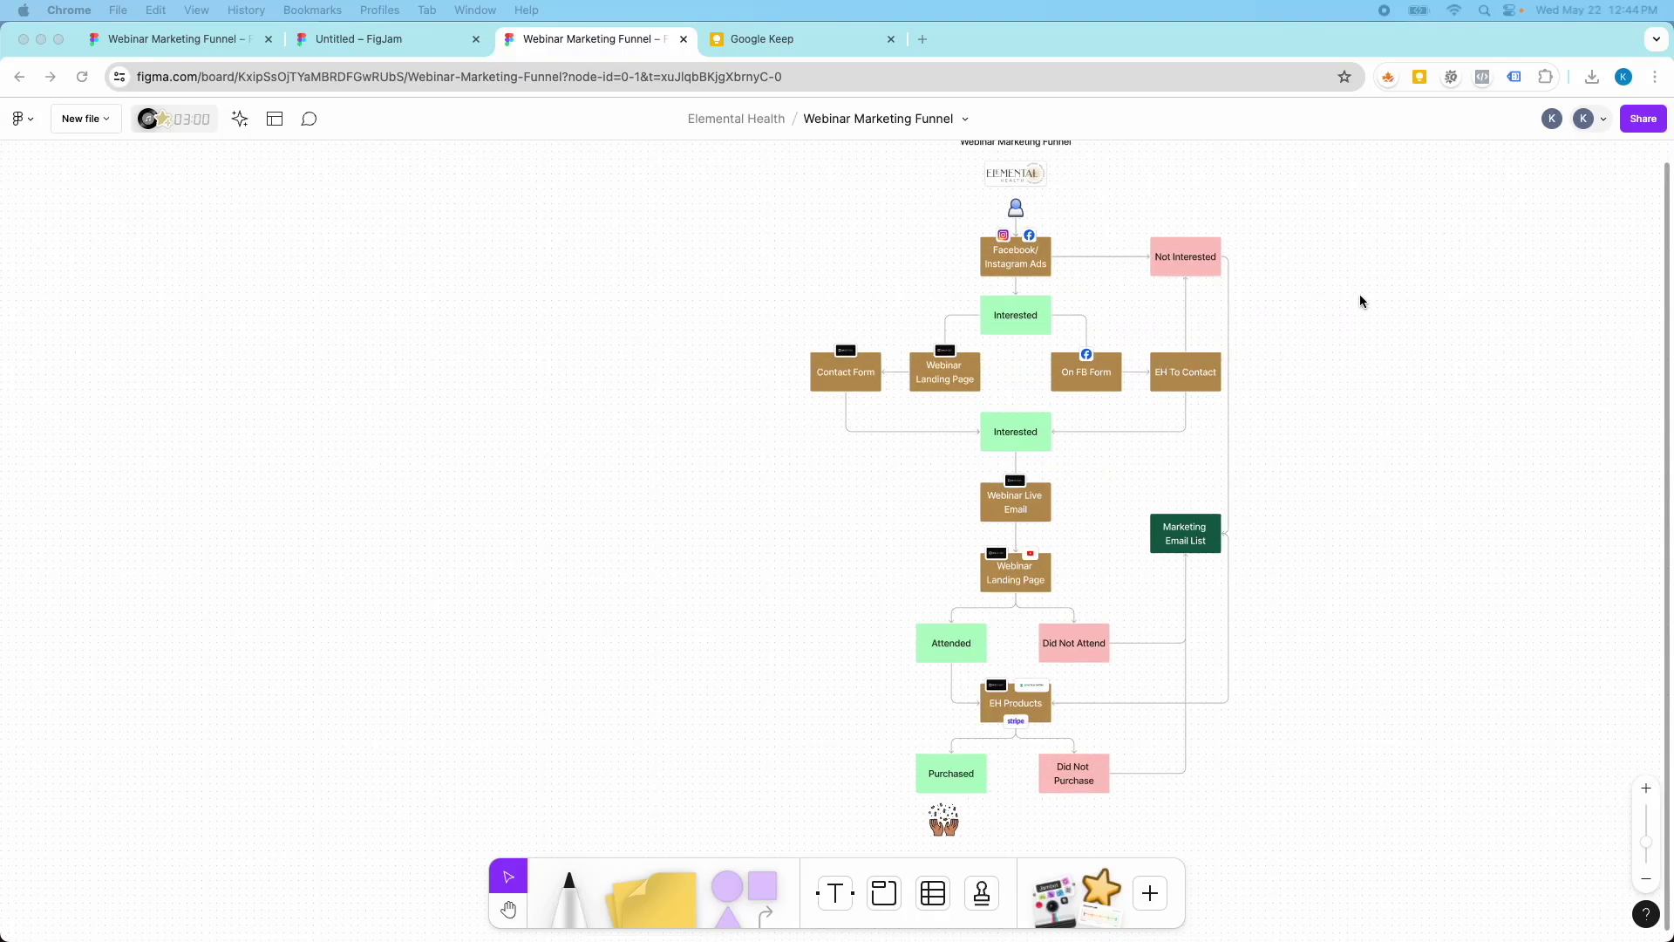
Step: Look over the existing funnel, selecting its person icon, On FB Form and Webinar Landing Page boxes
{"action": "scroll", "coordinate": [1334, 297], "scroll_direction": "up", "scroll_amount": 3}
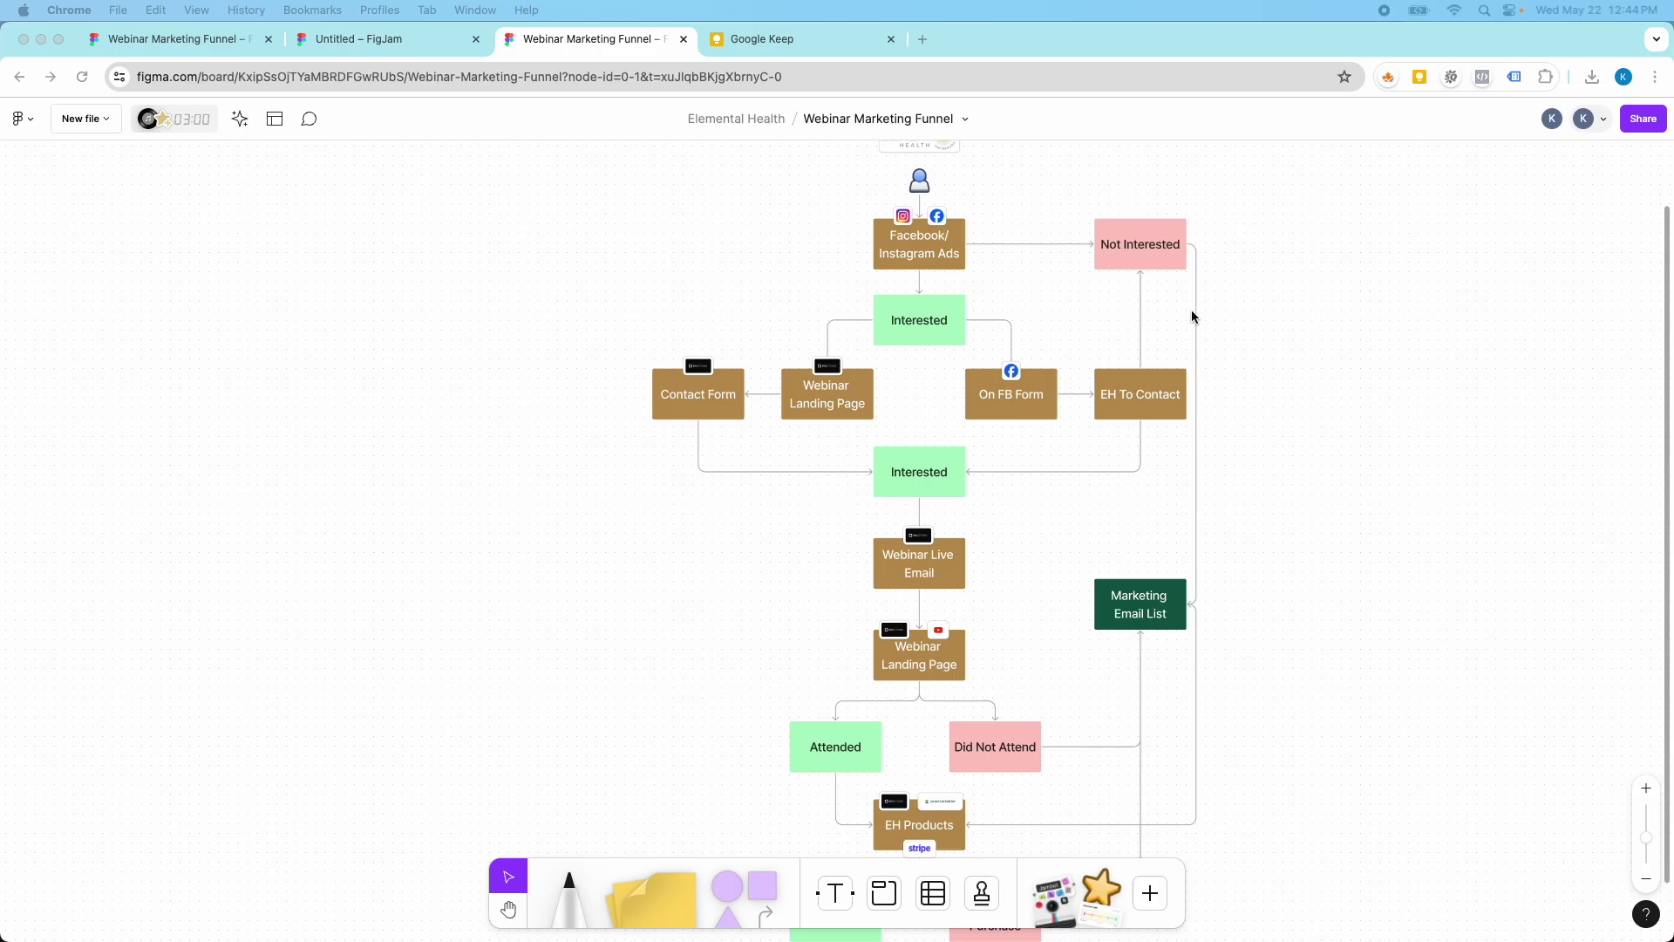
{"action": "scroll", "coordinate": [1023, 319], "scroll_direction": "up", "scroll_amount": 3}
{"action": "scroll", "coordinate": [991, 374], "scroll_direction": "up", "scroll_amount": 5}
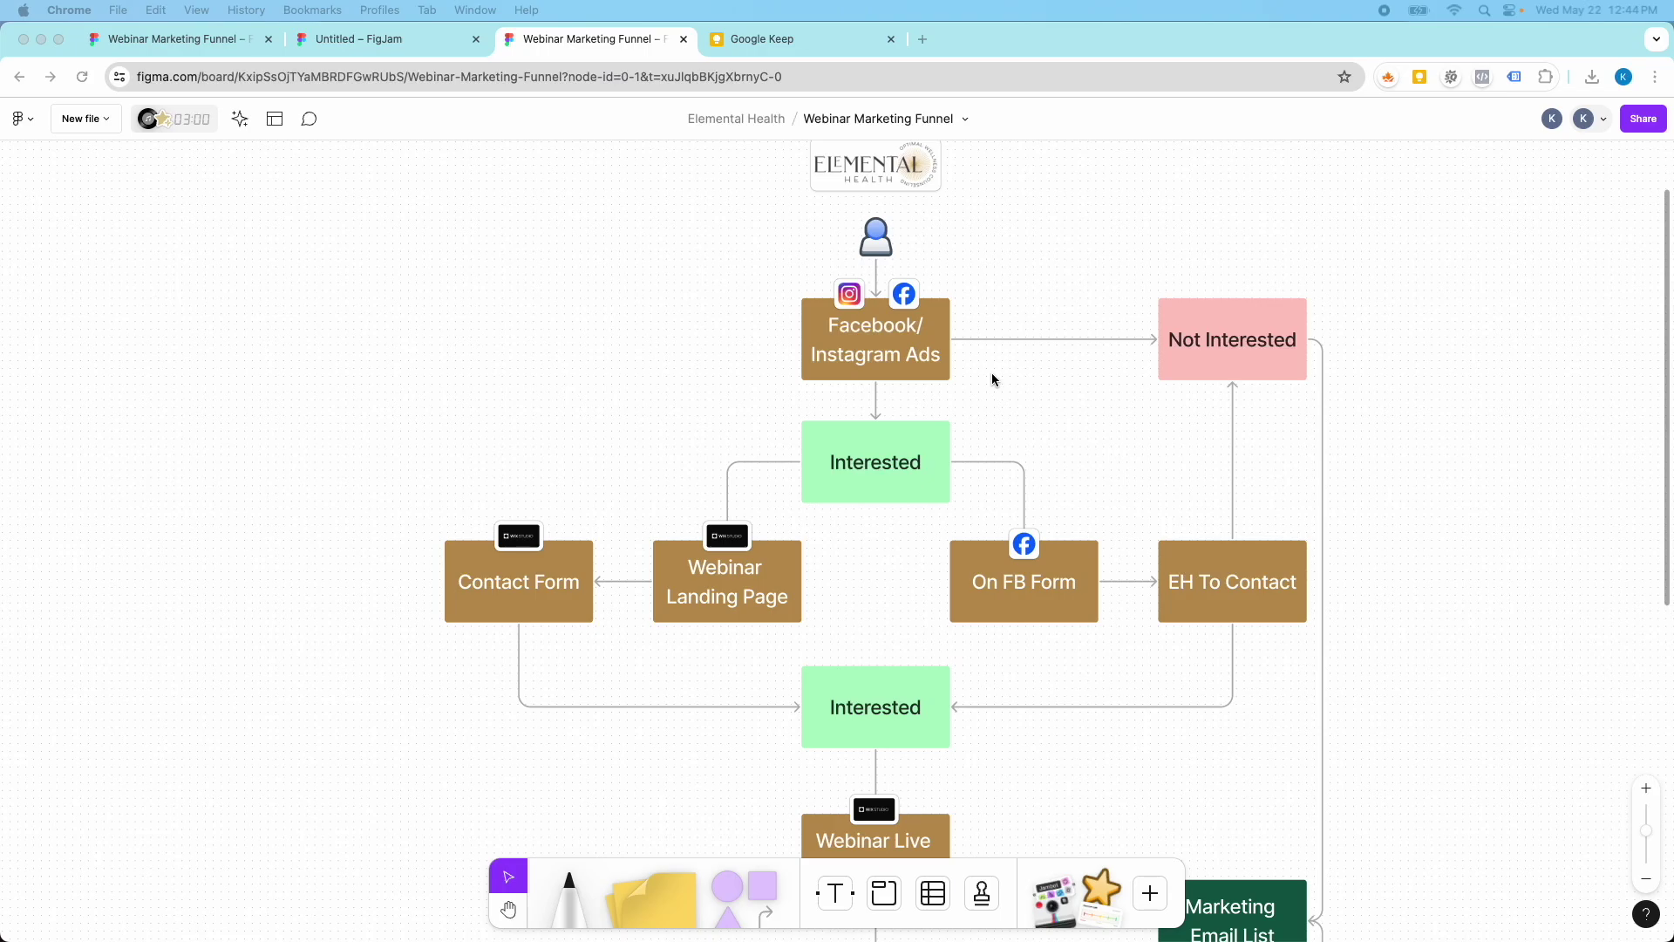
{"action": "scroll", "coordinate": [991, 373], "scroll_direction": "down", "scroll_amount": 2}
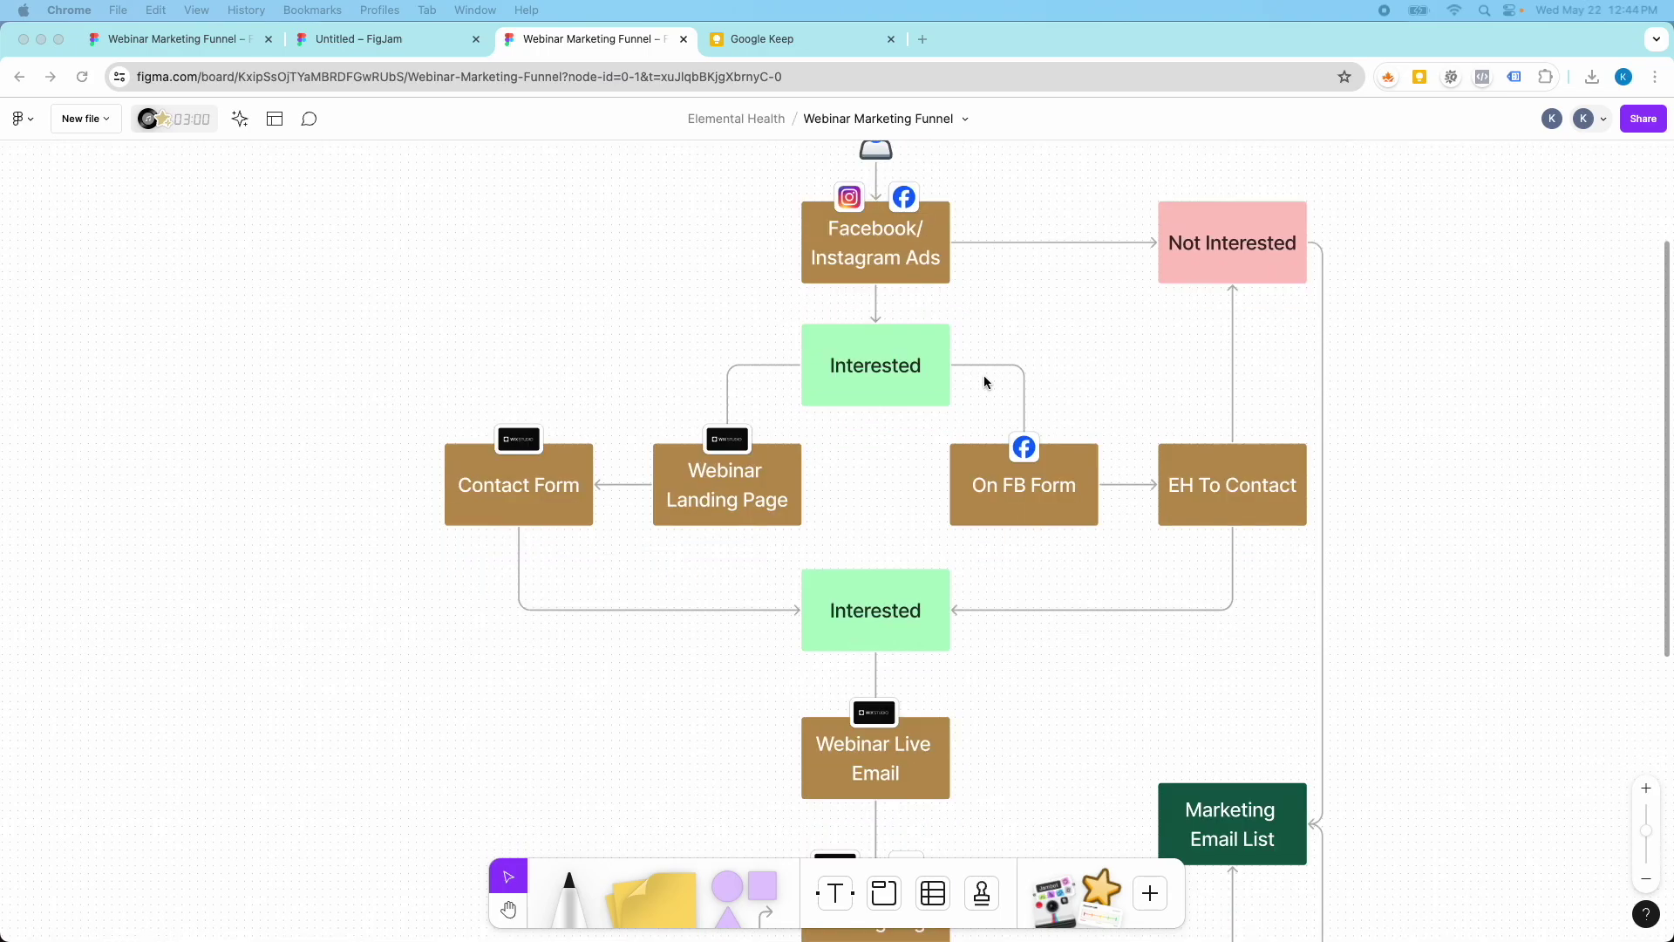
{"action": "scroll", "coordinate": [983, 377], "scroll_direction": "down", "scroll_amount": 3}
{"action": "scroll", "coordinate": [938, 321], "scroll_direction": "down", "scroll_amount": 3}
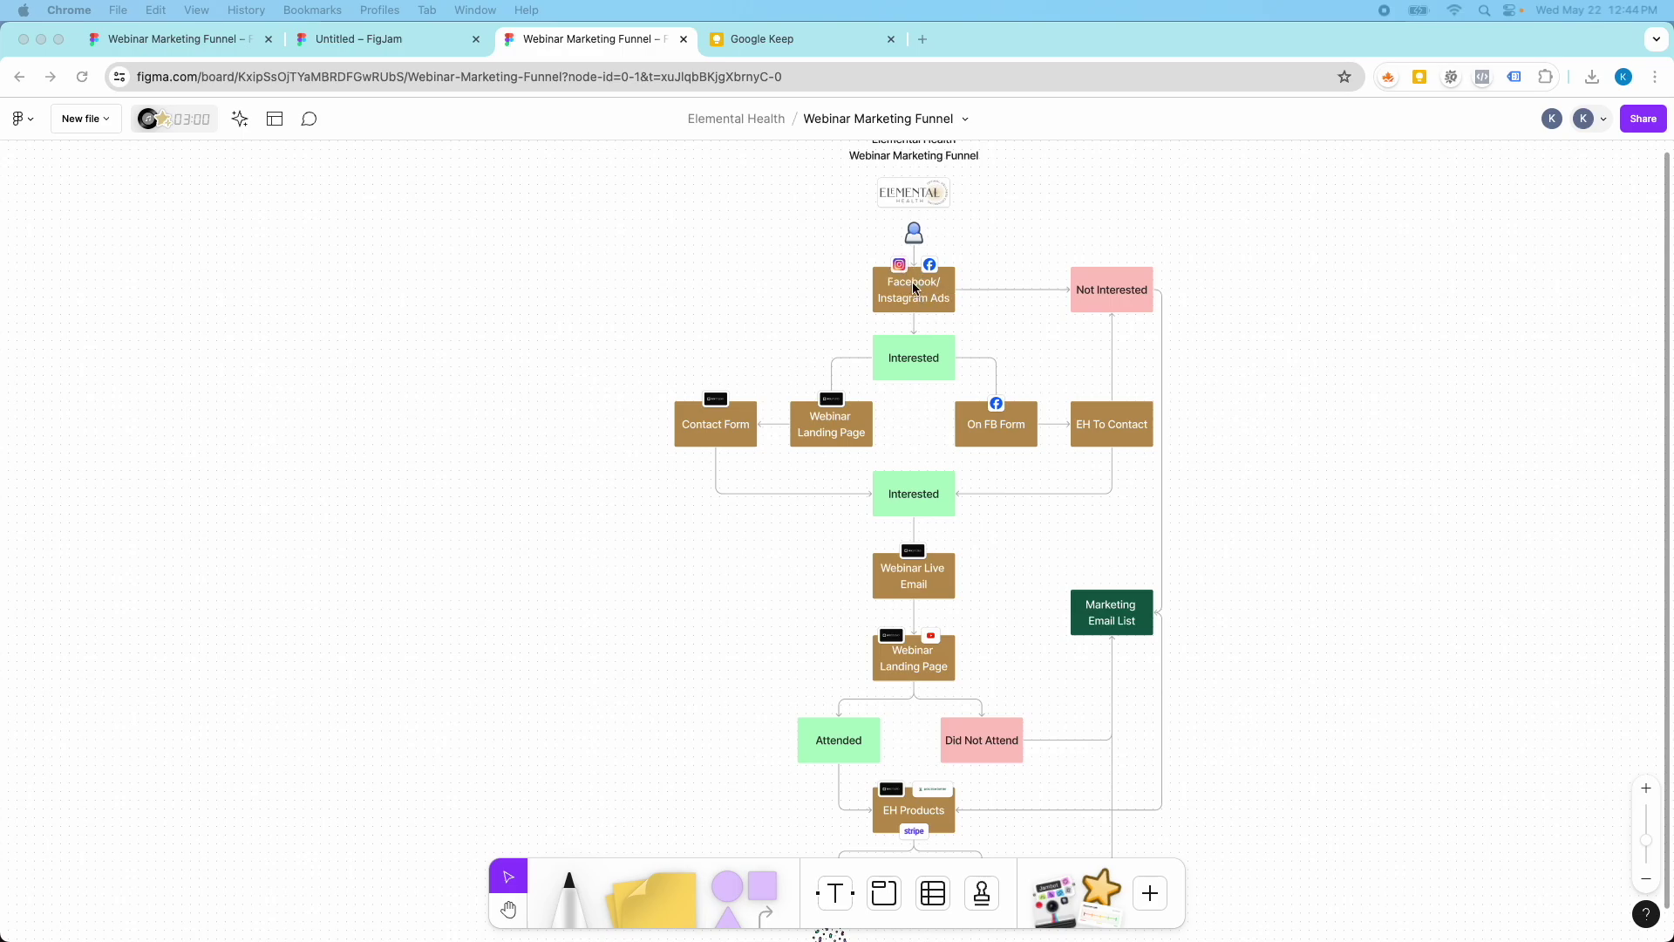
{"action": "scroll", "coordinate": [924, 291], "scroll_direction": "up", "scroll_amount": 3}
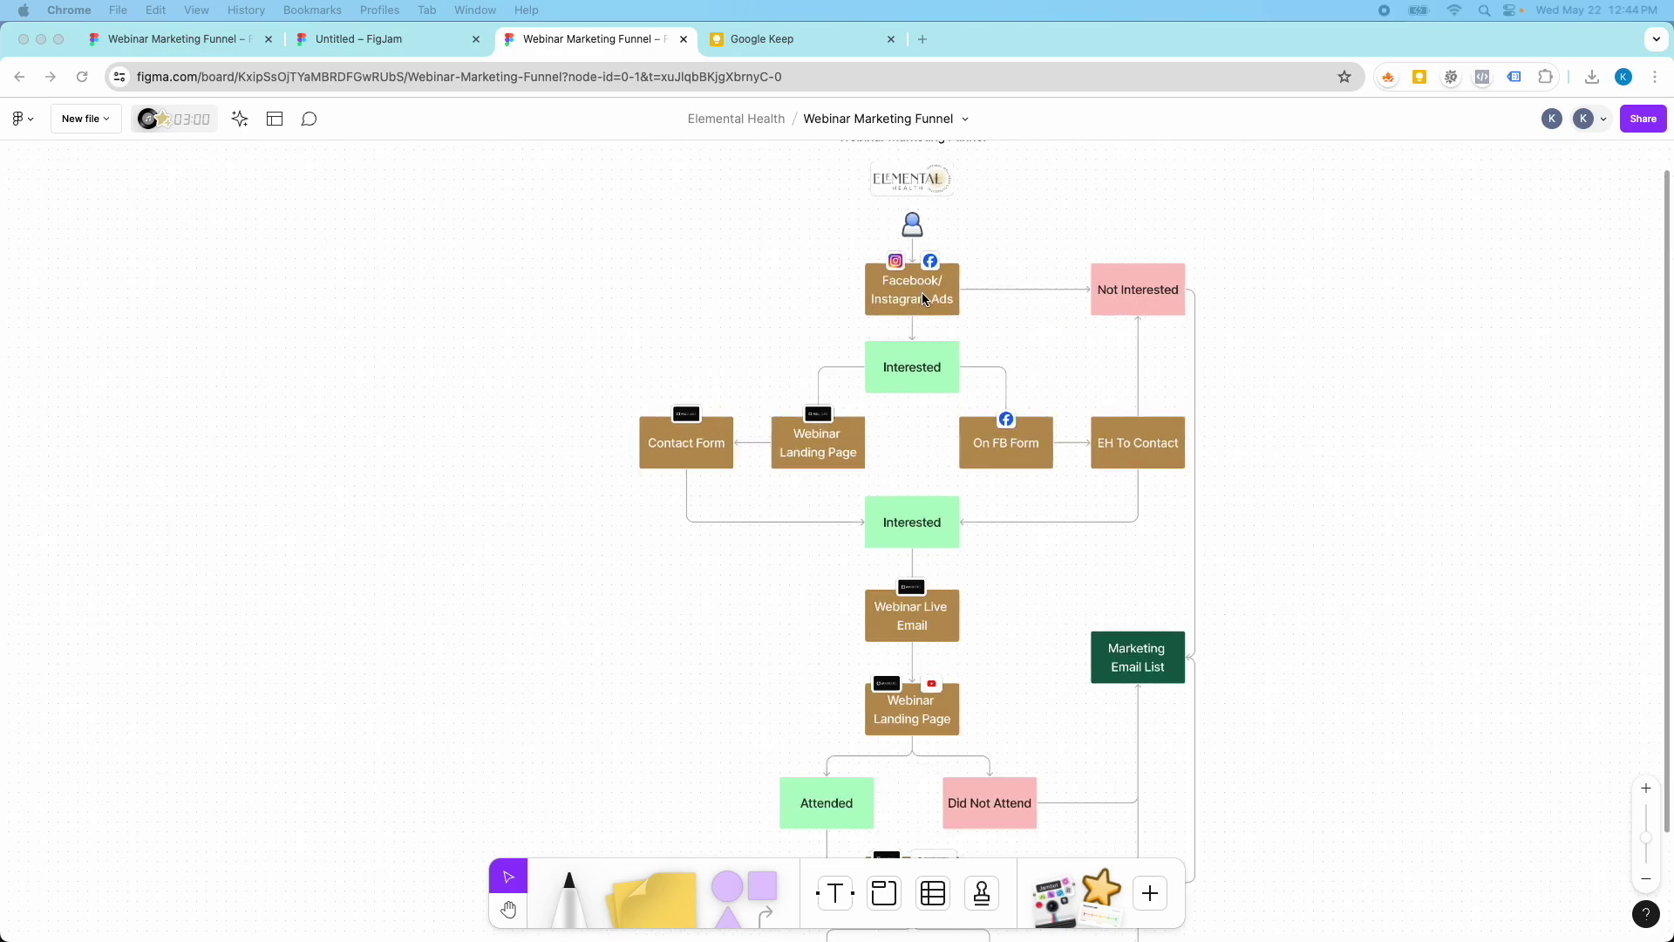
{"action": "left_click", "coordinate": [912, 213]}
{"action": "scroll", "coordinate": [915, 217], "scroll_direction": "up", "scroll_amount": 3}
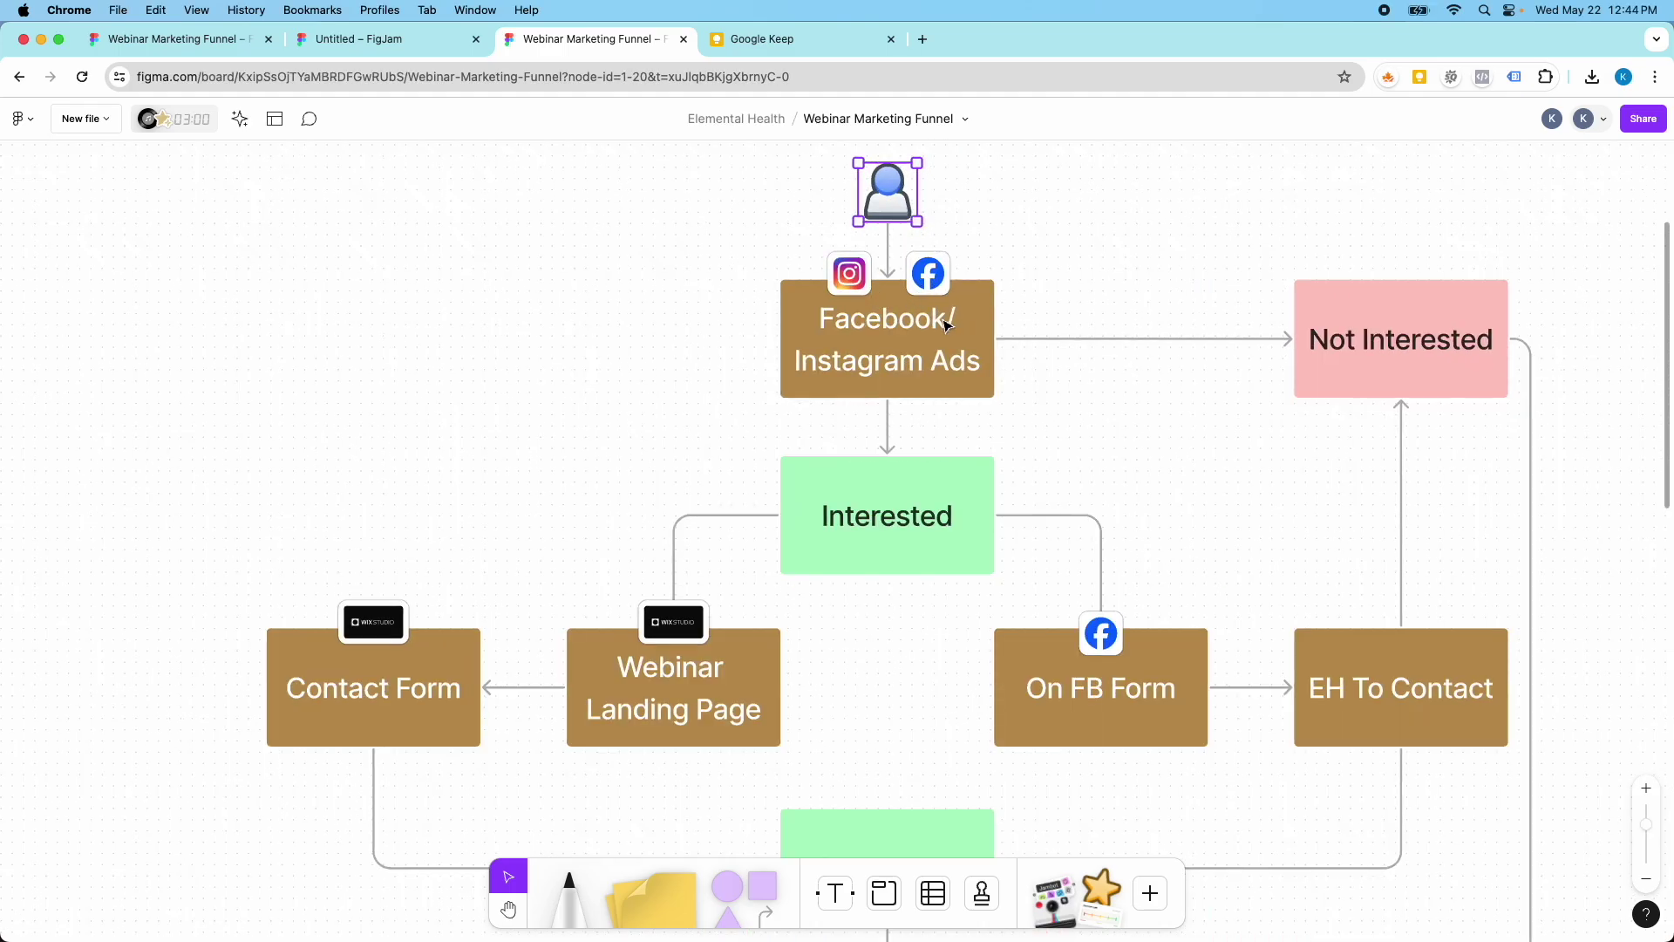
{"action": "scroll", "coordinate": [926, 357], "scroll_direction": "down", "scroll_amount": 5}
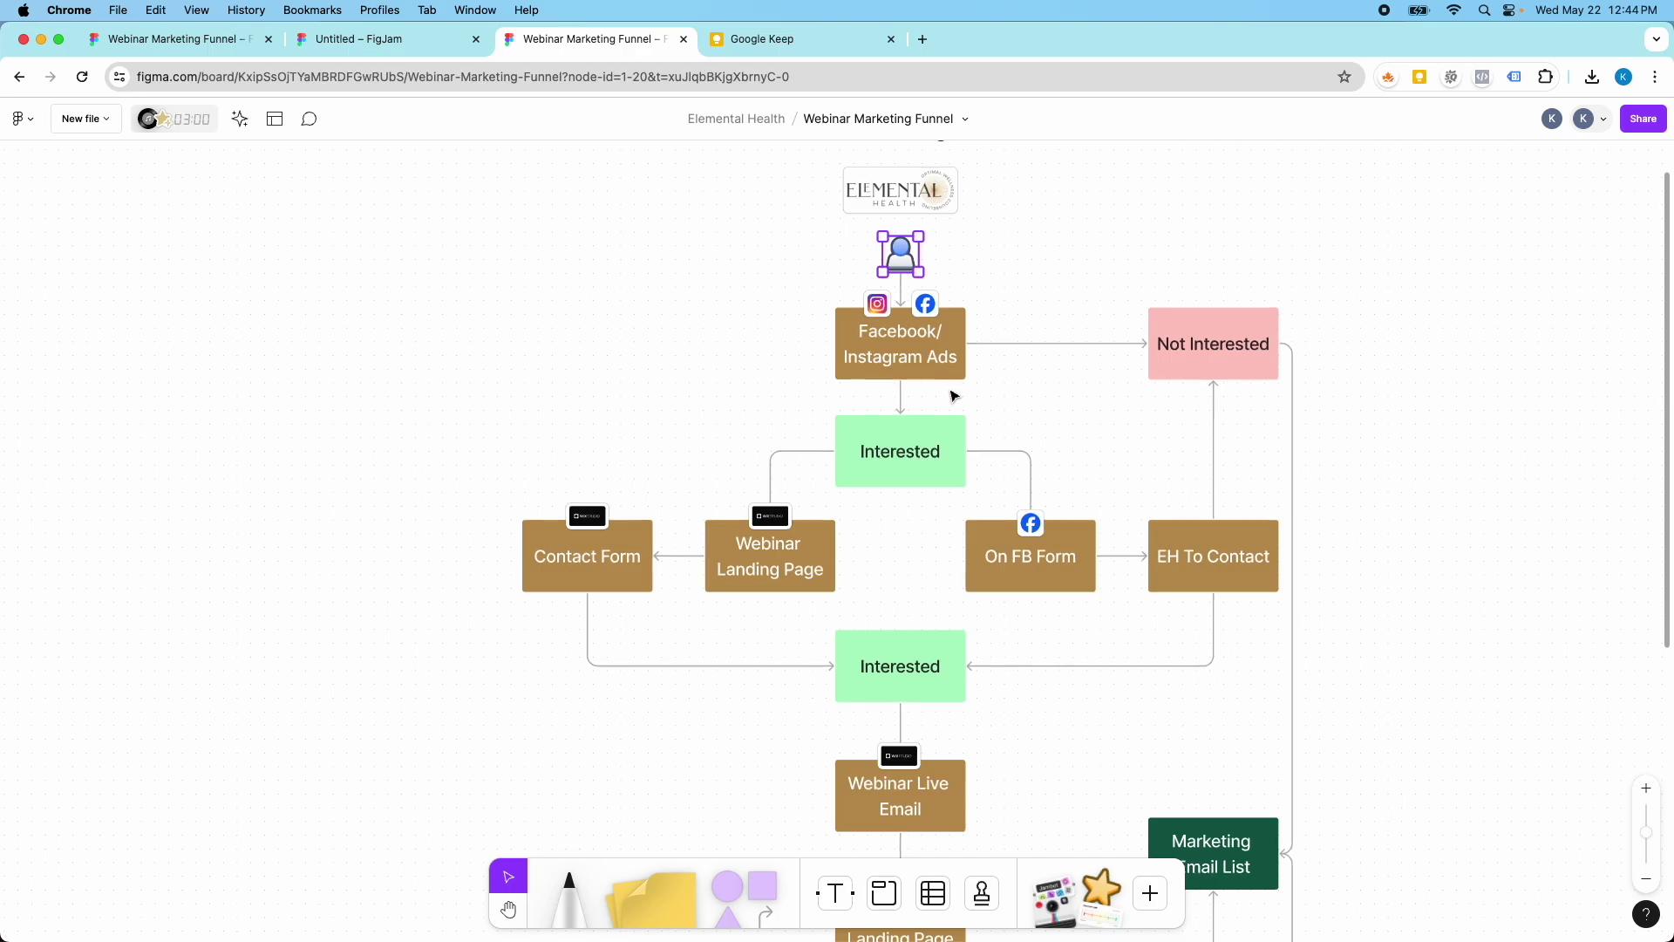
{"action": "scroll", "coordinate": [1134, 382], "scroll_direction": "up", "scroll_amount": 1}
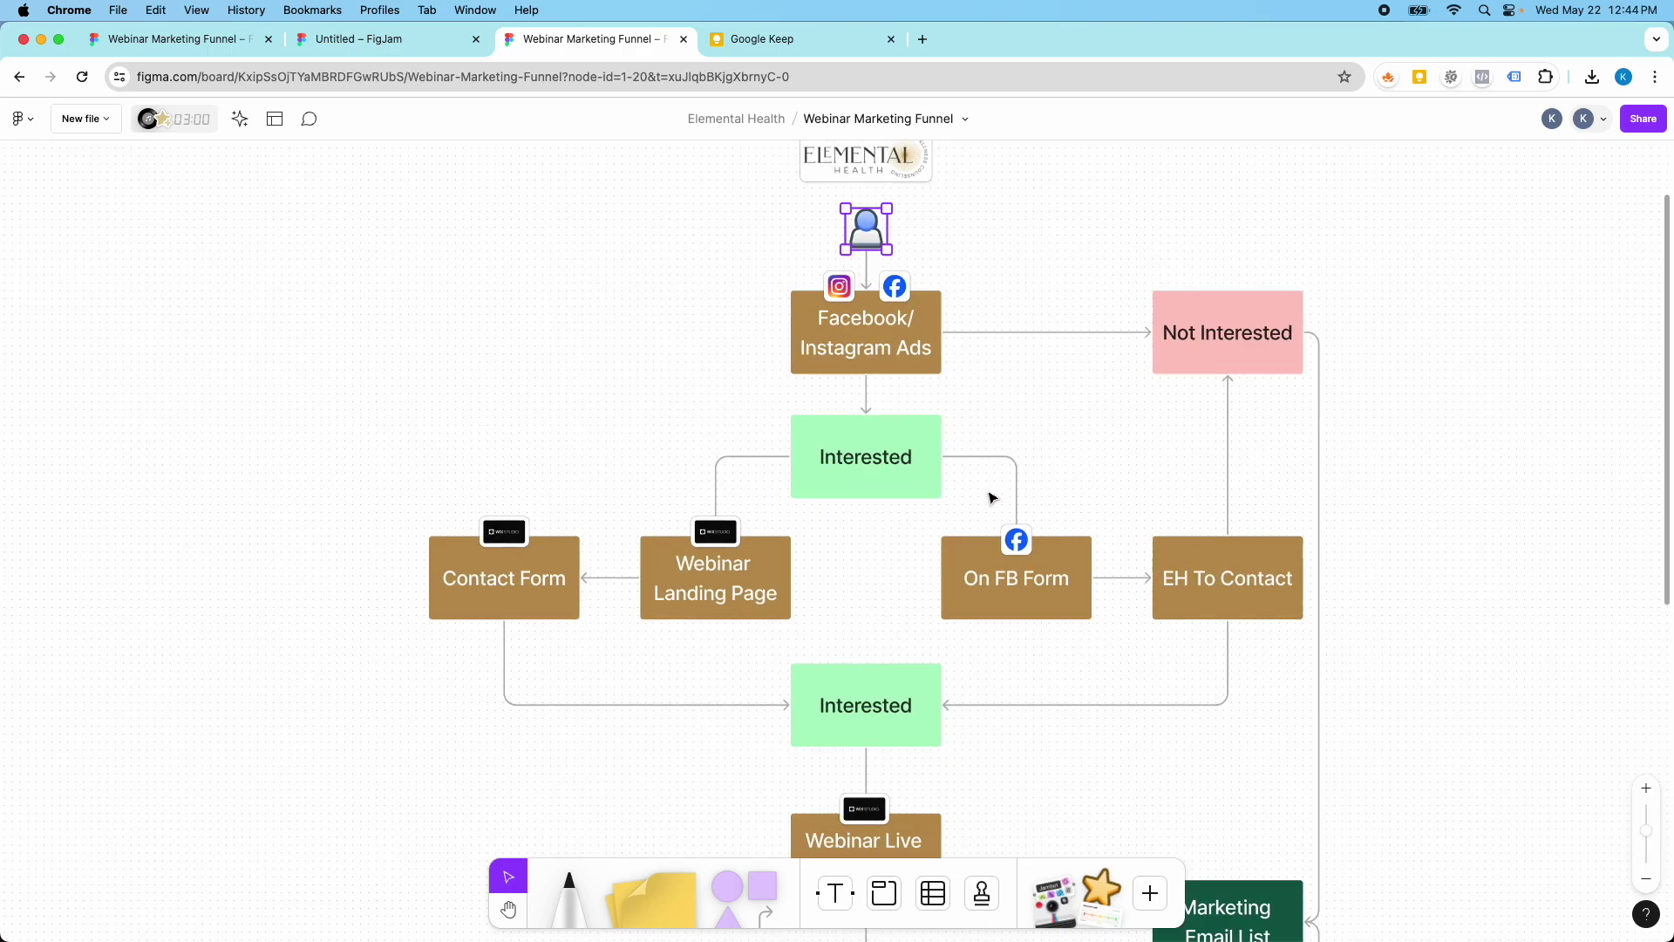
{"action": "scroll", "coordinate": [828, 608], "scroll_direction": "up", "scroll_amount": 2}
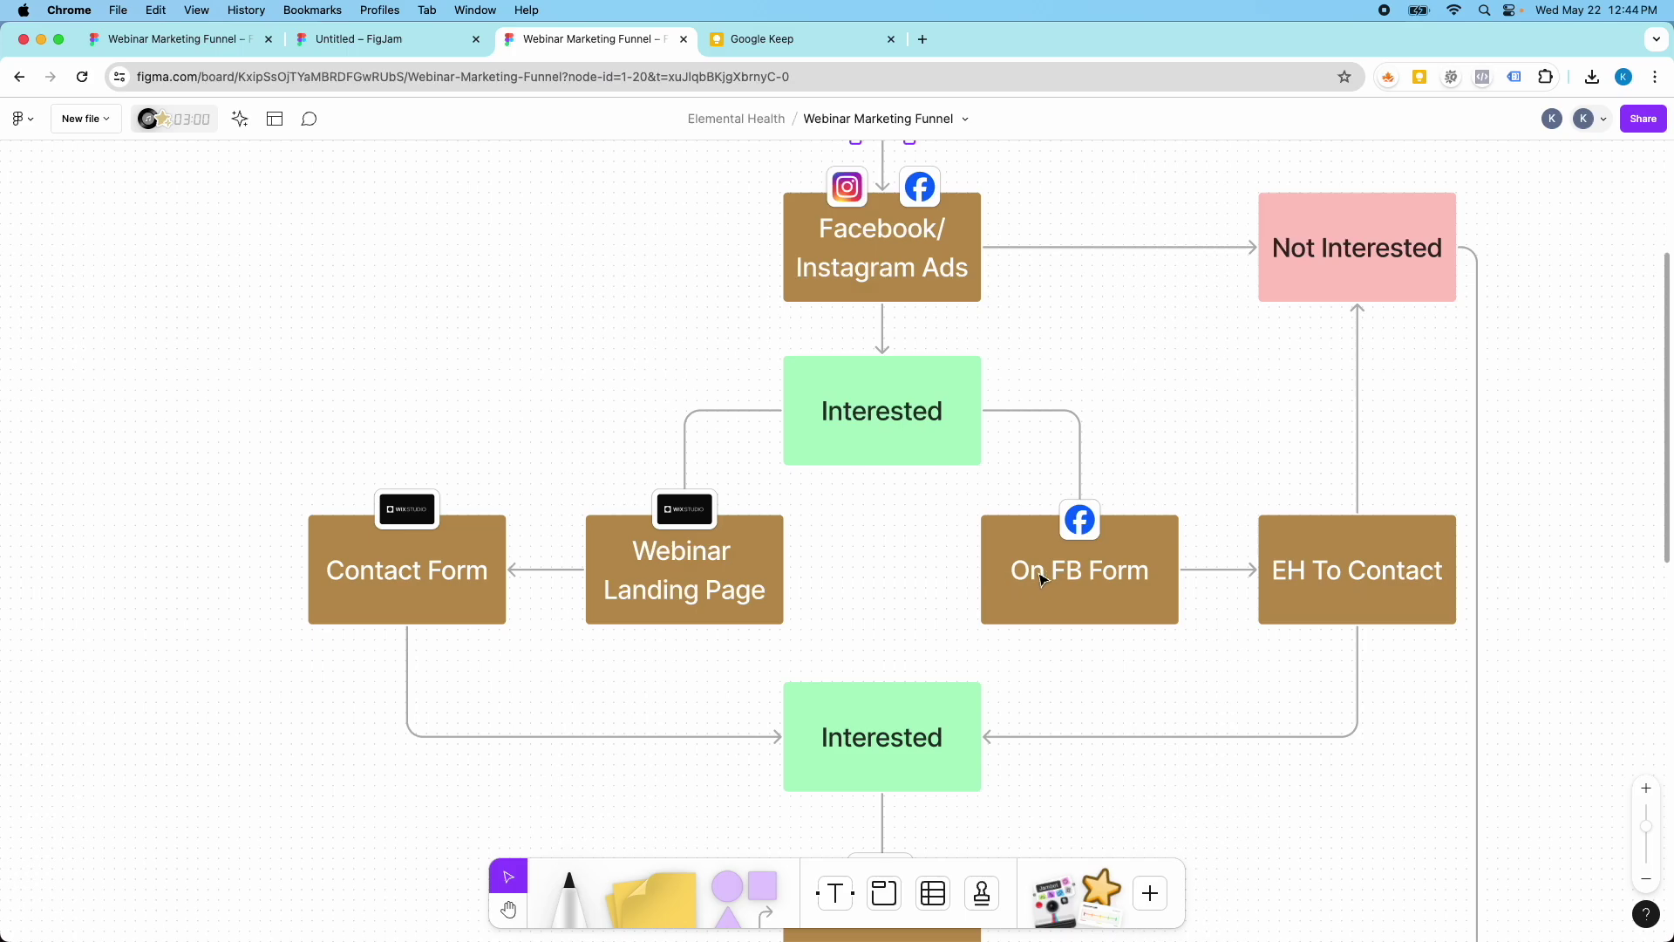
{"action": "left_click", "coordinate": [1069, 561]}
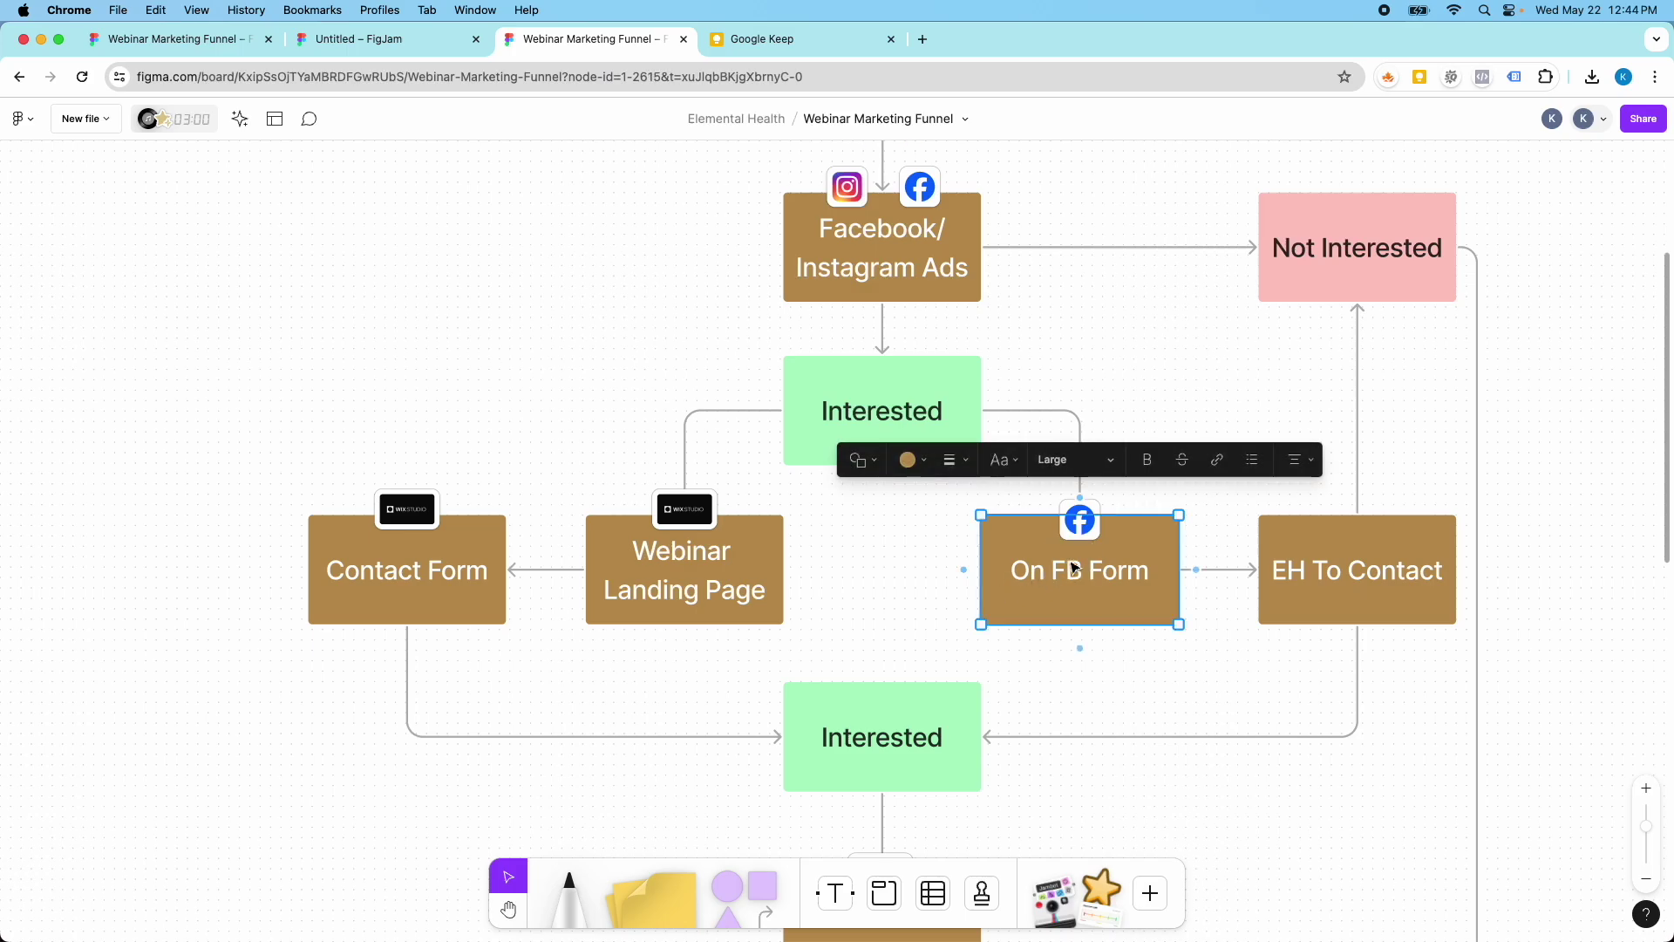
{"action": "left_click", "coordinate": [771, 586]}
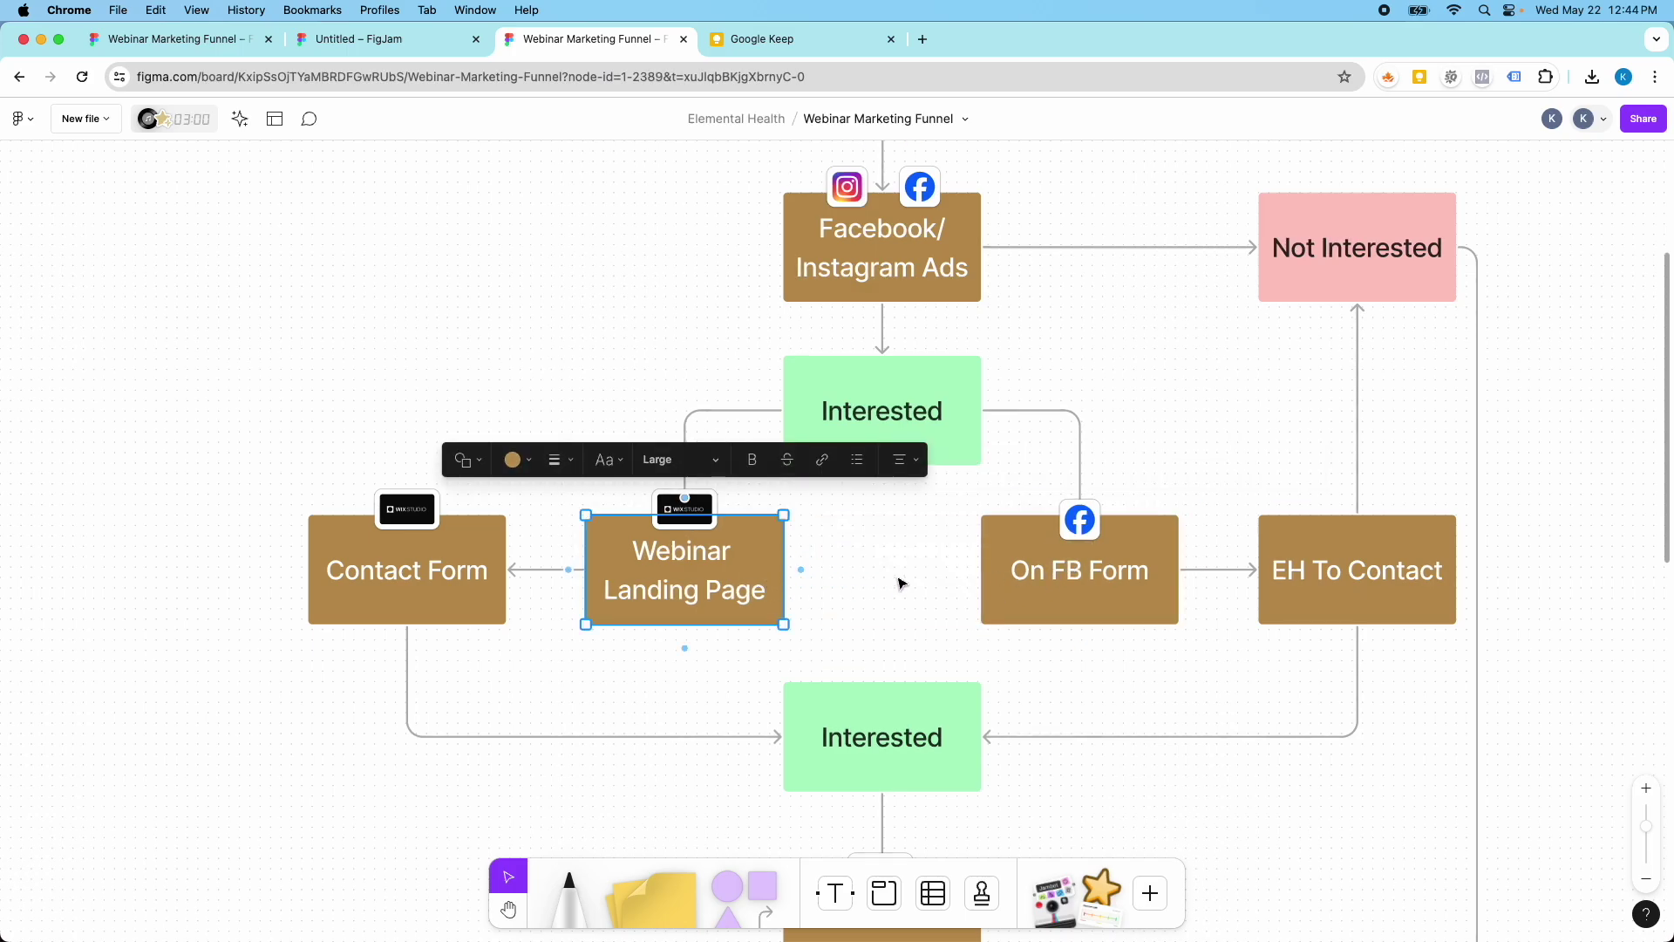
{"action": "scroll", "coordinate": [901, 583], "scroll_direction": "down", "scroll_amount": 3}
{"action": "left_click", "coordinate": [1045, 317]}
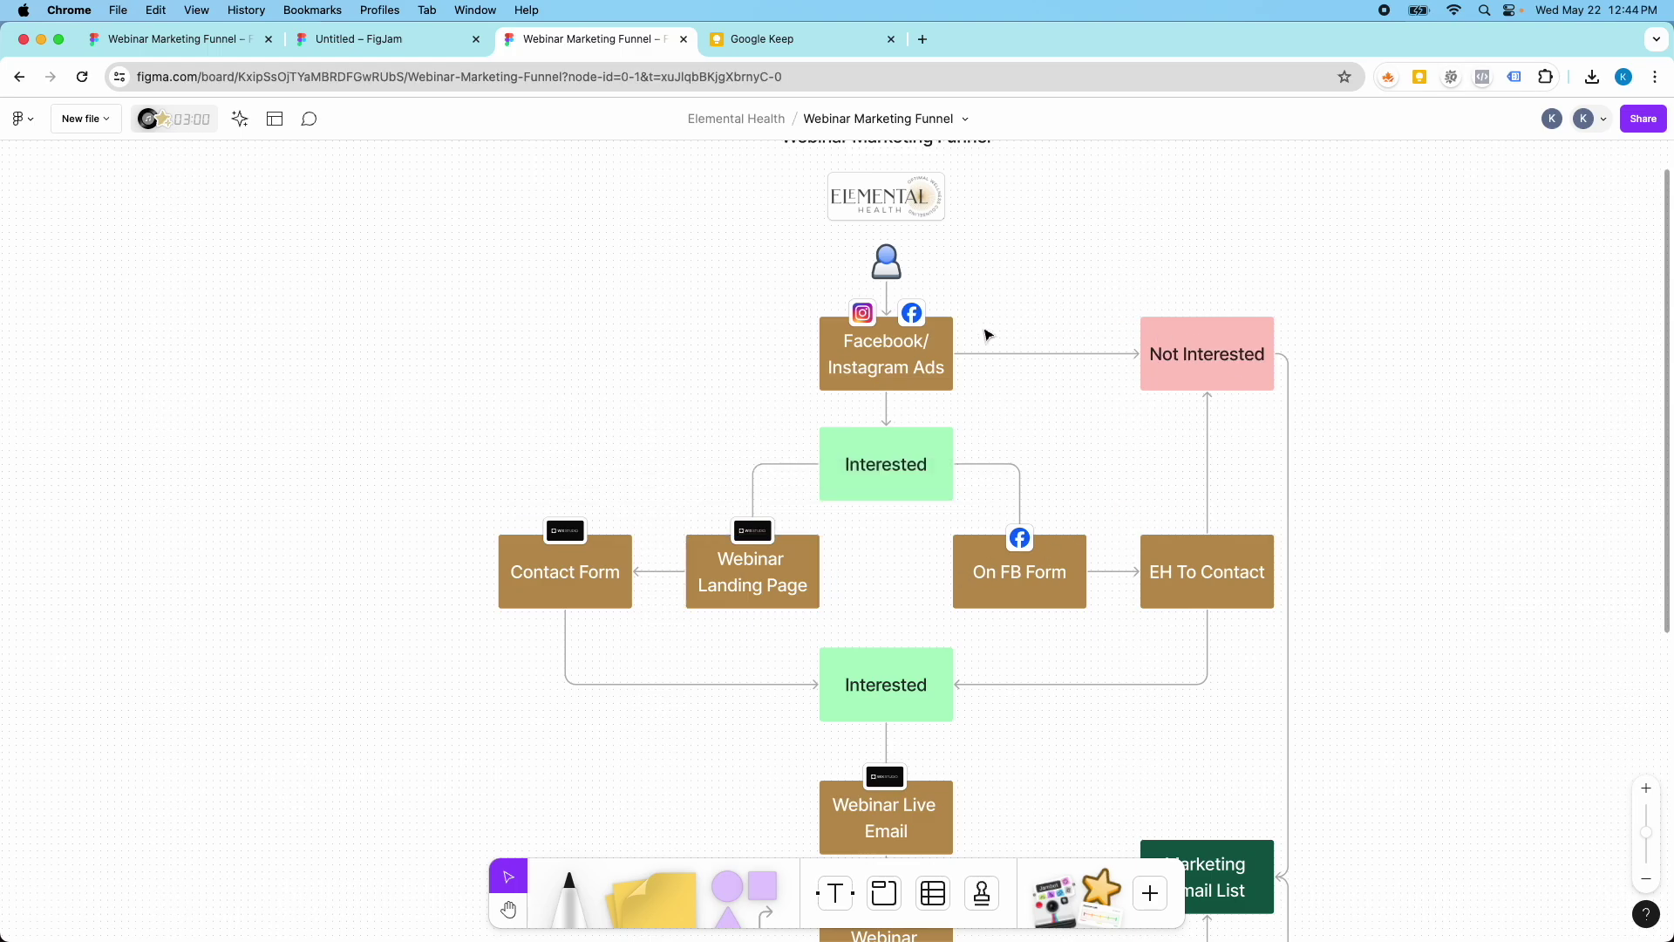
Step: Place a new purple square on the empty canvas and move it up and right
{"action": "scroll", "coordinate": [1081, 344], "scroll_direction": "down", "scroll_amount": 3}
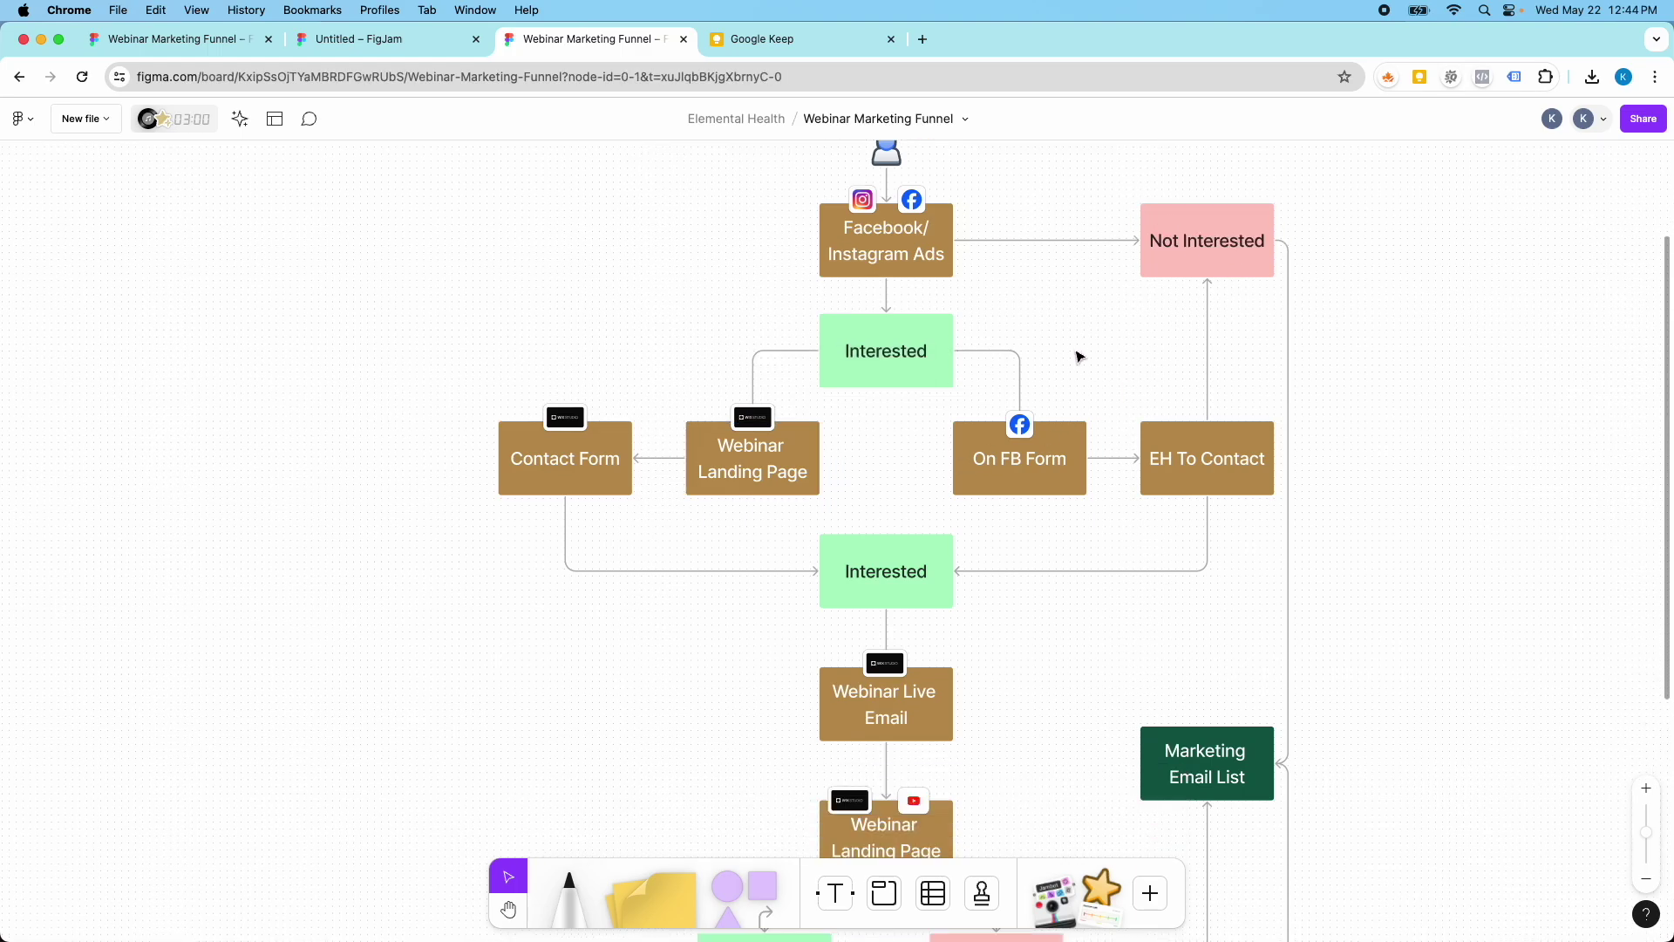
{"action": "scroll", "coordinate": [938, 482], "scroll_direction": "down", "scroll_amount": 2}
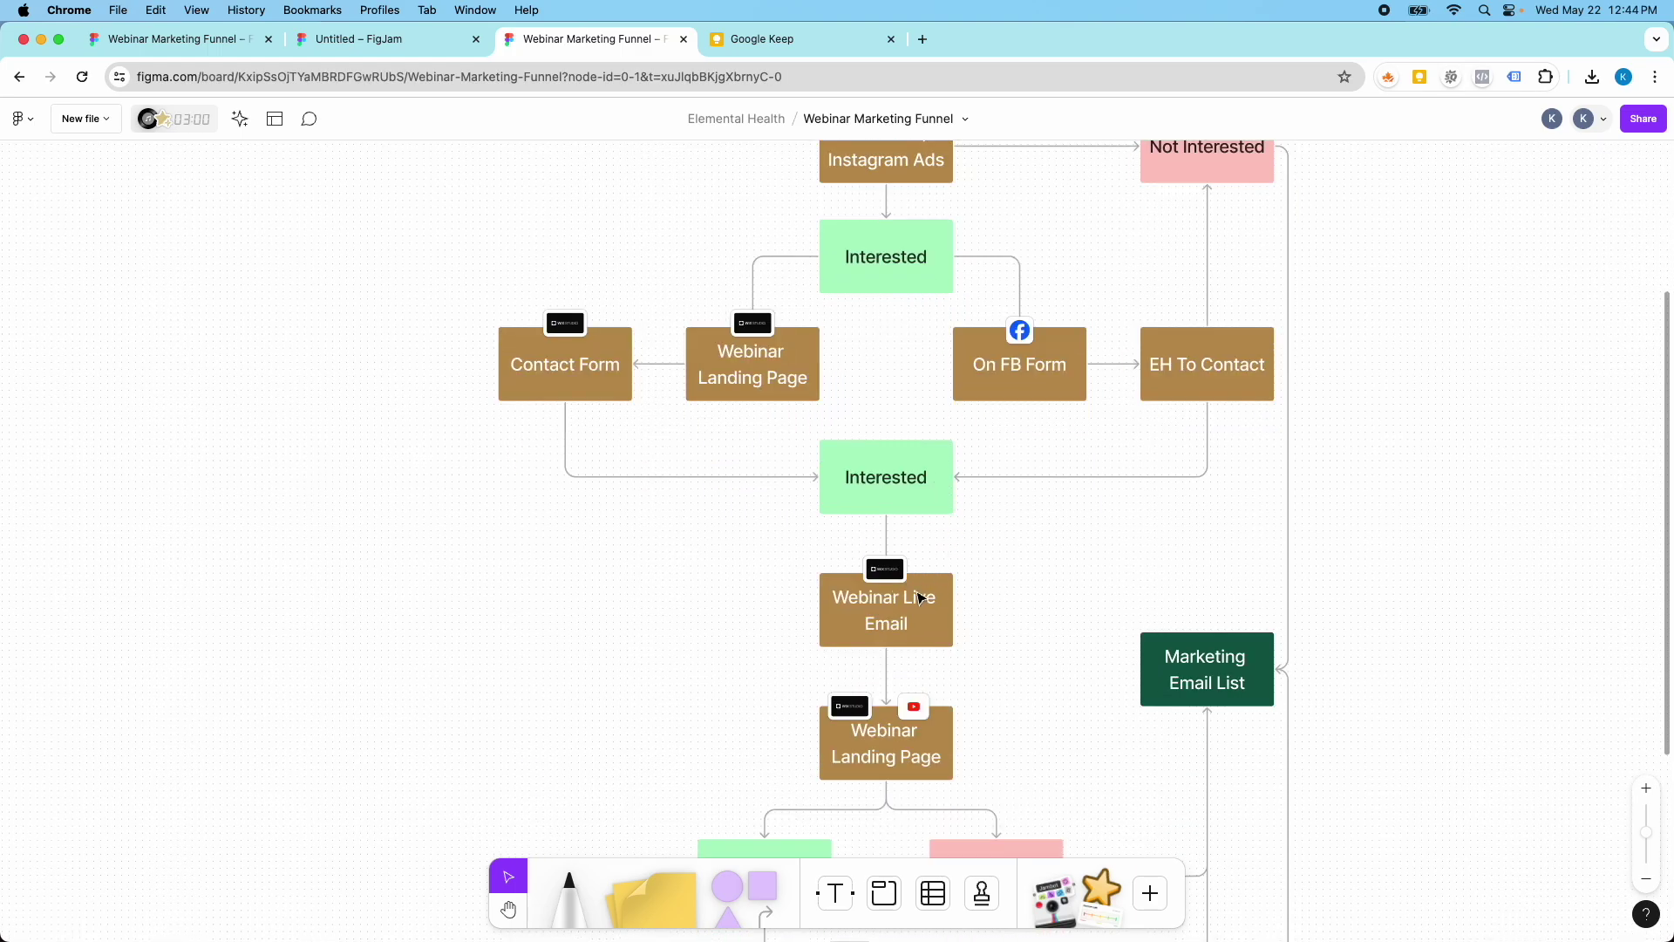
{"action": "scroll", "coordinate": [918, 605], "scroll_direction": "up", "scroll_amount": 2}
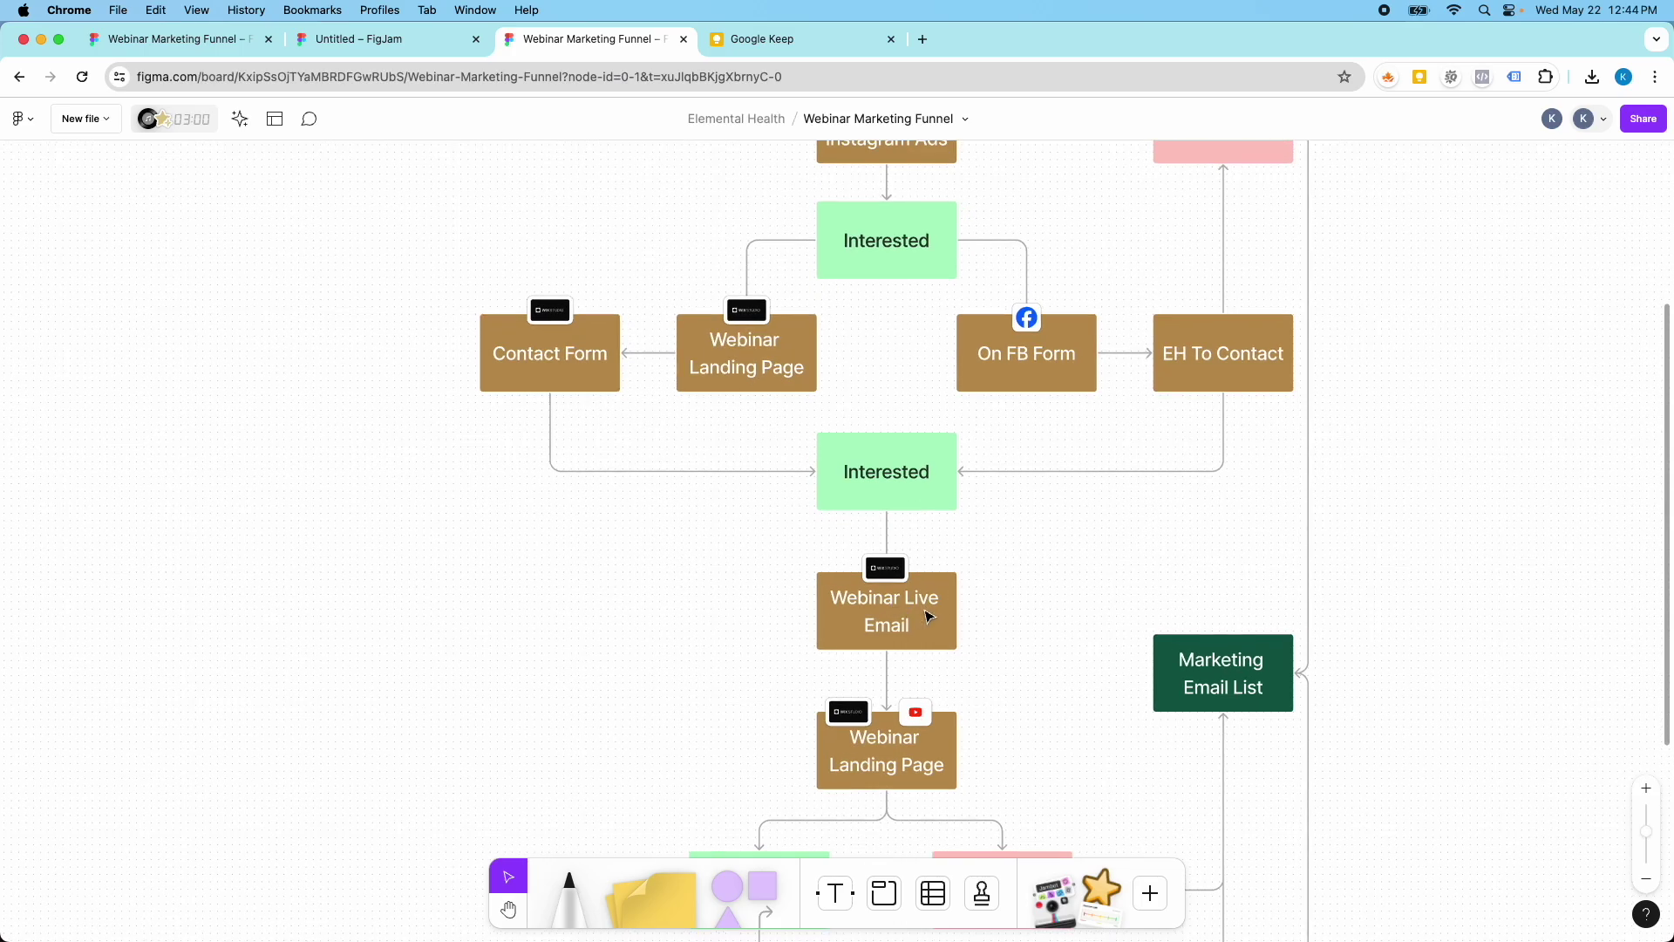
{"action": "scroll", "coordinate": [1200, 467], "scroll_direction": "up", "scroll_amount": 3}
{"action": "scroll", "coordinate": [1315, 347], "scroll_direction": "down", "scroll_amount": 5}
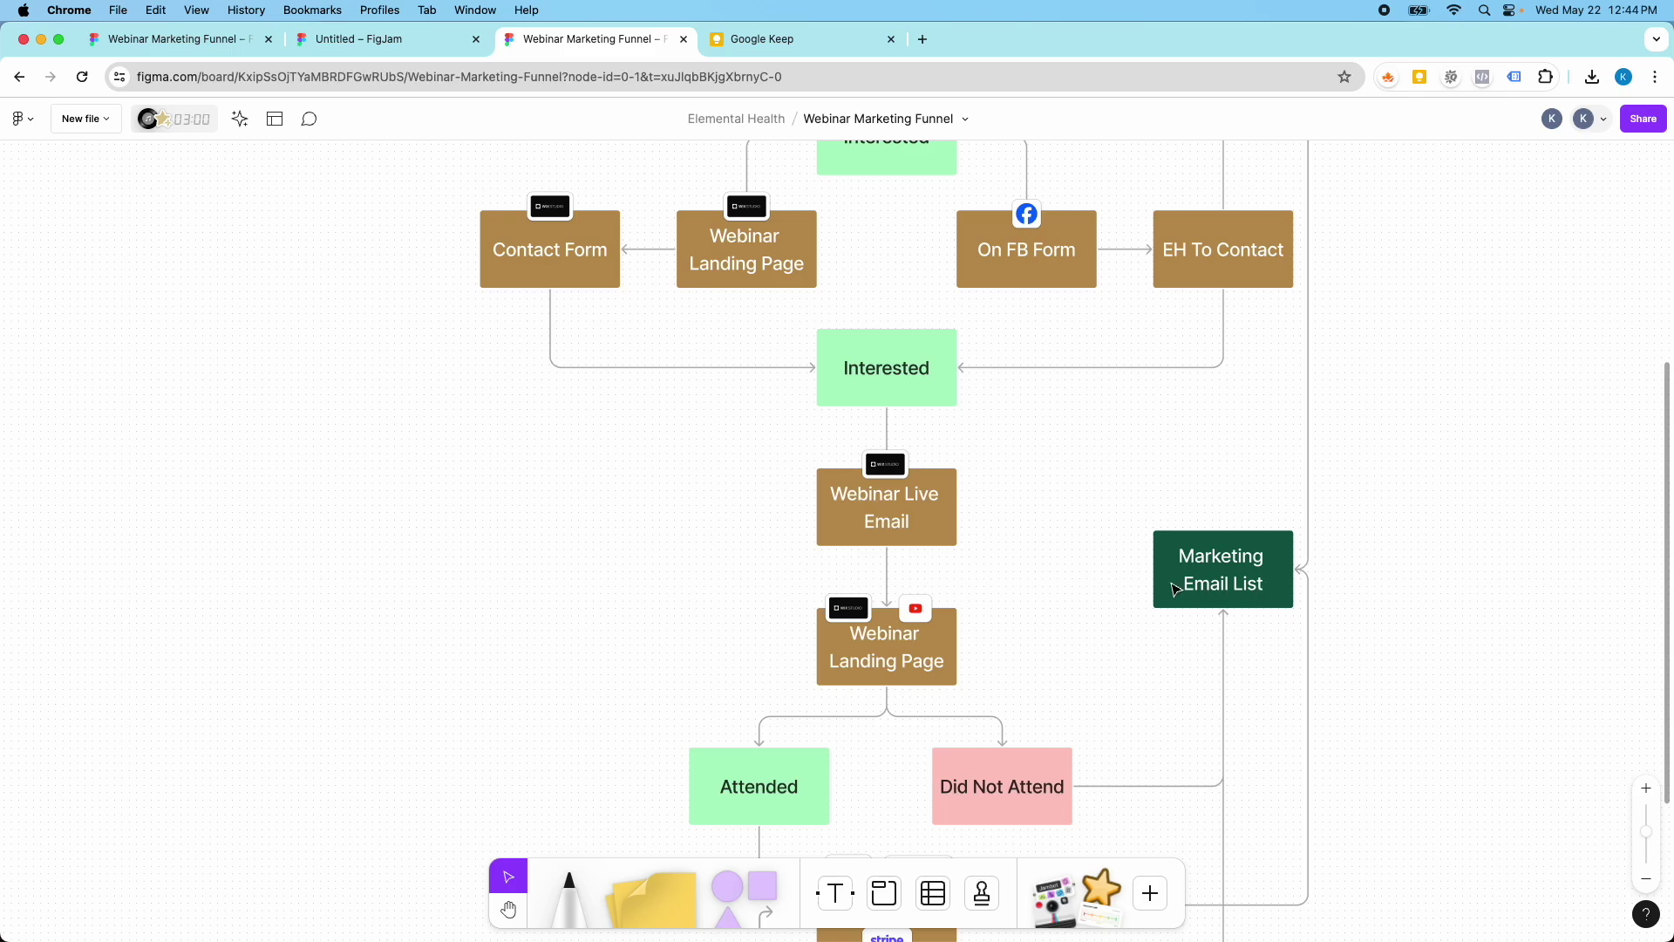
{"action": "scroll", "coordinate": [1176, 590], "scroll_direction": "down", "scroll_amount": 3}
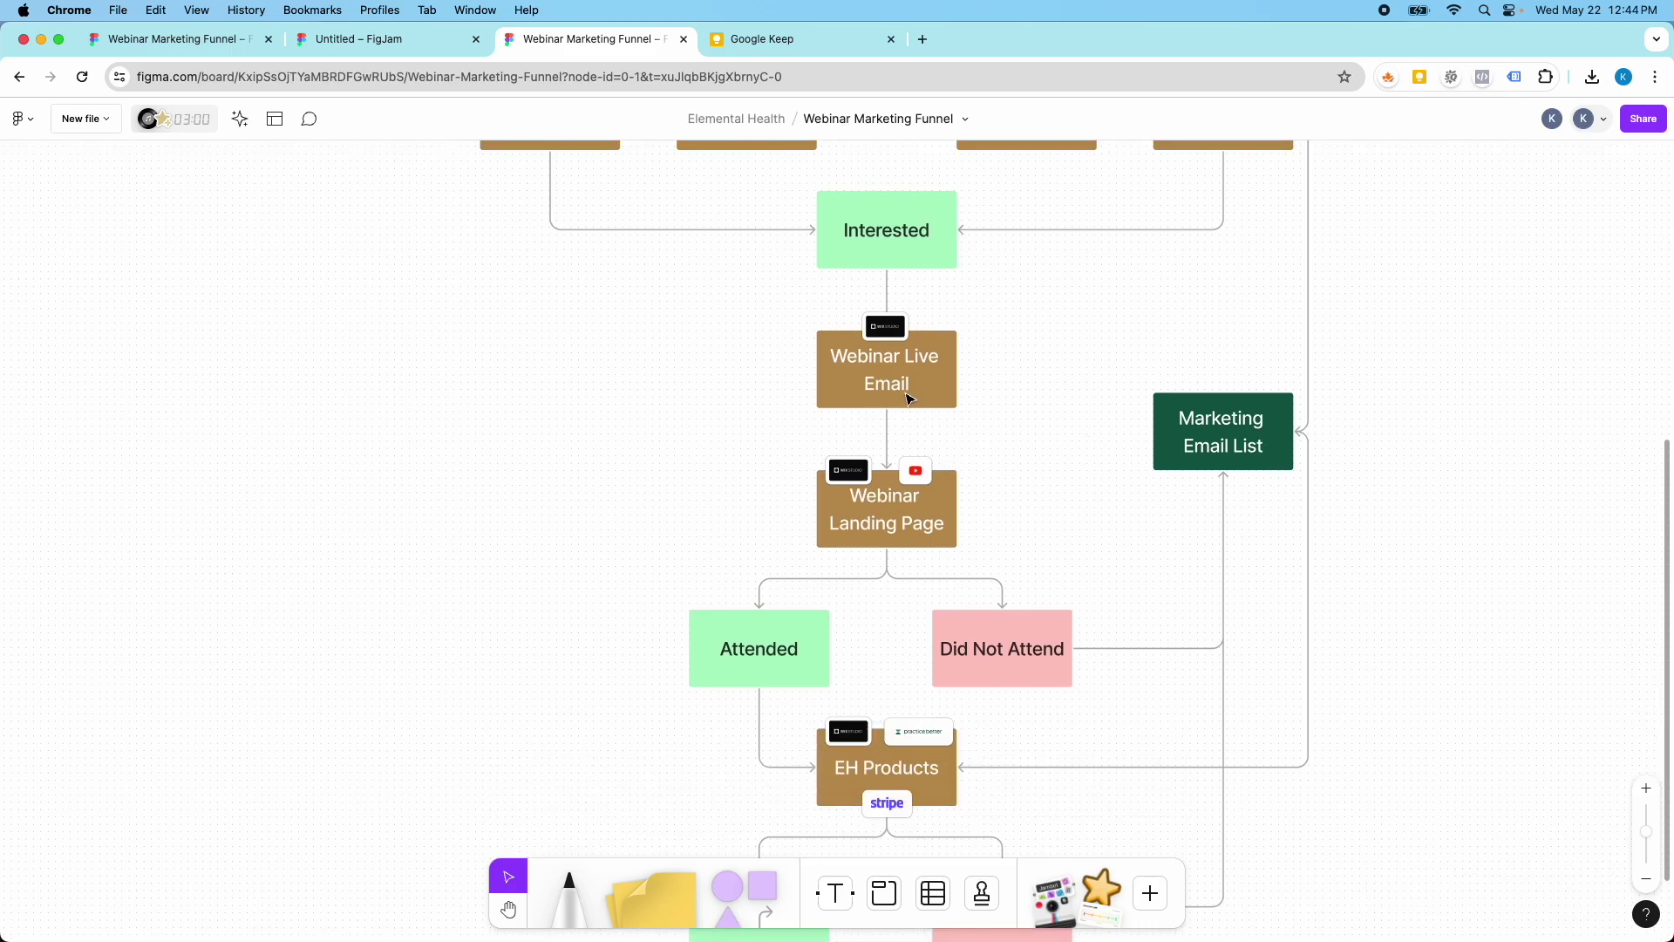
{"action": "scroll", "coordinate": [919, 514], "scroll_direction": "up", "scroll_amount": 3}
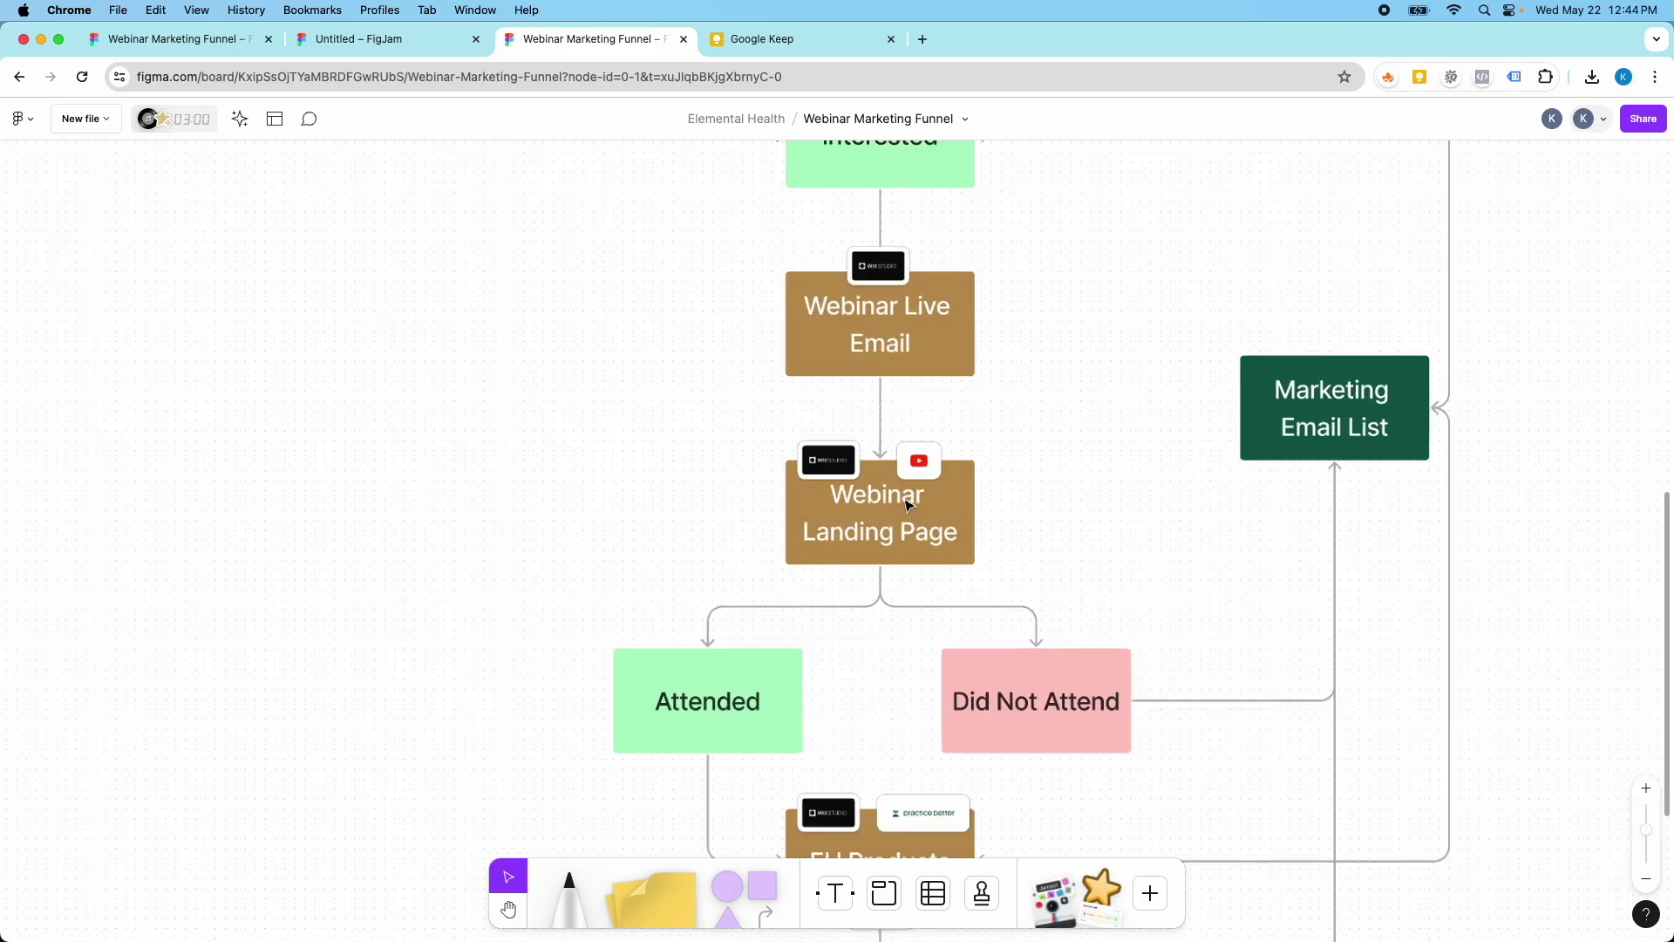
{"action": "scroll", "coordinate": [913, 479], "scroll_direction": "down", "scroll_amount": 1}
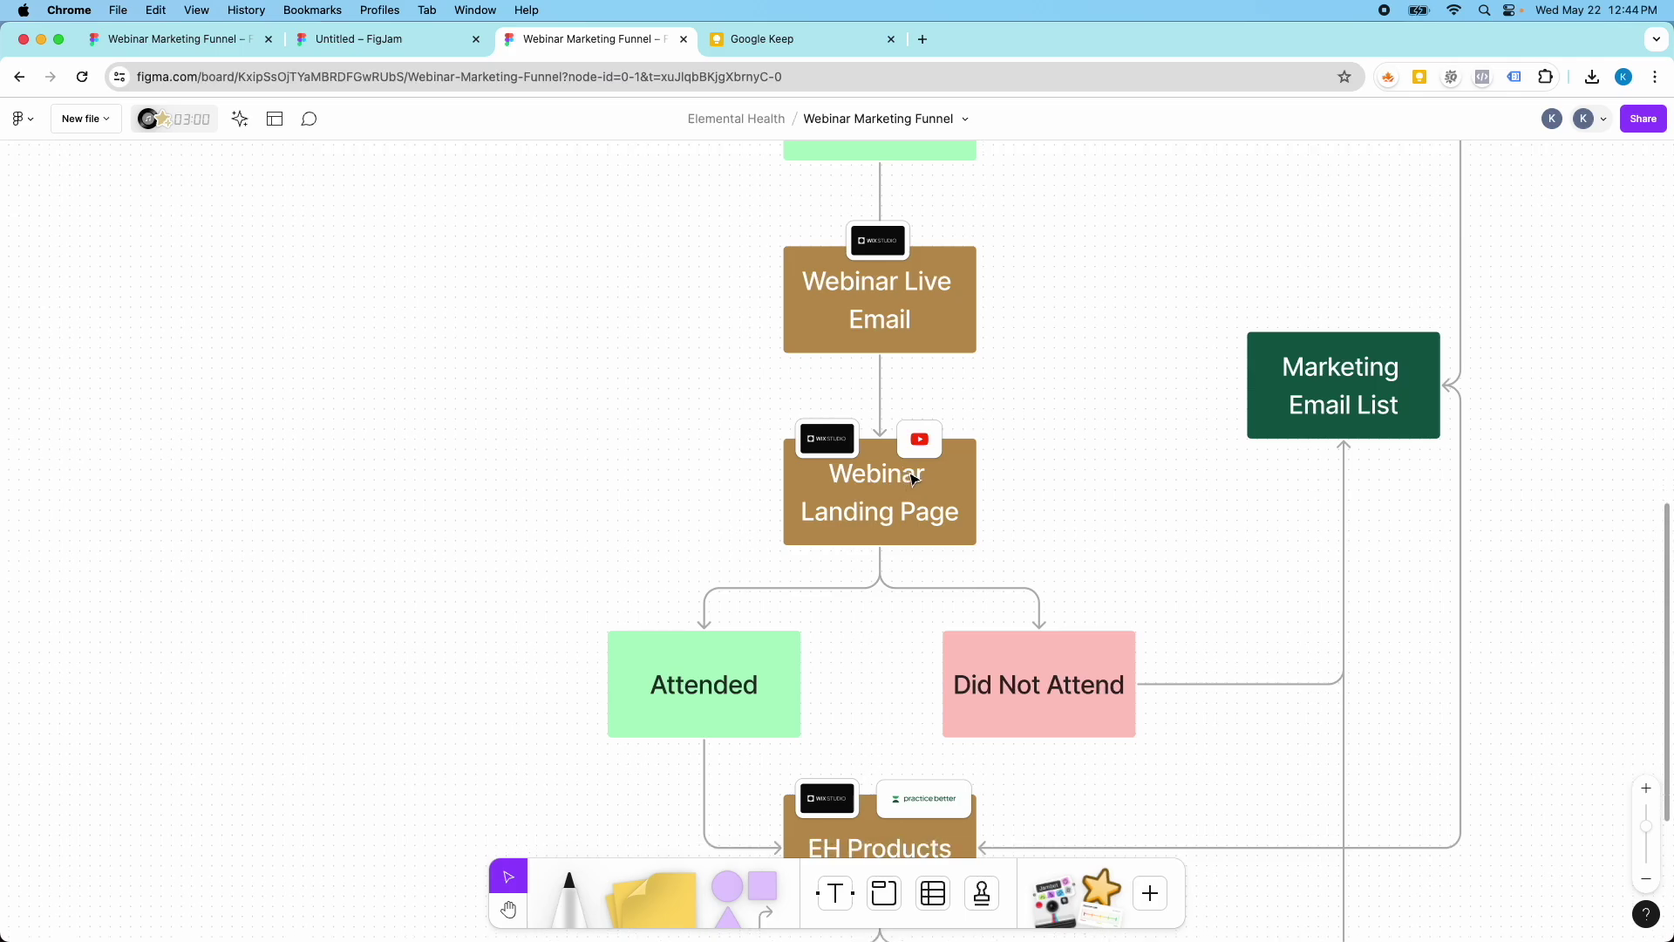
{"action": "scroll", "coordinate": [874, 418], "scroll_direction": "down", "scroll_amount": 5}
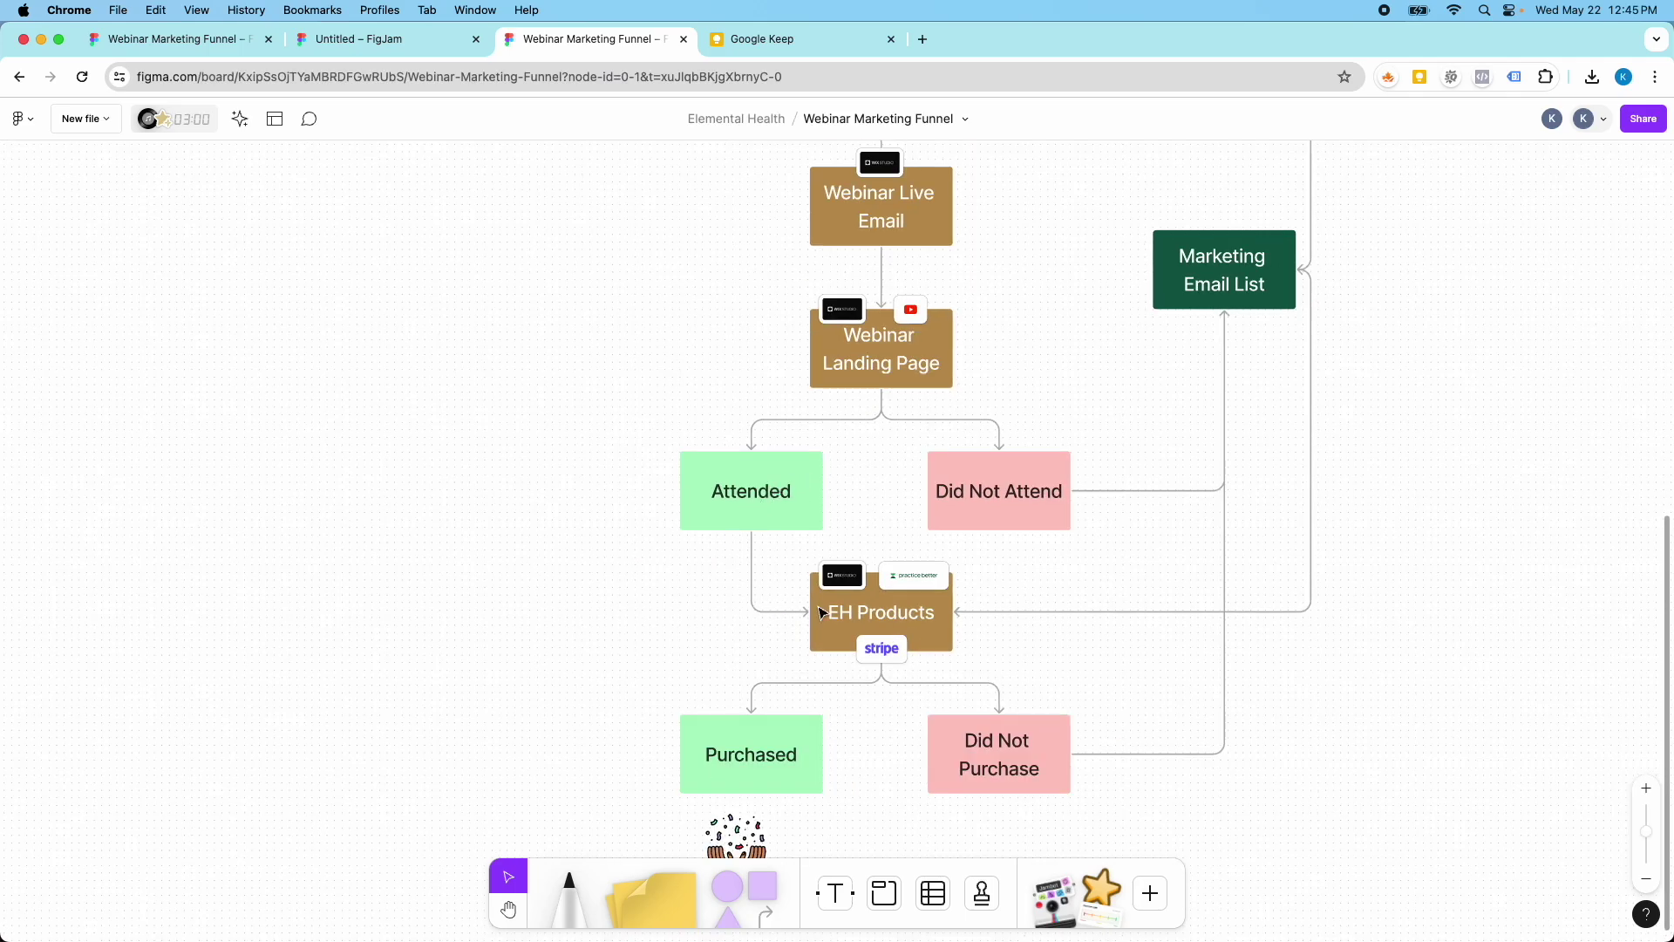
{"action": "scroll", "coordinate": [821, 613], "scroll_direction": "up", "scroll_amount": 3}
{"action": "scroll", "coordinate": [941, 559], "scroll_direction": "up", "scroll_amount": 2}
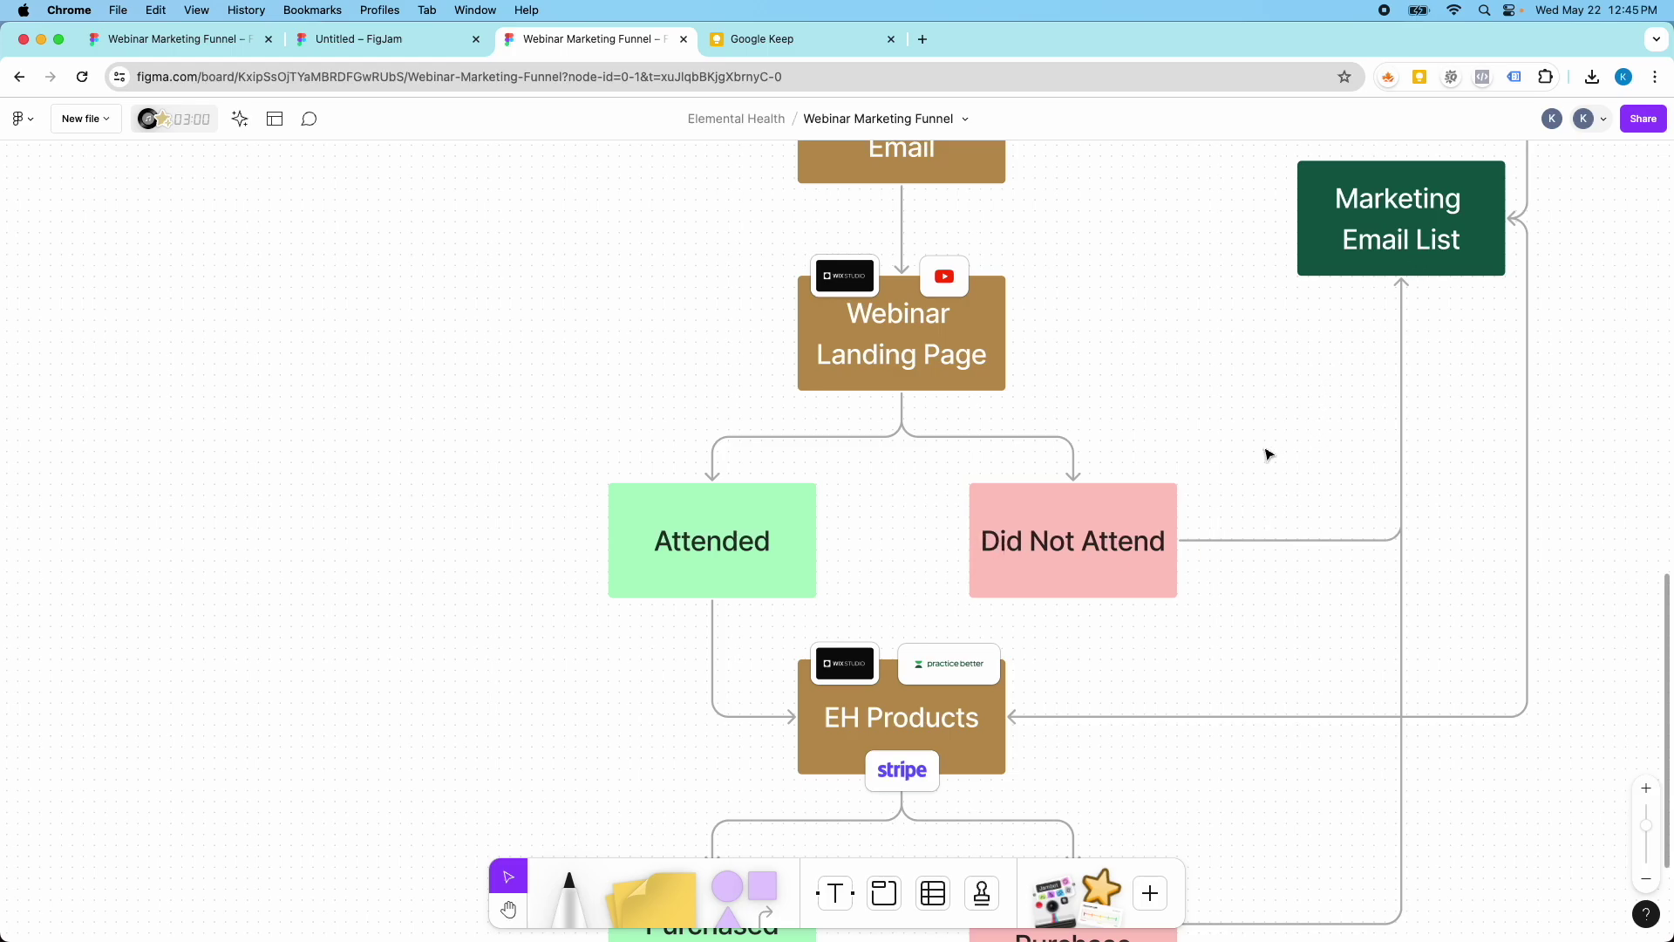
{"action": "scroll", "coordinate": [1239, 506], "scroll_direction": "down", "scroll_amount": 3}
{"action": "scroll", "coordinate": [1136, 626], "scroll_direction": "up", "scroll_amount": 4}
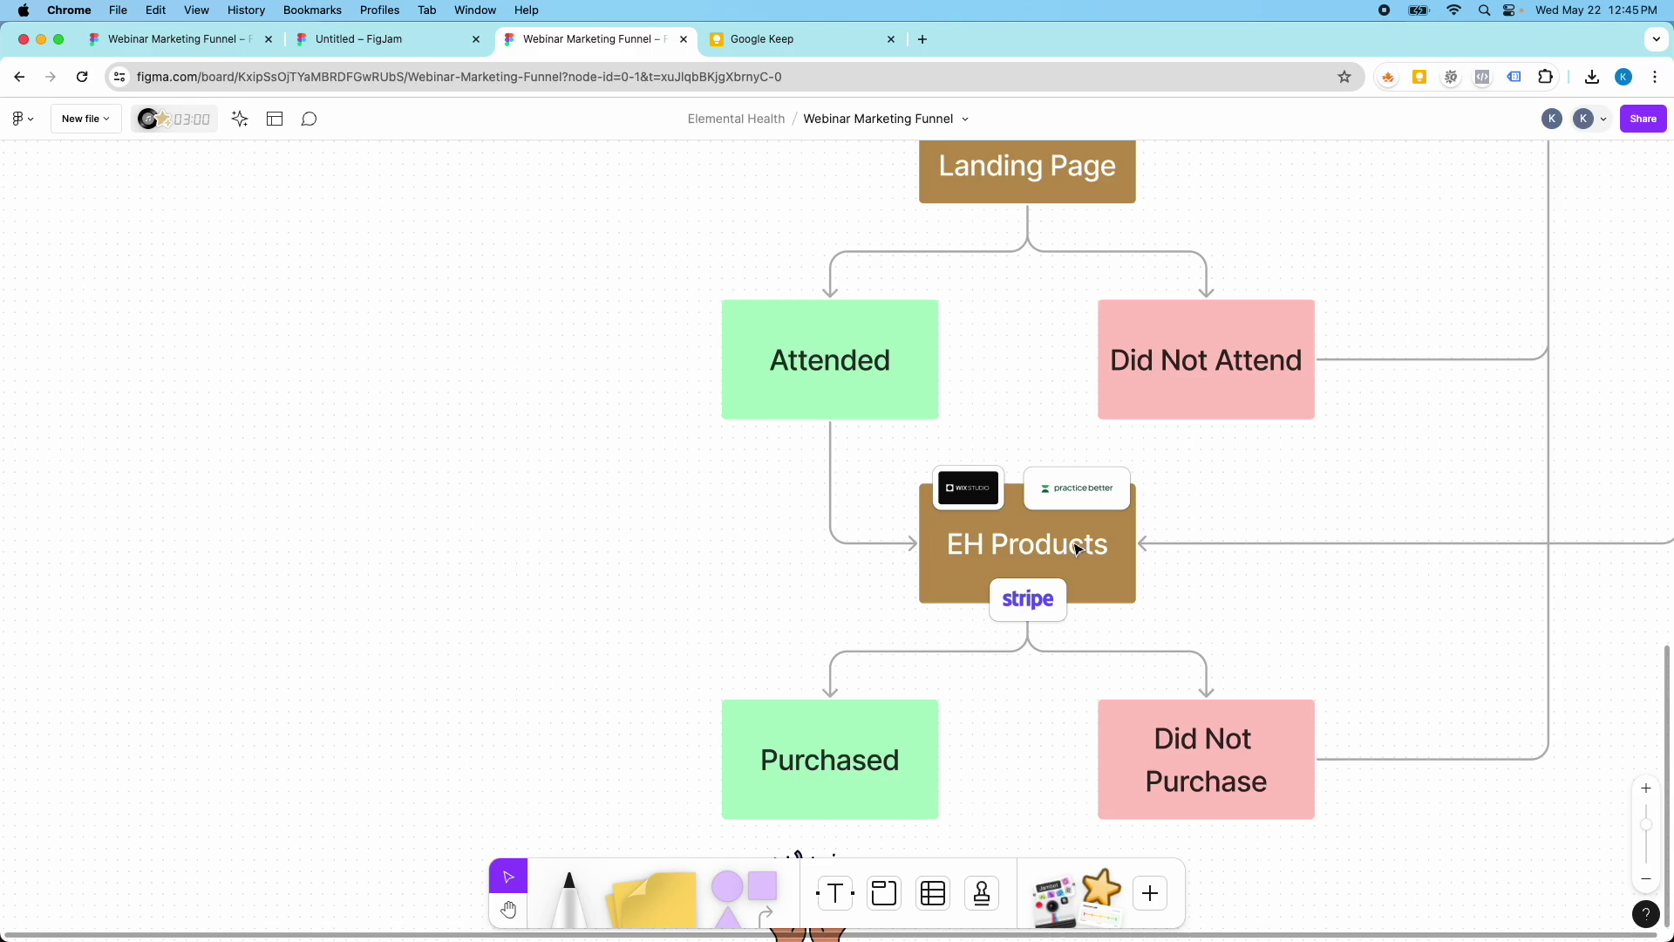
{"action": "scroll", "coordinate": [1064, 538], "scroll_direction": "down", "scroll_amount": 3}
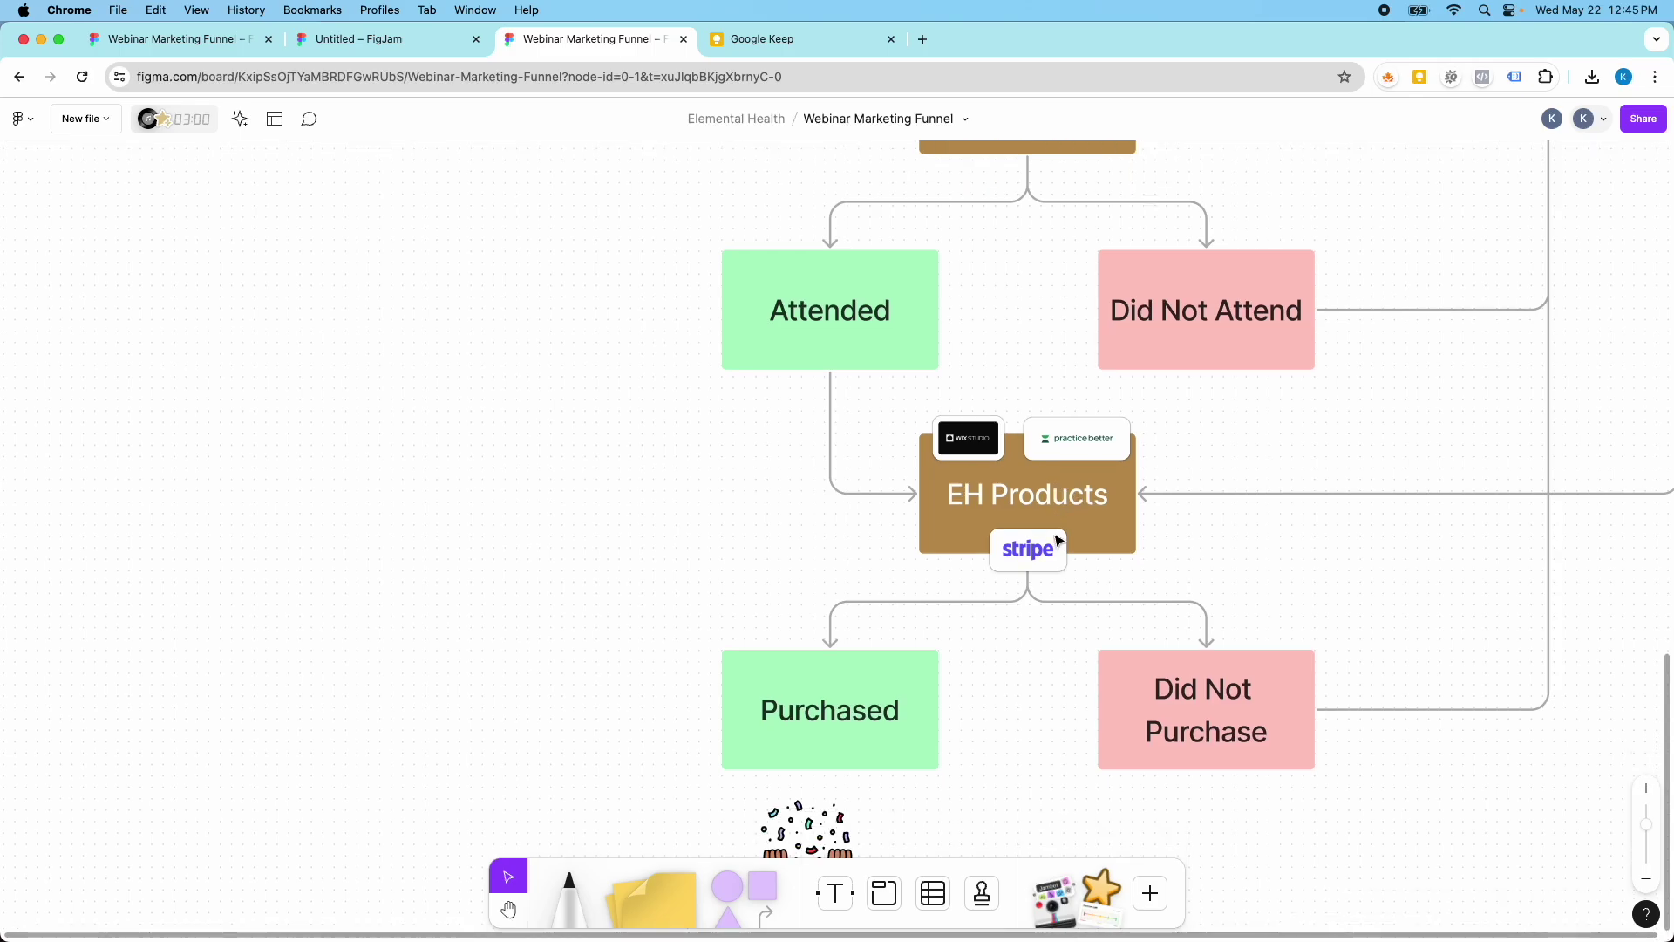
{"action": "scroll", "coordinate": [952, 608], "scroll_direction": "down", "scroll_amount": 1}
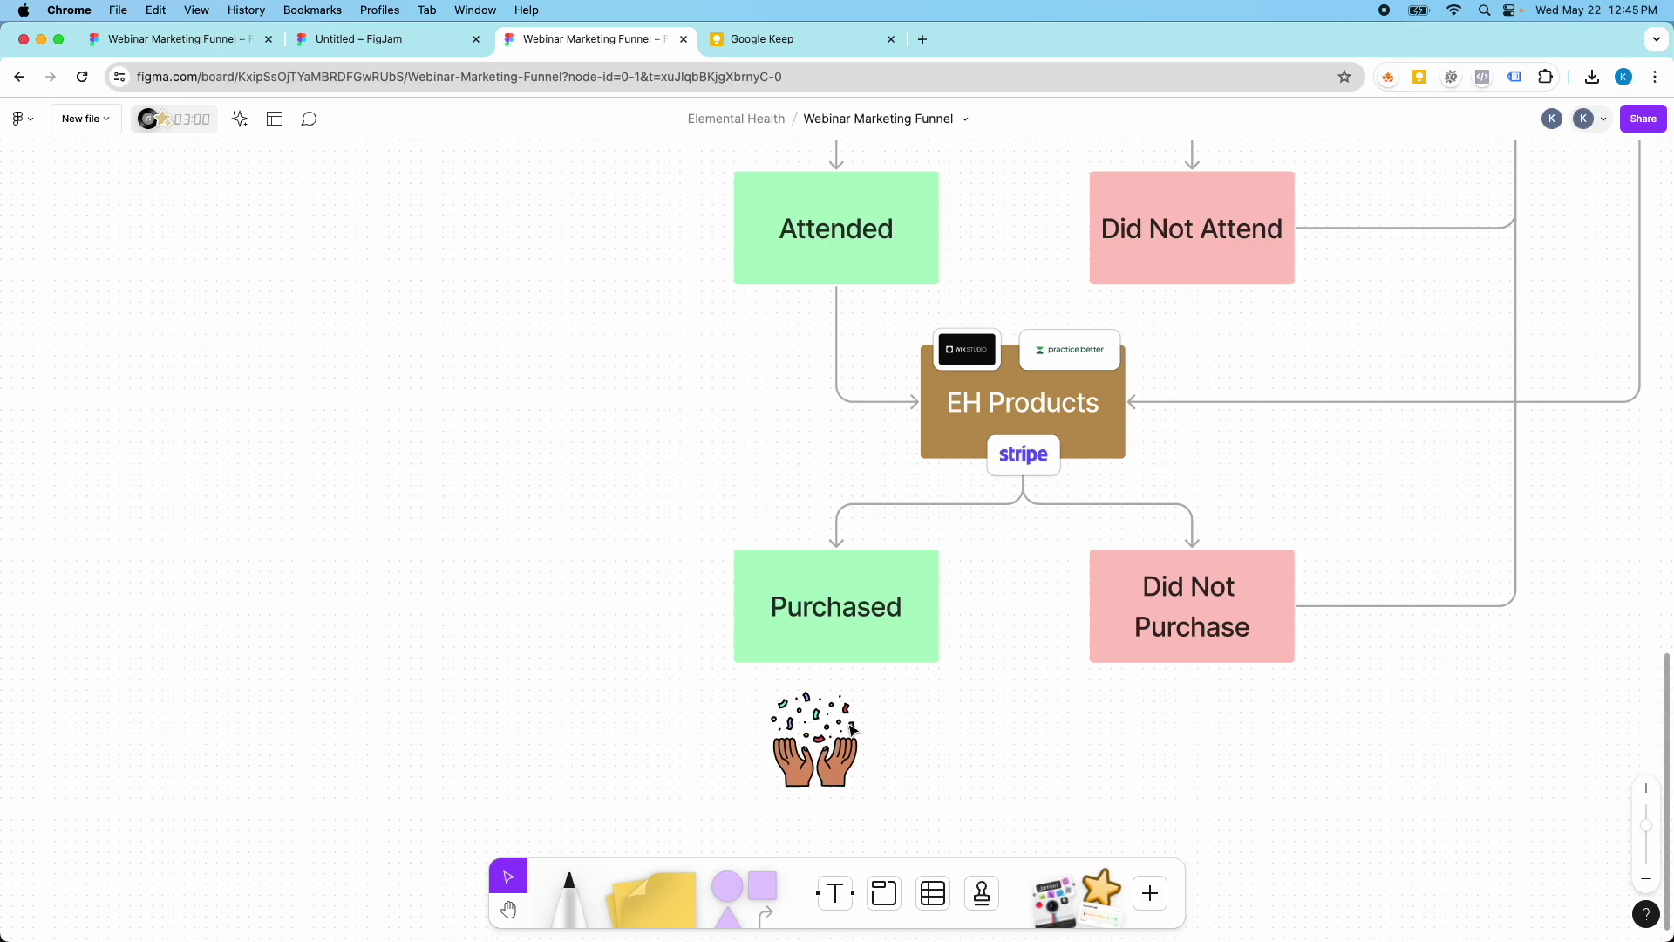
{"action": "scroll", "coordinate": [1190, 628], "scroll_direction": "down", "scroll_amount": 3}
{"action": "scroll", "coordinate": [1404, 395], "scroll_direction": "up", "scroll_amount": 3}
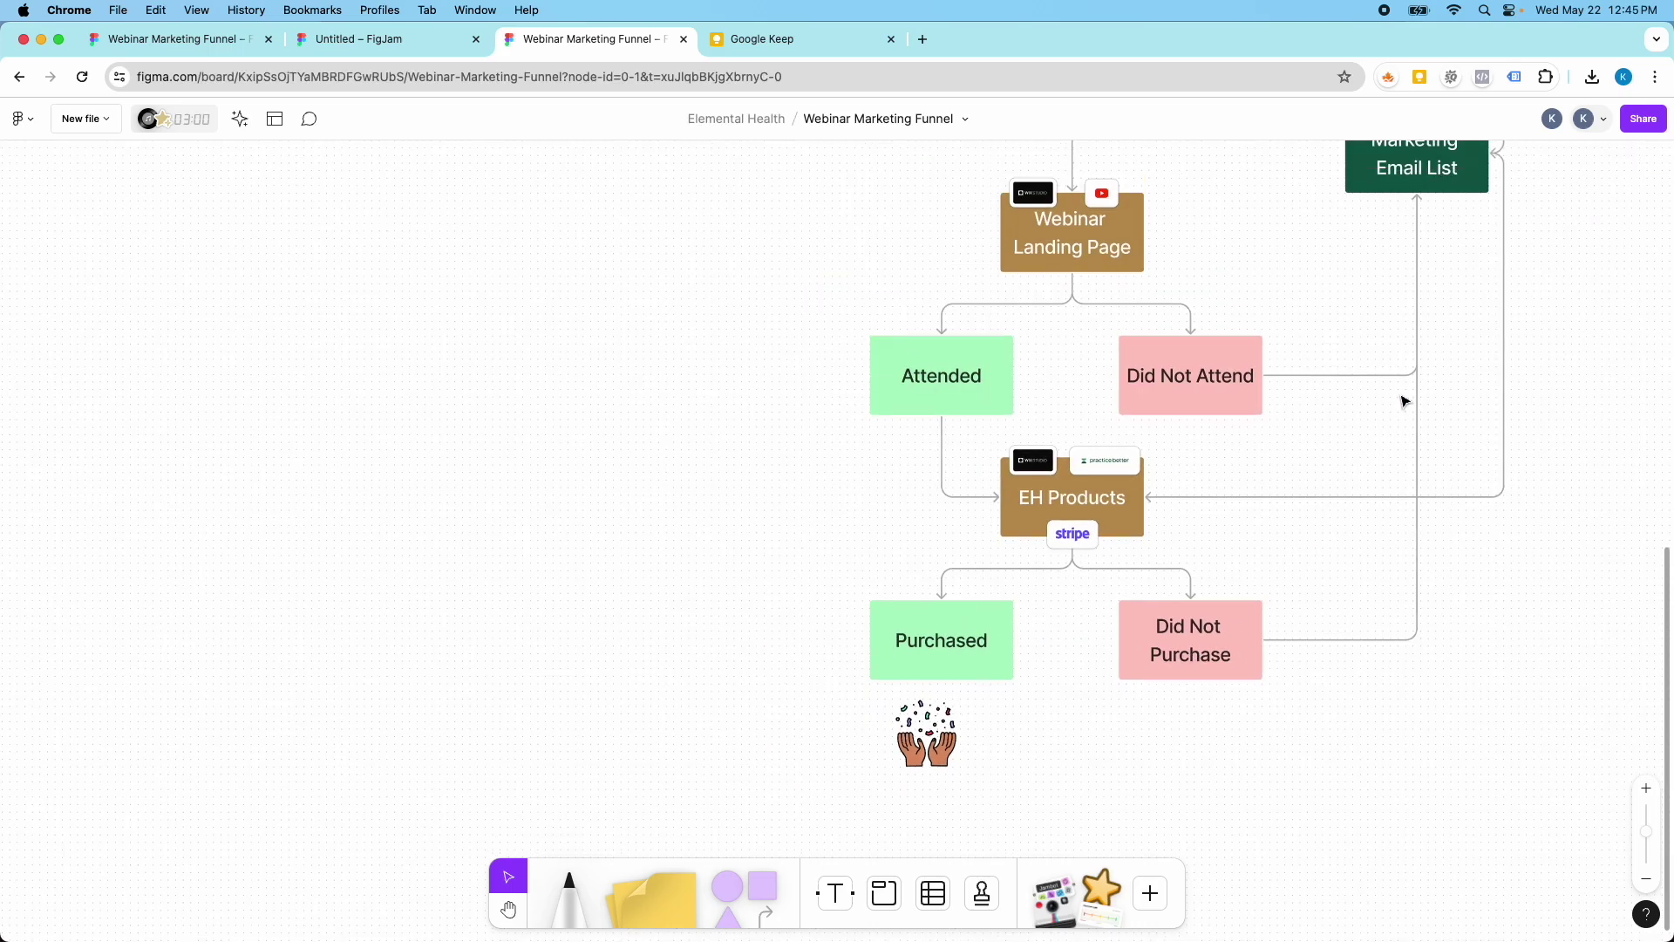
{"action": "scroll", "coordinate": [1445, 281], "scroll_direction": "down", "scroll_amount": 5}
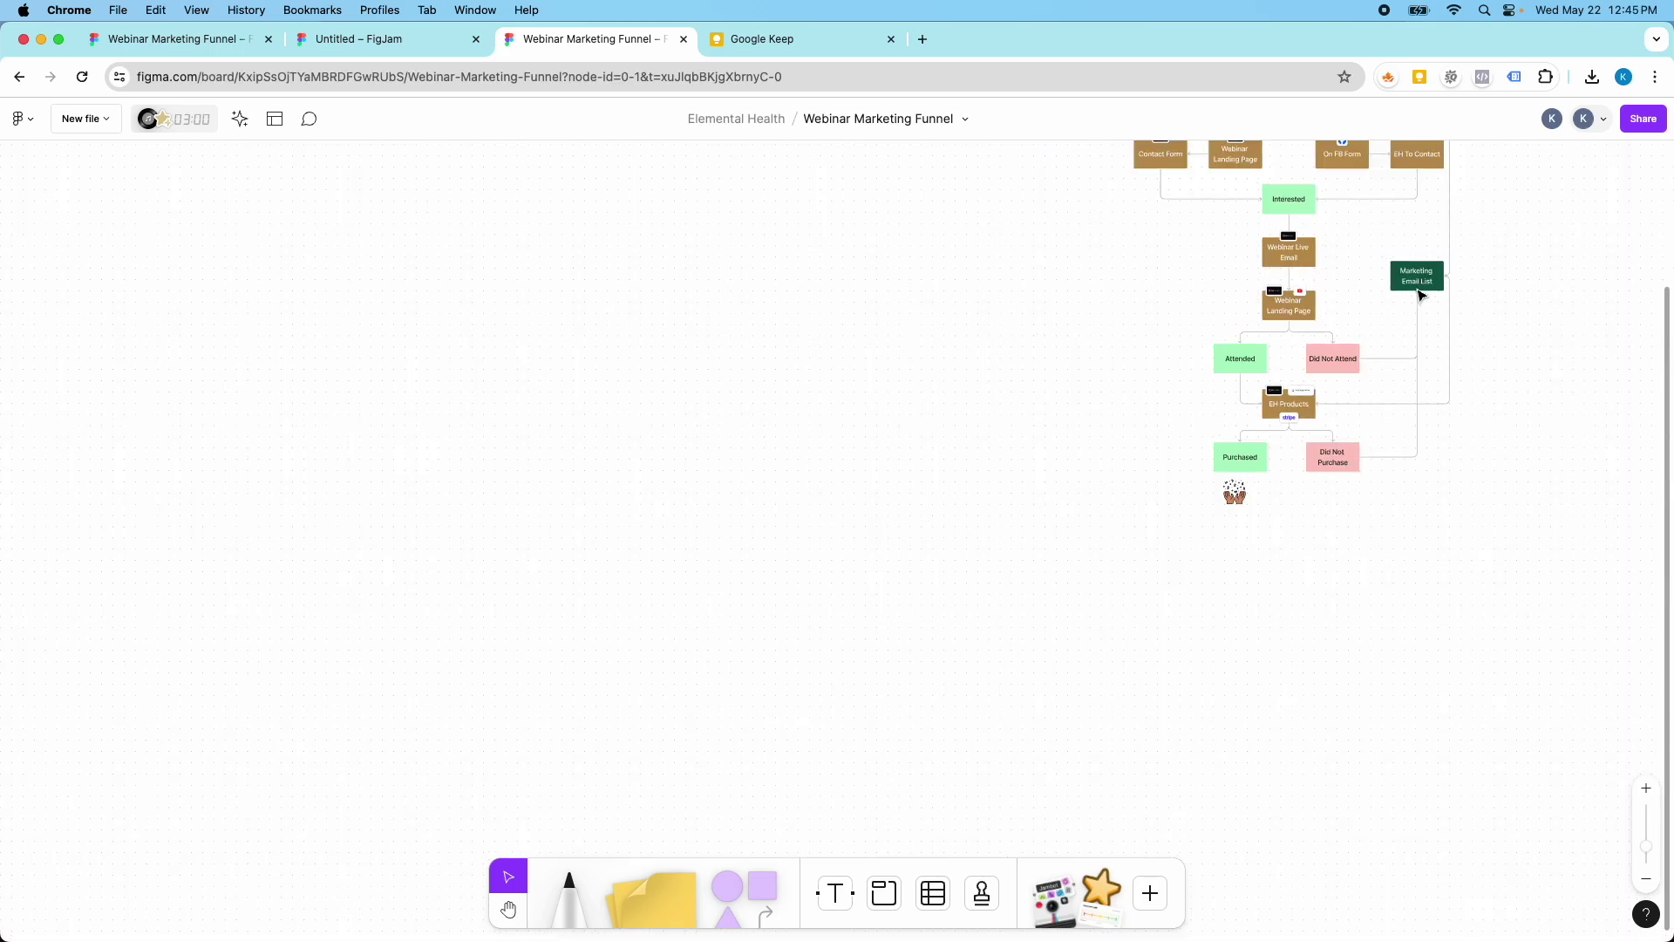
{"action": "scroll", "coordinate": [1404, 301], "scroll_direction": "up", "scroll_amount": 3}
{"action": "scroll", "coordinate": [1391, 313], "scroll_direction": "down", "scroll_amount": 1}
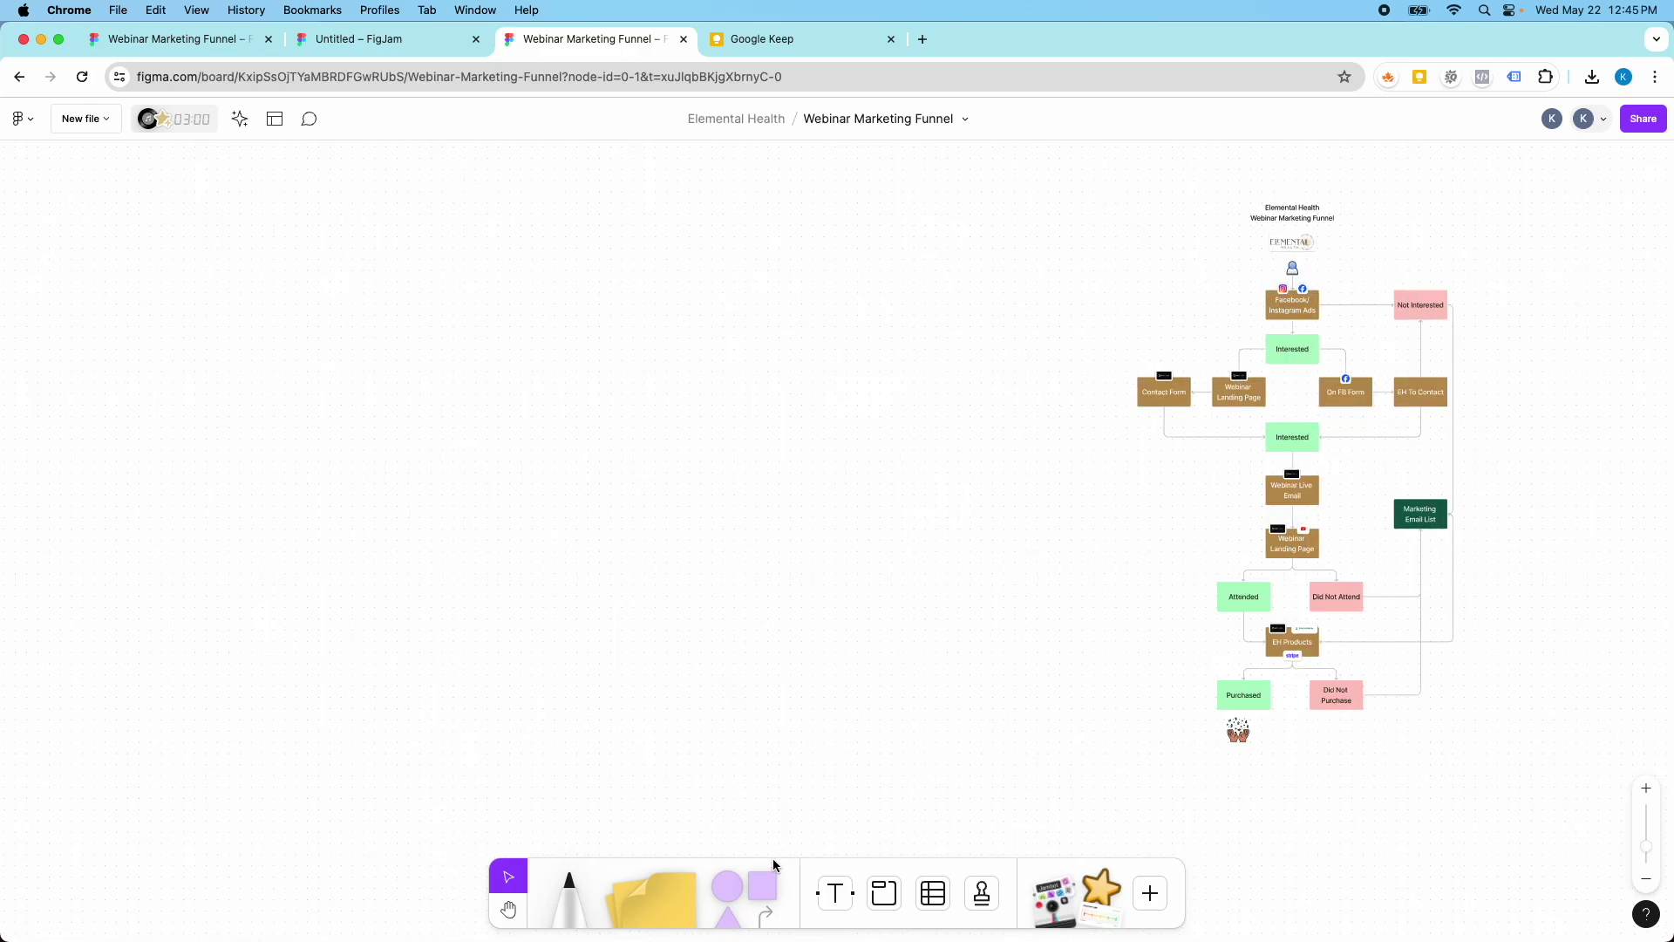
{"action": "left_click_drag", "start_coordinate": [764, 876], "coordinate": [699, 501]}
{"action": "scroll", "coordinate": [711, 532], "scroll_direction": "up", "scroll_amount": 3}
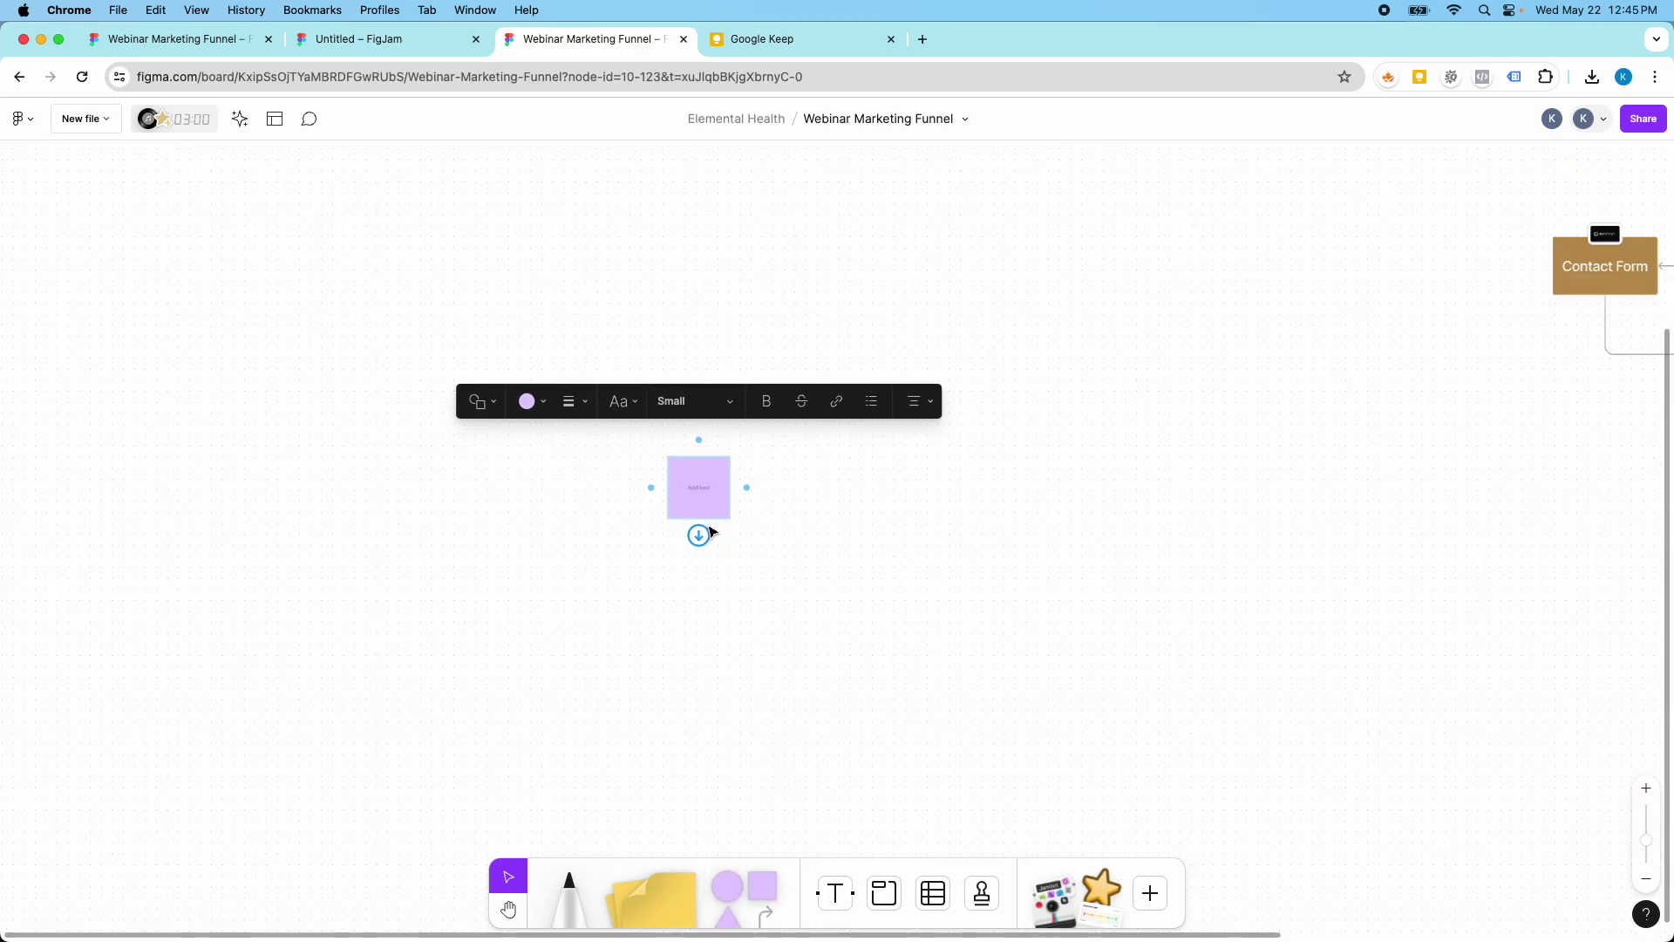
{"action": "left_click", "coordinate": [788, 479]}
{"action": "left_click_drag", "start_coordinate": [717, 489], "coordinate": [1251, 283]}
Step: Drag the square's left edge to widen it into a rectangle
{"action": "scroll", "coordinate": [1351, 279], "scroll_direction": "down", "scroll_amount": 3}
{"action": "scroll", "coordinate": [1527, 244], "scroll_direction": "up", "scroll_amount": 5}
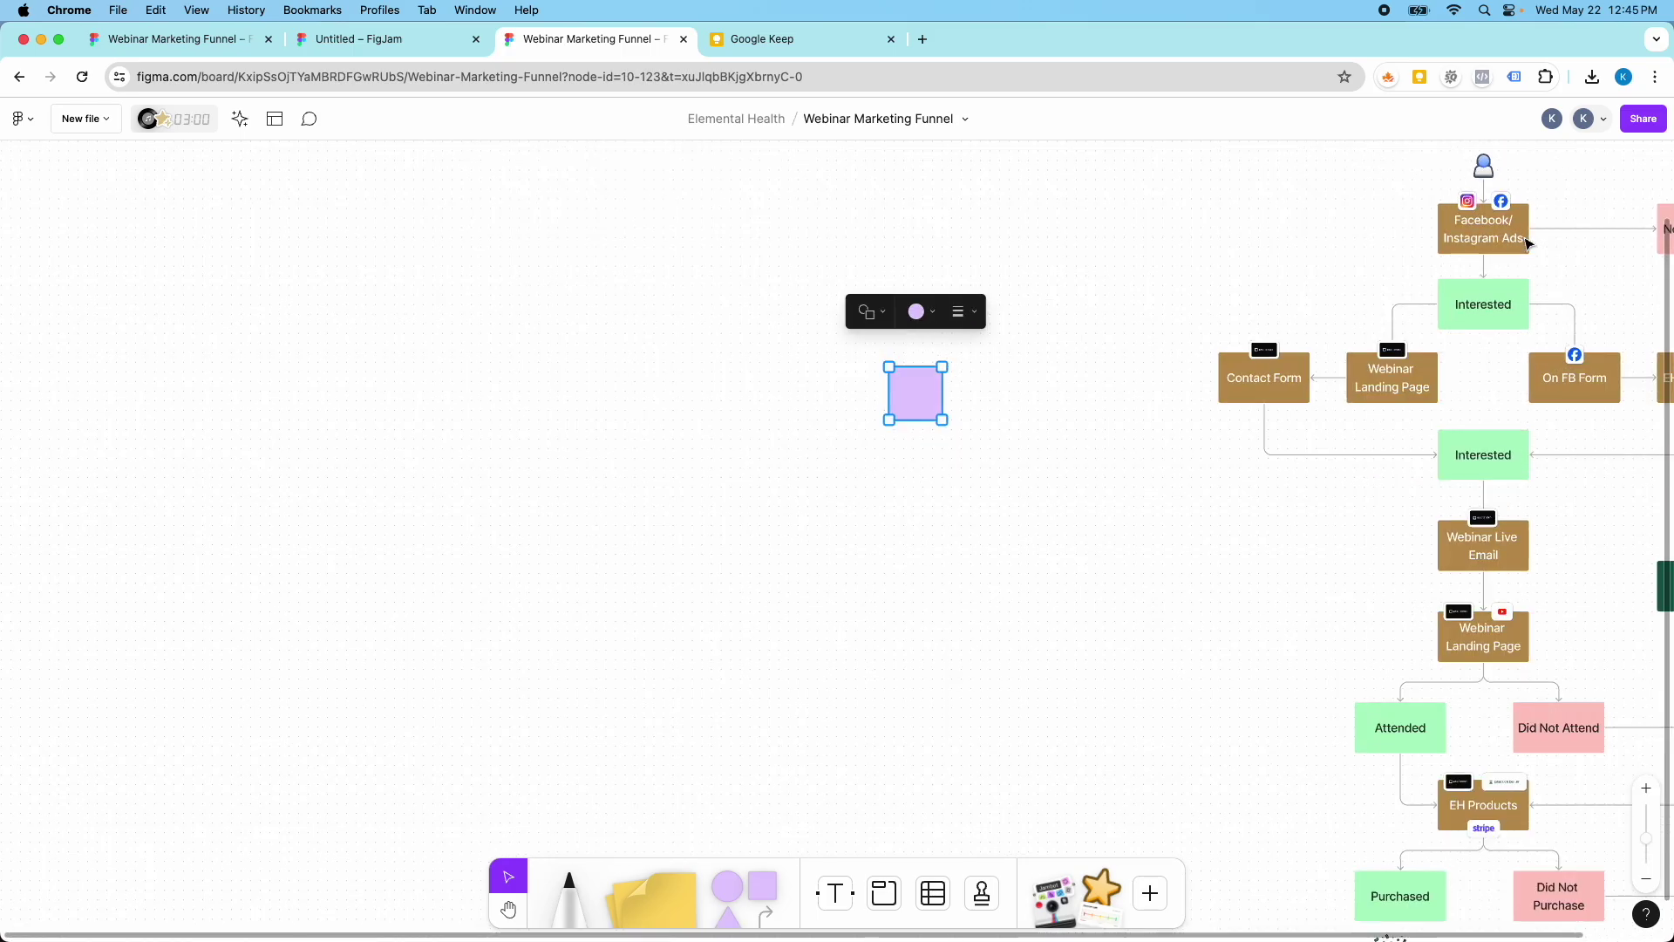
{"action": "scroll", "coordinate": [1395, 354], "scroll_direction": "up", "scroll_amount": 5}
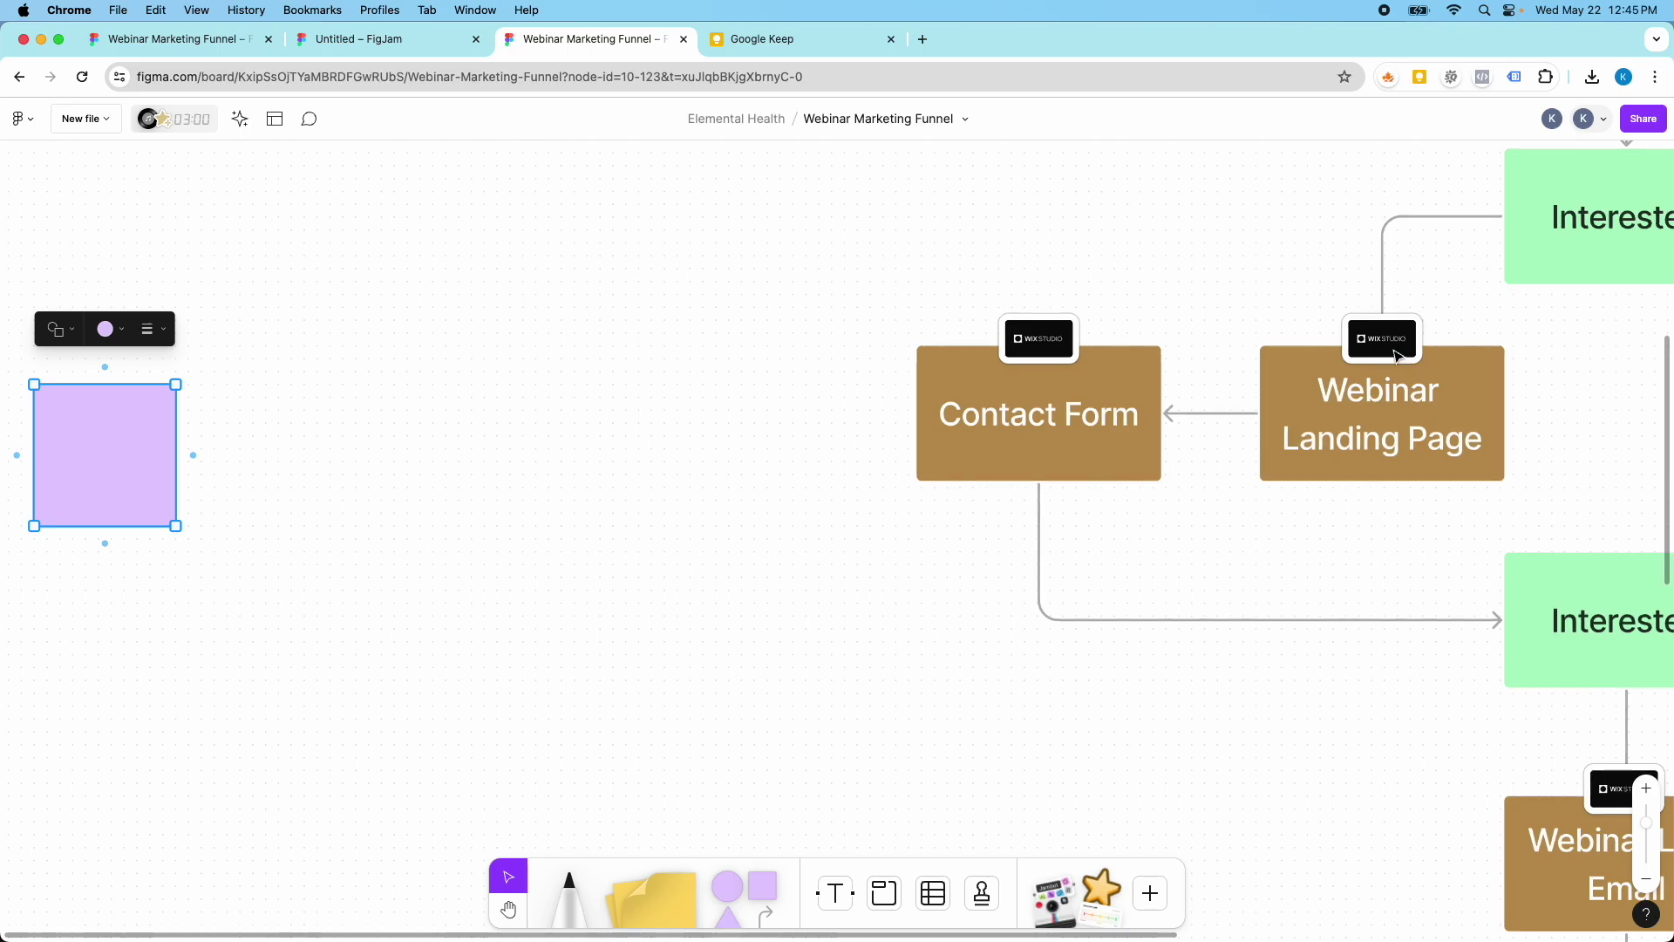
{"action": "scroll", "coordinate": [1399, 353], "scroll_direction": "down", "scroll_amount": 5}
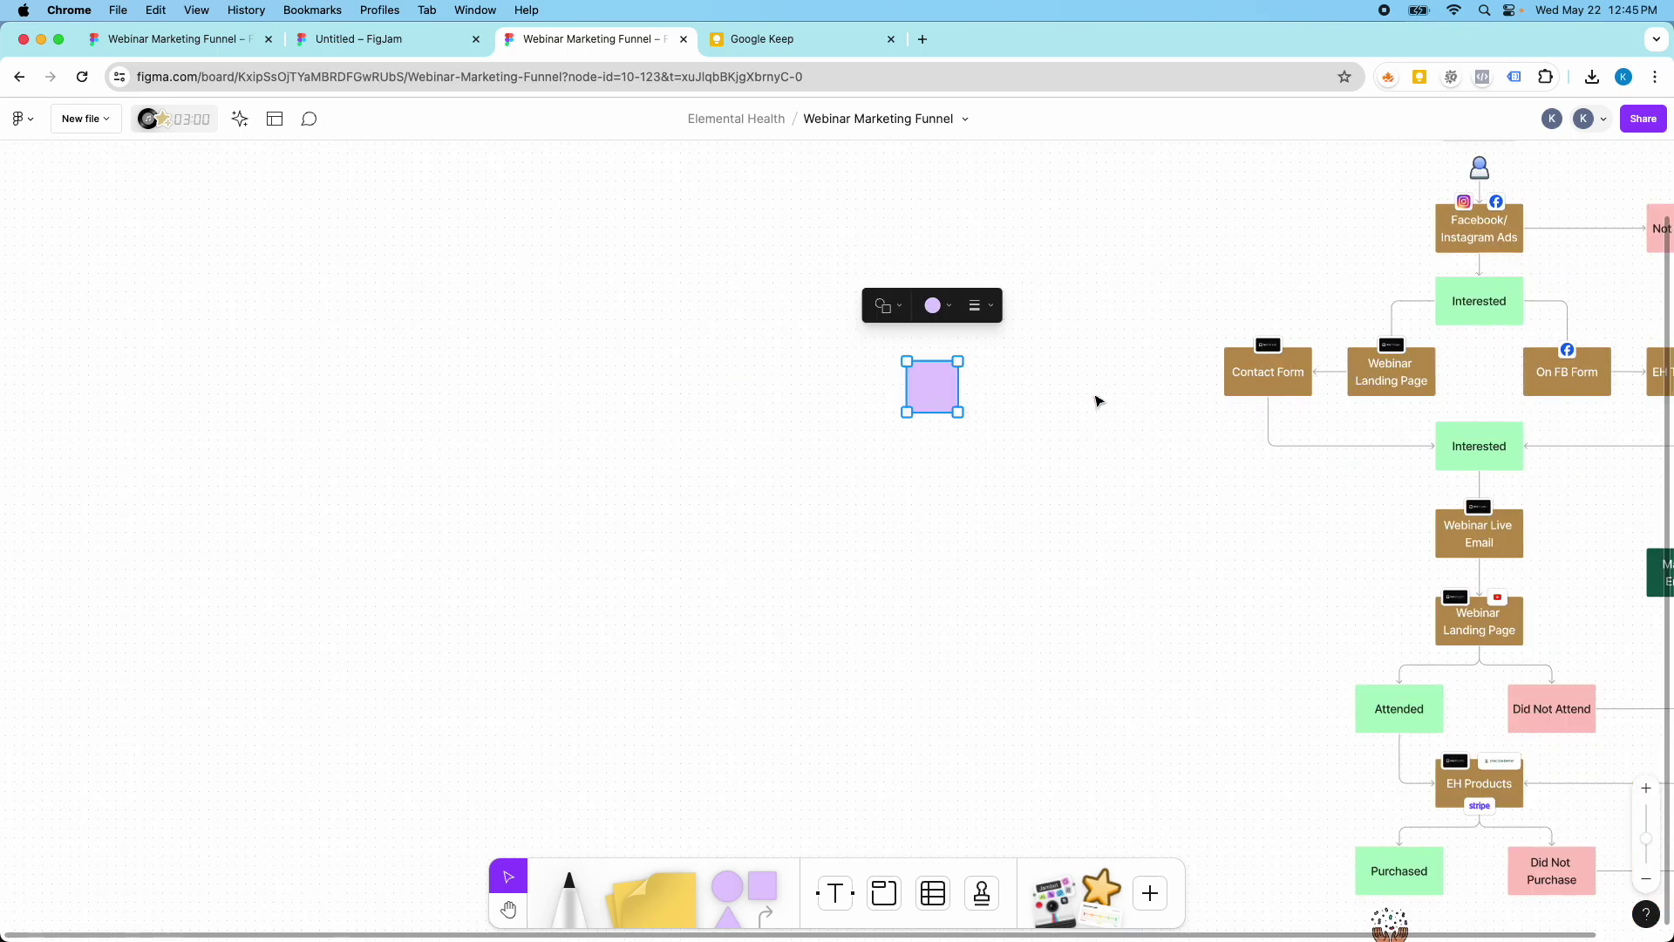
{"action": "left_click_drag", "start_coordinate": [910, 384], "coordinate": [868, 384]}
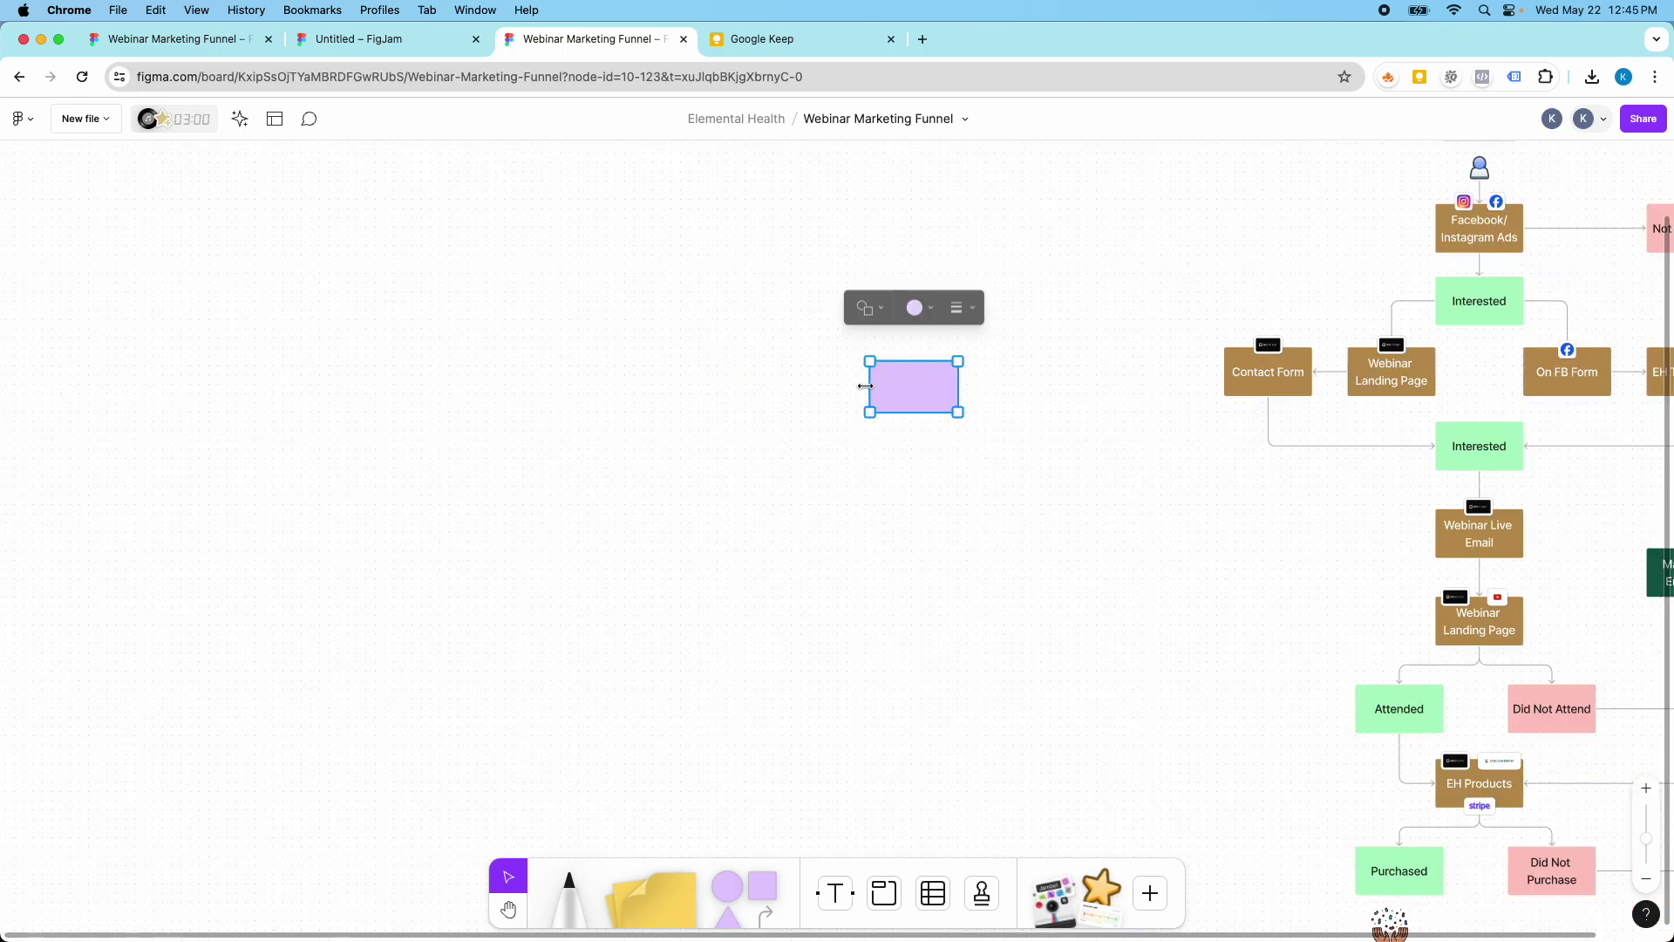
{"action": "scroll", "coordinate": [1009, 392], "scroll_direction": "up", "scroll_amount": 2}
Step: Type 'Facebook Ads' inside the rectangle, replacing the misspelled word
{"action": "double_click", "coordinate": [896, 386]}
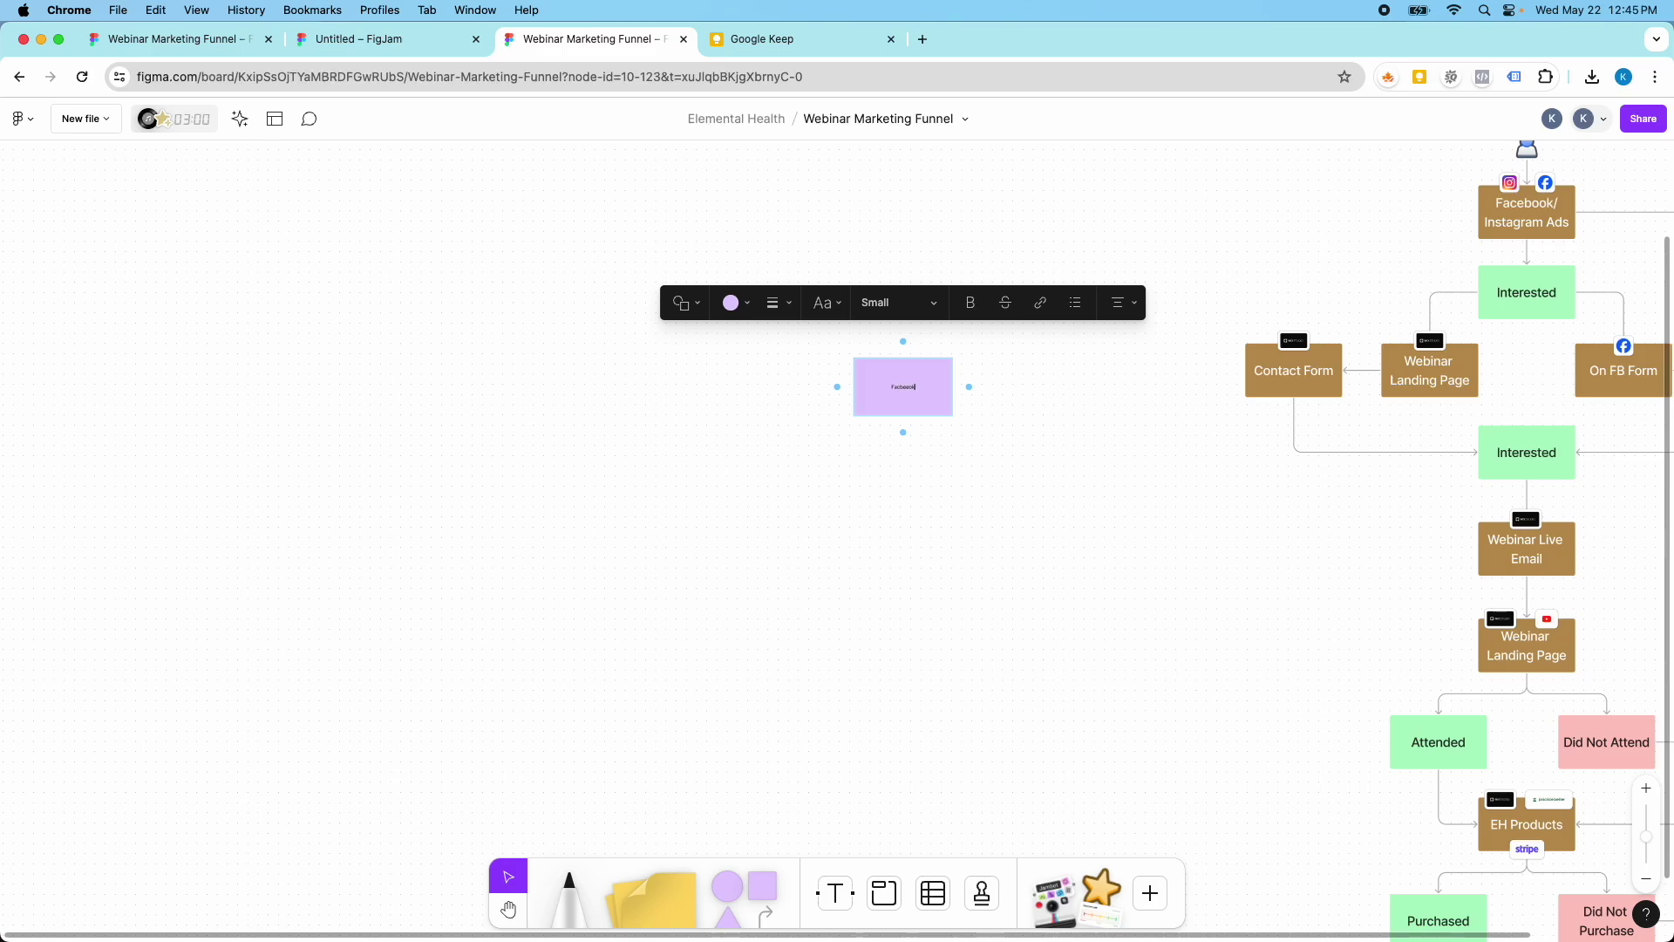
{"action": "scroll", "coordinate": [926, 392], "scroll_direction": "up", "scroll_amount": 5}
{"action": "scroll", "coordinate": [895, 382], "scroll_direction": "up", "scroll_amount": 5}
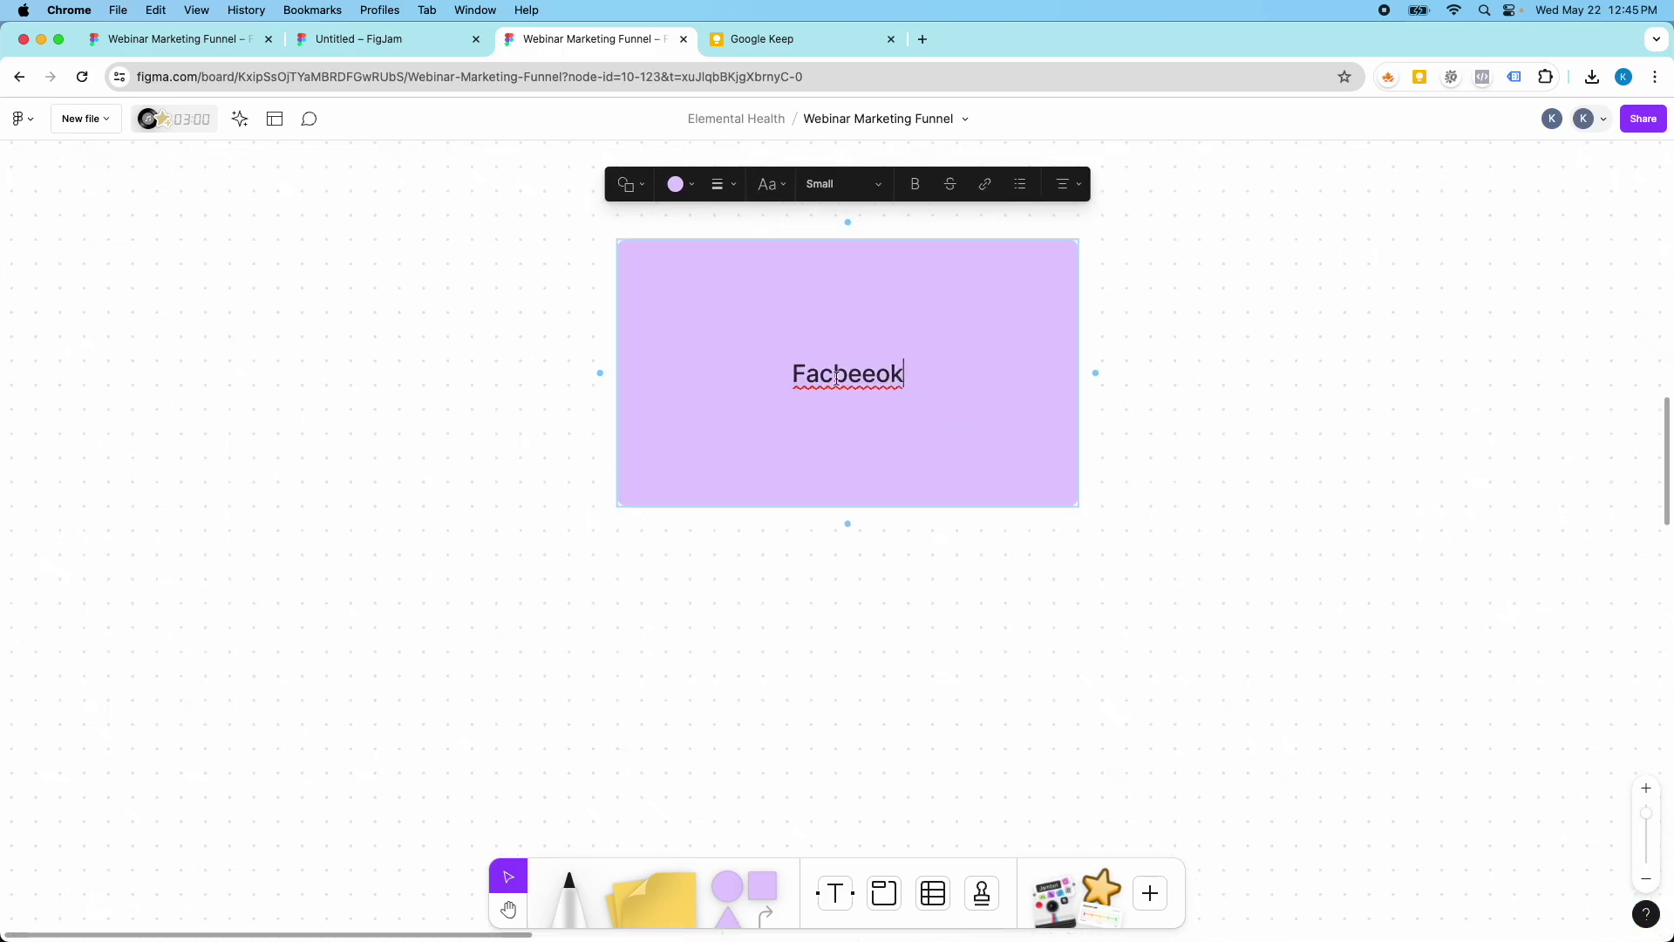
{"action": "double_click", "coordinate": [894, 375]}
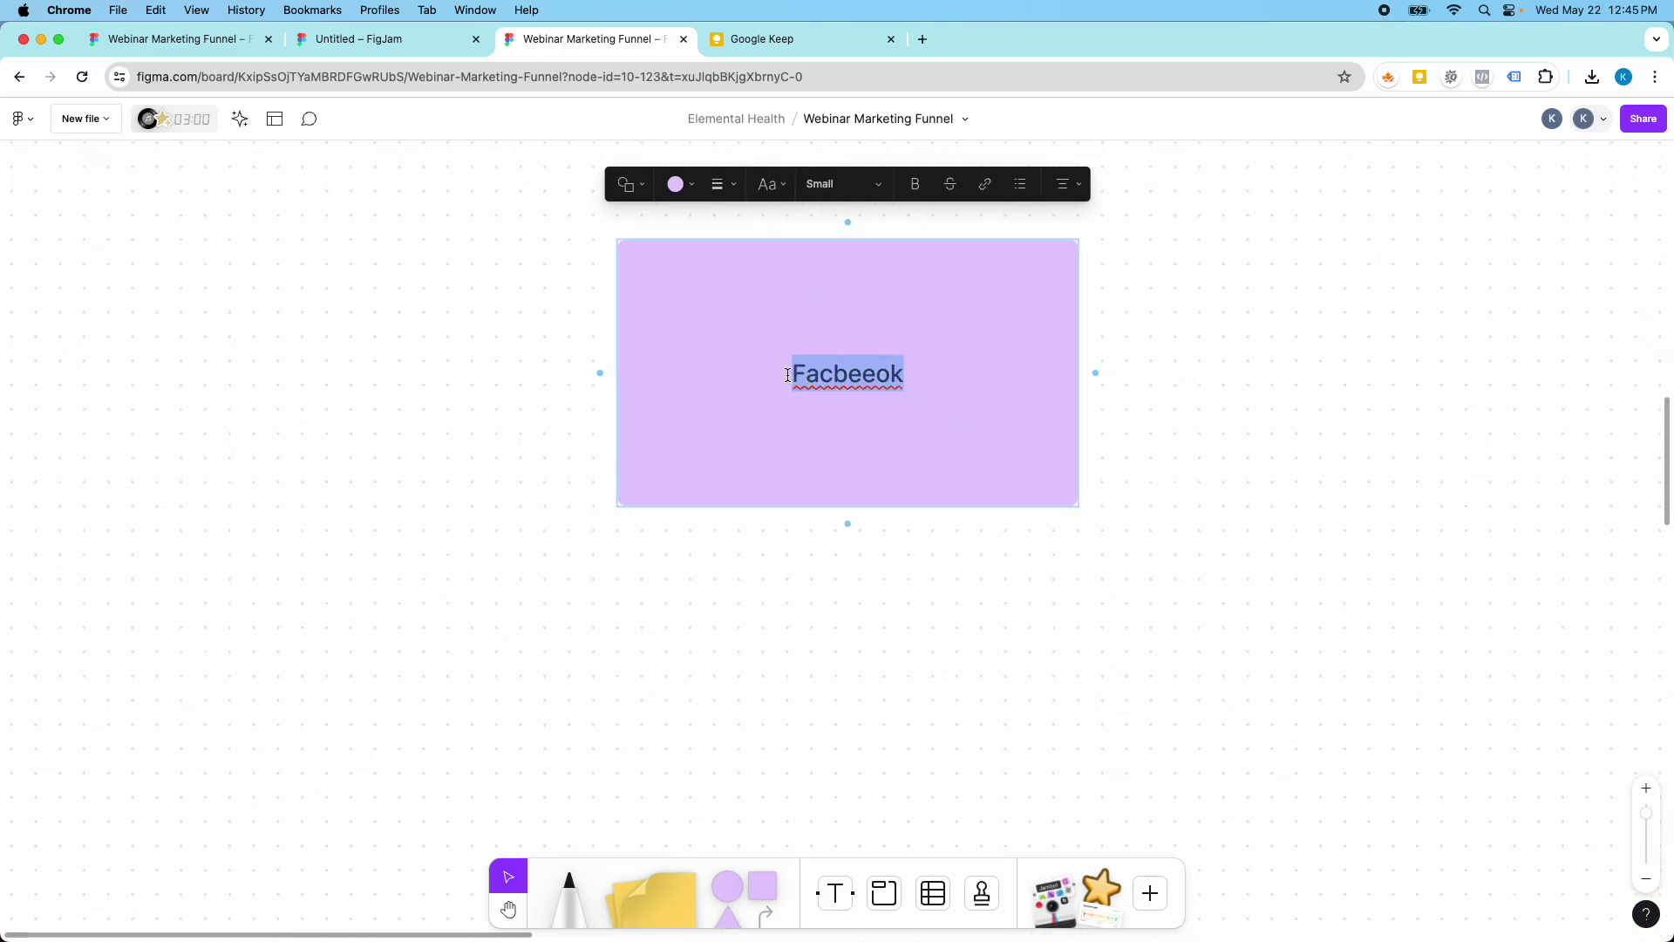
{"action": "type", "text": "Facebook Ads"}
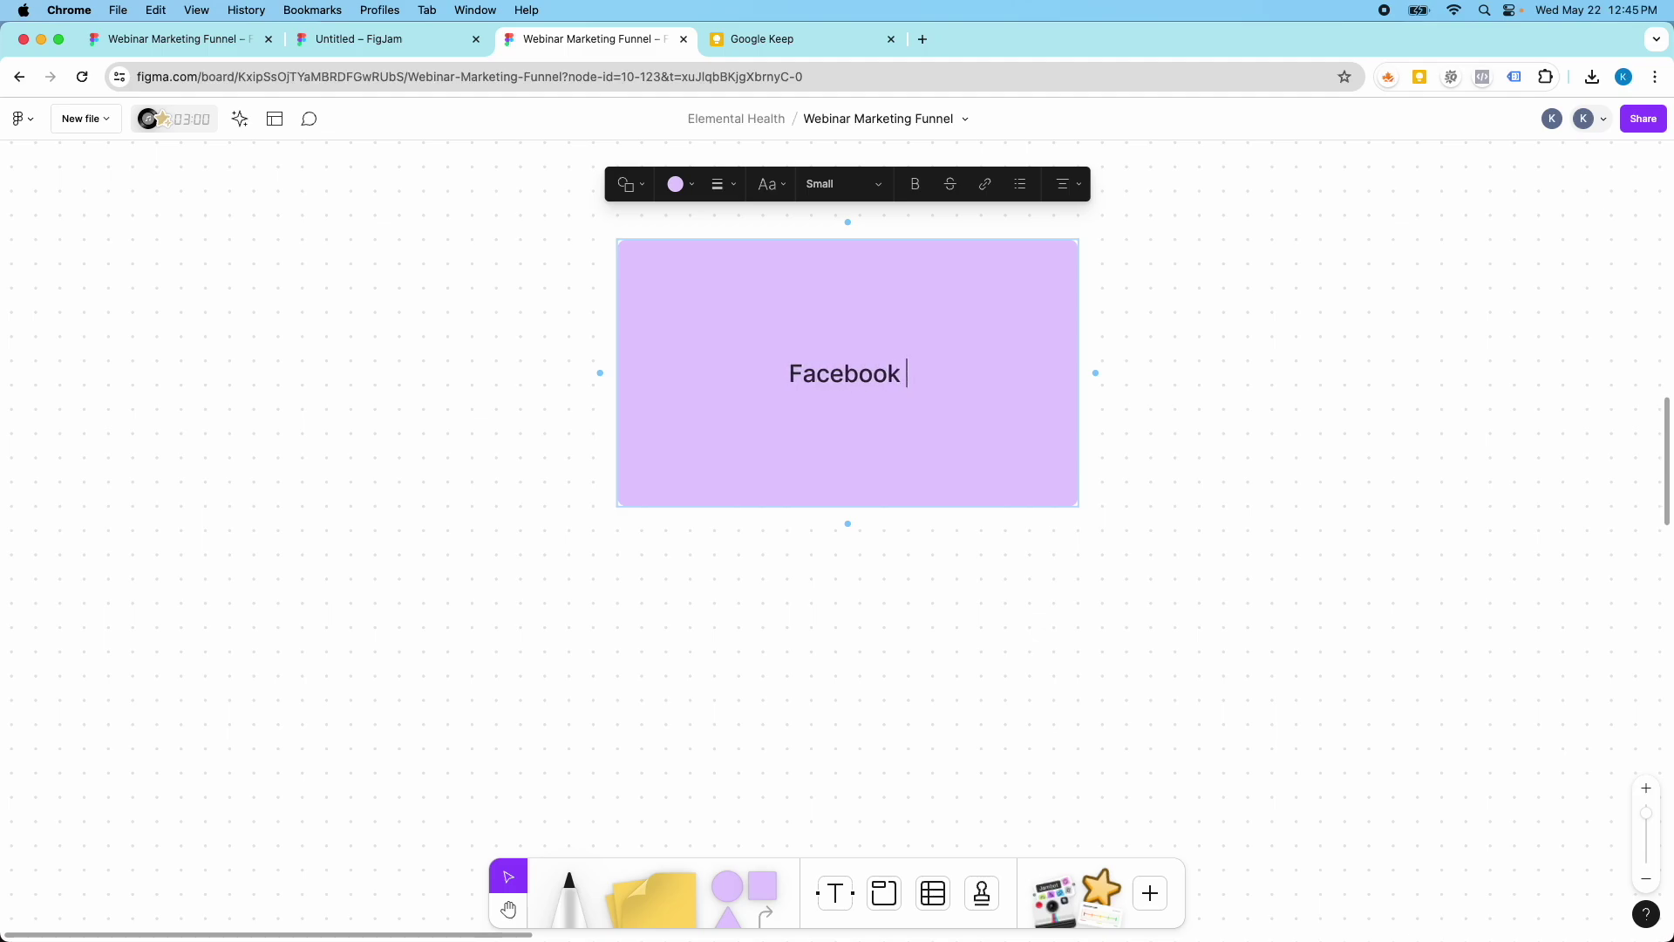
{"action": "left_click", "coordinate": [1181, 303]}
Step: Set the Facebook Ads label text to Medium size, after trying Extra Large and Large
{"action": "left_click", "coordinate": [822, 362]}
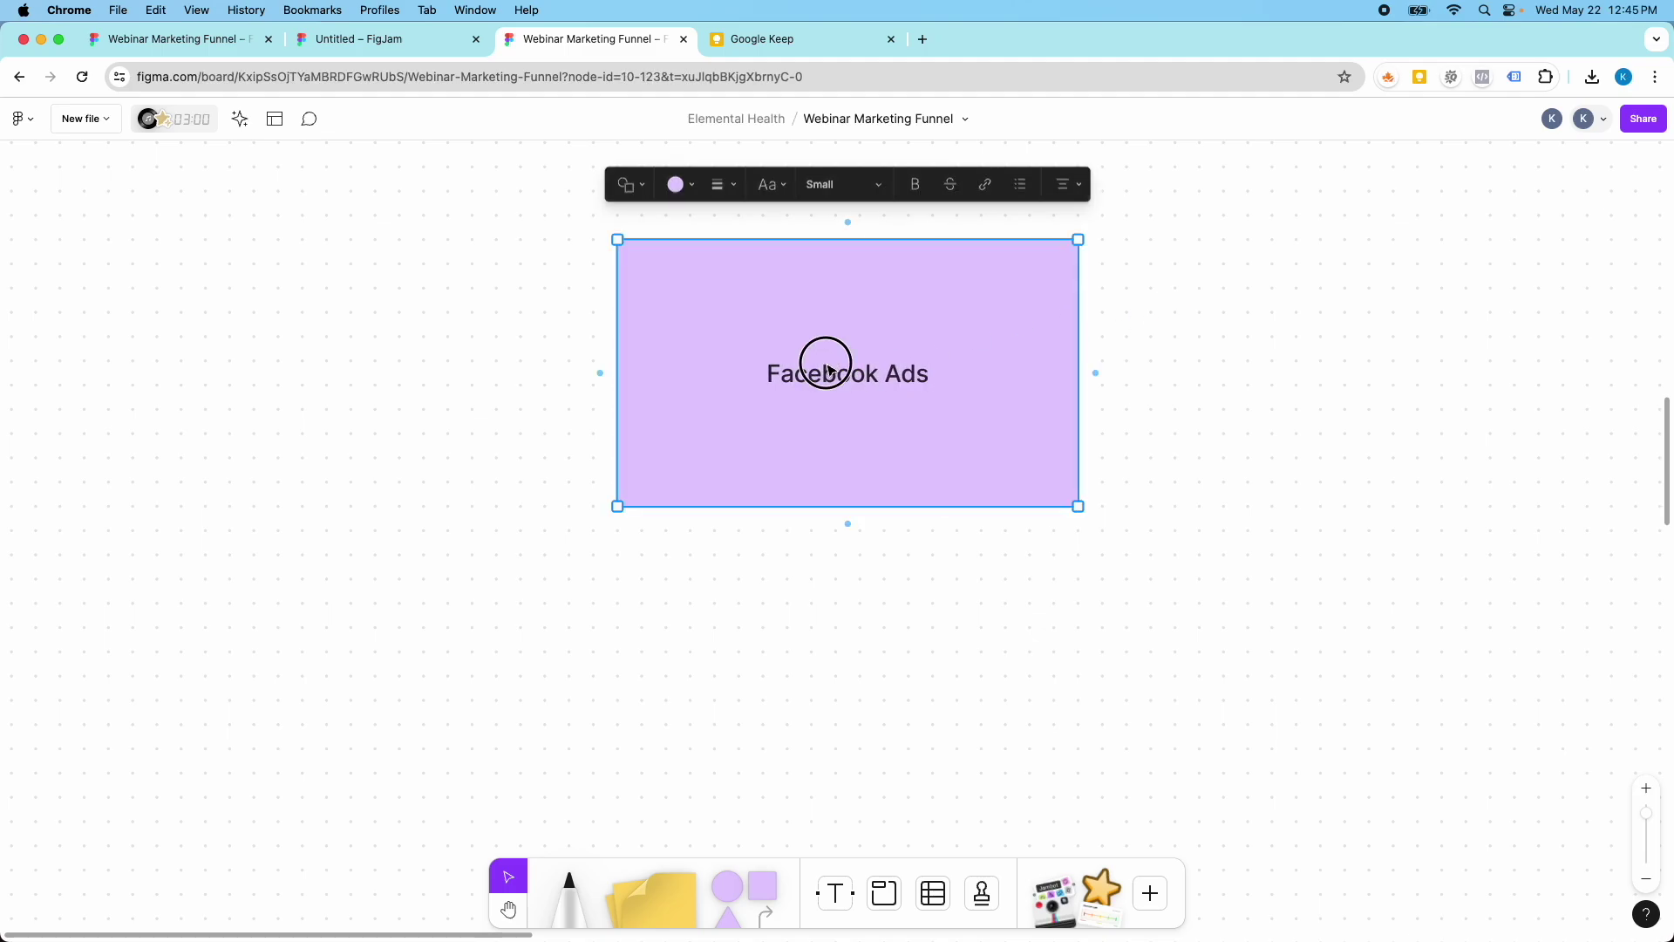
{"action": "triple_click", "coordinate": [822, 366]}
{"action": "left_click", "coordinate": [841, 184]}
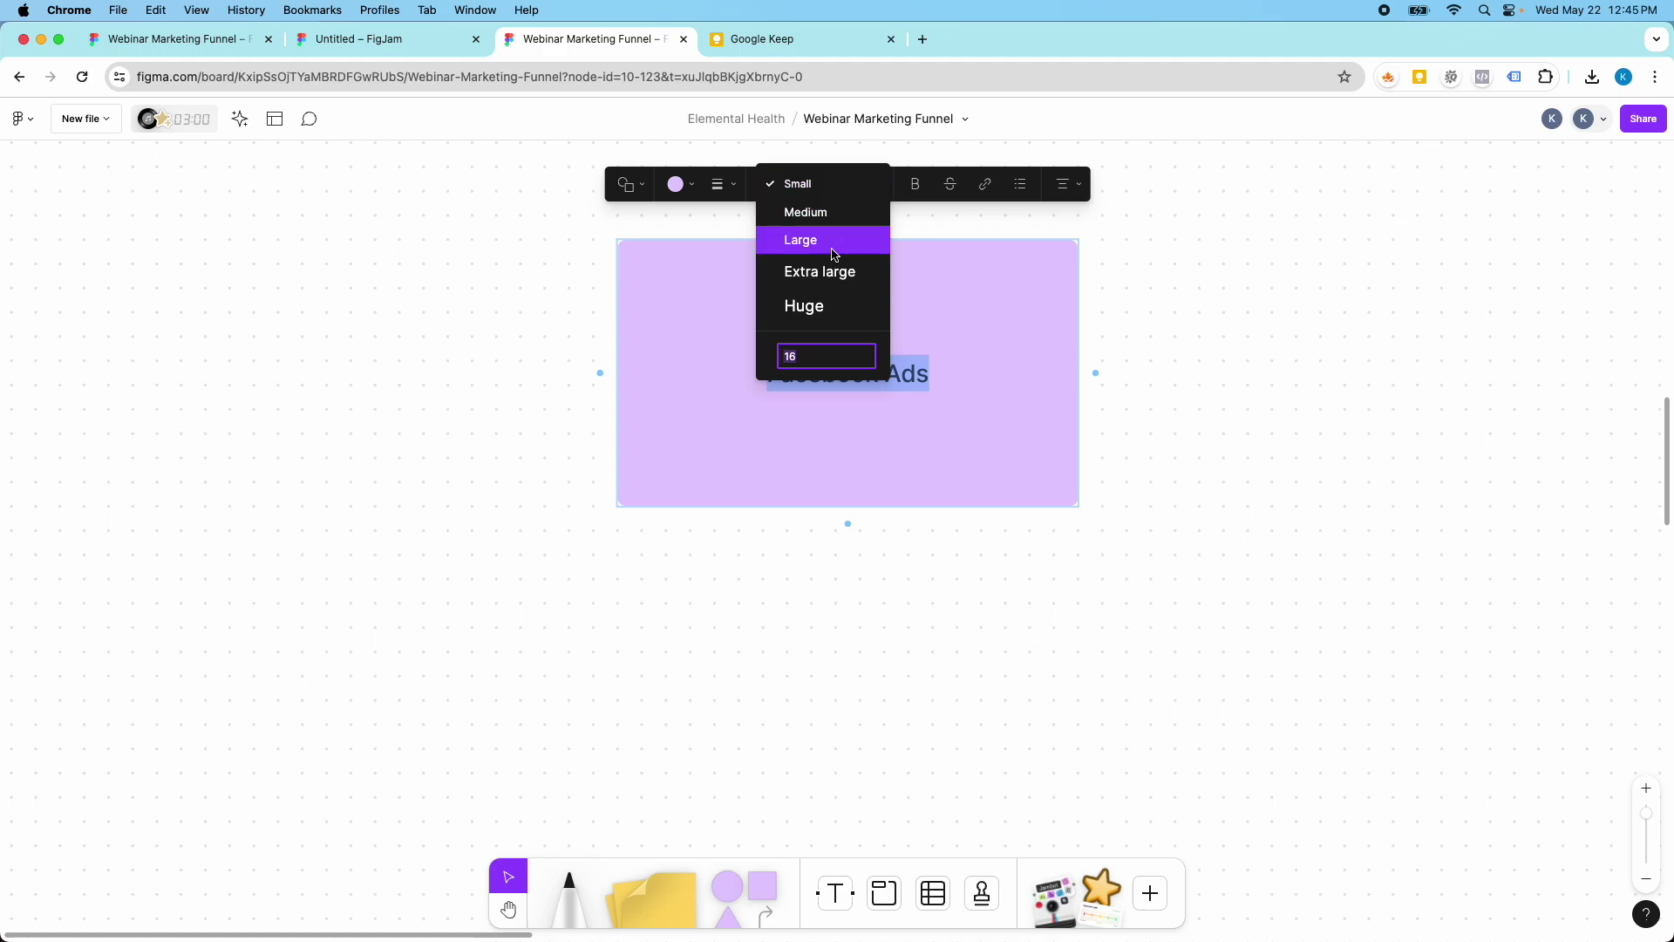
{"action": "left_click", "coordinate": [834, 270]}
{"action": "left_click", "coordinate": [839, 184]}
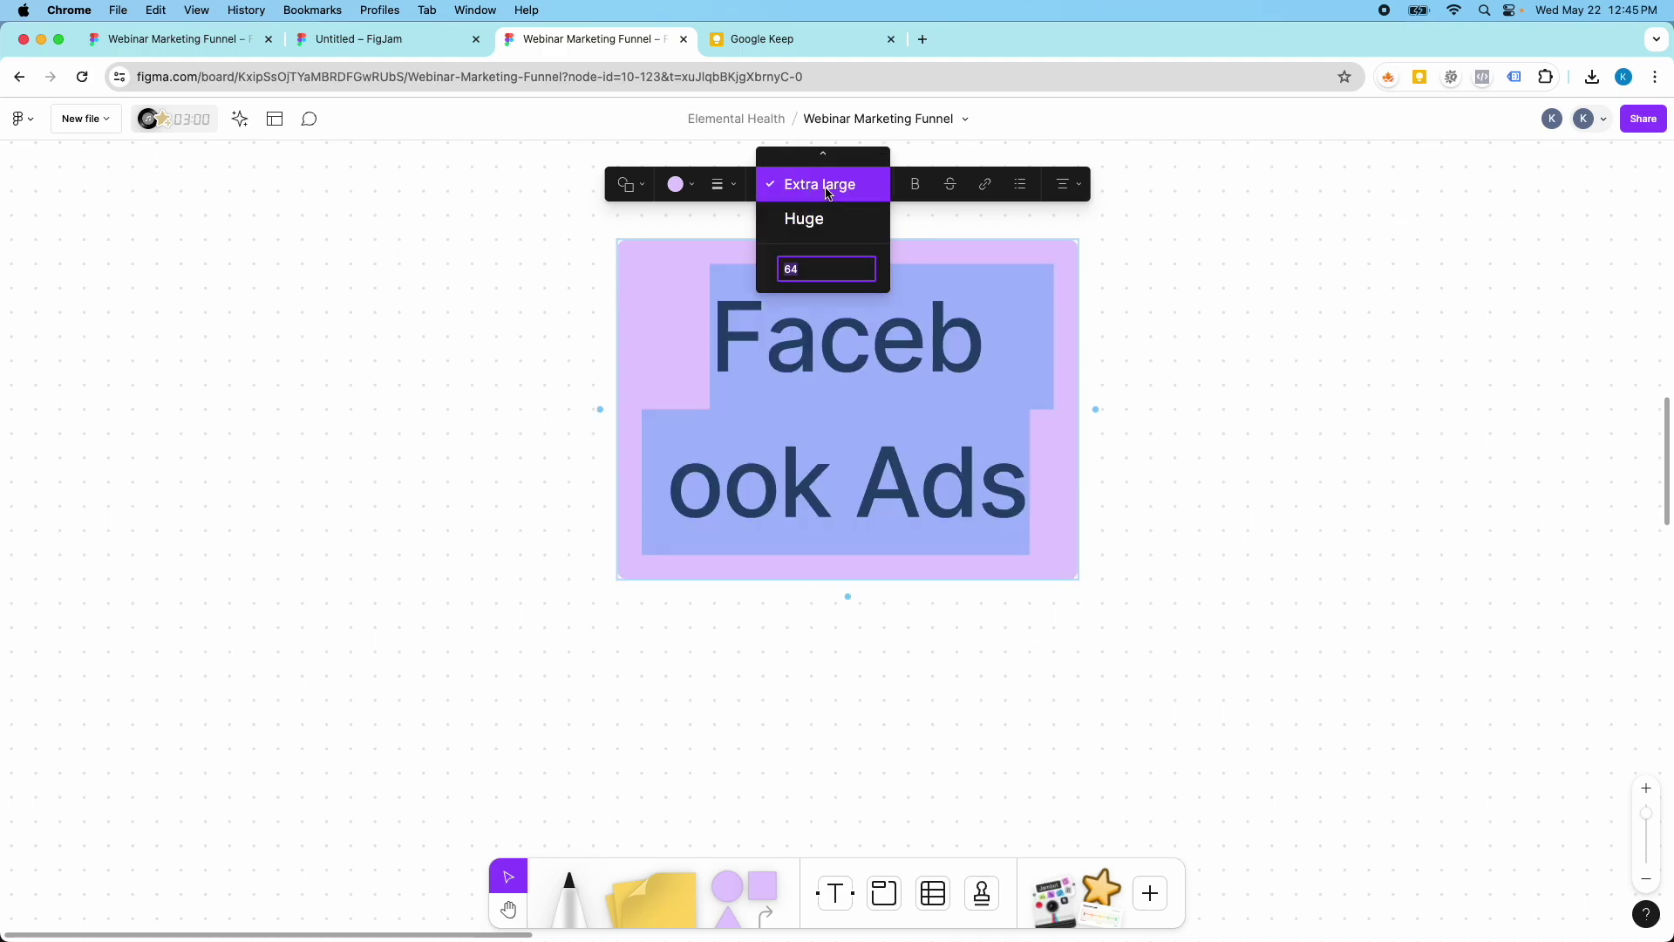
{"action": "left_click", "coordinate": [817, 219]}
{"action": "left_click", "coordinate": [820, 184]}
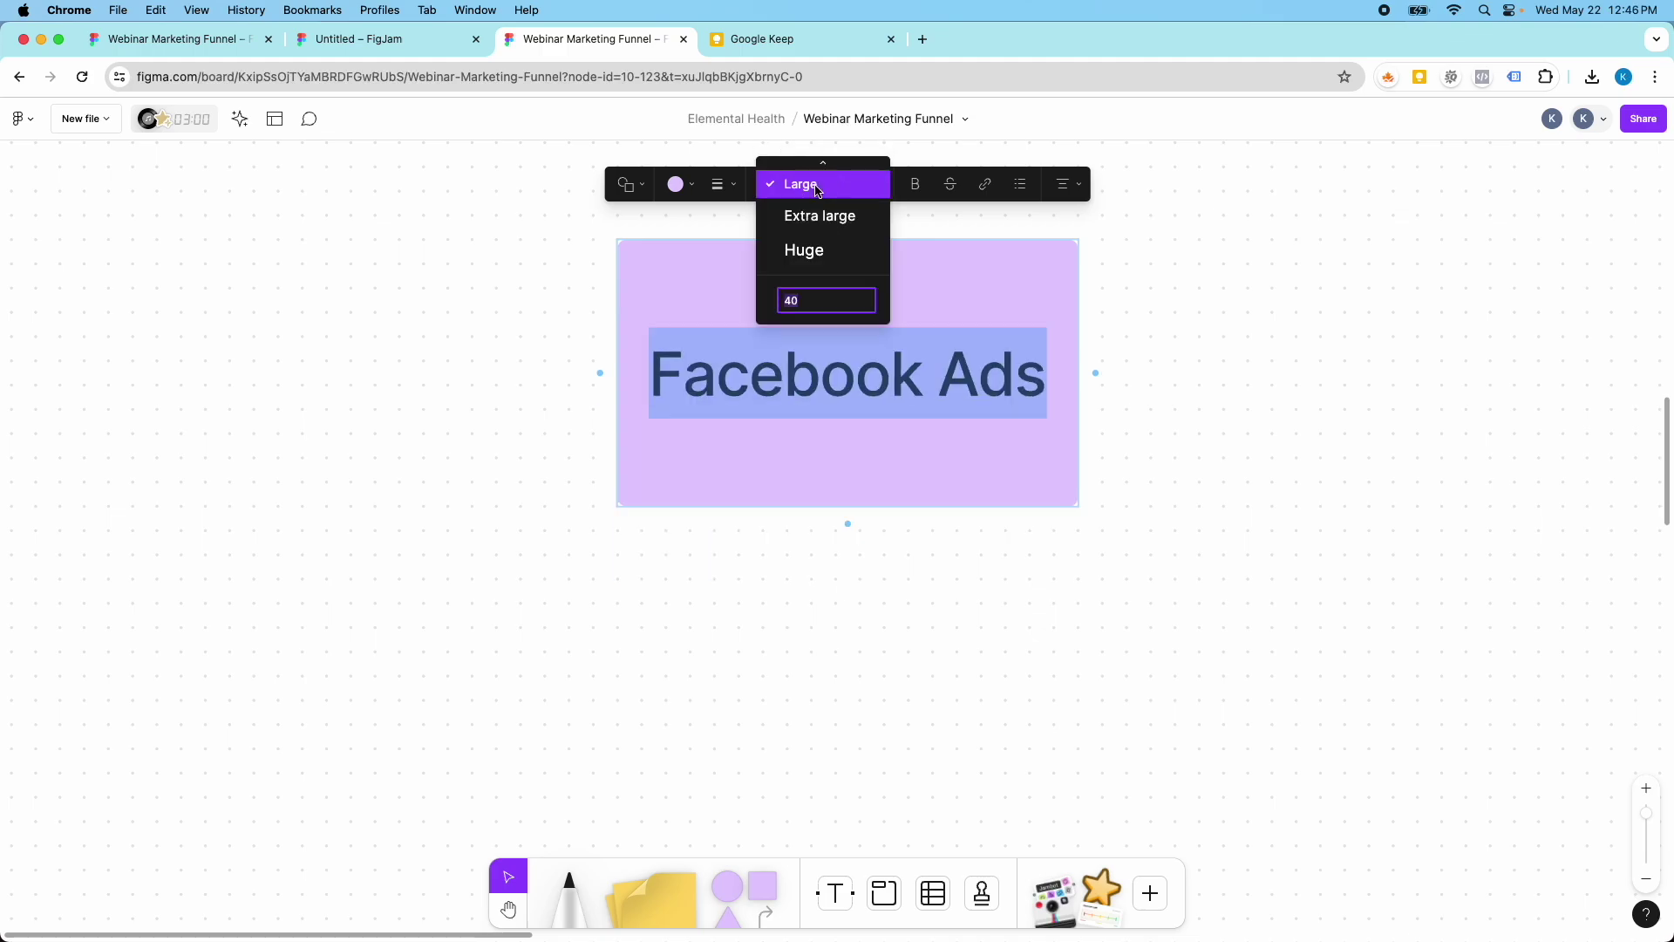
{"action": "left_click", "coordinate": [815, 210]}
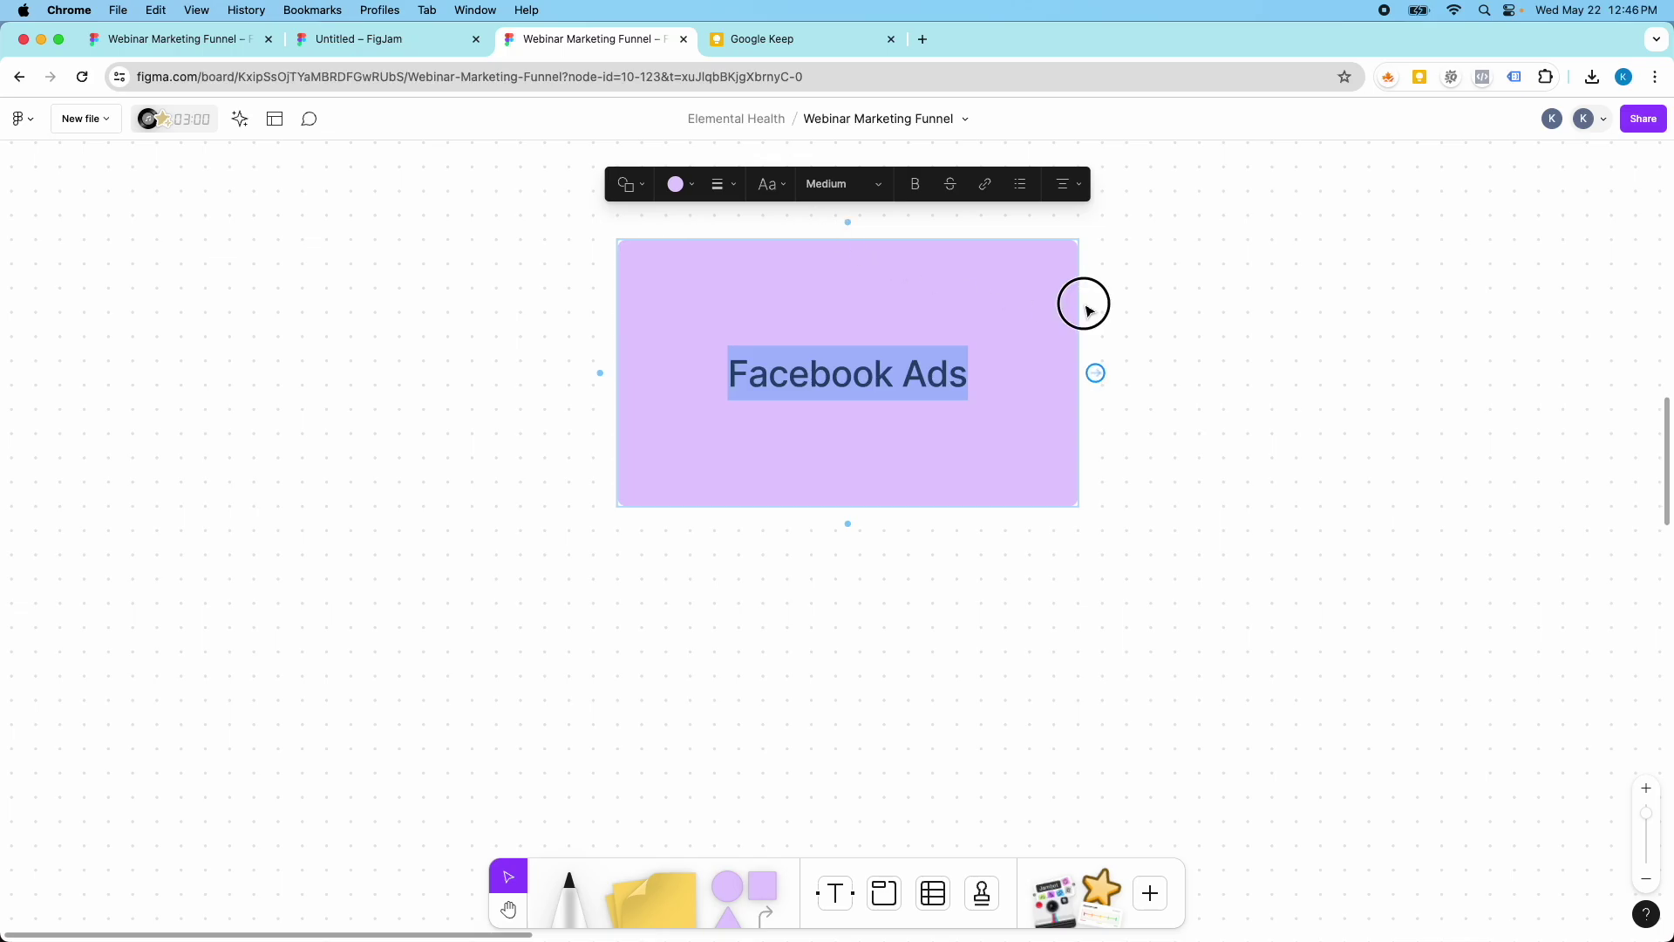
{"action": "left_click", "coordinate": [1107, 332]}
{"action": "scroll", "coordinate": [1121, 347], "scroll_direction": "down", "scroll_amount": 5}
{"action": "scroll", "coordinate": [1134, 353], "scroll_direction": "up", "scroll_amount": 5}
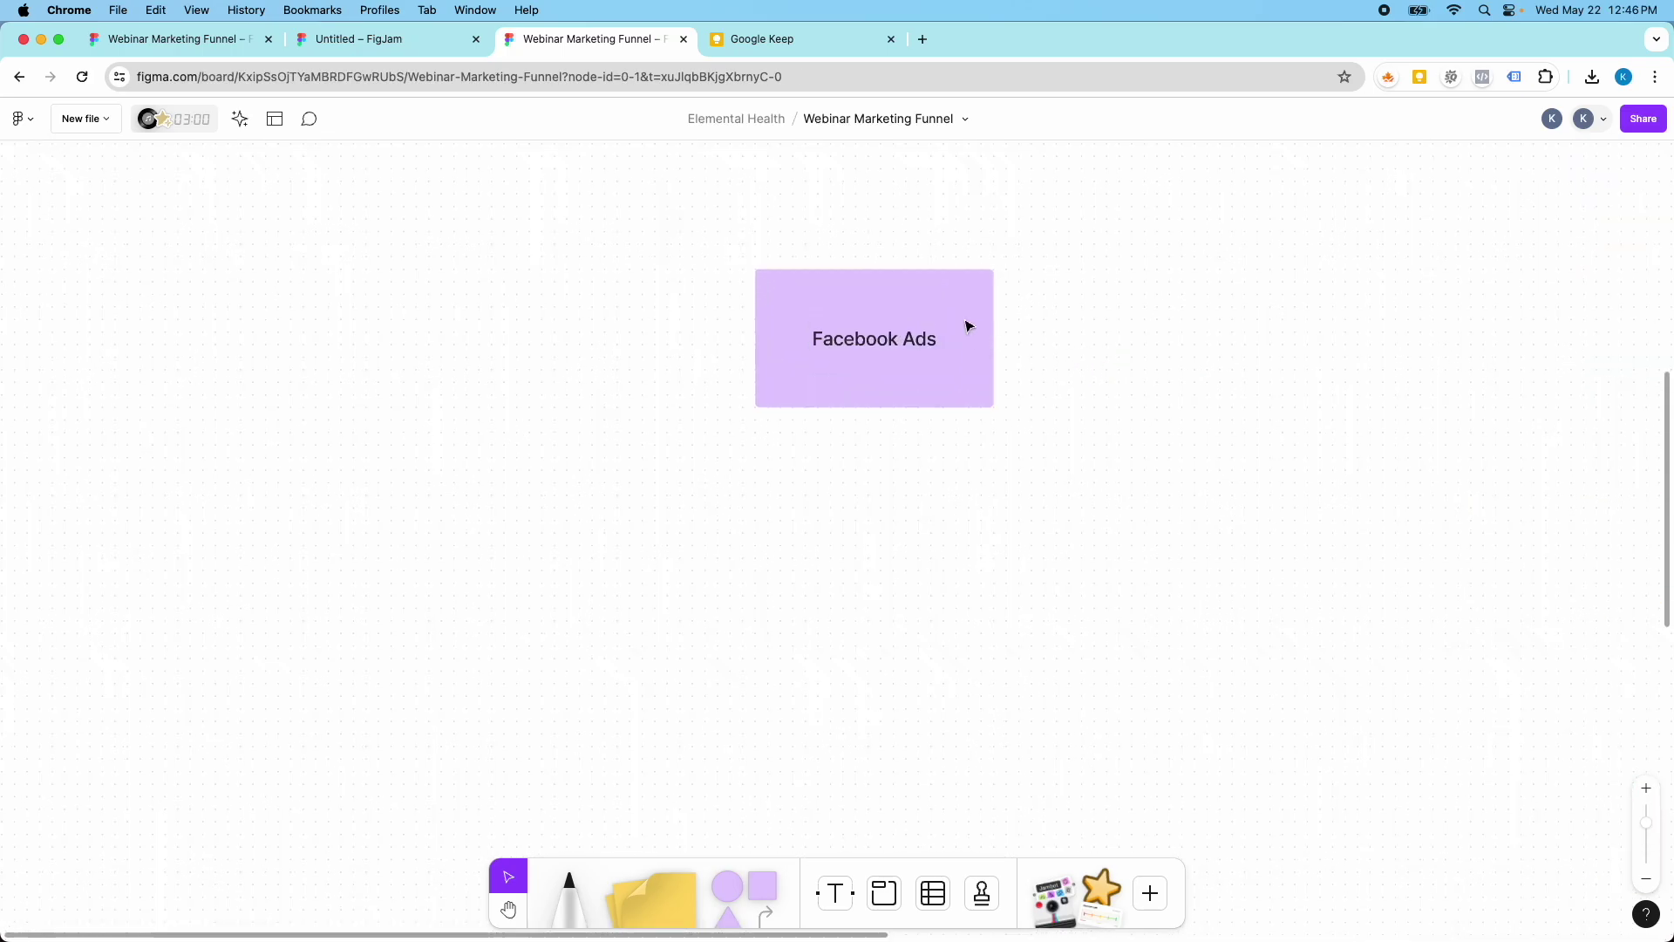
{"action": "left_click", "coordinate": [1105, 341]}
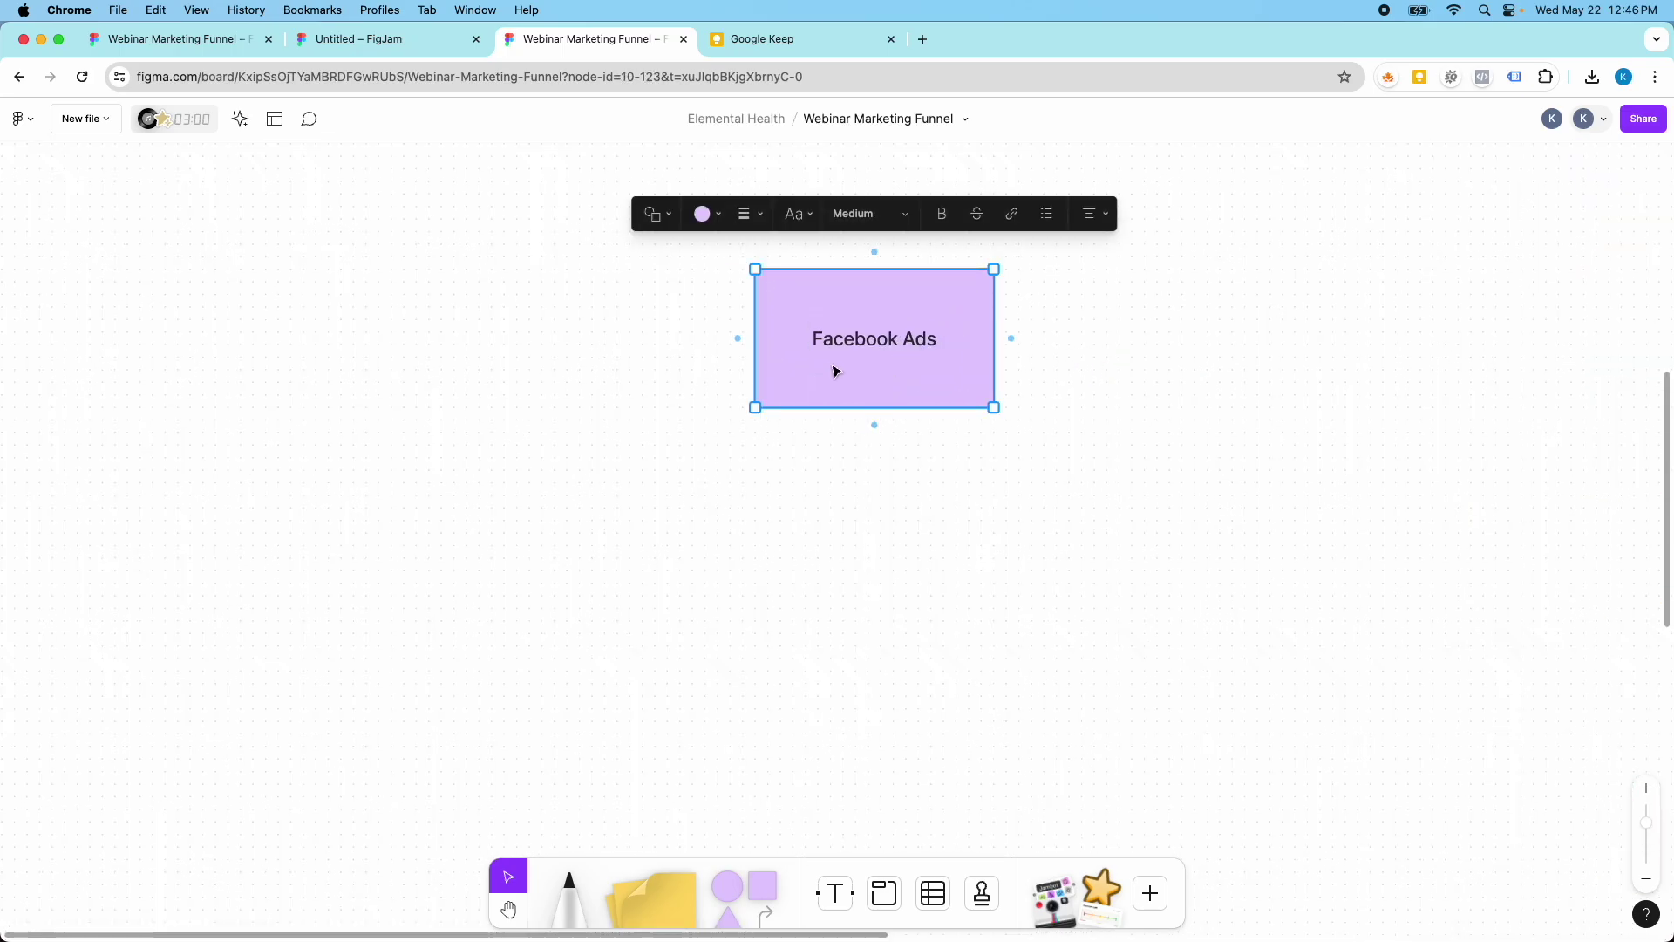
Step: Duplicate Facebook Ads below-left and relabel the copy 'FB Form'
{"action": "left_click_drag", "start_coordinate": [837, 378], "coordinate": [759, 606]}
{"action": "double_click", "coordinate": [789, 586]}
{"action": "type", "text": "FB Form"}
{"action": "left_click", "coordinate": [767, 610]}
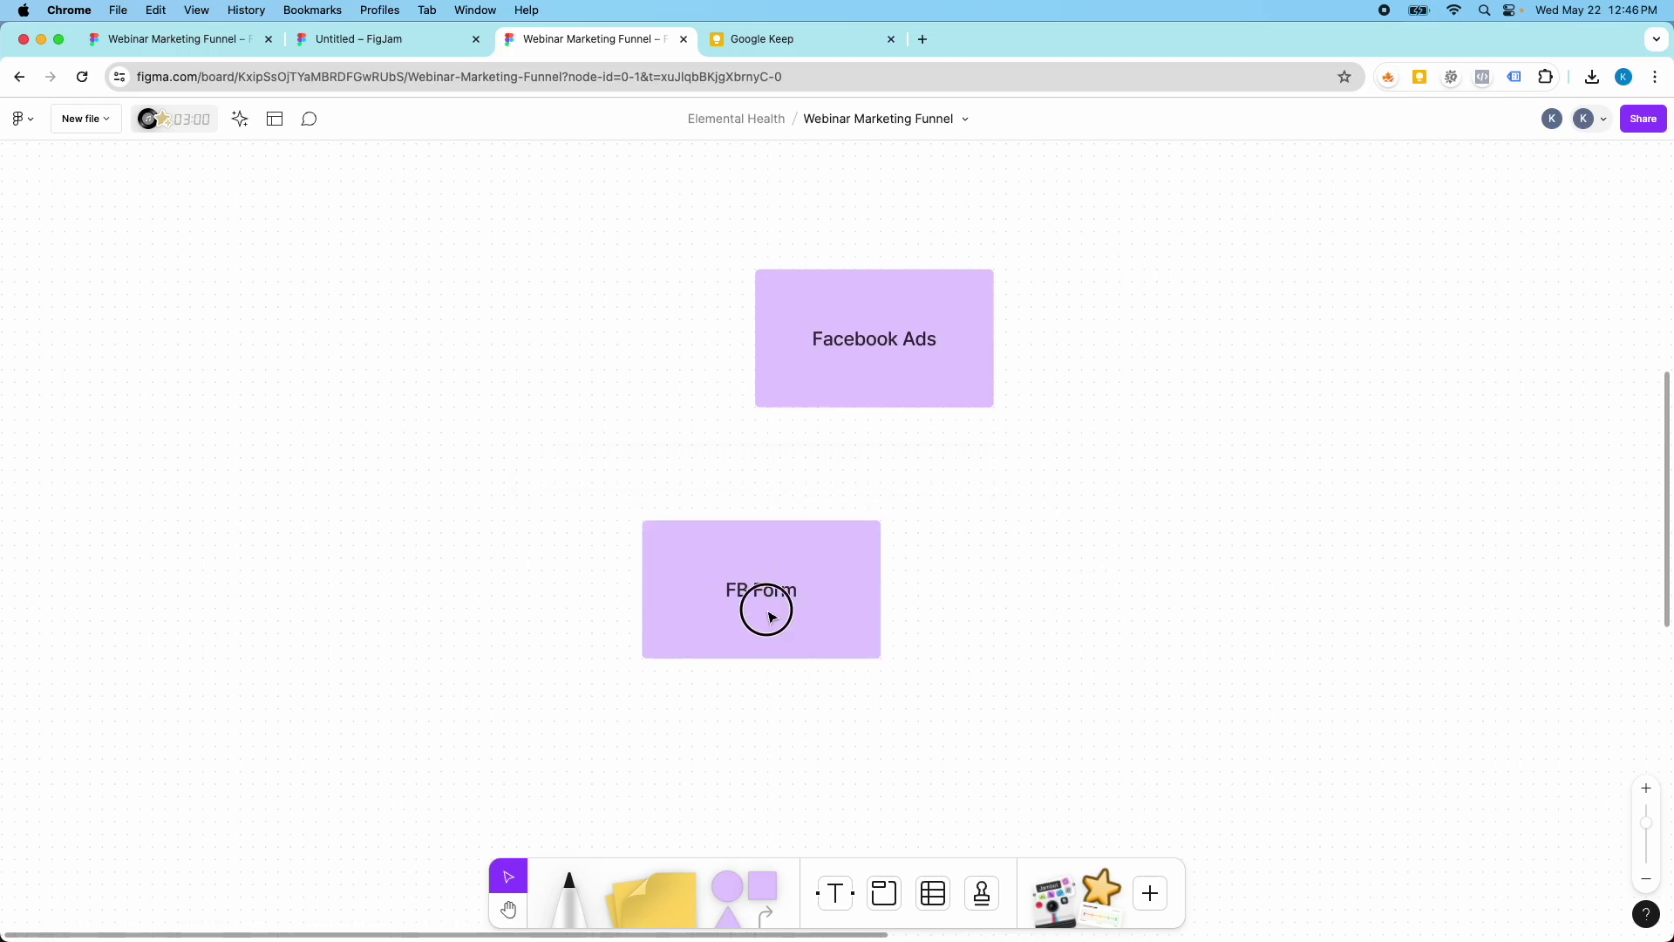
Step: Duplicate FB Form to its right and relabel the copy 'Website'
{"action": "left_click_drag", "start_coordinate": [767, 614], "coordinate": [1066, 611]}
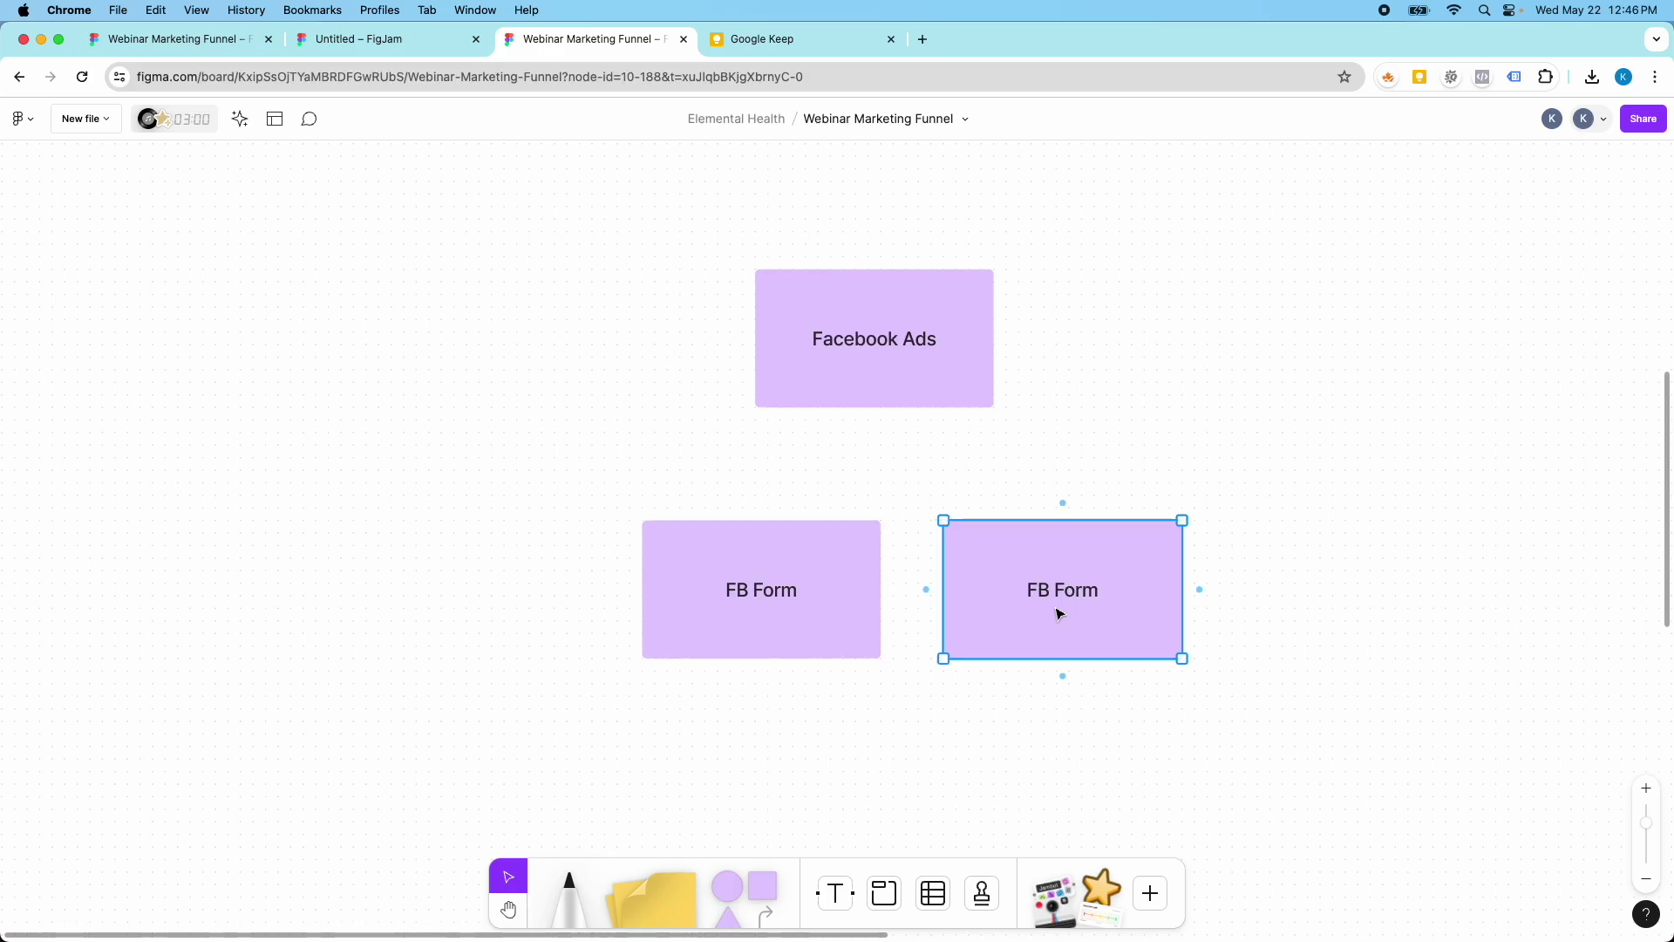
{"action": "double_click", "coordinate": [1055, 593]}
{"action": "type", "text": "Website"}
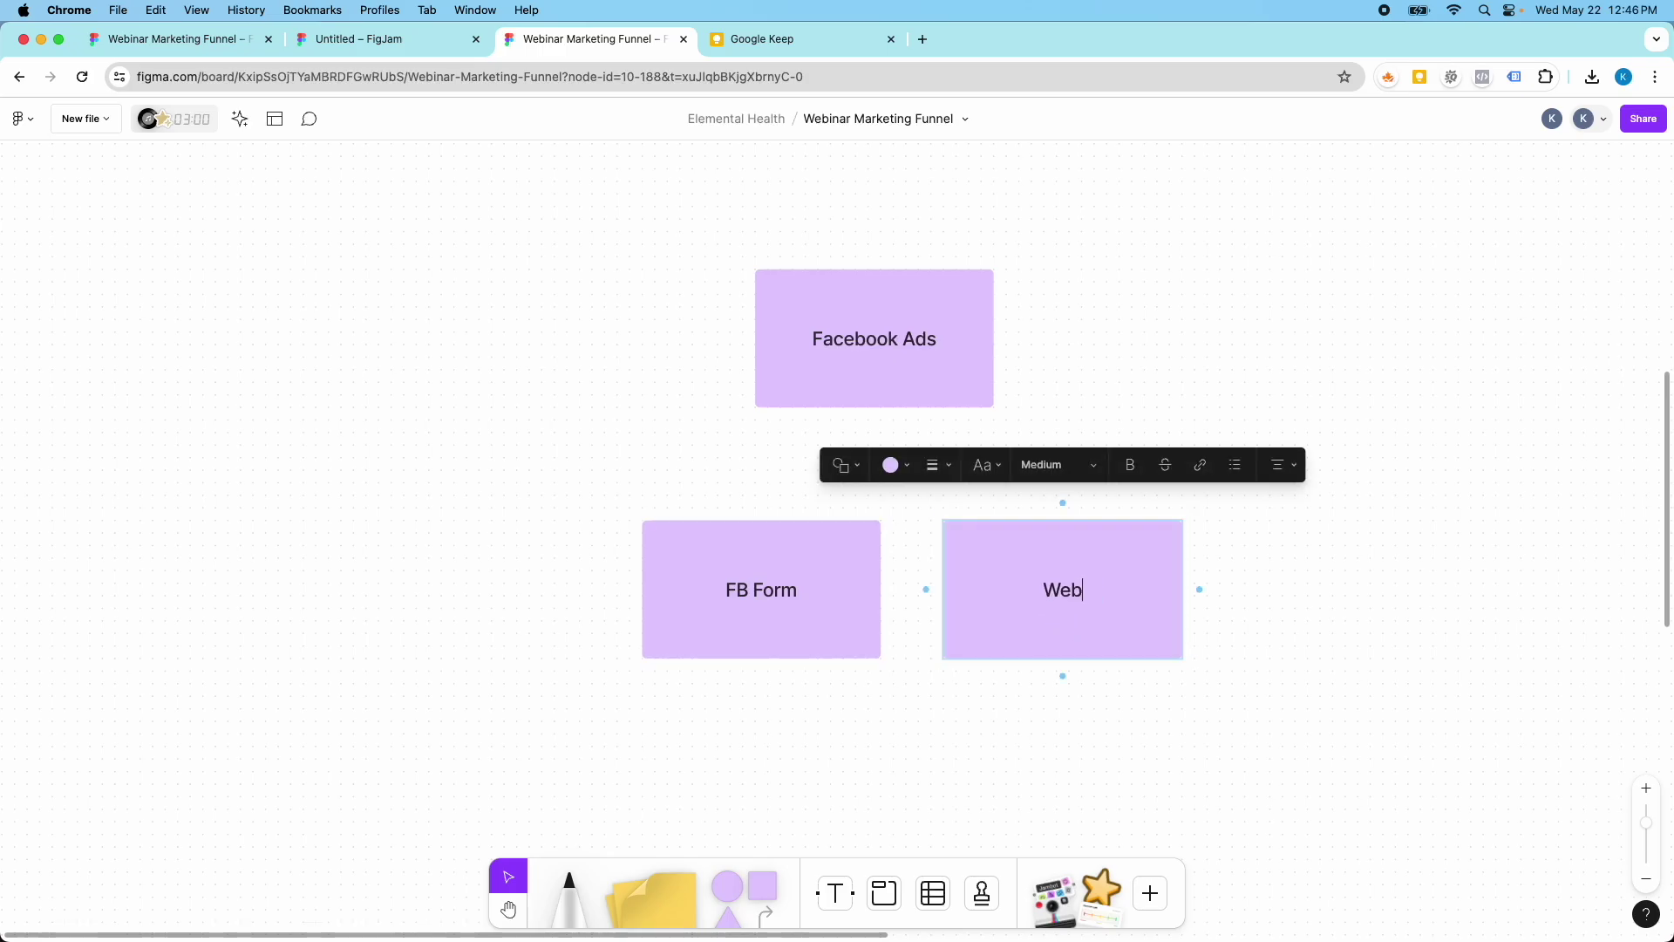
{"action": "left_click", "coordinate": [911, 683]}
{"action": "scroll", "coordinate": [882, 688], "scroll_direction": "down", "scroll_amount": 3}
{"action": "scroll", "coordinate": [857, 658], "scroll_direction": "up", "scroll_amount": 5}
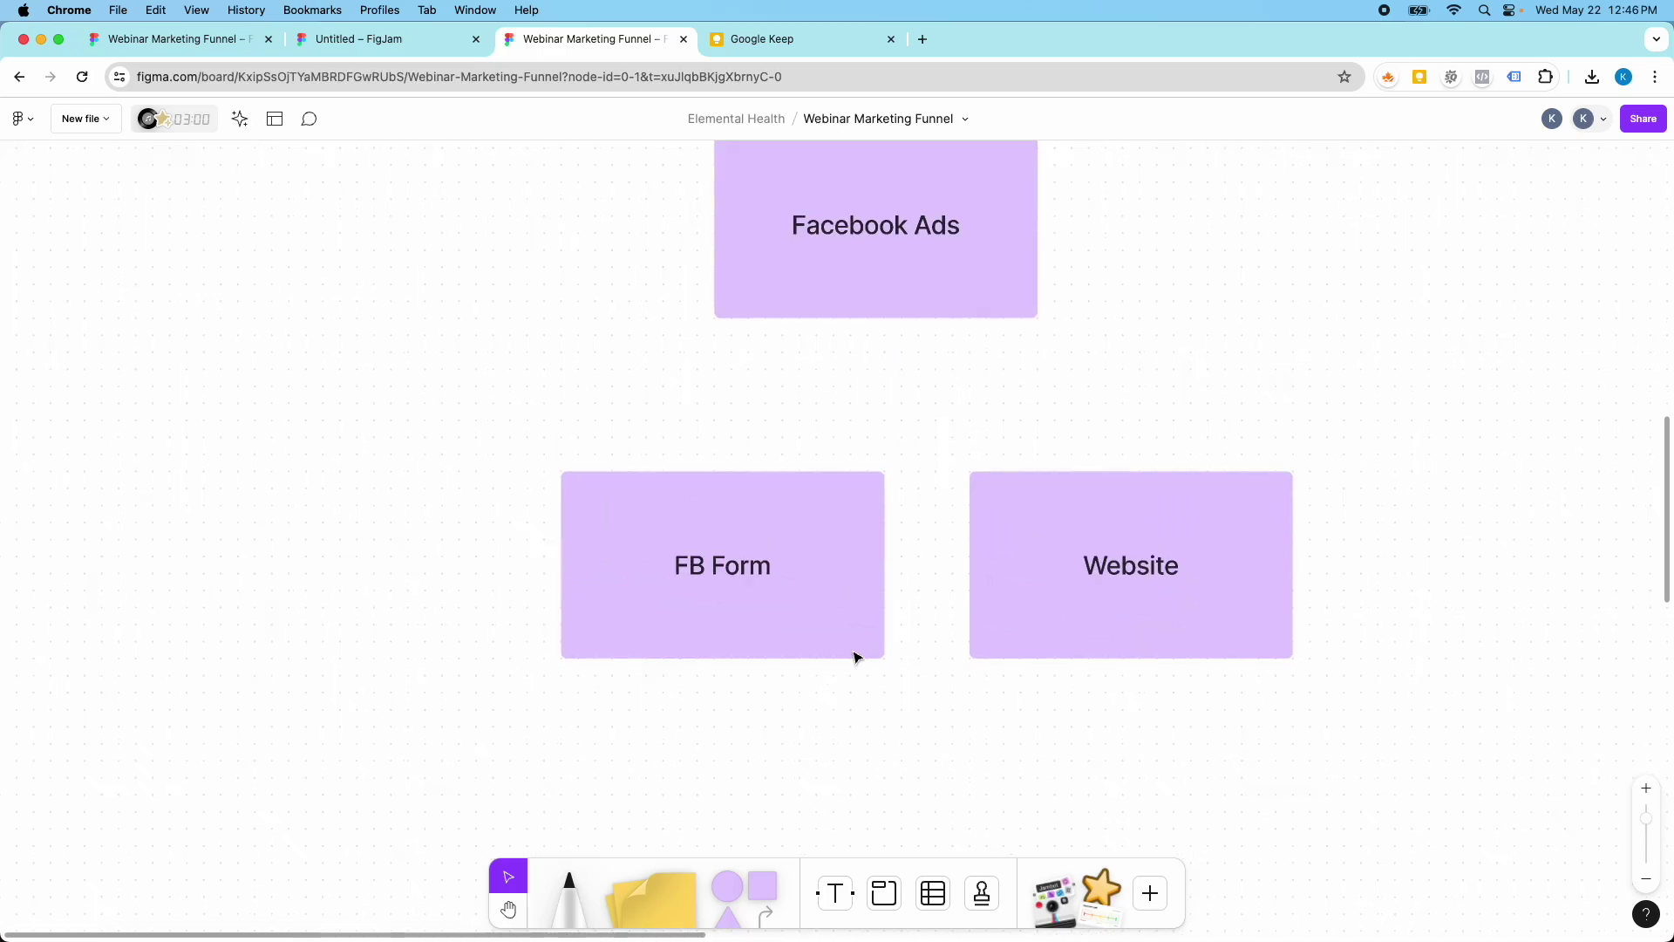
Step: Duplicate FB Form below and relabel the copy 'Contact', fixing the typo
{"action": "left_click", "coordinate": [851, 645]}
{"action": "scroll", "coordinate": [826, 613], "scroll_direction": "down", "scroll_amount": 4}
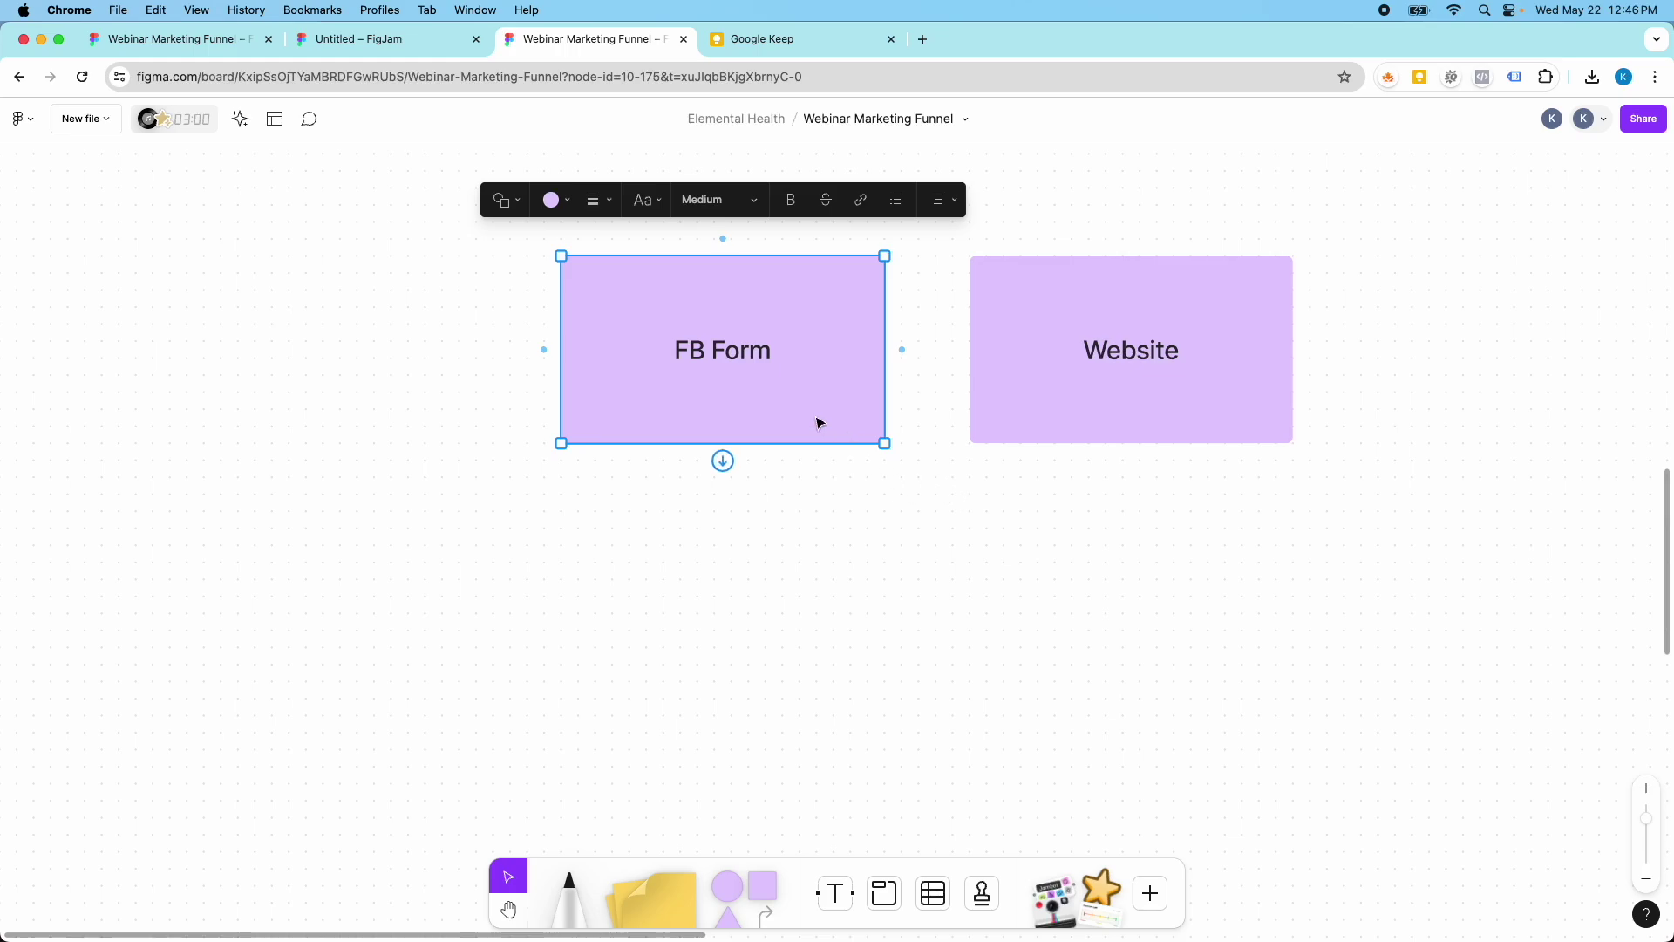
{"action": "left_click_drag", "start_coordinate": [818, 423], "coordinate": [990, 684]}
{"action": "triple_click", "coordinate": [942, 621]}
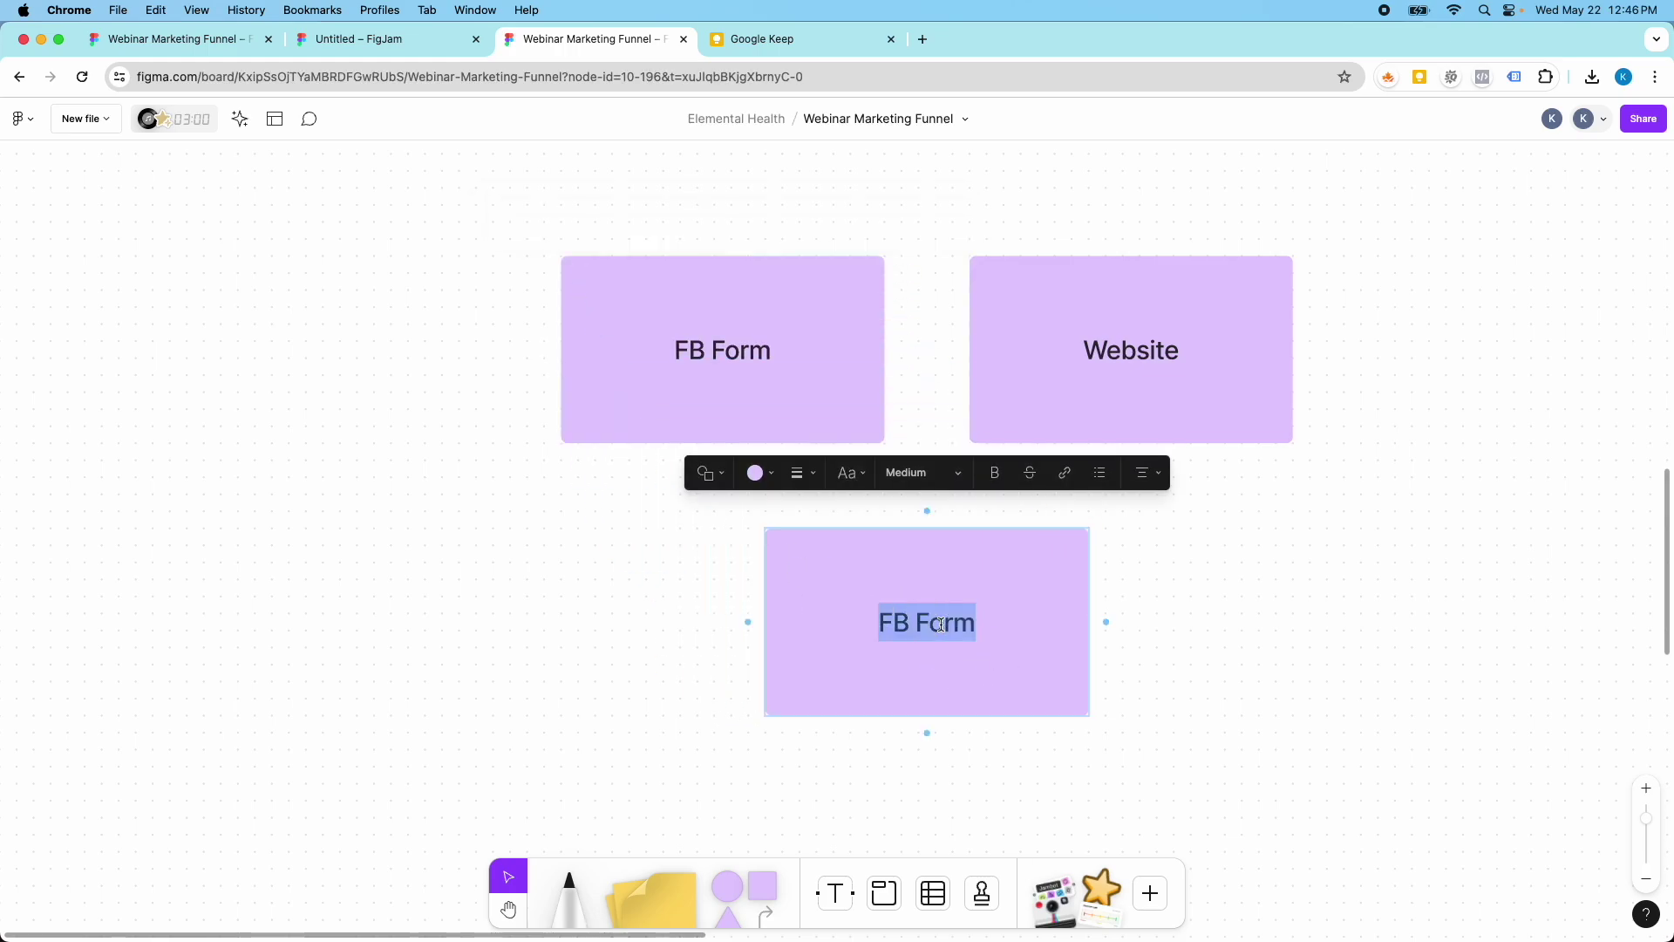
{"action": "type", "text": "Cotna"}
{"action": "key", "text": "BackSpace"}
{"action": "key", "text": "BackSpace"}
{"action": "key", "text": "BackSpace"}
{"action": "type", "text": "ntact"}
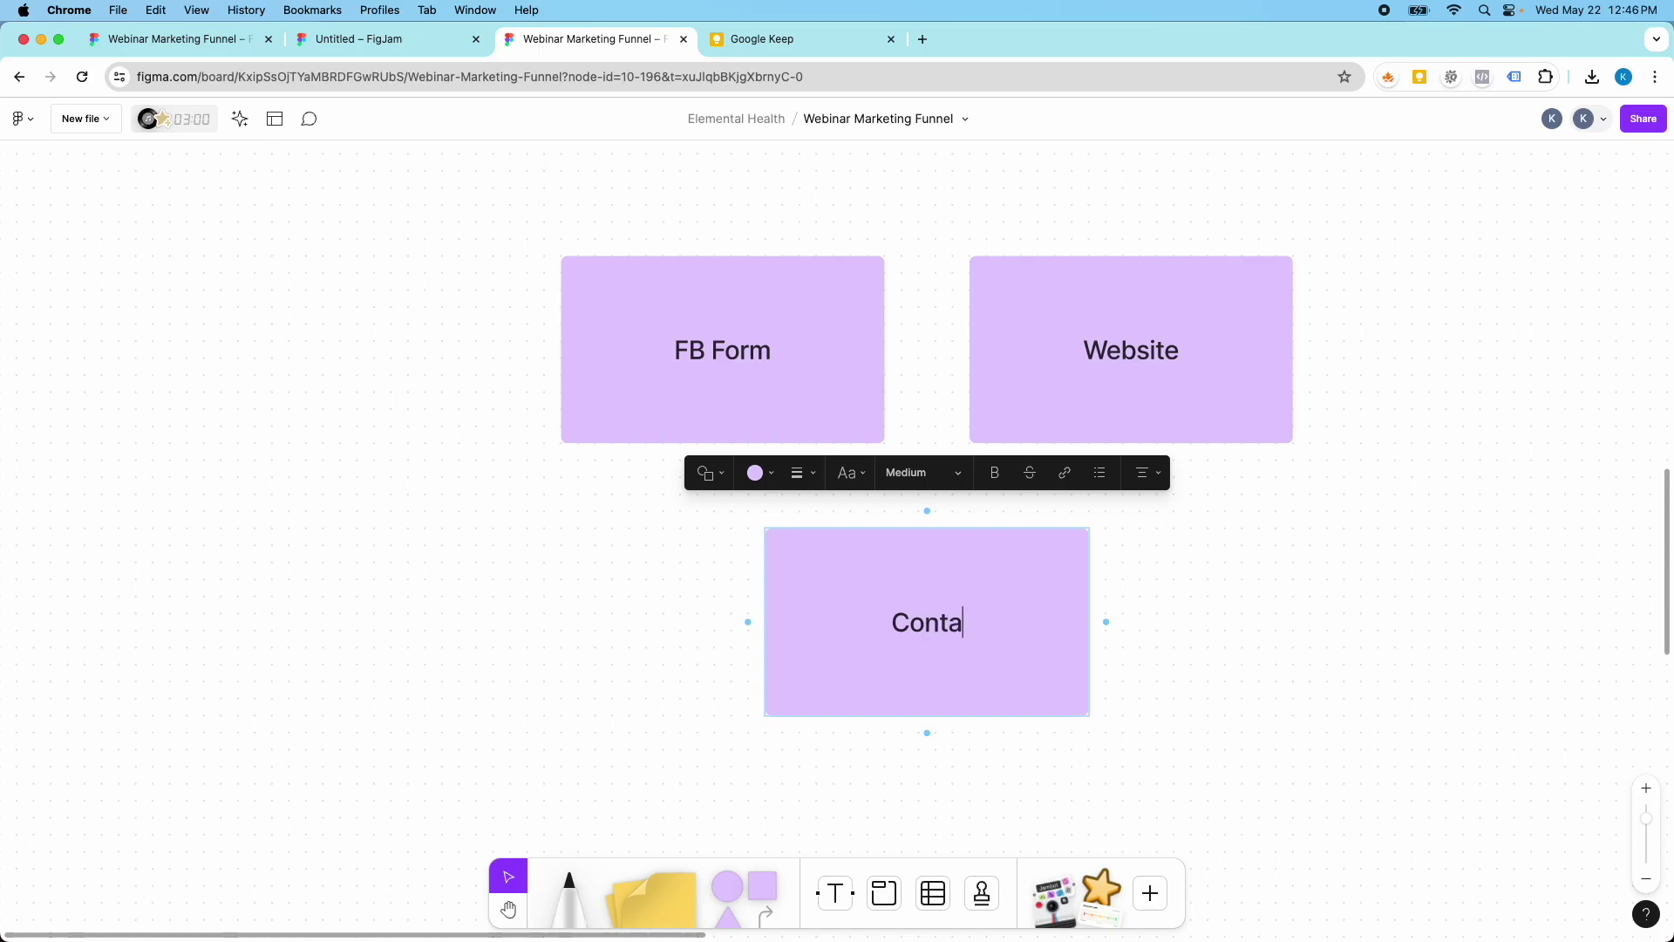
{"action": "left_click", "coordinate": [735, 589]}
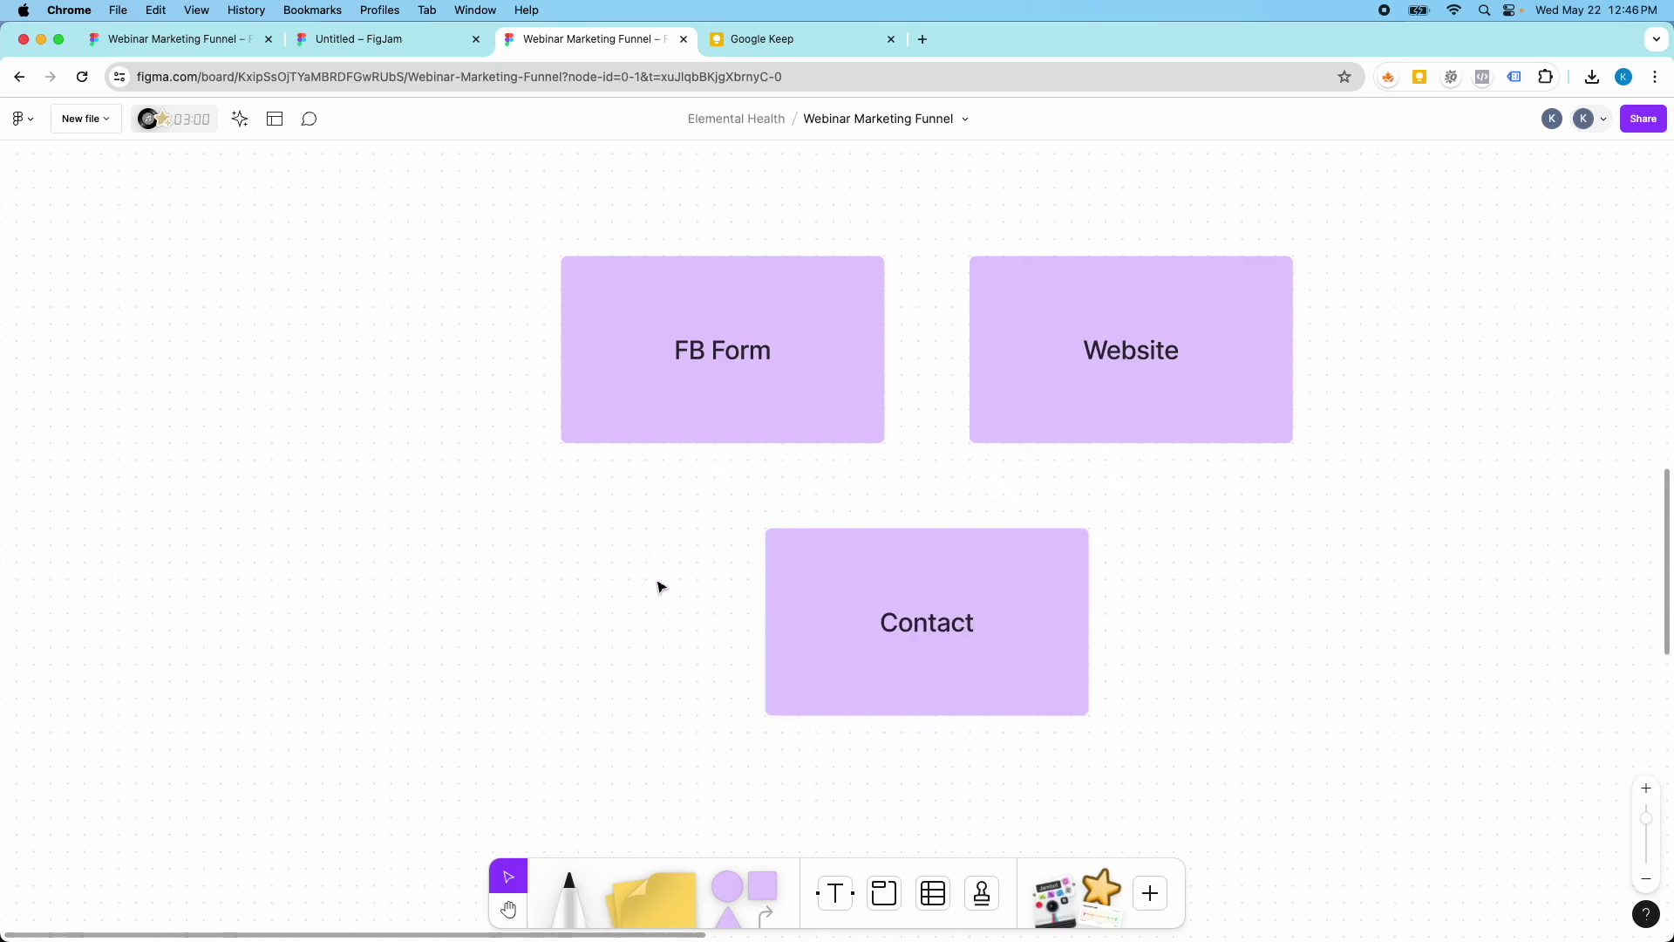
Step: Duplicate Contact beneath itself and relabel the copy 'Purchase'
{"action": "scroll", "coordinate": [660, 587], "scroll_direction": "down", "scroll_amount": 3}
{"action": "scroll", "coordinate": [665, 625], "scroll_direction": "up", "scroll_amount": 3}
{"action": "left_click", "coordinate": [815, 445]}
{"action": "left_click_drag", "start_coordinate": [811, 449], "coordinate": [820, 586]}
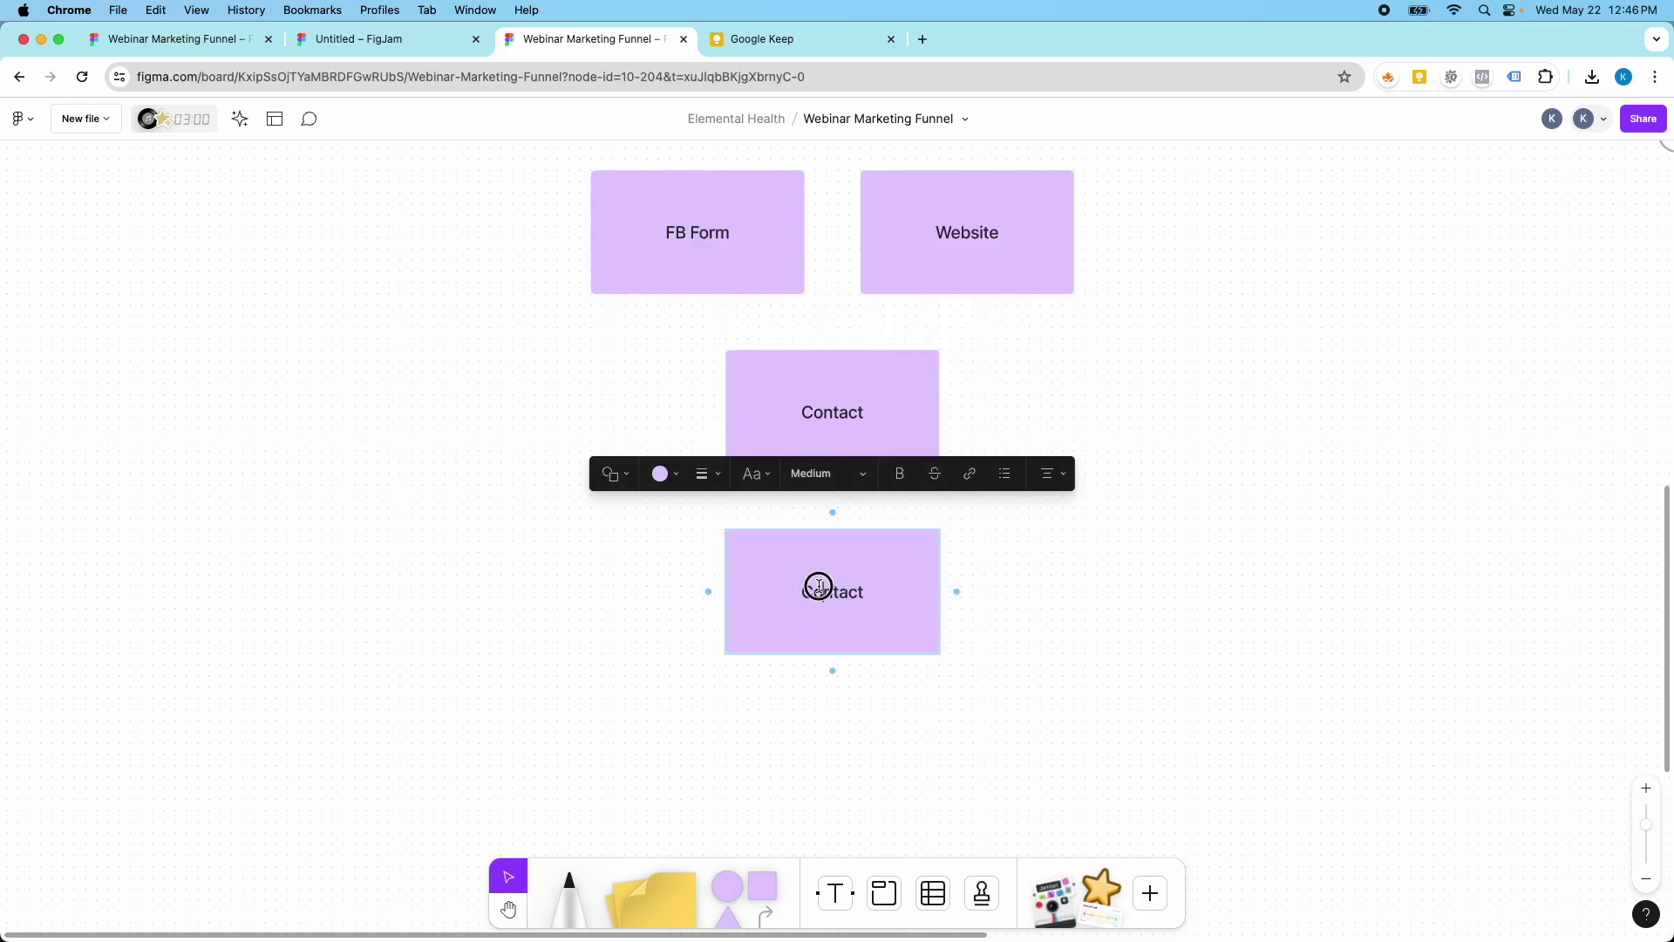
{"action": "double_click", "coordinate": [819, 586]}
{"action": "type", "text": "Purchase"}
{"action": "left_click", "coordinate": [1016, 593]}
{"action": "scroll", "coordinate": [946, 505], "scroll_direction": "up", "scroll_amount": 4}
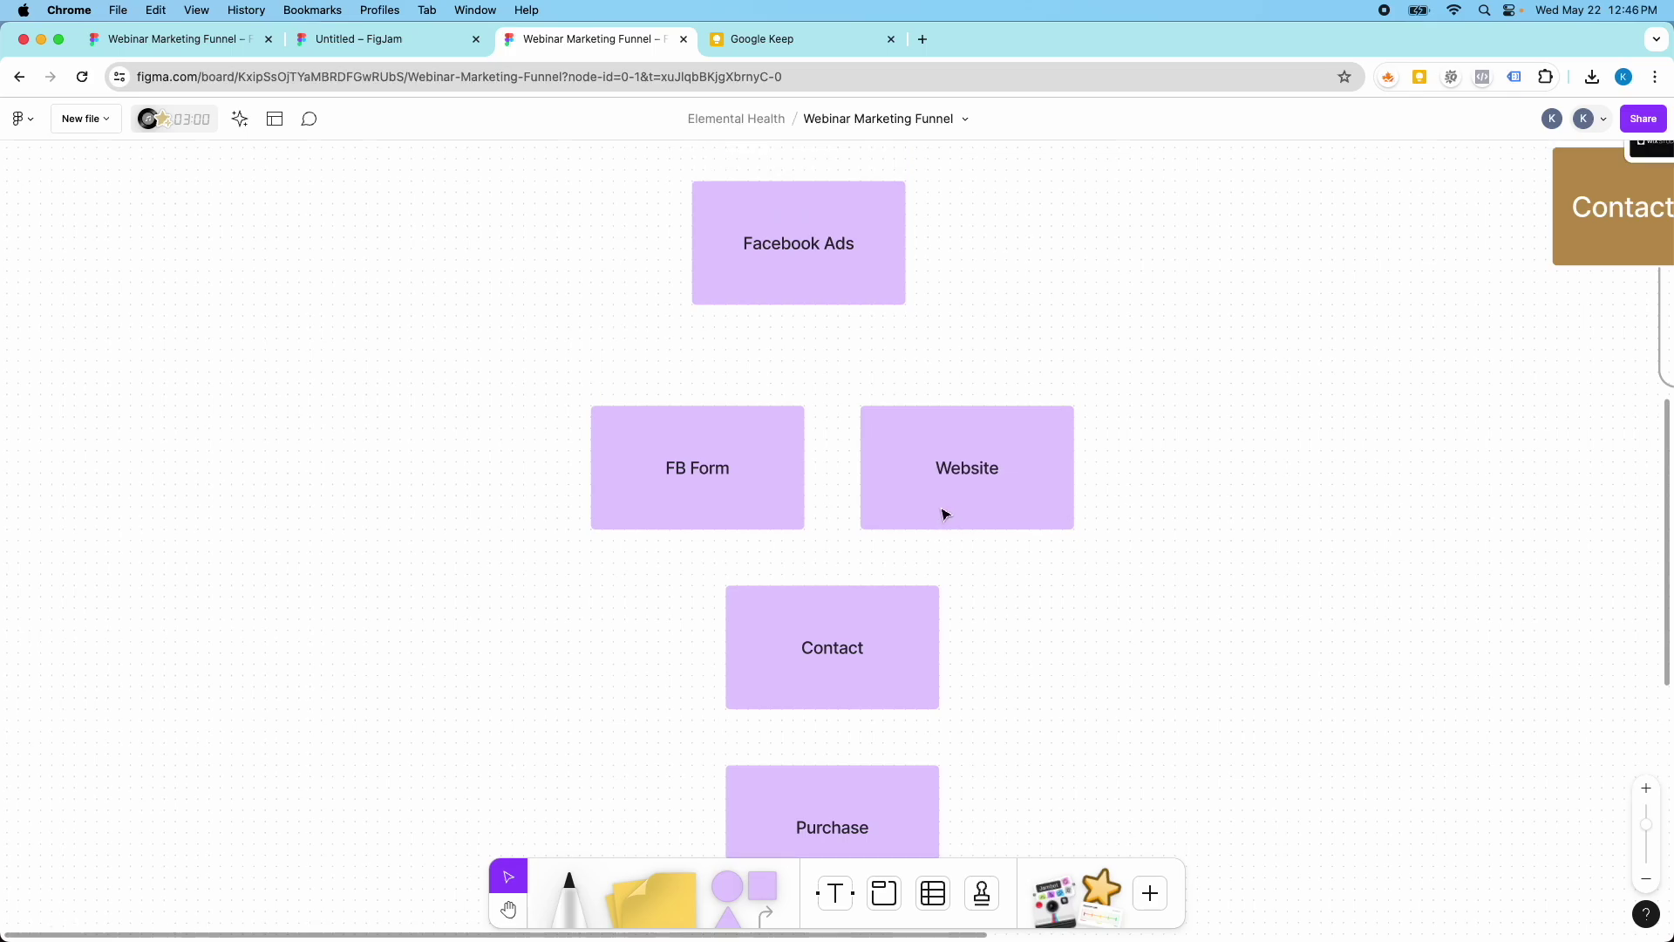
Step: Line up FB Form and Website level with each other and tighten their gap
{"action": "left_click_drag", "start_coordinate": [702, 460], "coordinate": [684, 433]}
{"action": "left_click_drag", "start_coordinate": [957, 449], "coordinate": [945, 437]}
{"action": "left_click_drag", "start_coordinate": [744, 434], "coordinate": [732, 433]}
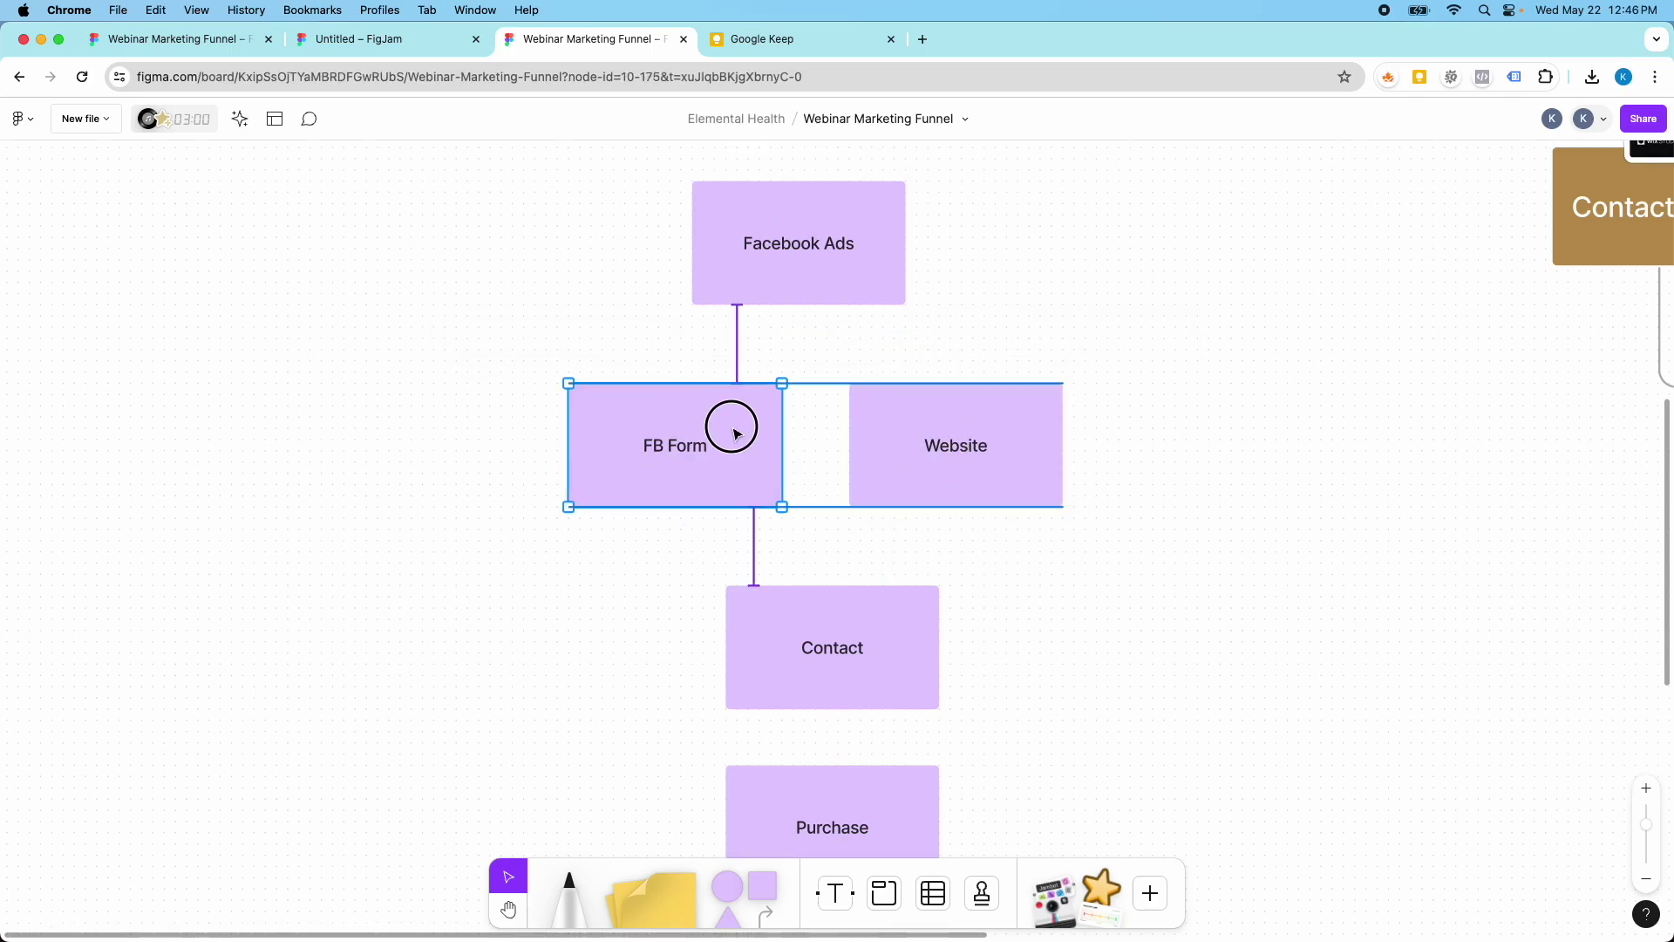
{"action": "left_click", "coordinate": [814, 250]}
{"action": "left_click", "coordinate": [953, 322]}
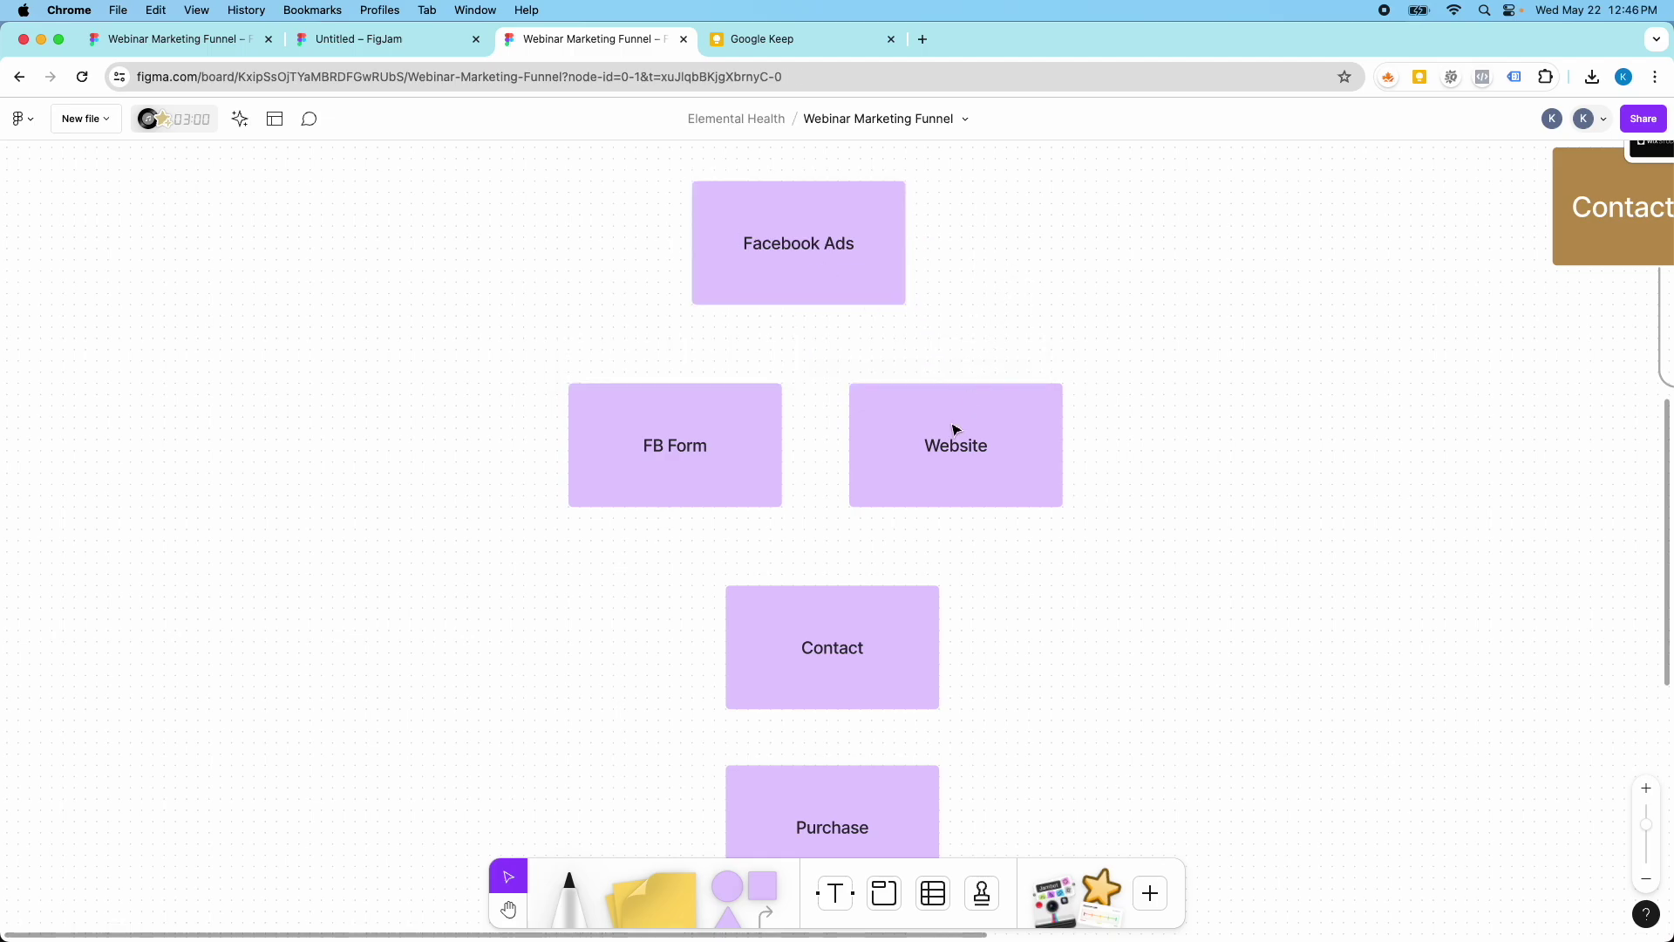
{"action": "mouse_move", "coordinate": [953, 433]}
{"action": "left_mouse_down"}
{"action": "mouse_move", "coordinate": [957, 412]}
{"action": "mouse_move", "coordinate": [956, 431]}
{"action": "left_mouse_up"}
{"action": "scroll", "coordinate": [924, 434], "scroll_direction": "down", "scroll_amount": 3}
{"action": "scroll", "coordinate": [867, 444], "scroll_direction": "up", "scroll_amount": 1}
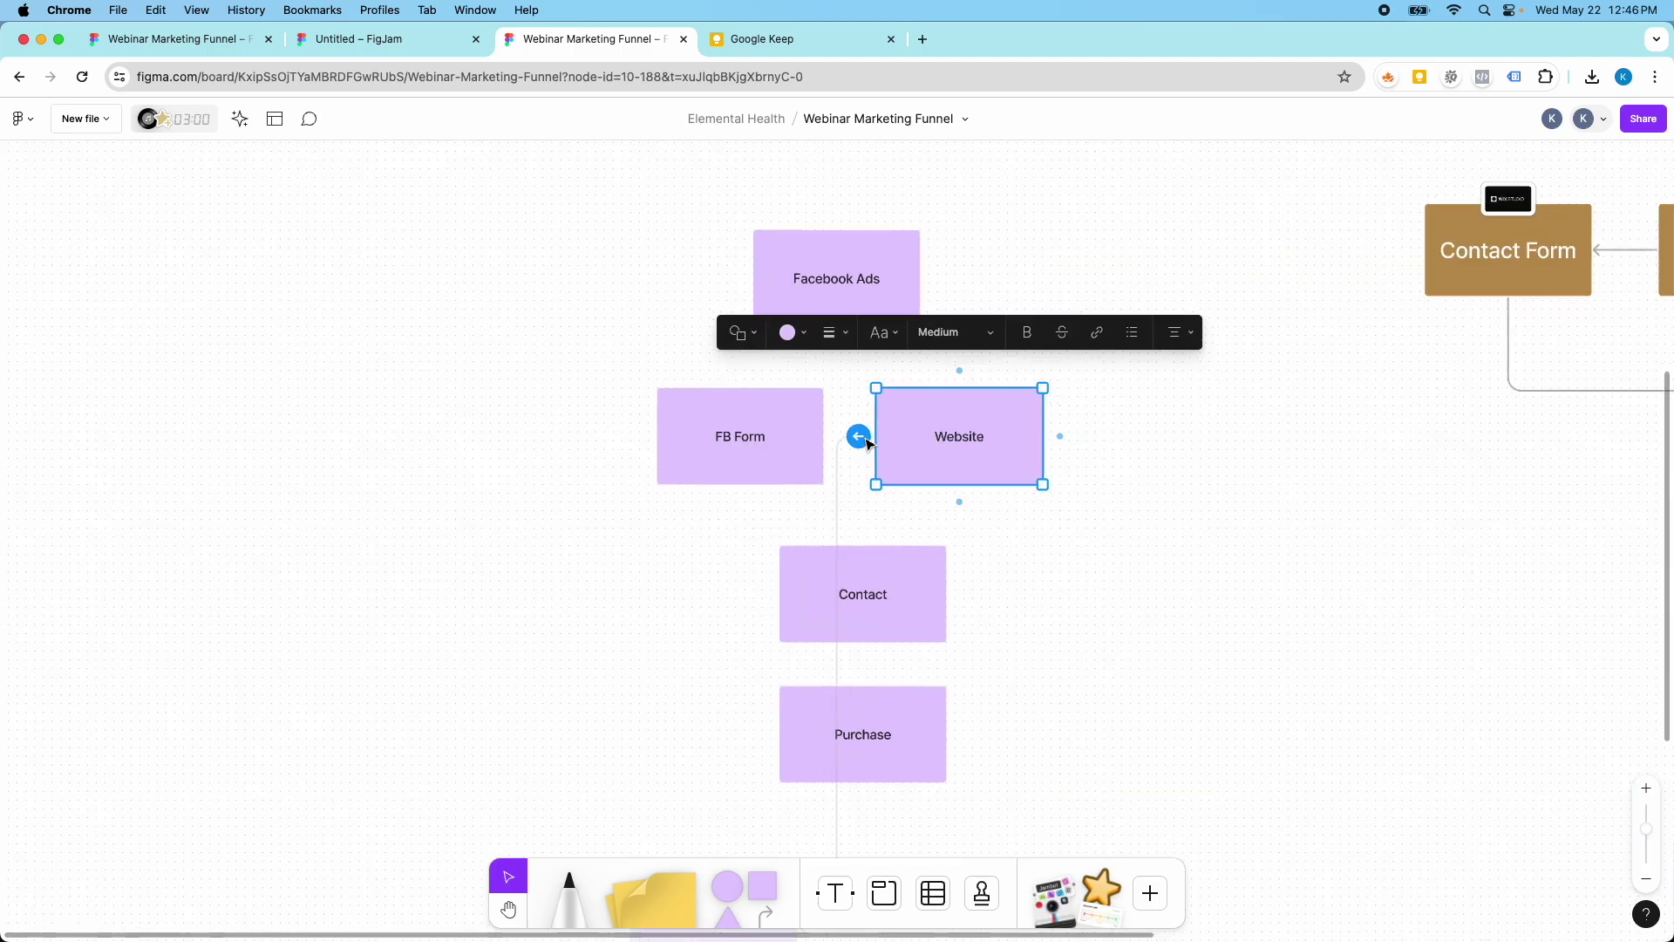
{"action": "scroll", "coordinate": [994, 440], "scroll_direction": "down", "scroll_amount": 5}
{"action": "scroll", "coordinate": [1045, 422], "scroll_direction": "up", "scroll_amount": 6}
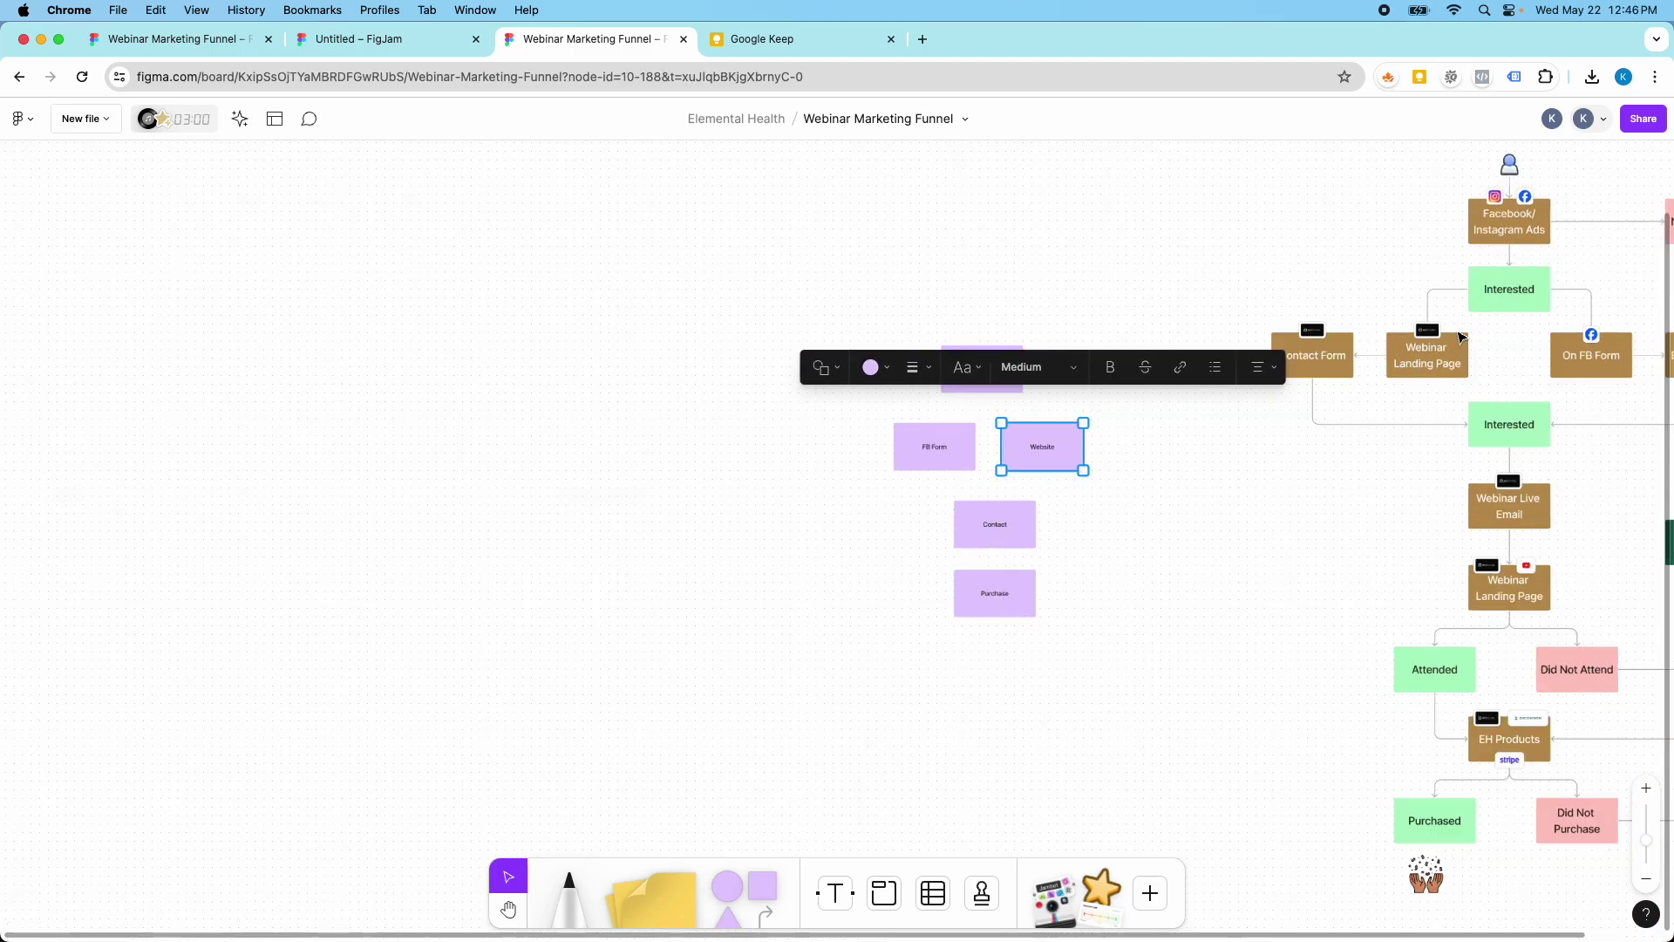
{"action": "scroll", "coordinate": [710, 351], "scroll_direction": "left", "scroll_amount": 5}
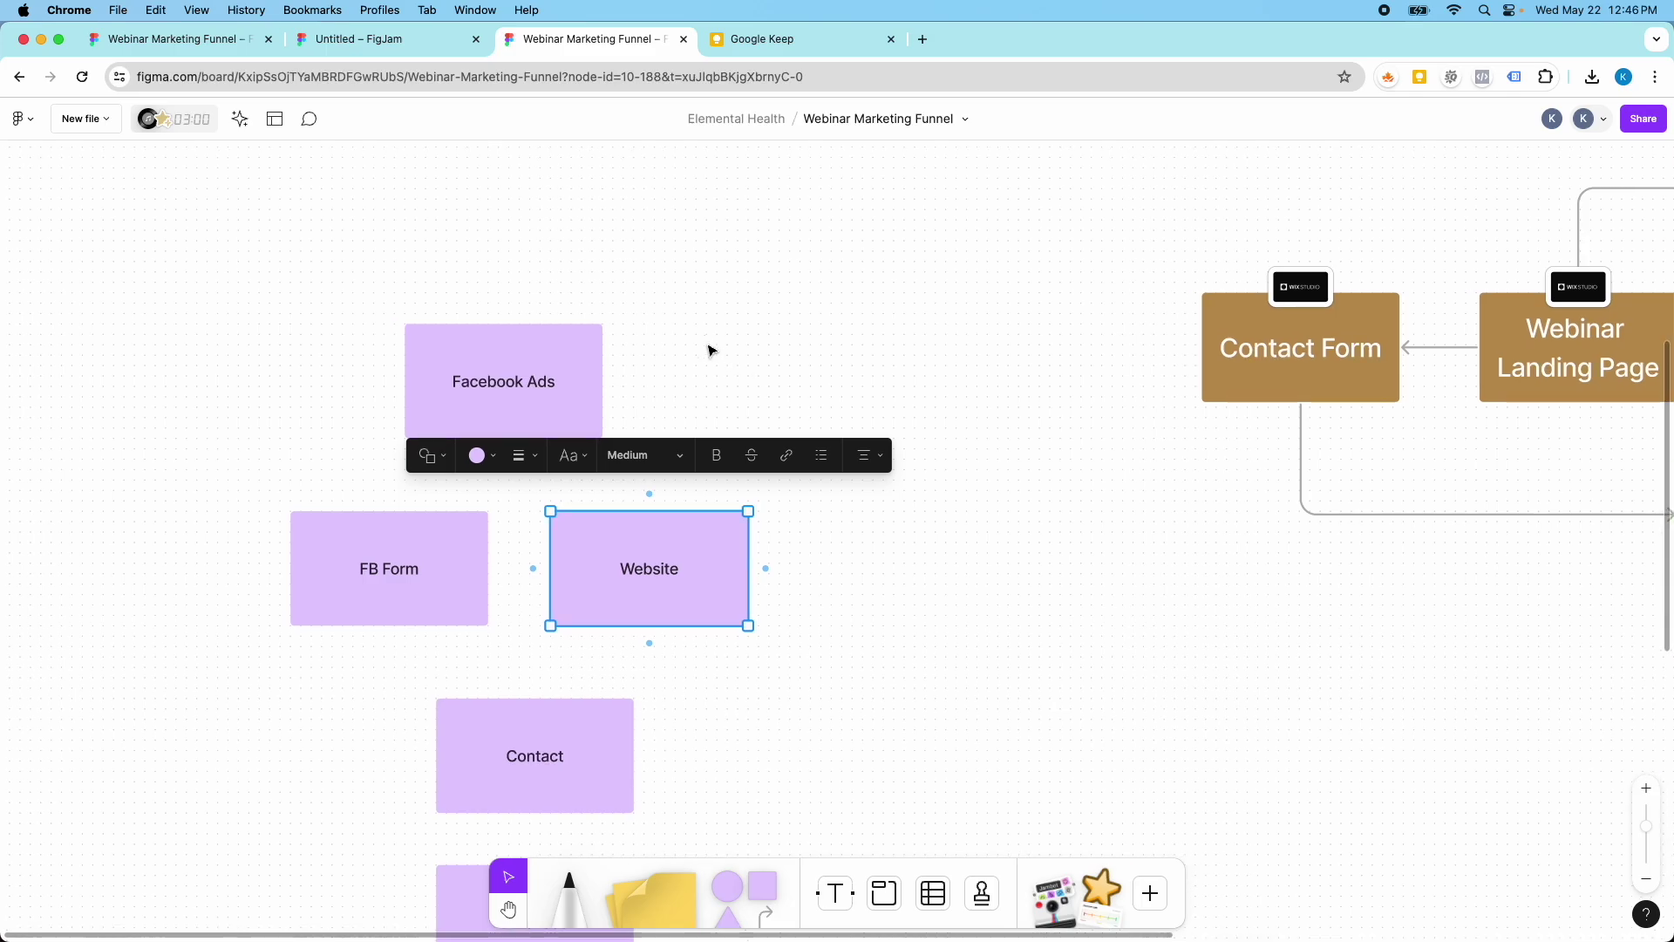
{"action": "key", "text": "Escape"}
Step: Connect Facebook Ads to both FB Form and Website with arrows
{"action": "left_click", "coordinate": [641, 403]}
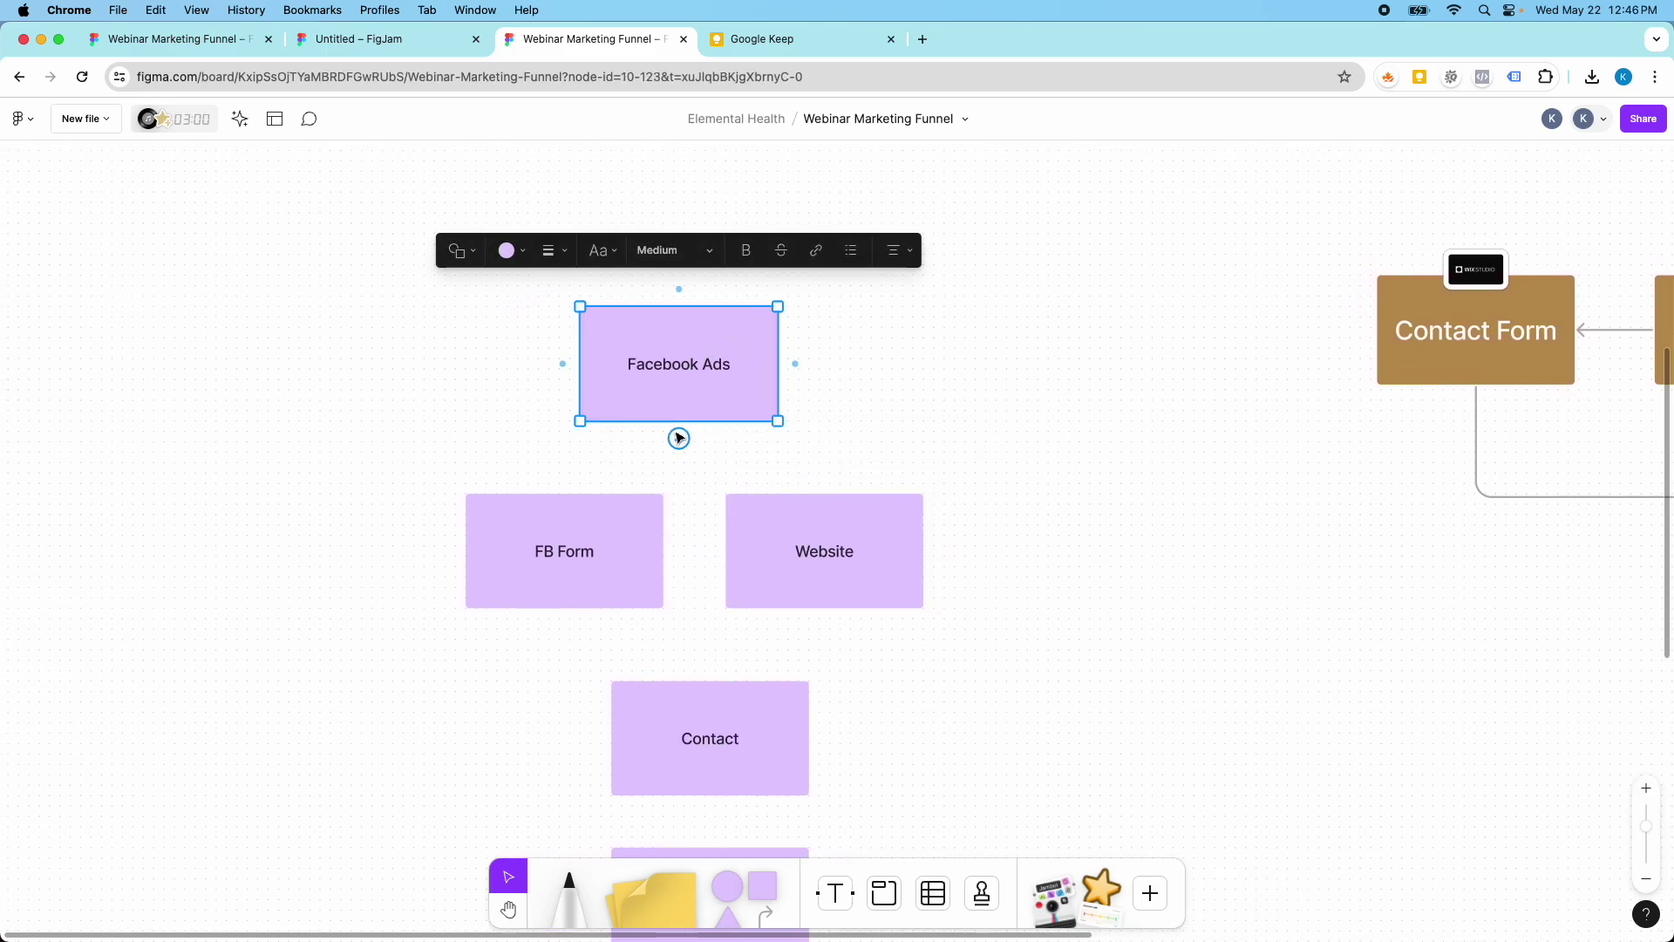
{"action": "left_click_drag", "start_coordinate": [677, 435], "coordinate": [563, 488]}
{"action": "left_click_drag", "start_coordinate": [679, 429], "coordinate": [814, 491]}
{"action": "scroll", "coordinate": [689, 536], "scroll_direction": "down", "scroll_amount": 1}
Step: Draw arrows from FB Form and Website into Contact, and Contact to Purchase
{"action": "left_click", "coordinate": [602, 558]}
{"action": "left_click_drag", "start_coordinate": [565, 595], "coordinate": [710, 654]}
{"action": "left_click", "coordinate": [839, 573]}
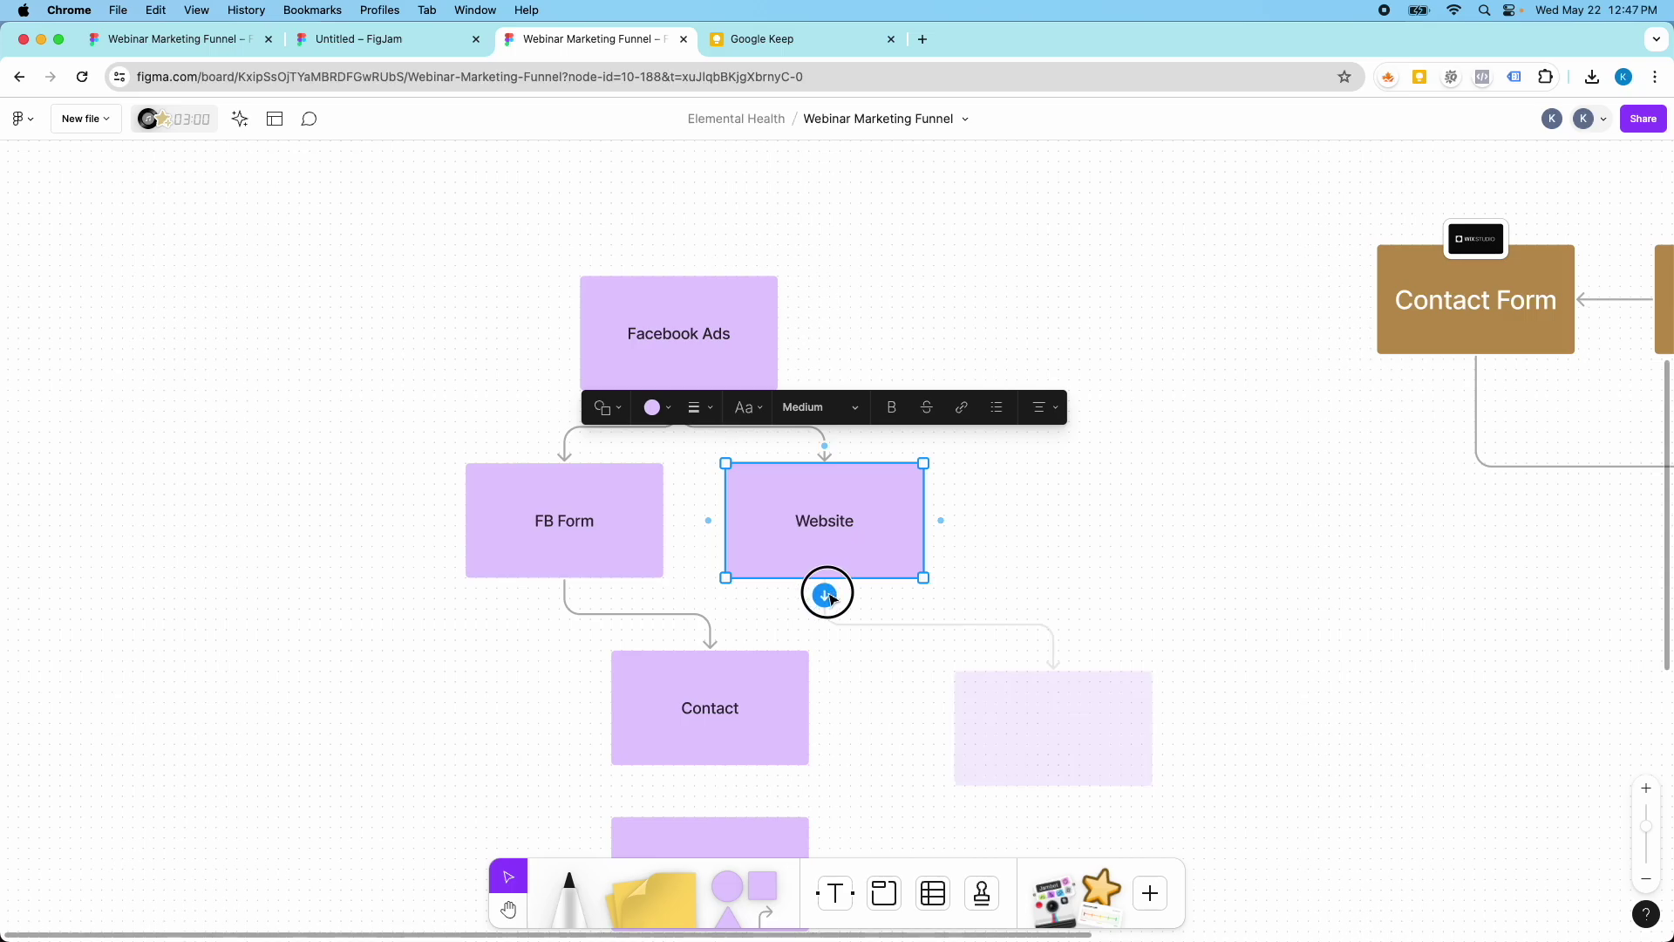
{"action": "left_click_drag", "start_coordinate": [825, 596], "coordinate": [712, 653]}
{"action": "scroll", "coordinate": [715, 647], "scroll_direction": "down", "scroll_amount": 5}
{"action": "left_click", "coordinate": [710, 516]}
{"action": "left_click_drag", "start_coordinate": [710, 536], "coordinate": [709, 573]}
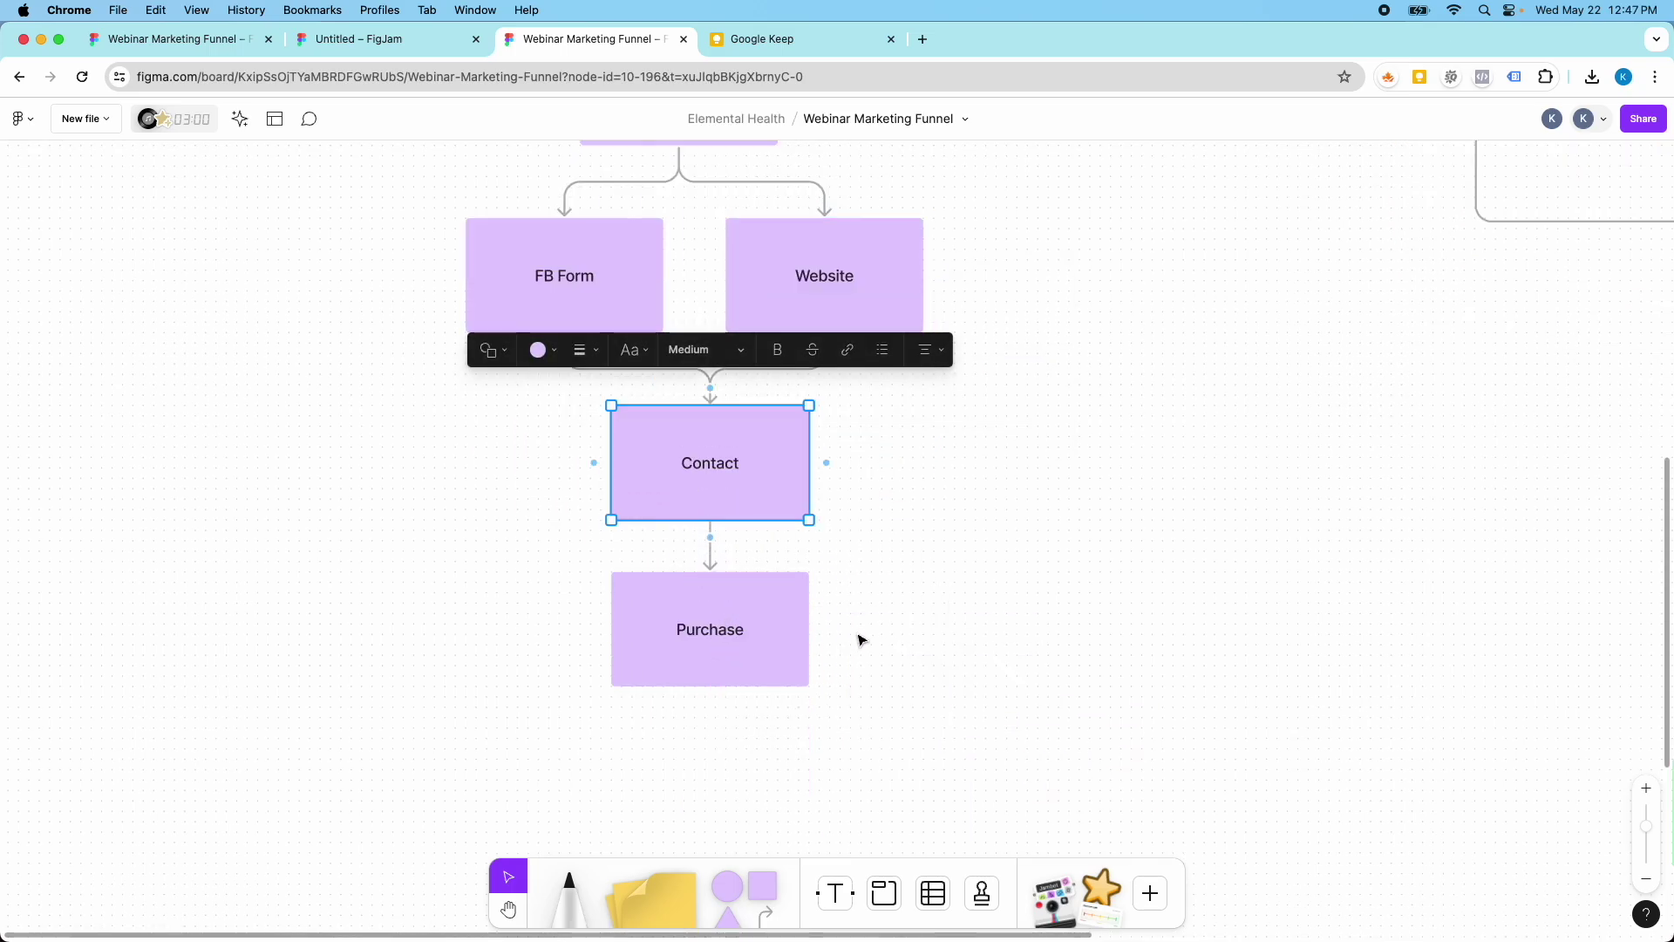
{"action": "scroll", "coordinate": [861, 641], "scroll_direction": "down", "scroll_amount": 1}
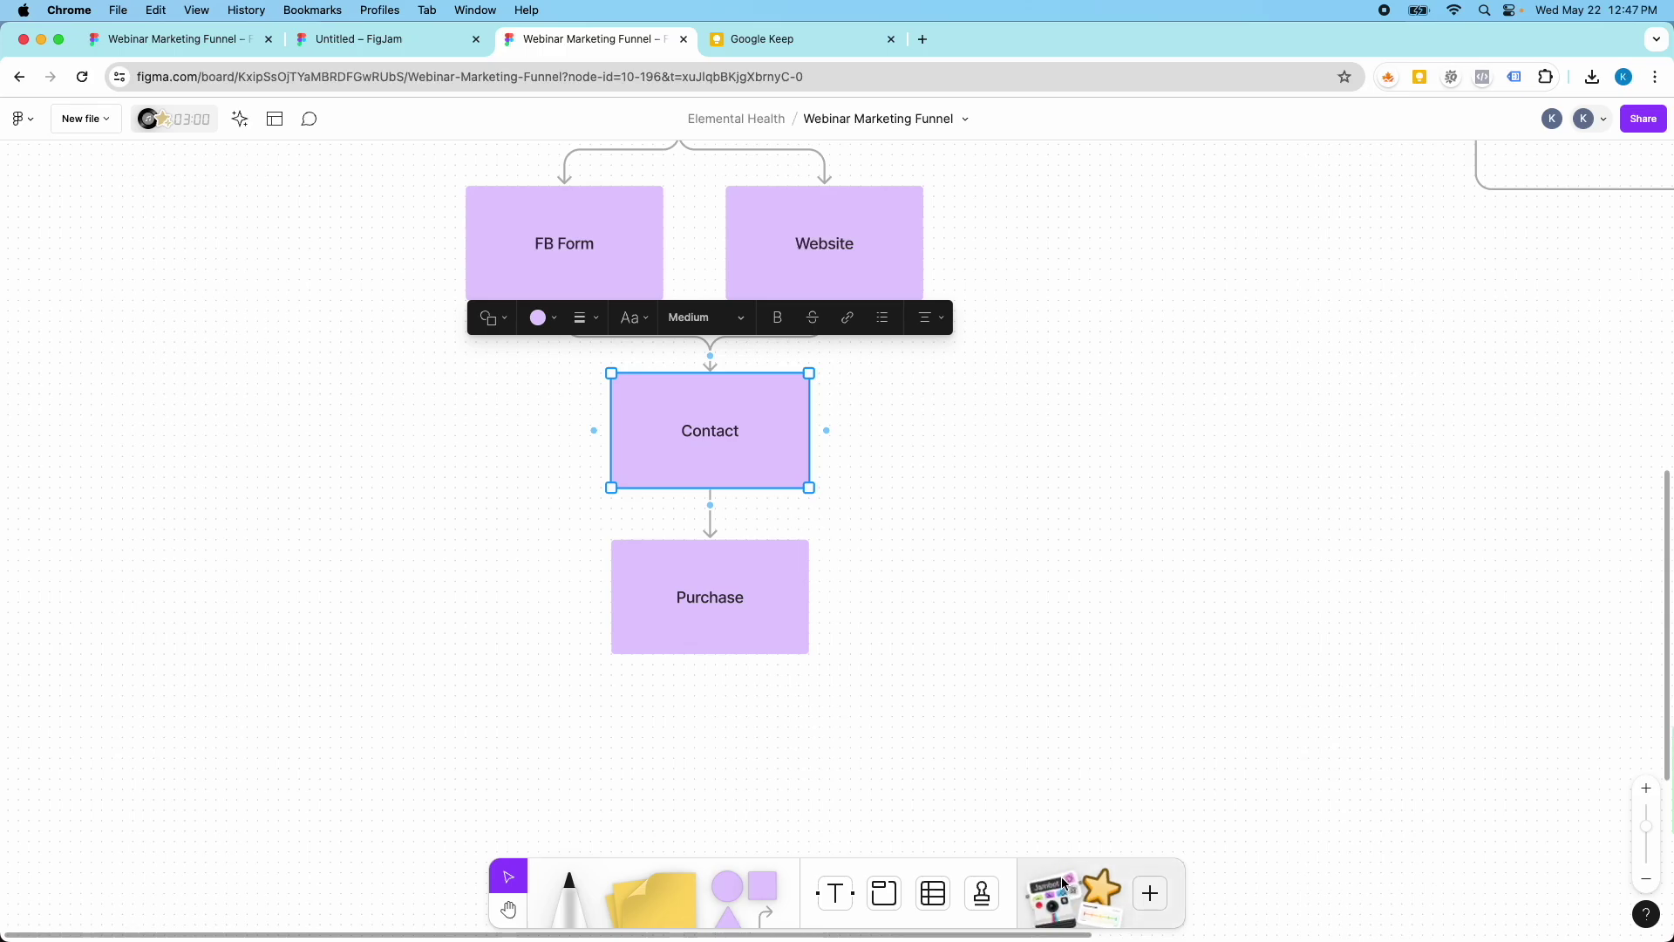
{"action": "left_click", "coordinate": [1151, 892]}
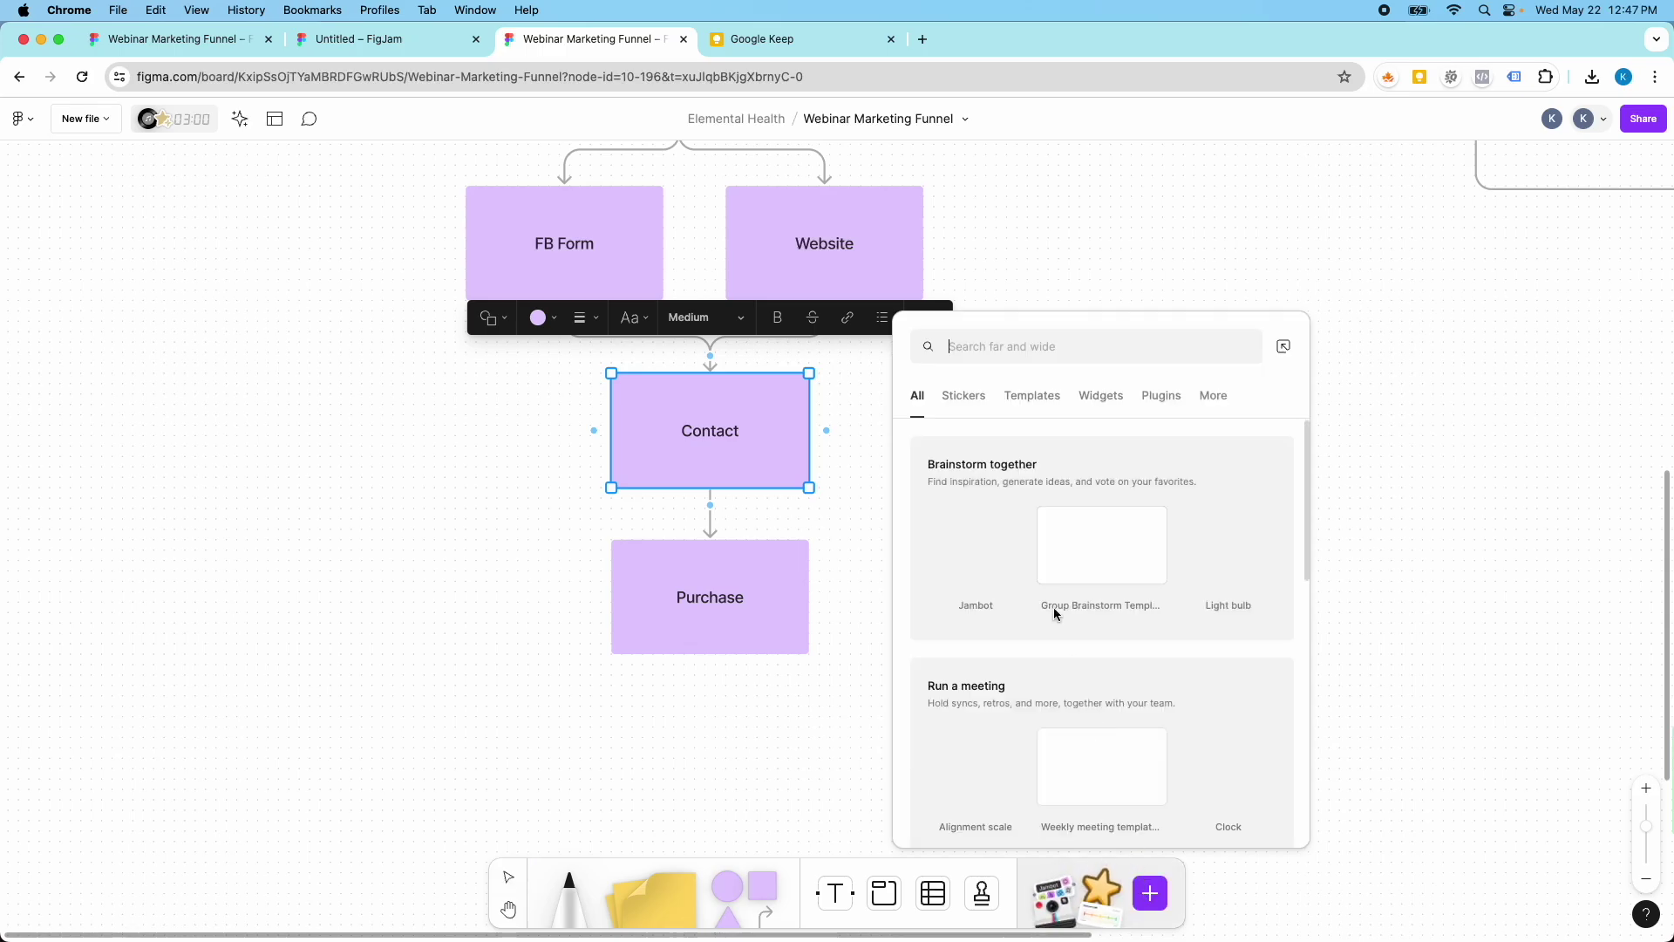
Step: Search stickers for 'celebration' and drop the confetti-hands sticker beneath Purchase
{"action": "left_click", "coordinate": [965, 398]}
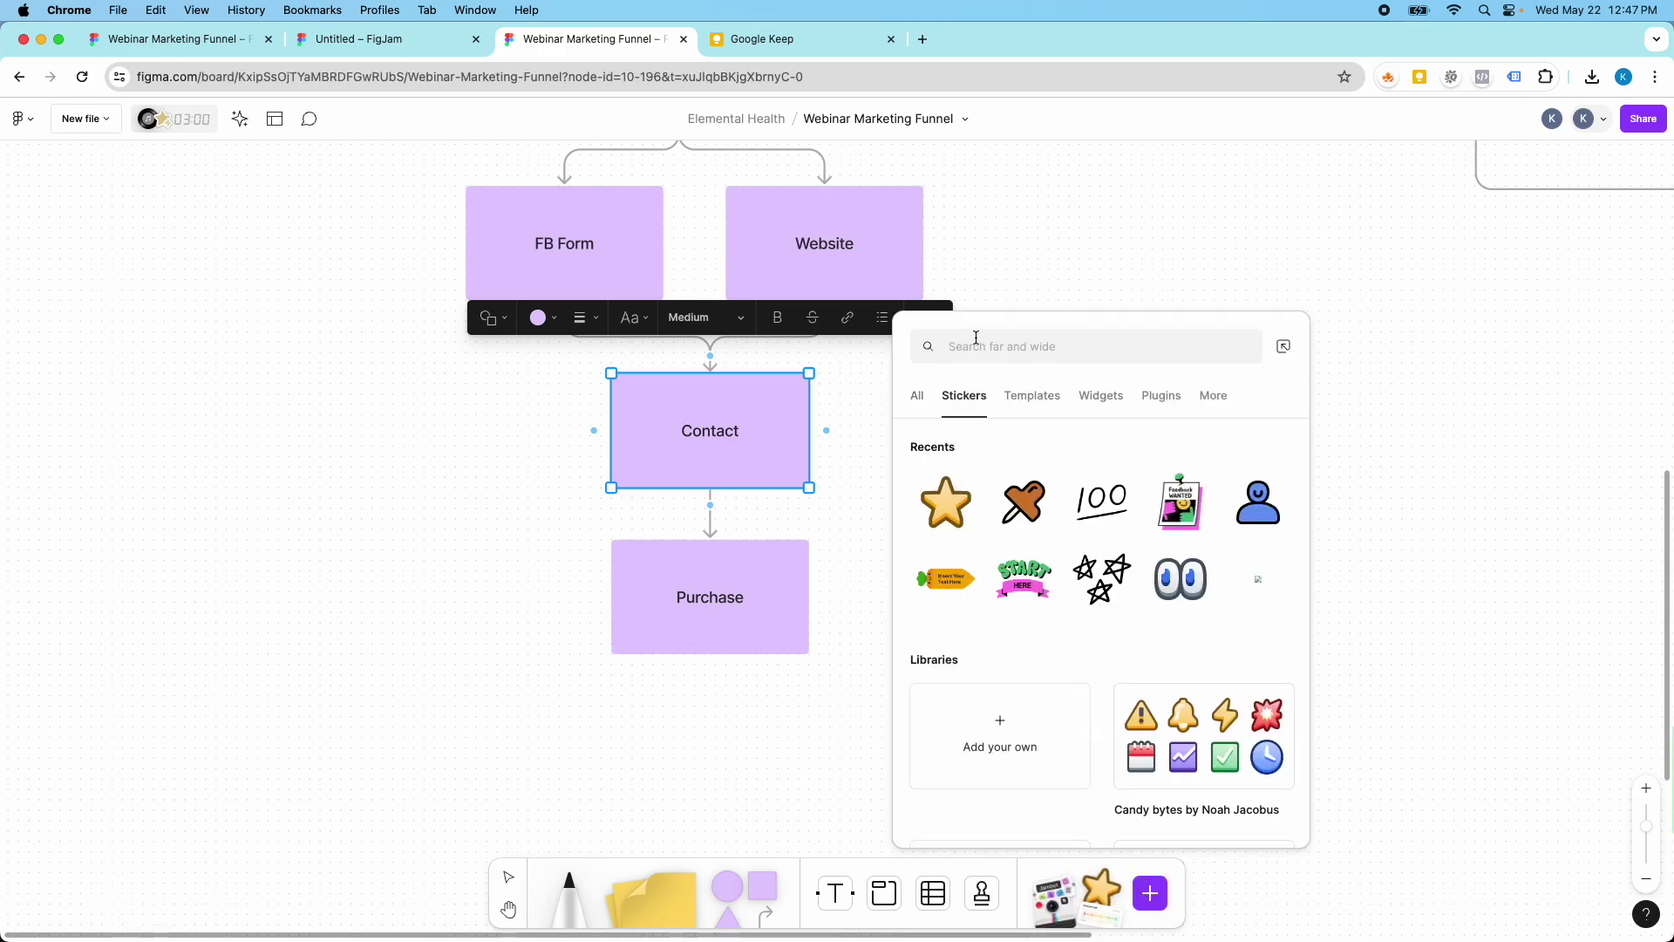
{"action": "type", "text": "cele"}
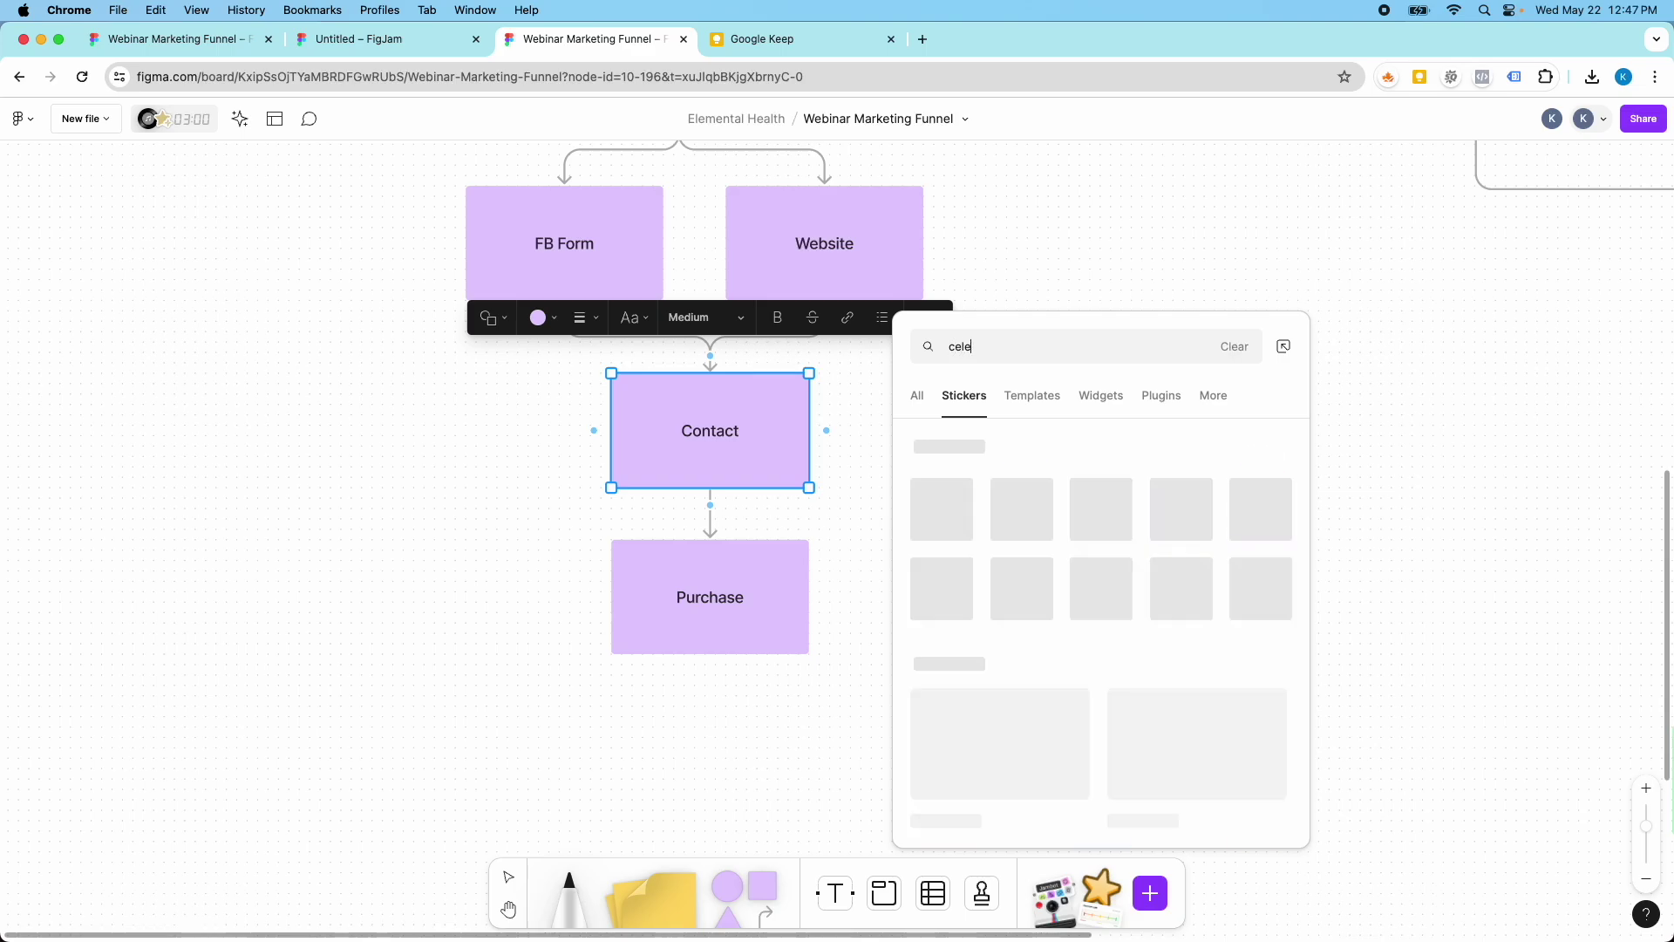
{"action": "type", "text": "bartion"}
{"action": "key", "text": "BackSpace"}
{"action": "key", "text": "BackSpace"}
{"action": "key", "text": "BackSpace"}
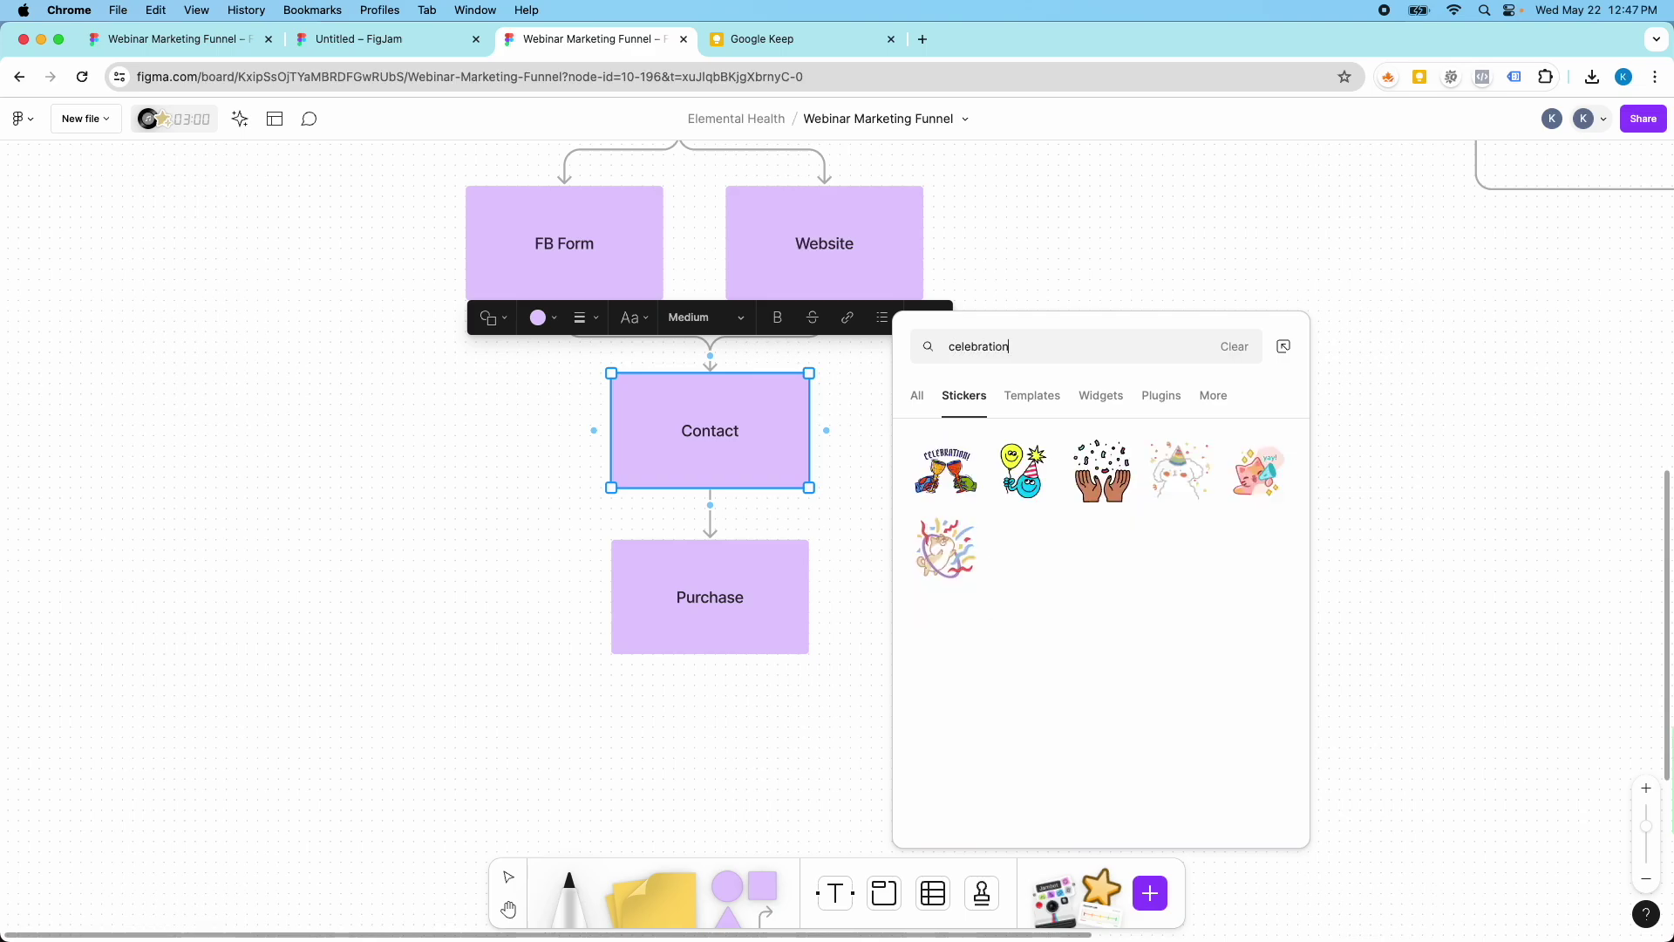
{"action": "left_click_drag", "start_coordinate": [1110, 488], "coordinate": [698, 807]}
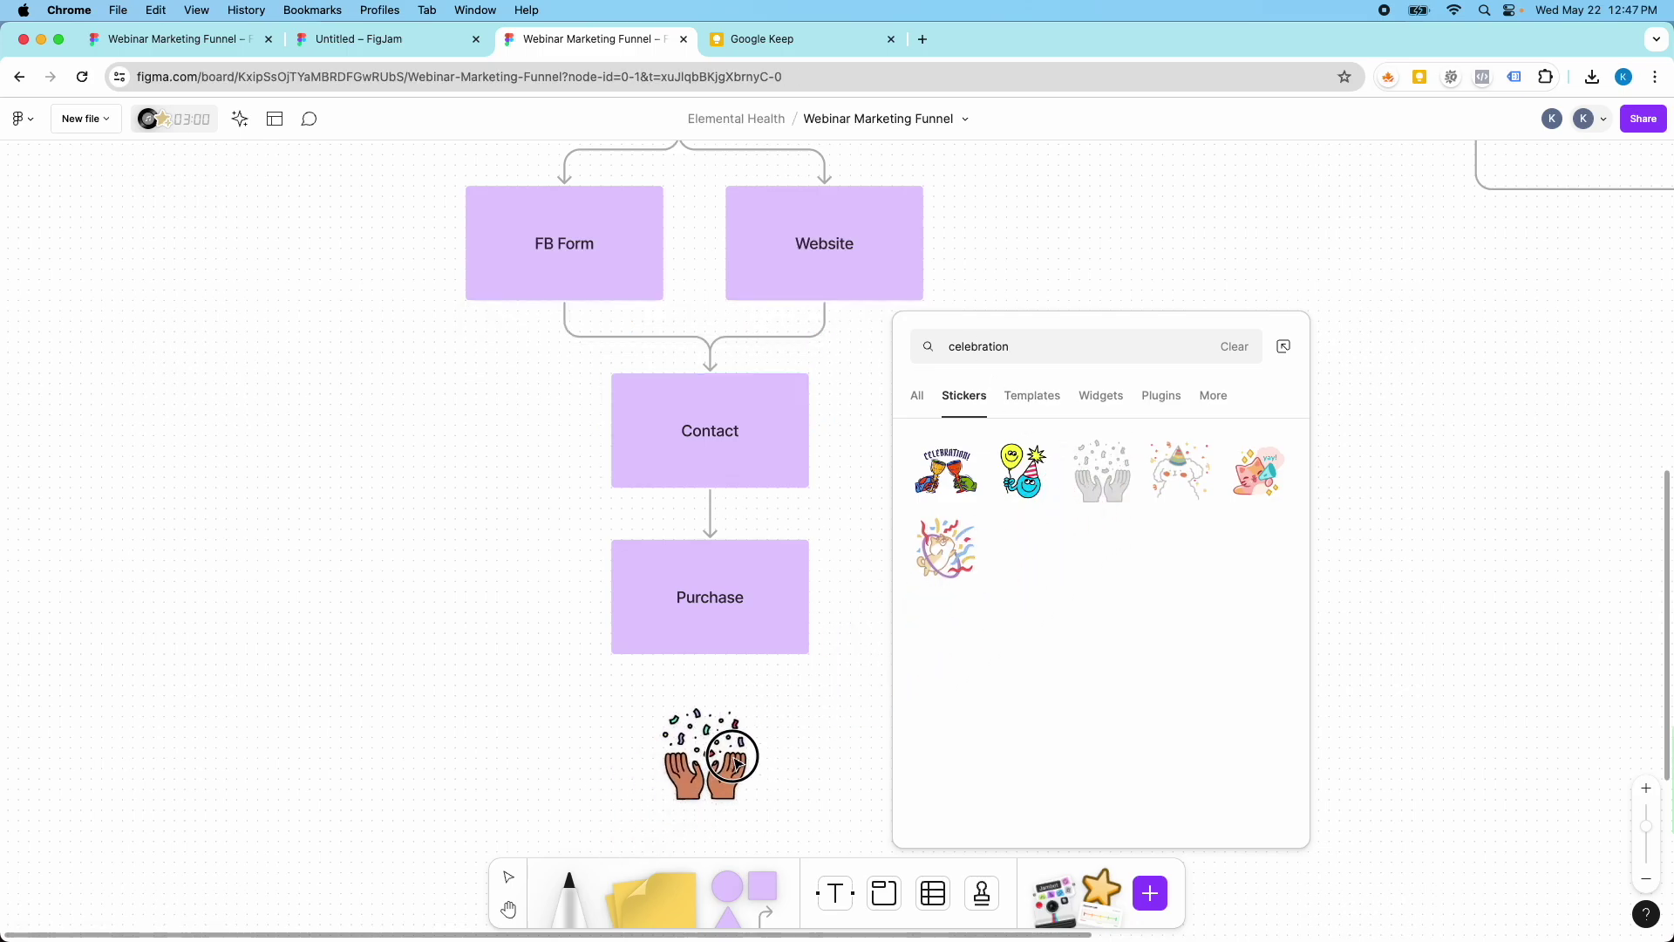
{"action": "left_click", "coordinate": [735, 763]}
{"action": "scroll", "coordinate": [785, 721], "scroll_direction": "down", "scroll_amount": 5}
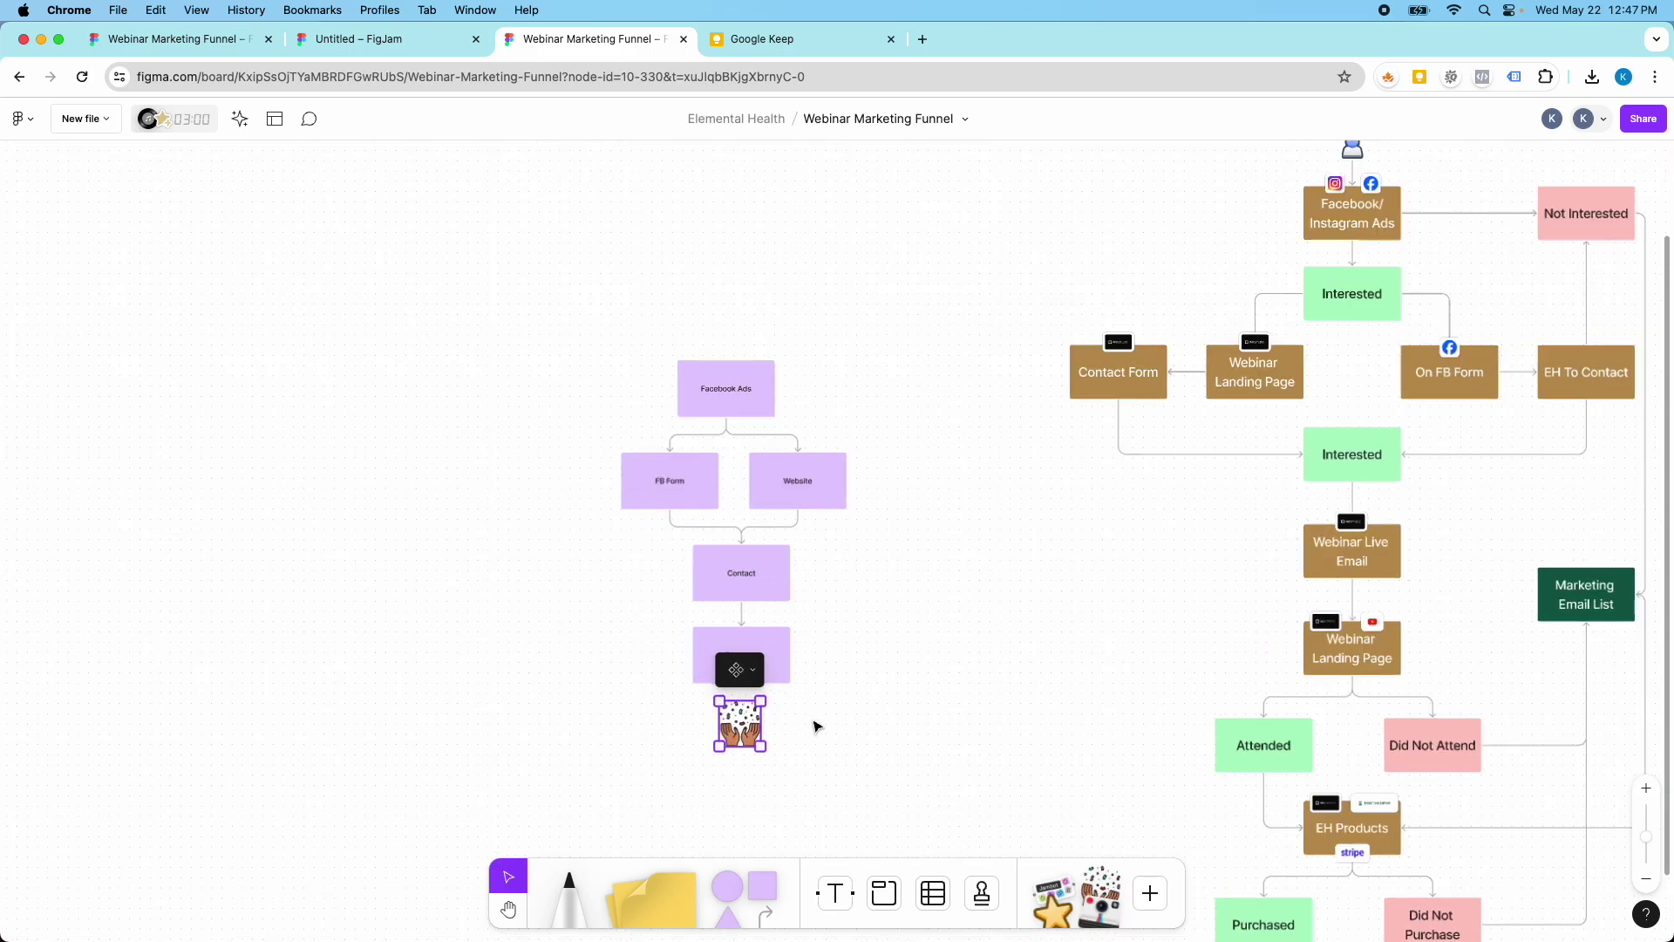
Step: Line Facebook Ads up with Contact and nudge FB Form and Website into even positions
{"action": "scroll", "coordinate": [816, 727], "scroll_direction": "up", "scroll_amount": 2}
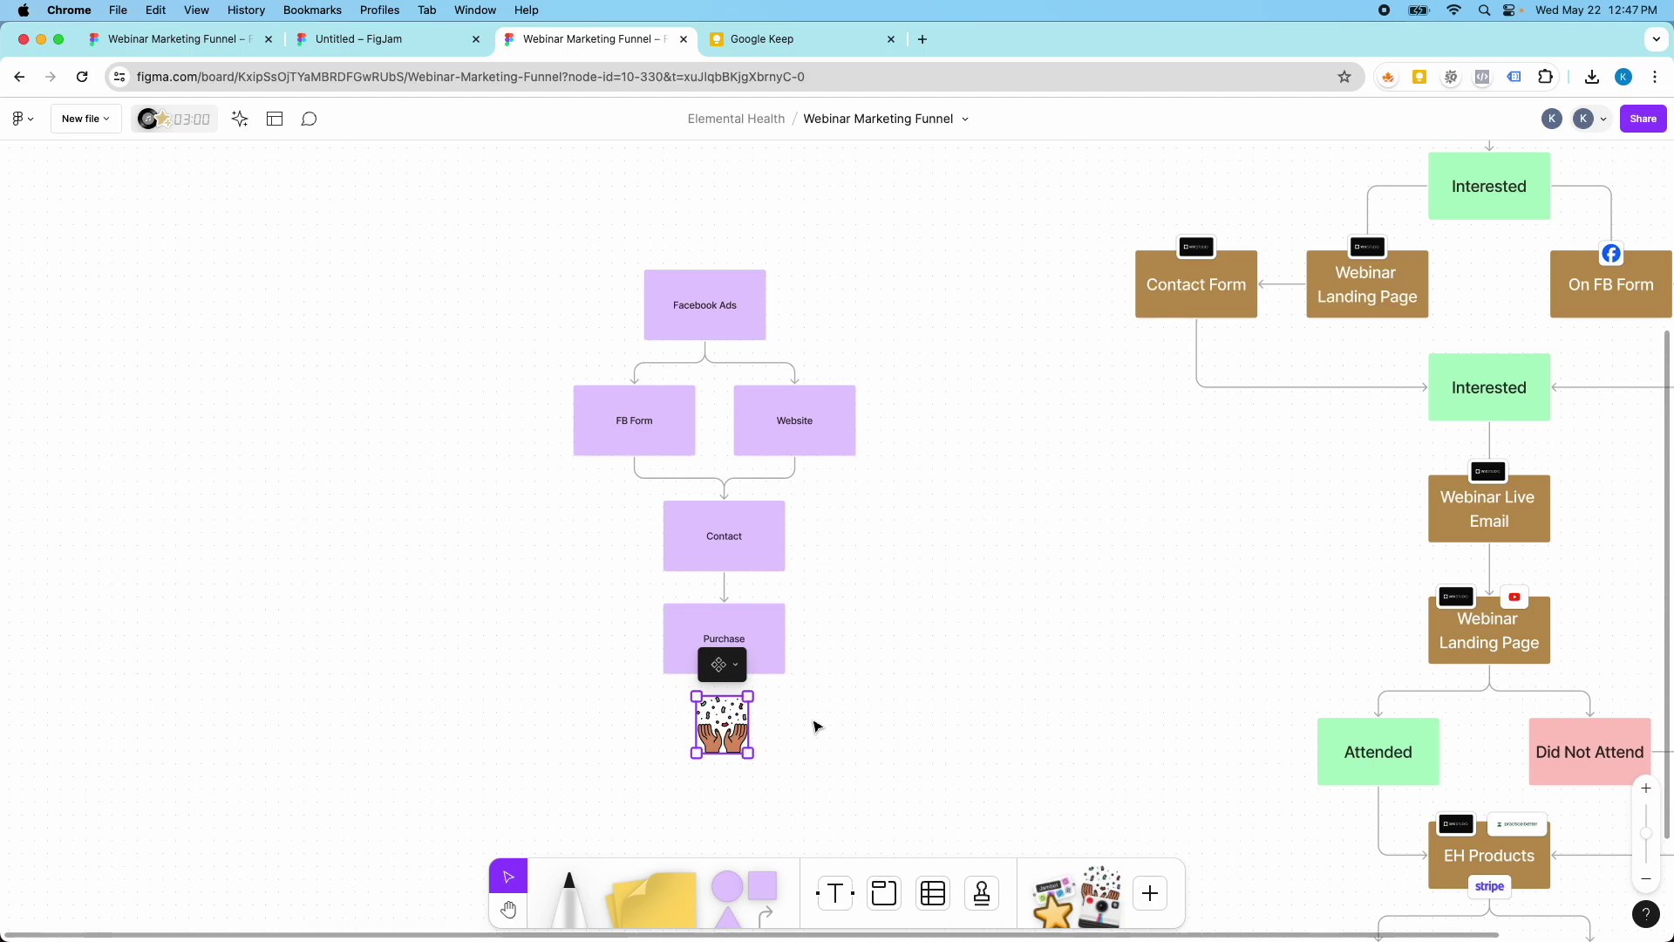
{"action": "scroll", "coordinate": [835, 571], "scroll_direction": "down", "scroll_amount": 3}
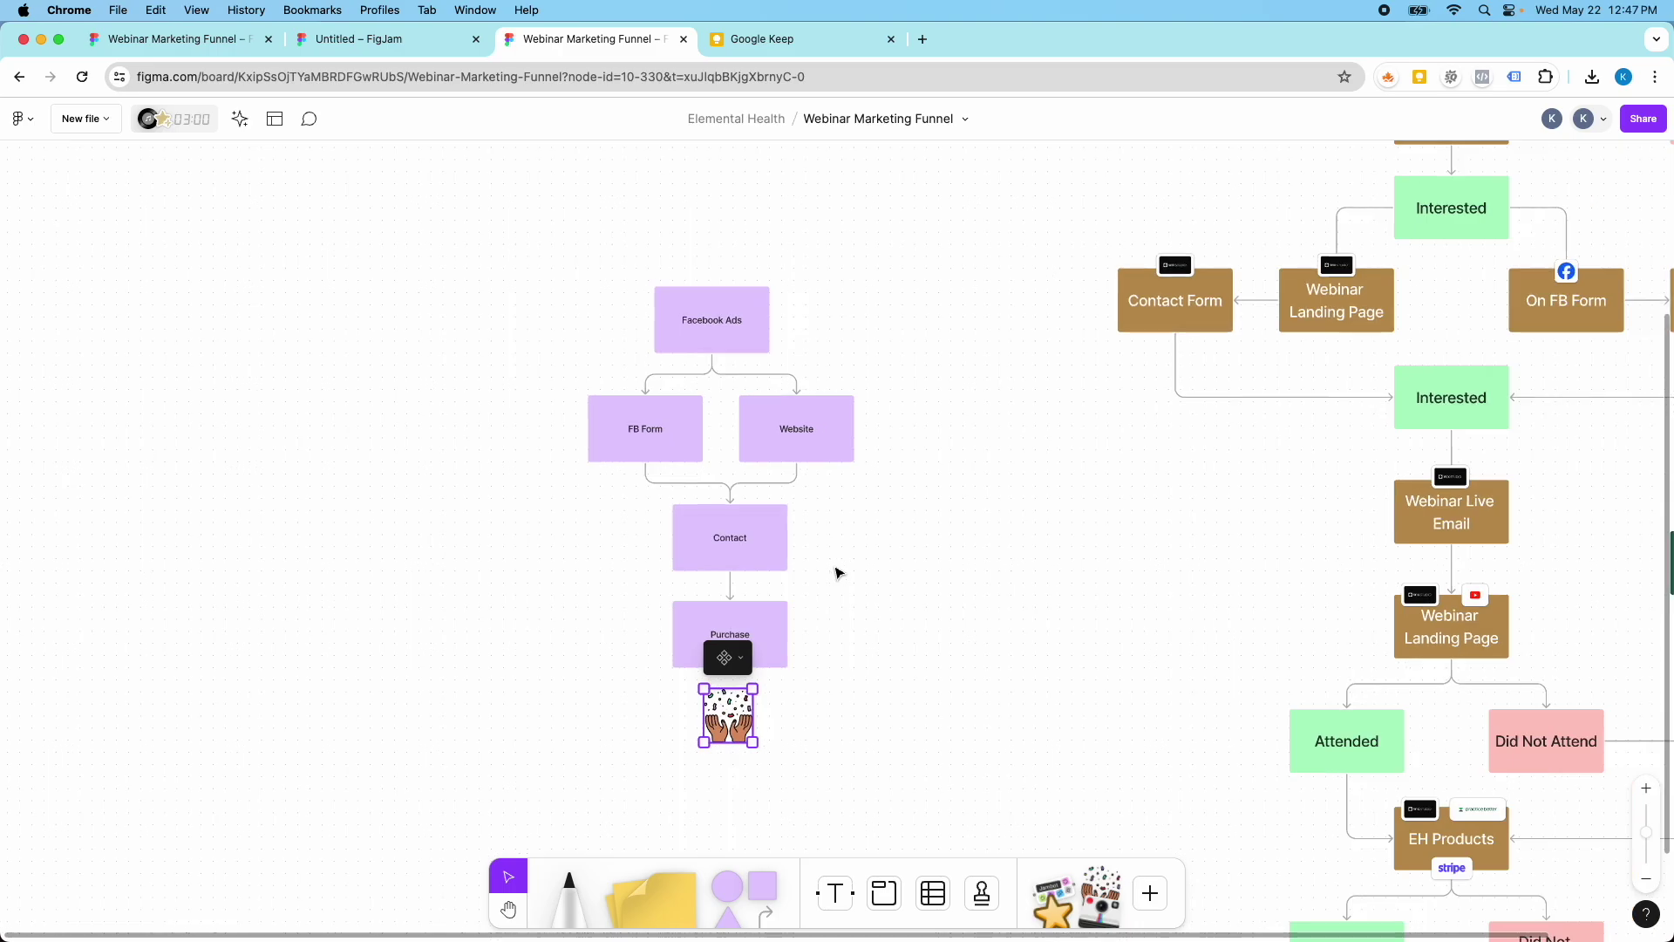
{"action": "scroll", "coordinate": [849, 572], "scroll_direction": "up", "scroll_amount": 2}
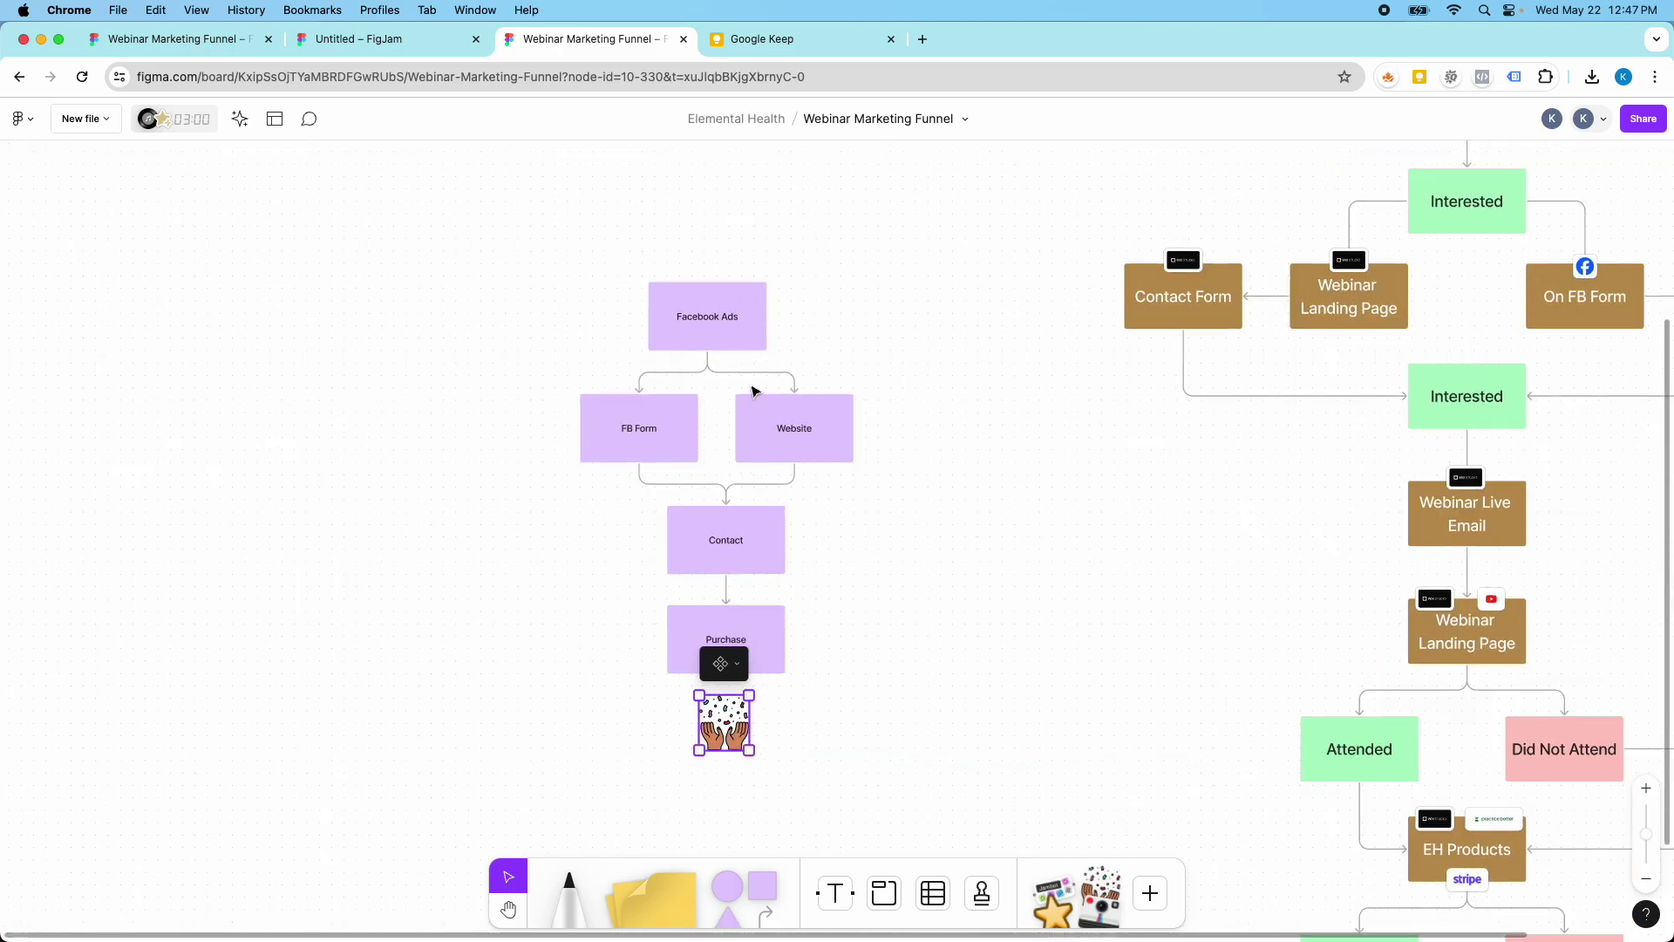
{"action": "left_click", "coordinate": [723, 325]}
{"action": "mouse_move", "coordinate": [723, 325]}
{"action": "left_mouse_down"}
{"action": "mouse_move", "coordinate": [744, 354]}
{"action": "mouse_move", "coordinate": [706, 319]}
{"action": "mouse_move", "coordinate": [722, 326]}
{"action": "left_mouse_up"}
{"action": "scroll", "coordinate": [796, 478], "scroll_direction": "up", "scroll_amount": 1}
{"action": "scroll", "coordinate": [788, 467], "scroll_direction": "down", "scroll_amount": 1}
{"action": "left_click_drag", "start_coordinate": [775, 407], "coordinate": [830, 441]}
{"action": "left_click_drag", "start_coordinate": [656, 436], "coordinate": [667, 434]}
{"action": "left_click_drag", "start_coordinate": [780, 434], "coordinate": [775, 440]}
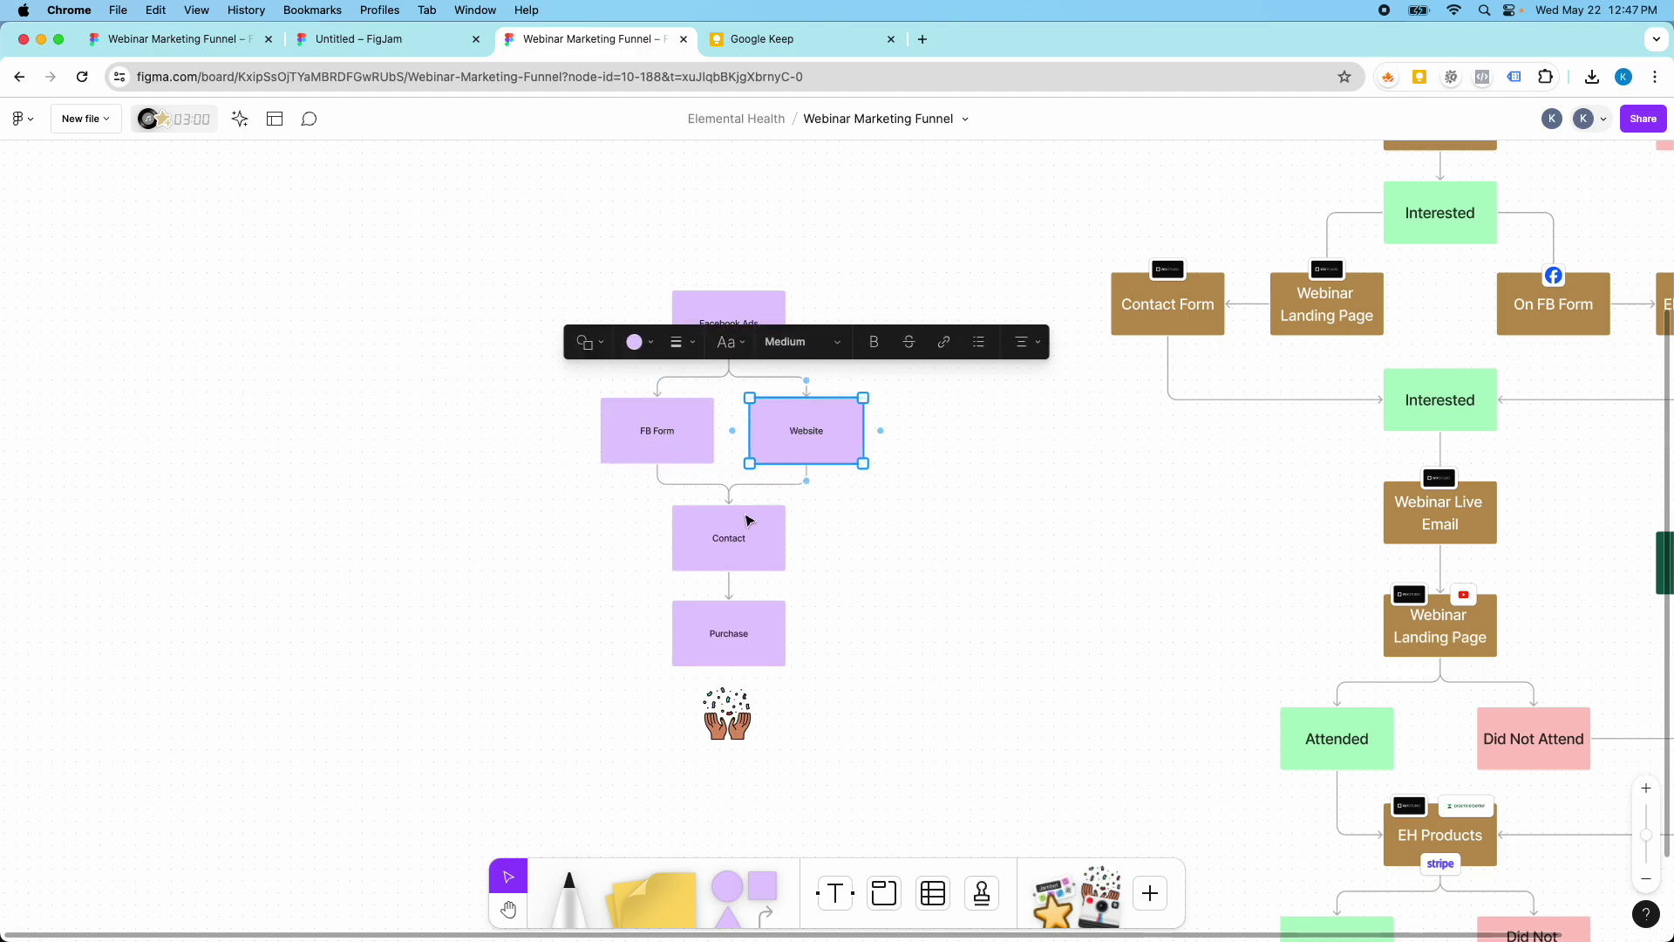
{"action": "scroll", "coordinate": [748, 534], "scroll_direction": "up", "scroll_amount": 3}
Step: Realign Contact and Purchase under the branches, then select the sticker and both branch boxes
{"action": "left_click_drag", "start_coordinate": [748, 534], "coordinate": [747, 552]}
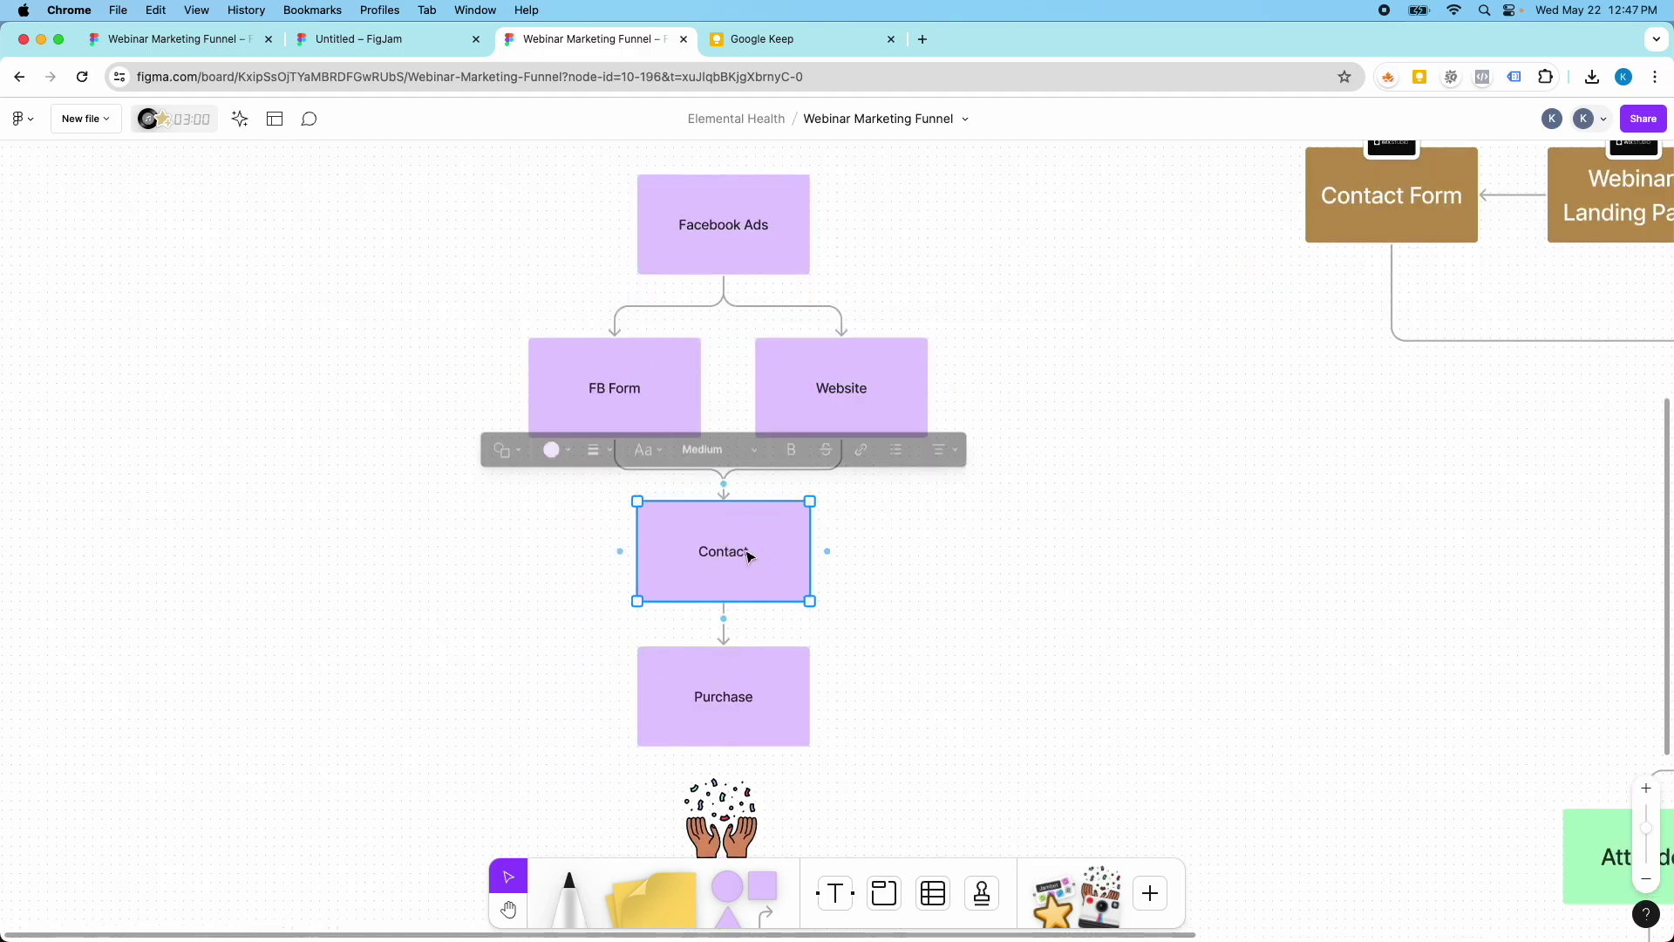
{"action": "left_click_drag", "start_coordinate": [747, 658], "coordinate": [751, 672]}
{"action": "scroll", "coordinate": [791, 612], "scroll_direction": "down", "scroll_amount": 3}
{"action": "left_click", "coordinate": [735, 689]}
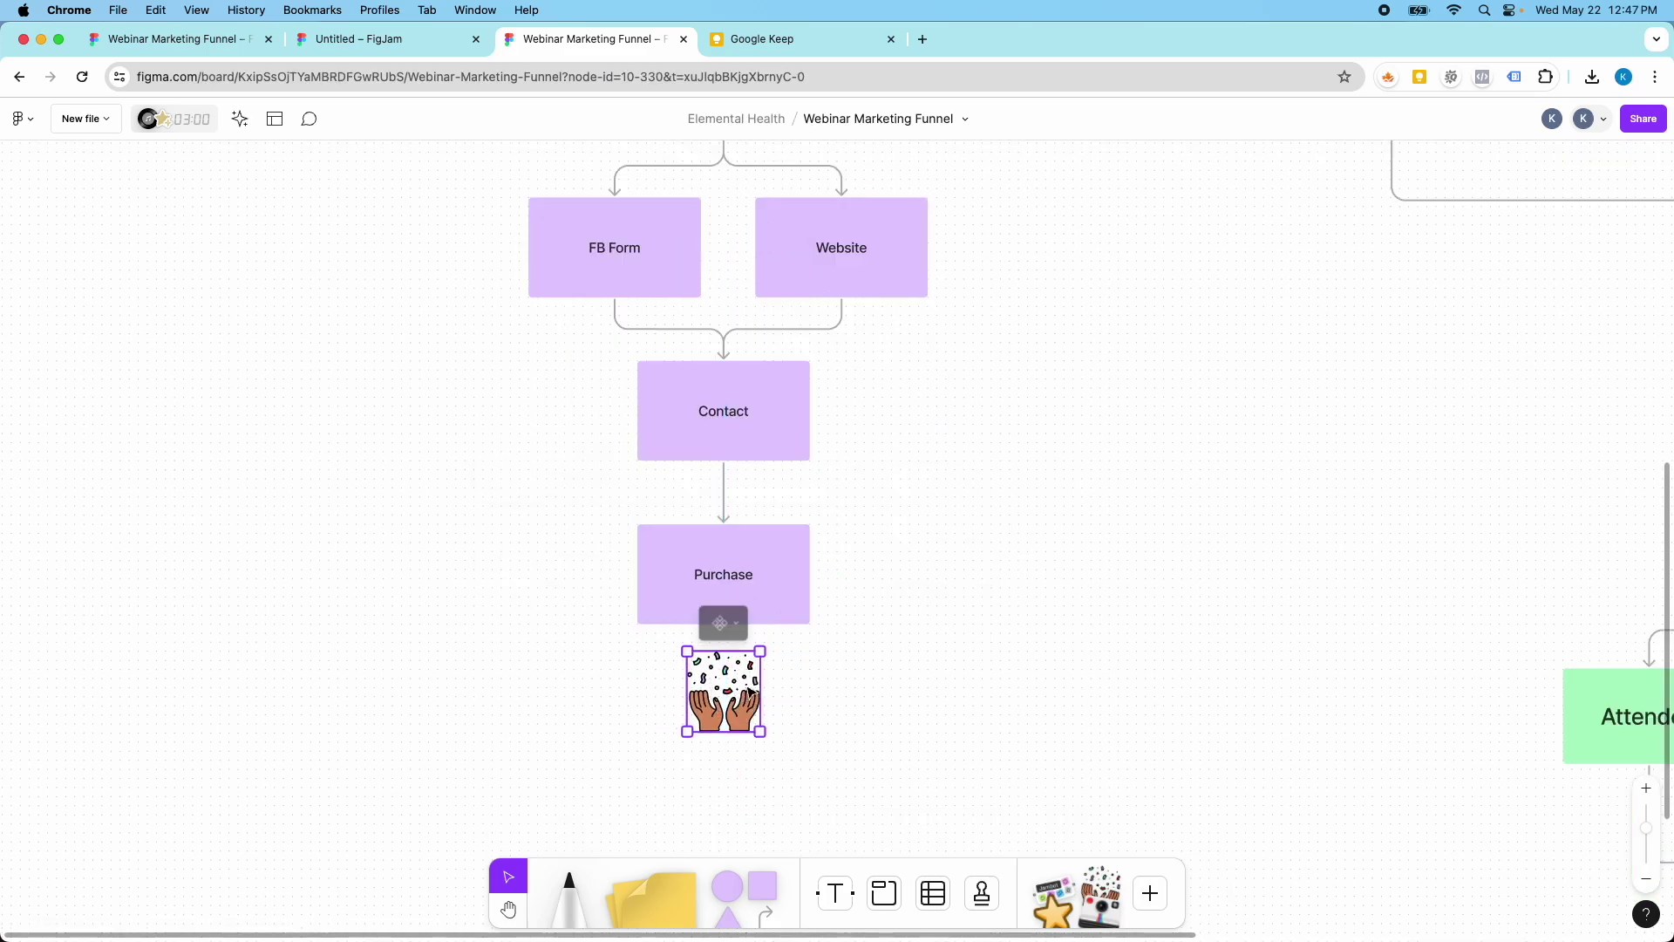
{"action": "scroll", "coordinate": [783, 625], "scroll_direction": "up", "scroll_amount": 2}
{"action": "scroll", "coordinate": [789, 542], "scroll_direction": "down", "scroll_amount": 4}
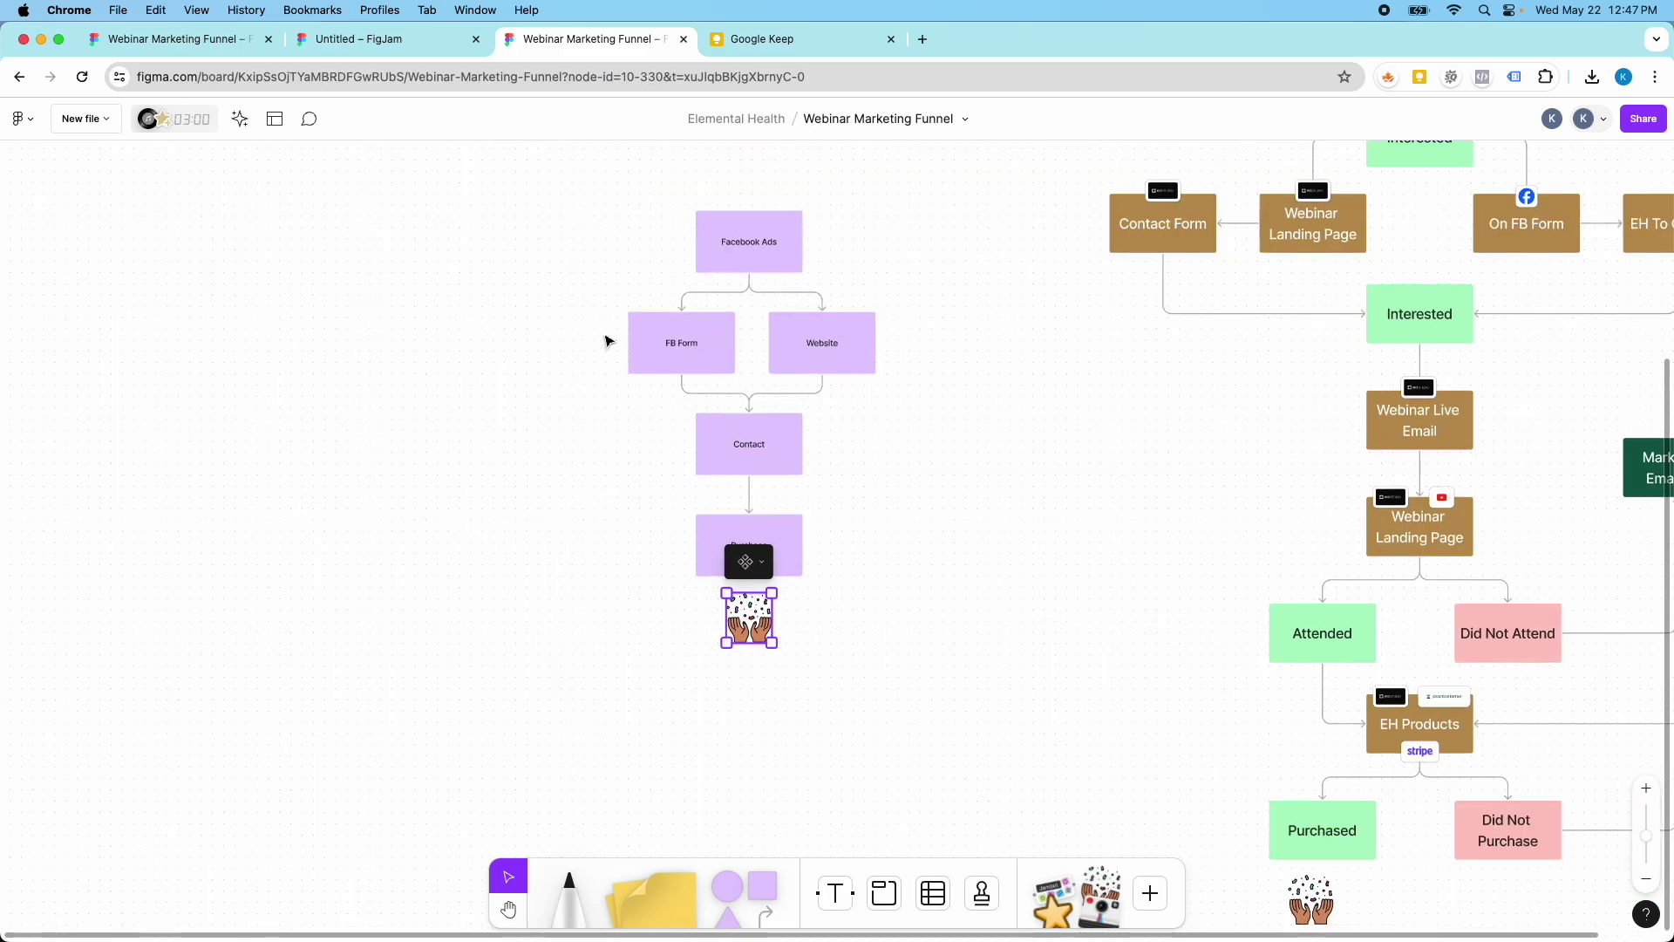
{"action": "left_click_drag", "start_coordinate": [608, 340], "coordinate": [811, 332]}
Step: Fill the FB Form and Website boxes light green
{"action": "left_click", "coordinate": [580, 292]}
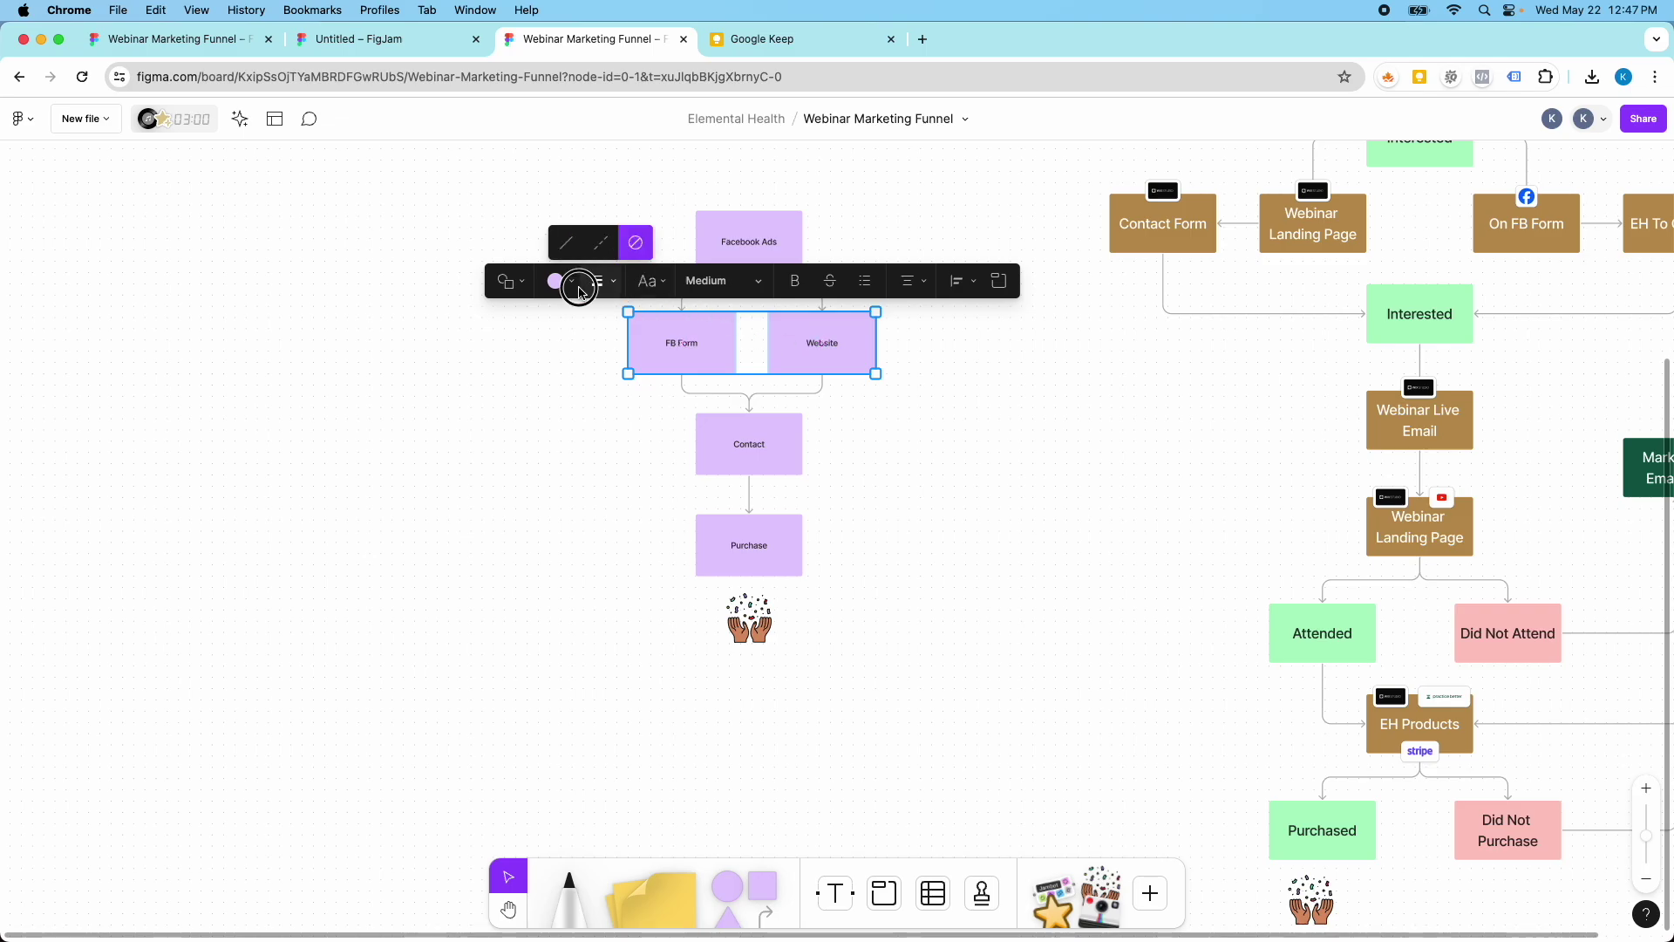
{"action": "left_click", "coordinate": [572, 281]}
{"action": "left_click", "coordinate": [587, 239]}
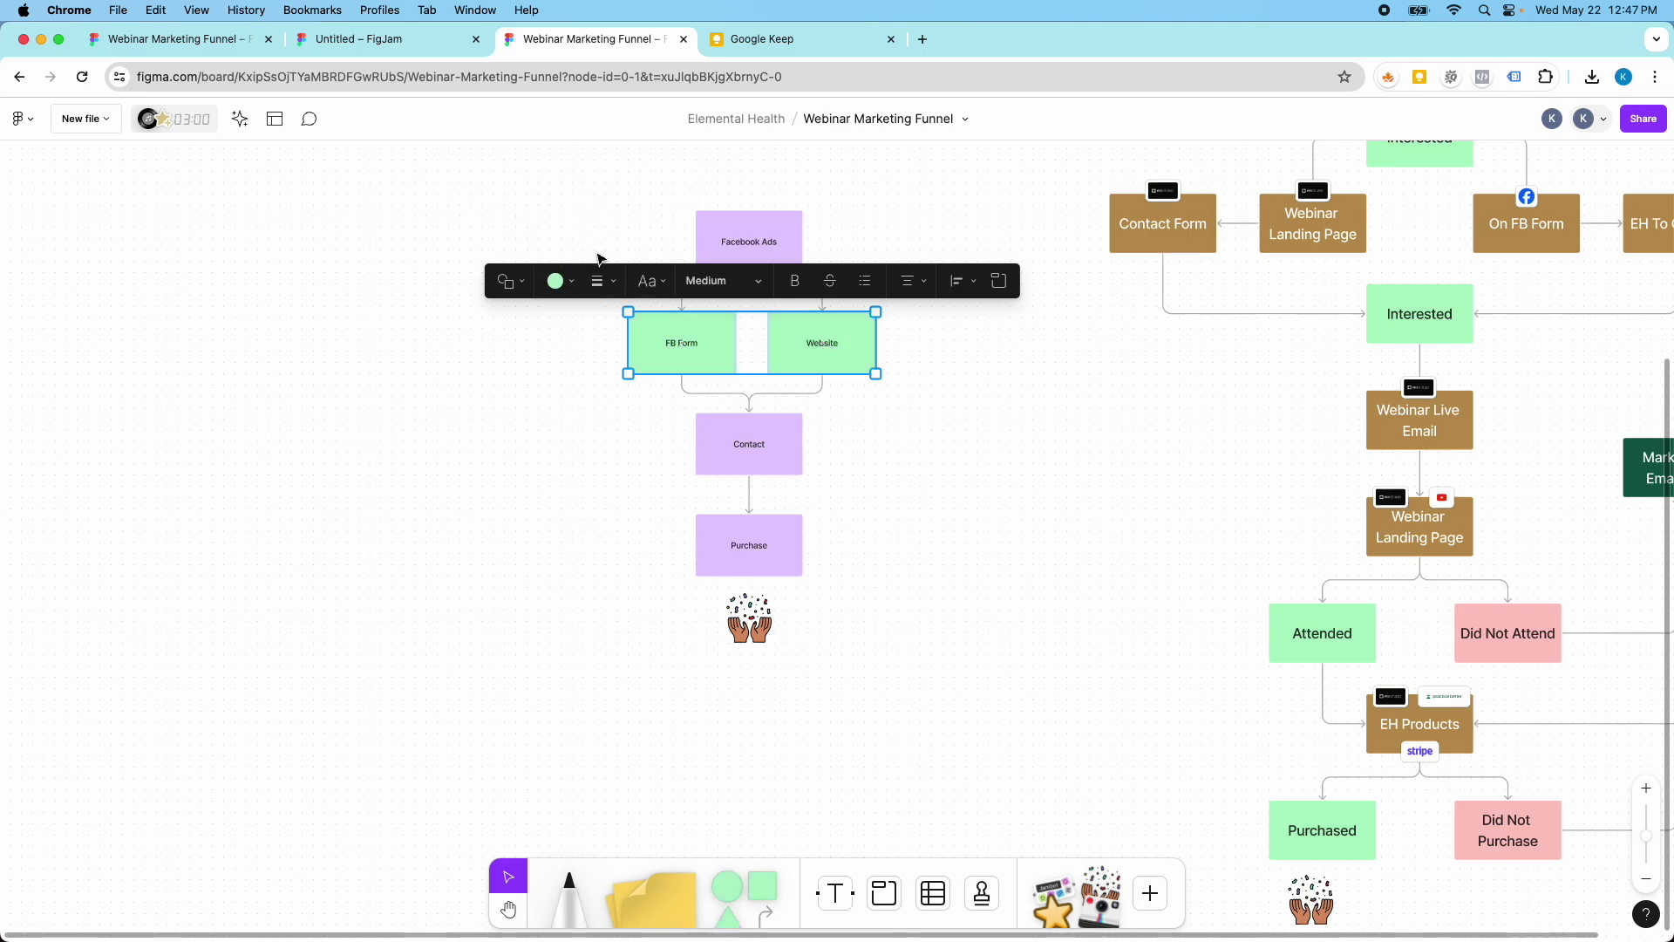
{"action": "left_click", "coordinate": [829, 400]}
{"action": "scroll", "coordinate": [885, 425], "scroll_direction": "up", "scroll_amount": 5}
{"action": "scroll", "coordinate": [820, 370], "scroll_direction": "down", "scroll_amount": 5}
Step: Colour the Facebook Ads box blue
{"action": "left_click", "coordinate": [732, 225]}
{"action": "left_click", "coordinate": [575, 312]}
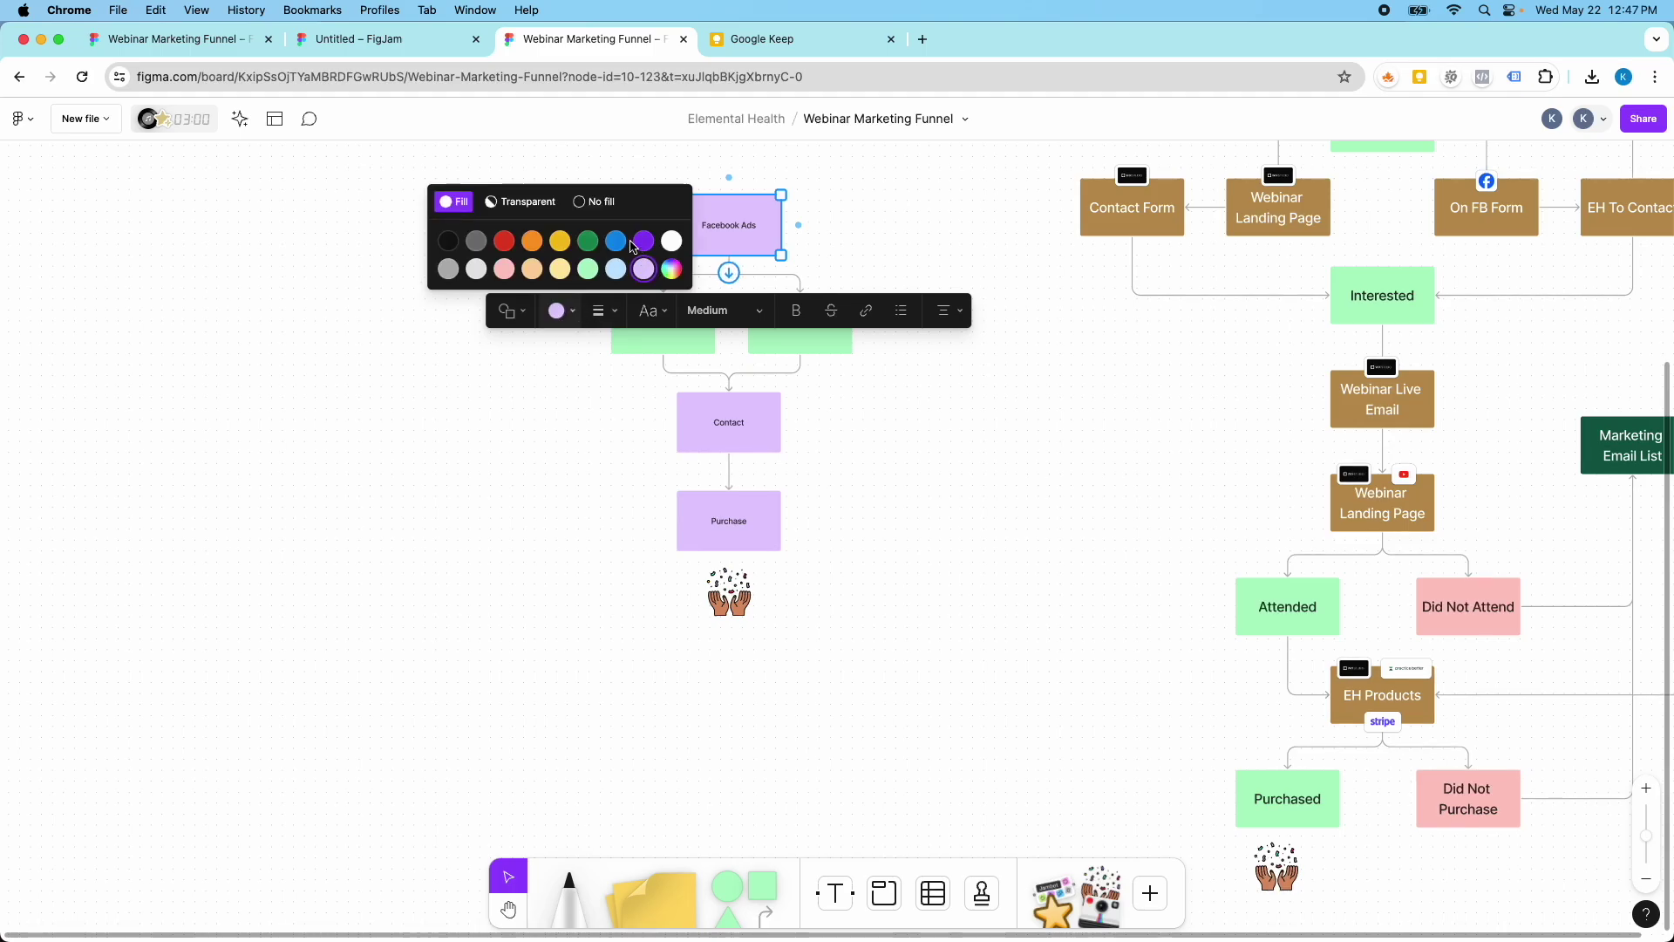
{"action": "left_click", "coordinate": [616, 241]}
{"action": "left_click", "coordinate": [829, 238]}
Step: Colour the Purchase box red
{"action": "left_click", "coordinate": [766, 430]}
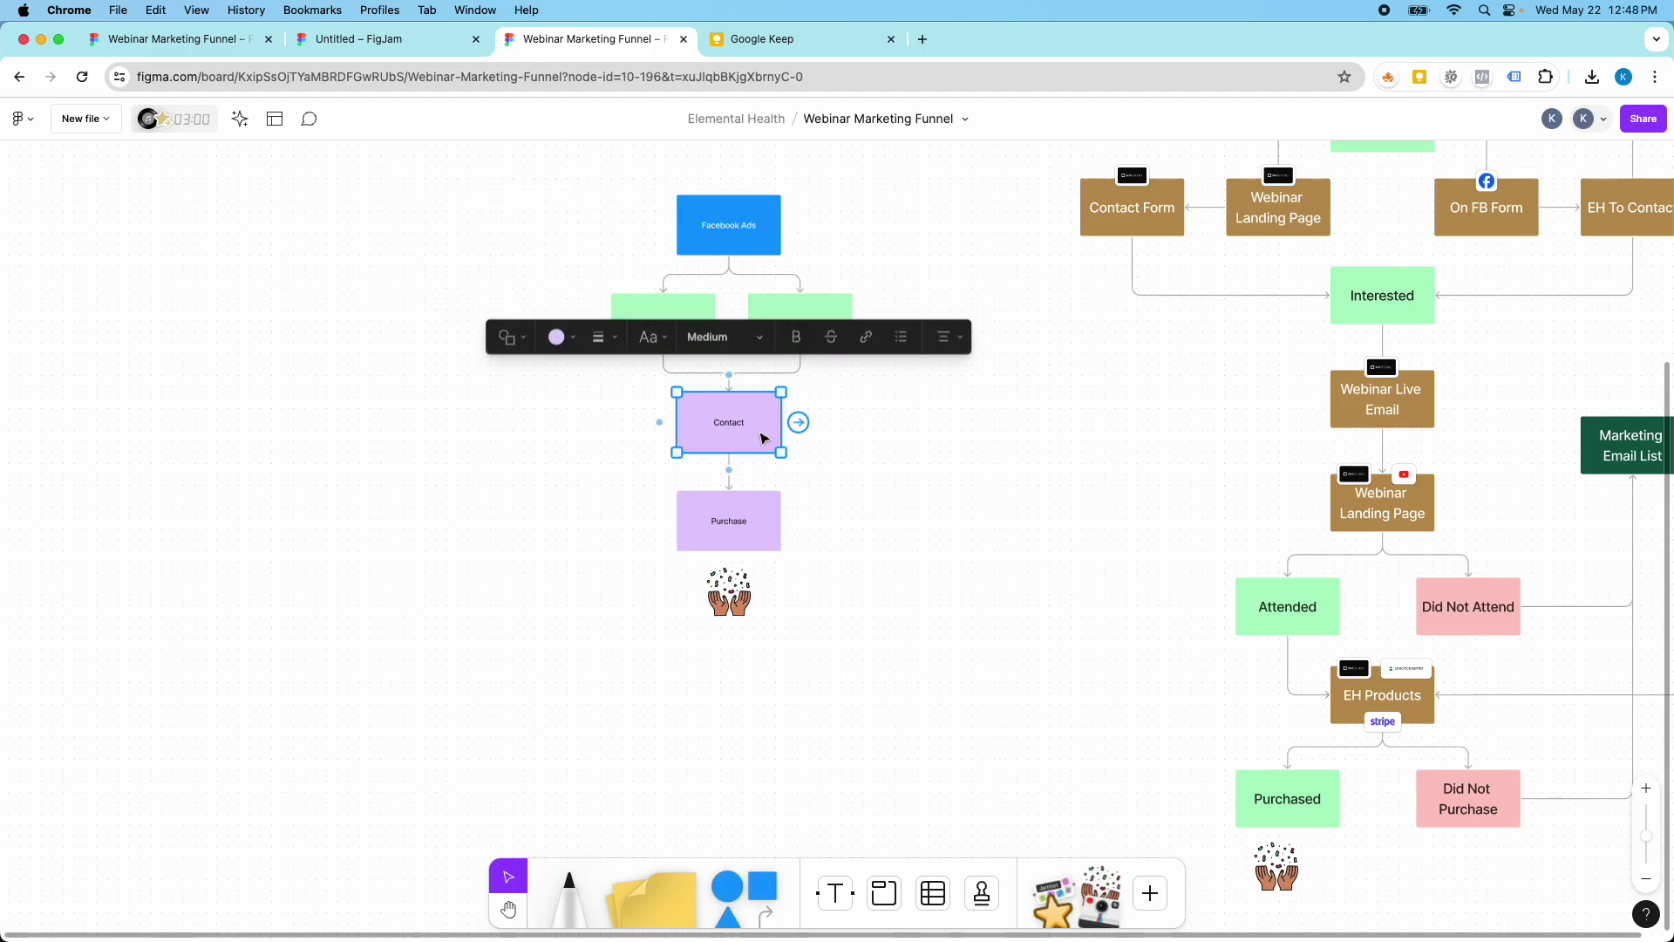
{"action": "left_click", "coordinate": [765, 516]}
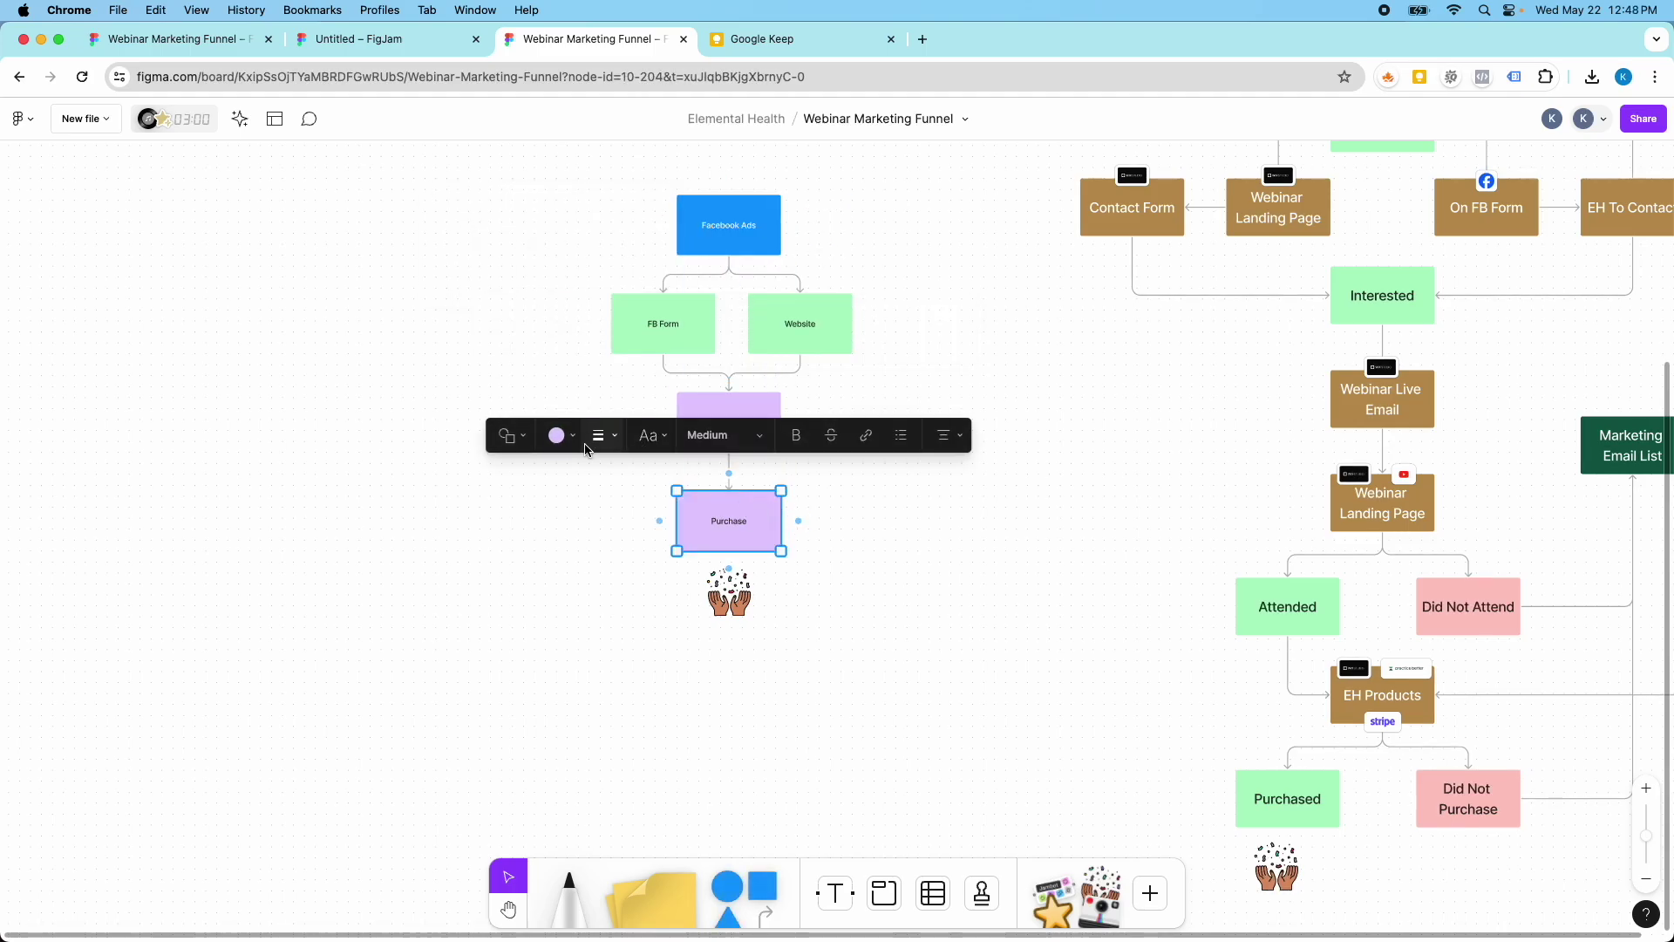
{"action": "left_click", "coordinate": [559, 435]}
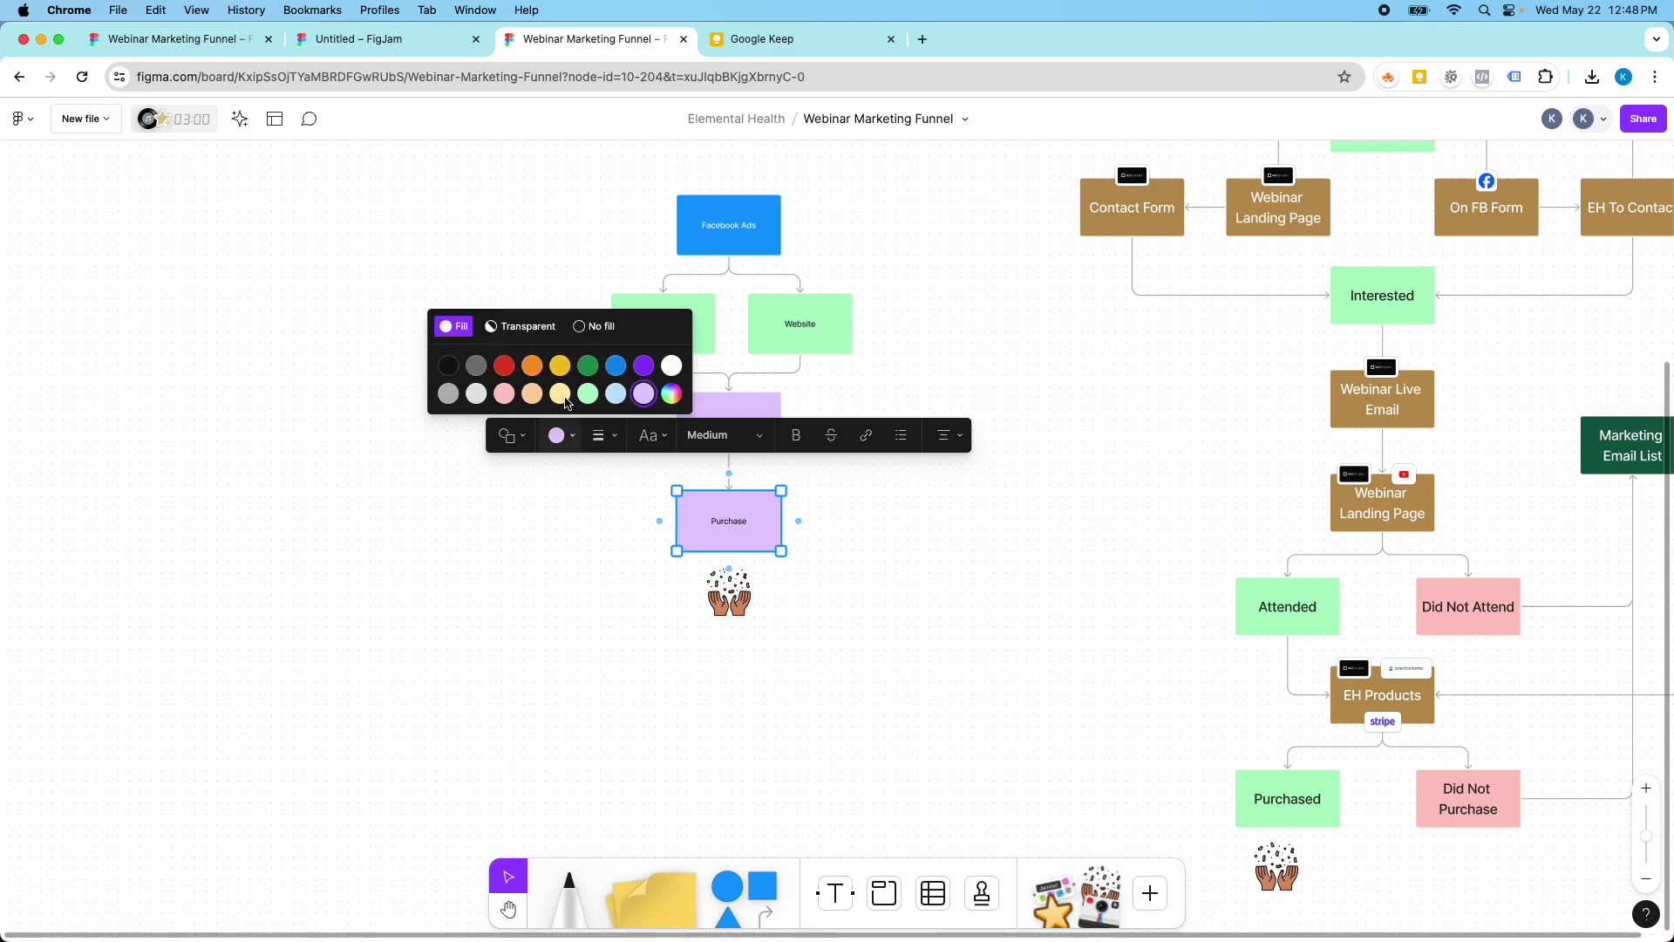
{"action": "left_click", "coordinate": [511, 372]}
{"action": "left_click", "coordinate": [803, 388]}
Step: Colour the Contact box orange
{"action": "left_click", "coordinate": [764, 424]}
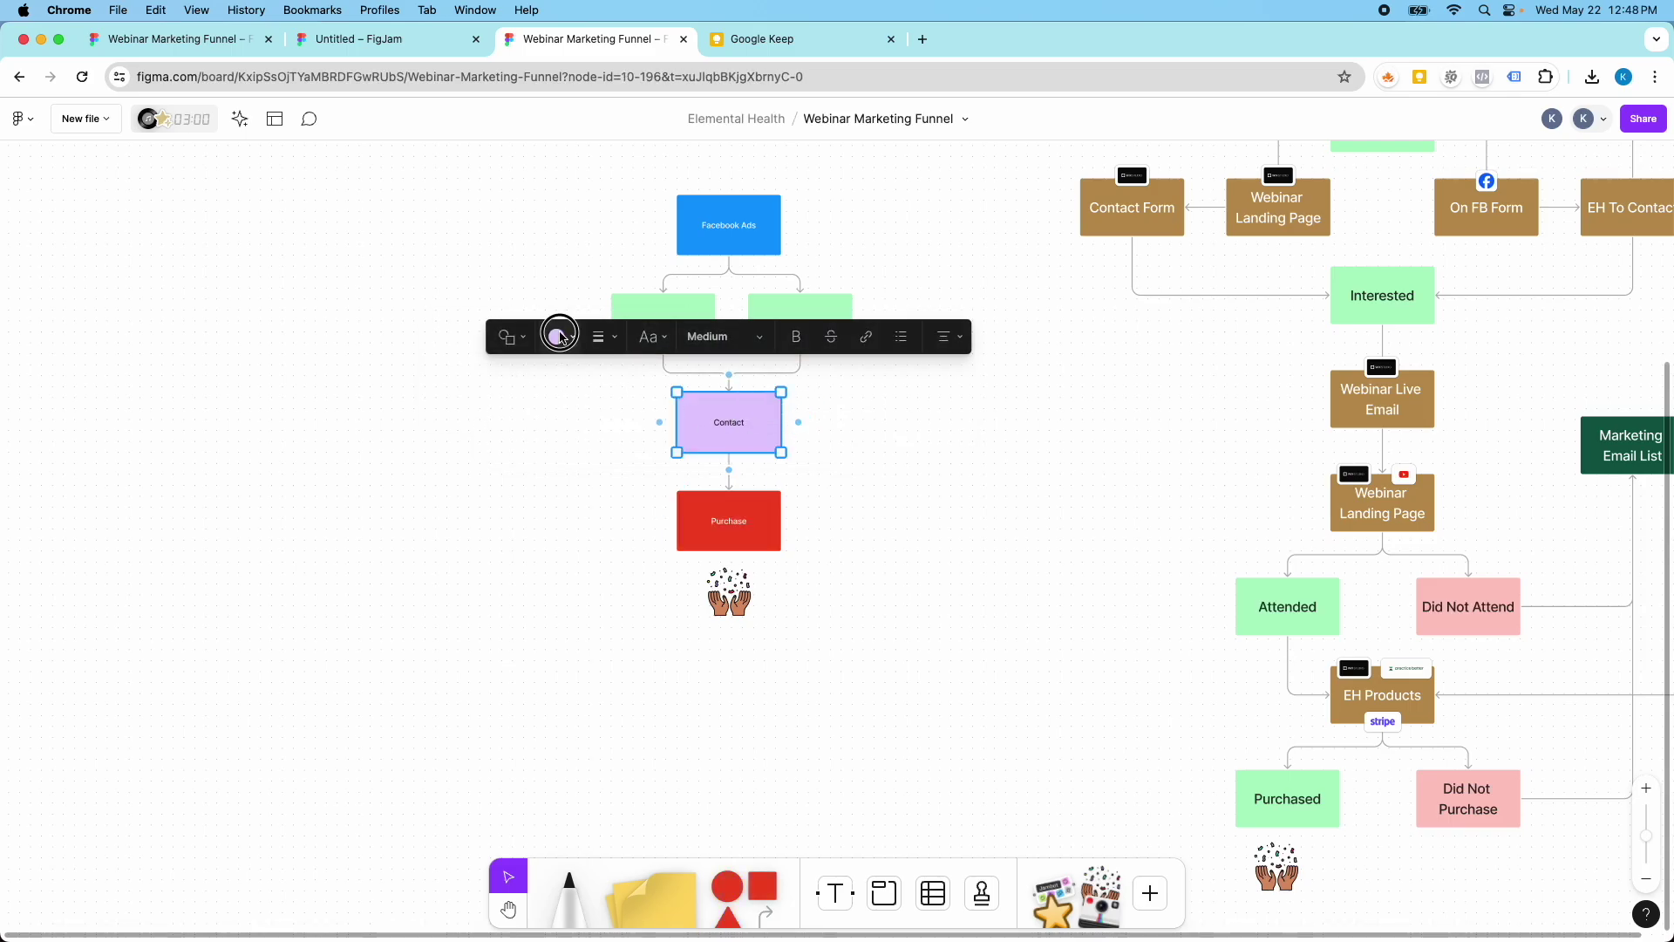
{"action": "left_click", "coordinate": [559, 337]}
{"action": "left_click", "coordinate": [534, 268]}
{"action": "left_click", "coordinate": [930, 453]}
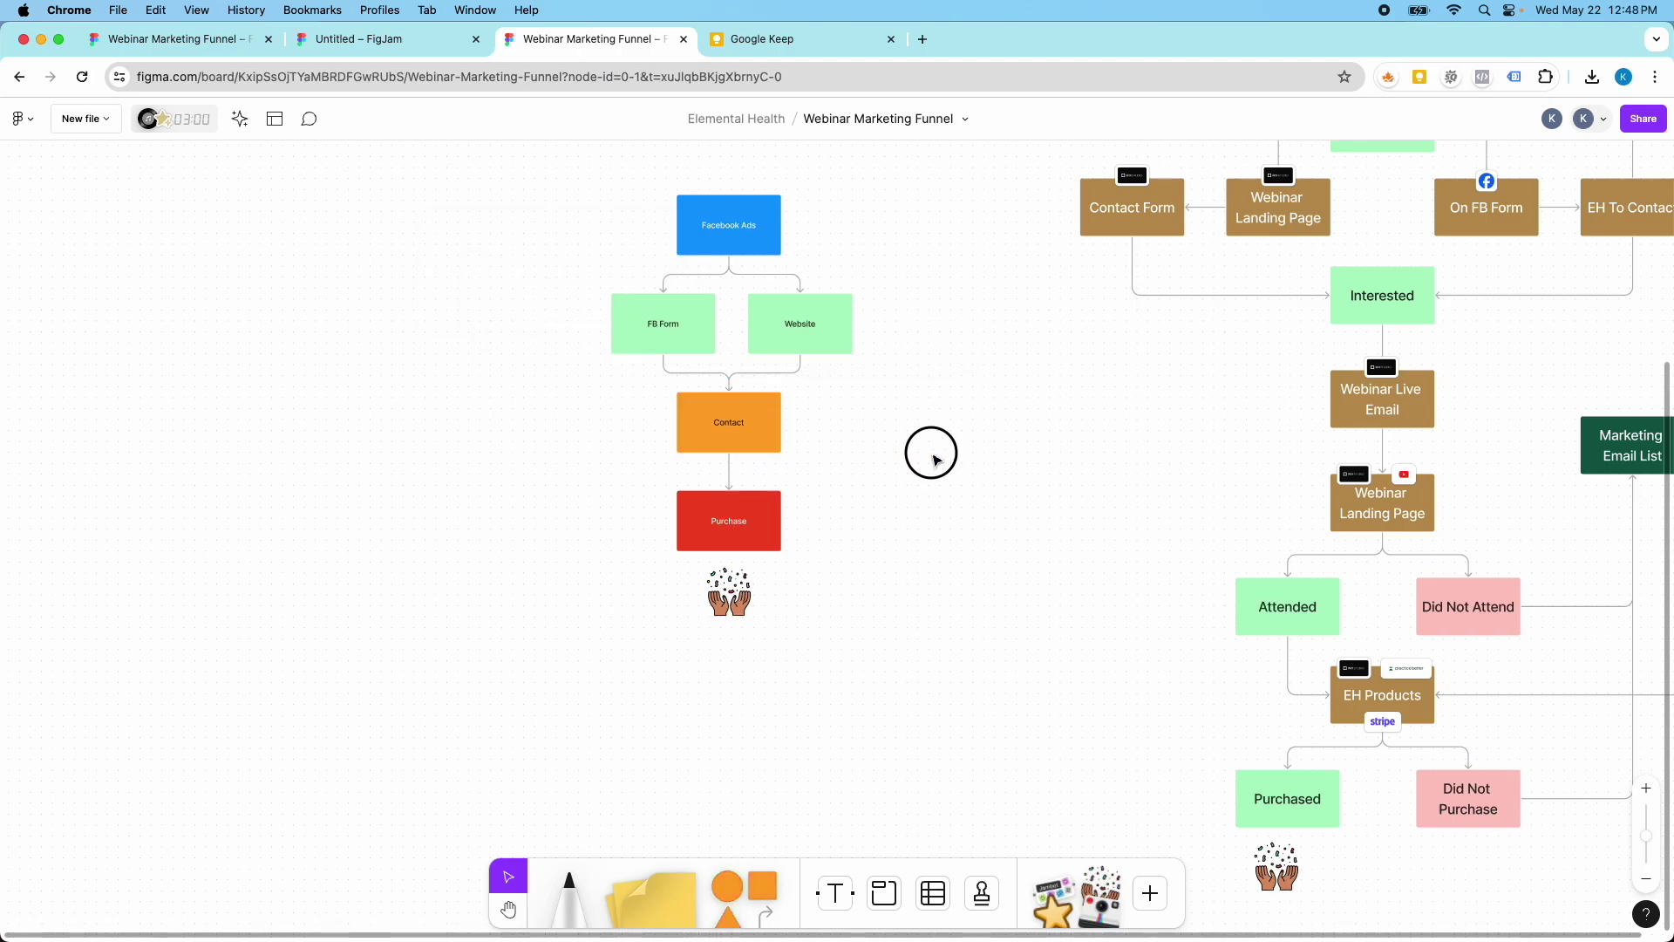
{"action": "scroll", "coordinate": [807, 419], "scroll_direction": "up", "scroll_amount": 5}
Step: Change the Website and FB Form boxes to dark green
{"action": "left_click", "coordinate": [748, 311]}
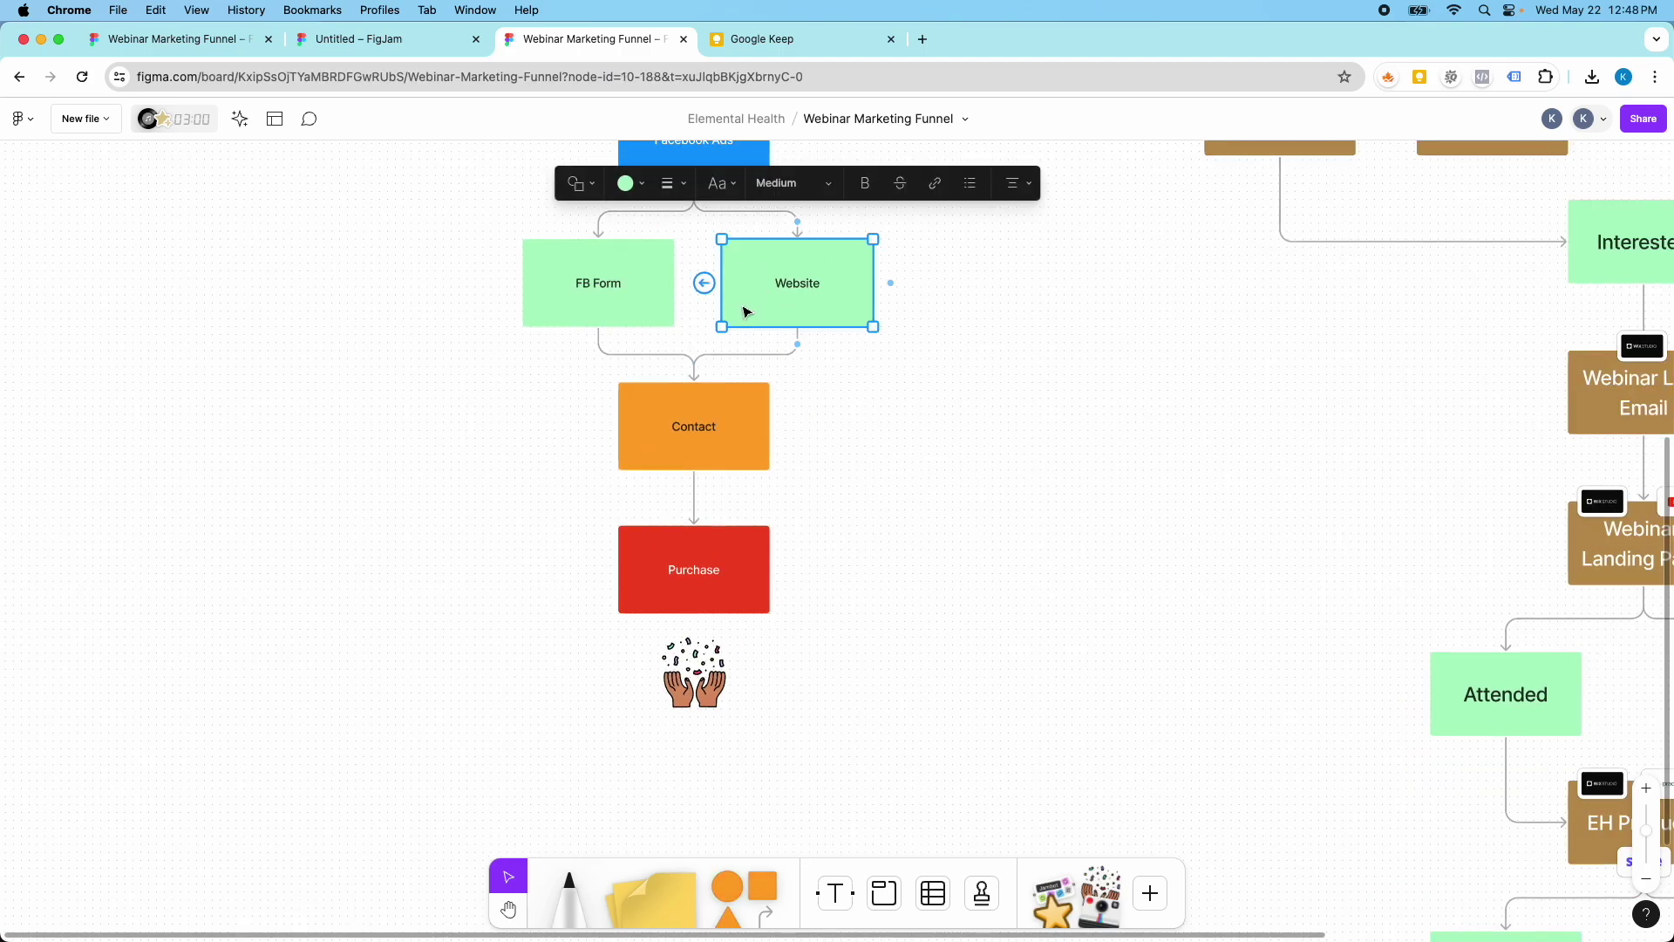
{"action": "left_click", "coordinate": [640, 192]}
{"action": "scroll", "coordinate": [683, 279], "scroll_direction": "up", "scroll_amount": 2}
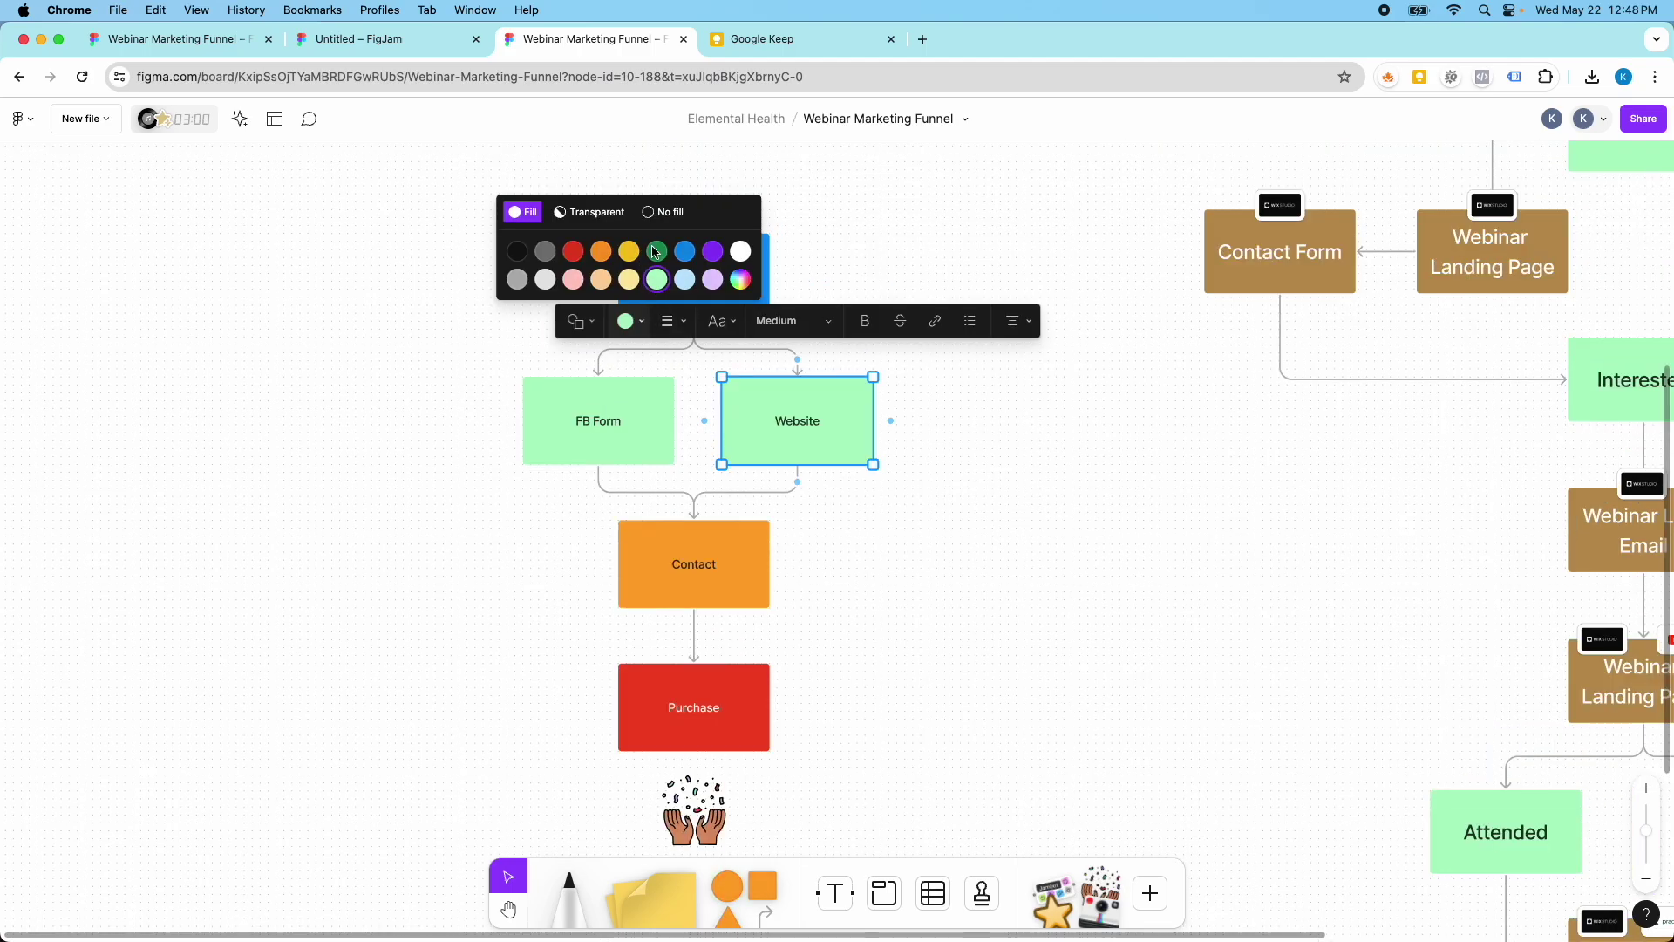
{"action": "left_click", "coordinate": [652, 253]}
{"action": "left_click", "coordinate": [649, 385]}
{"action": "left_click", "coordinate": [440, 324]}
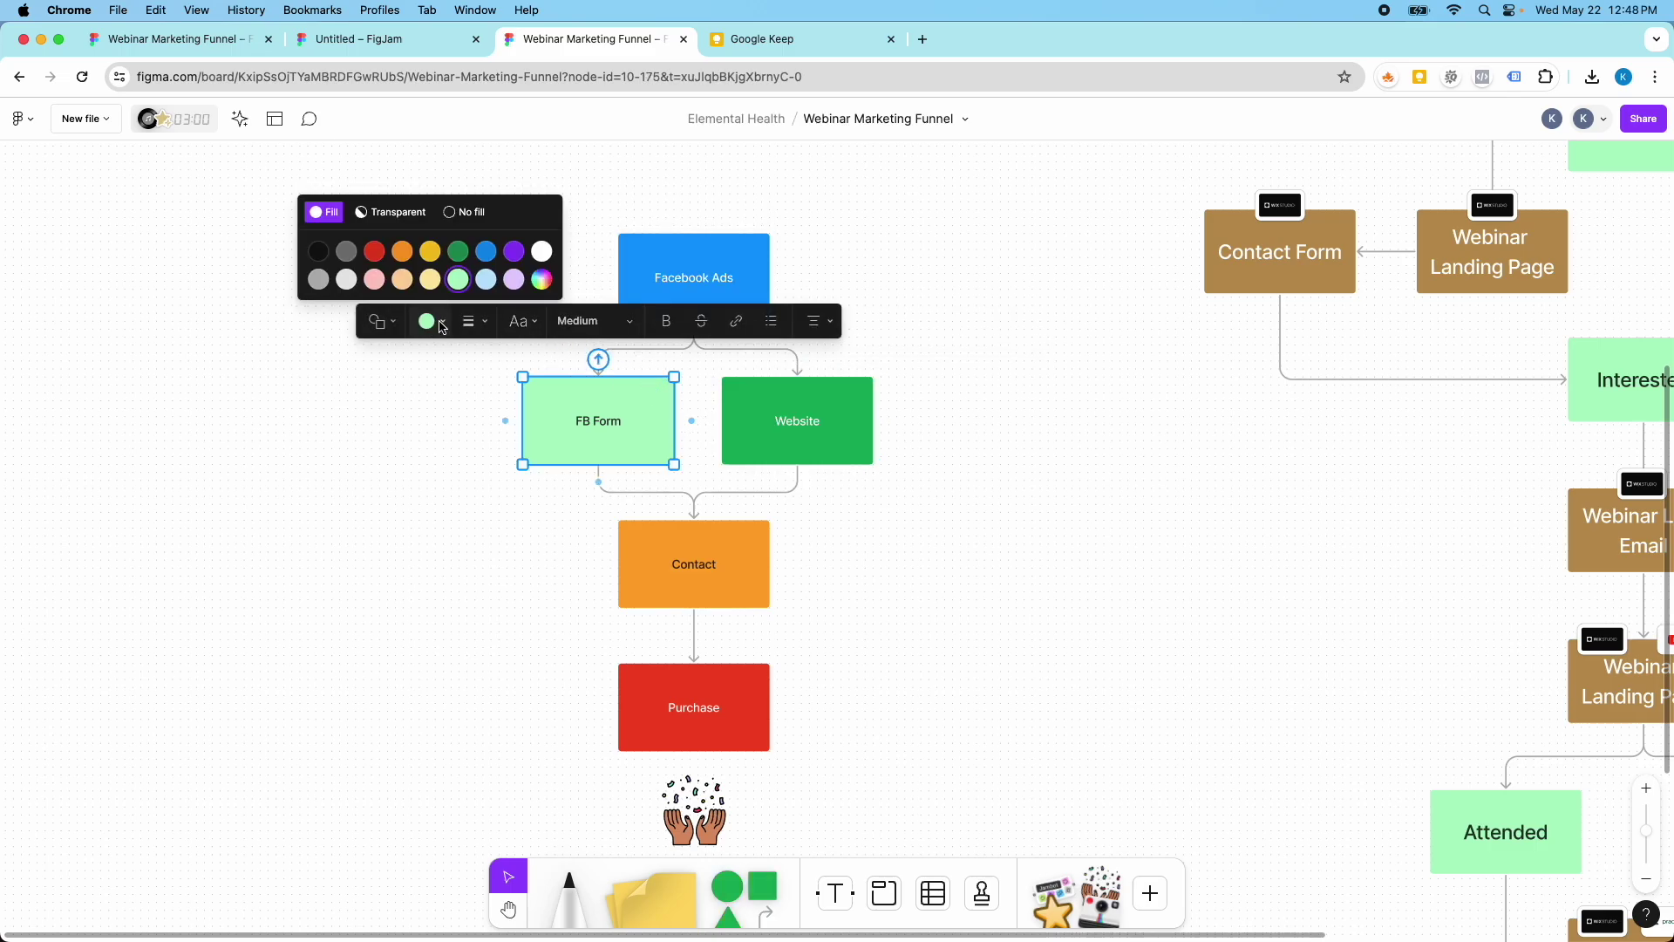
{"action": "left_click", "coordinate": [457, 253]}
{"action": "left_click", "coordinate": [963, 352]}
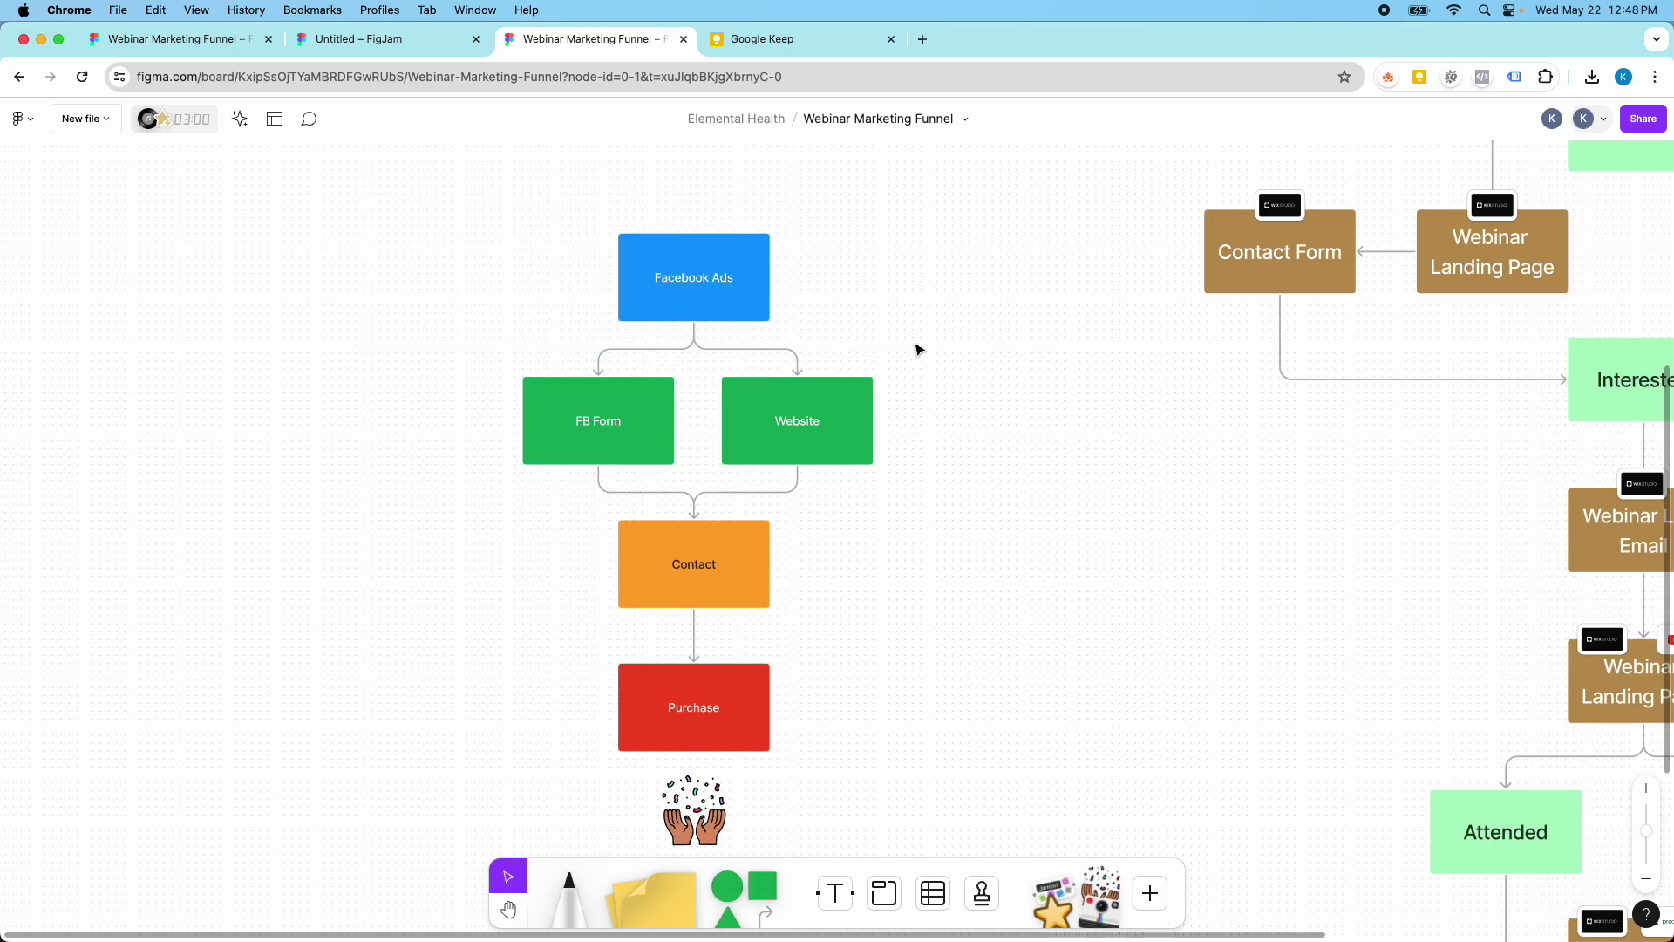
Step: Nudge the Contact box slightly down
{"action": "scroll", "coordinate": [886, 362], "scroll_direction": "down", "scroll_amount": 3}
{"action": "scroll", "coordinate": [885, 366], "scroll_direction": "up", "scroll_amount": 3}
{"action": "scroll", "coordinate": [819, 523], "scroll_direction": "down", "scroll_amount": 2}
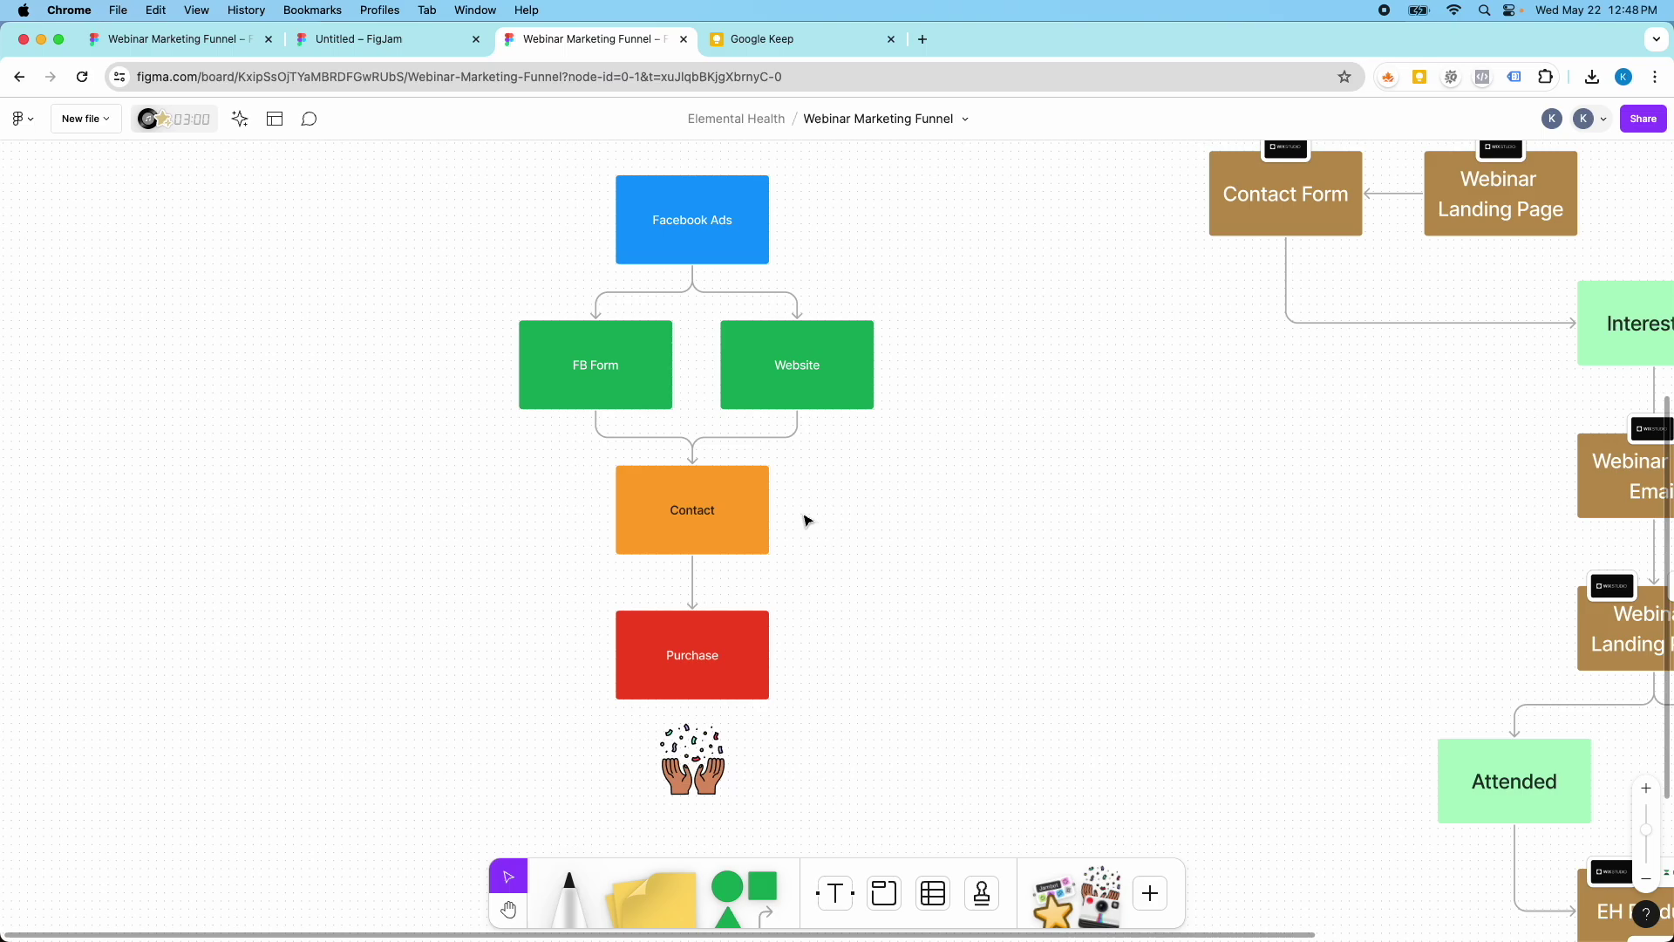
{"action": "left_click_drag", "start_coordinate": [755, 512], "coordinate": [759, 529]}
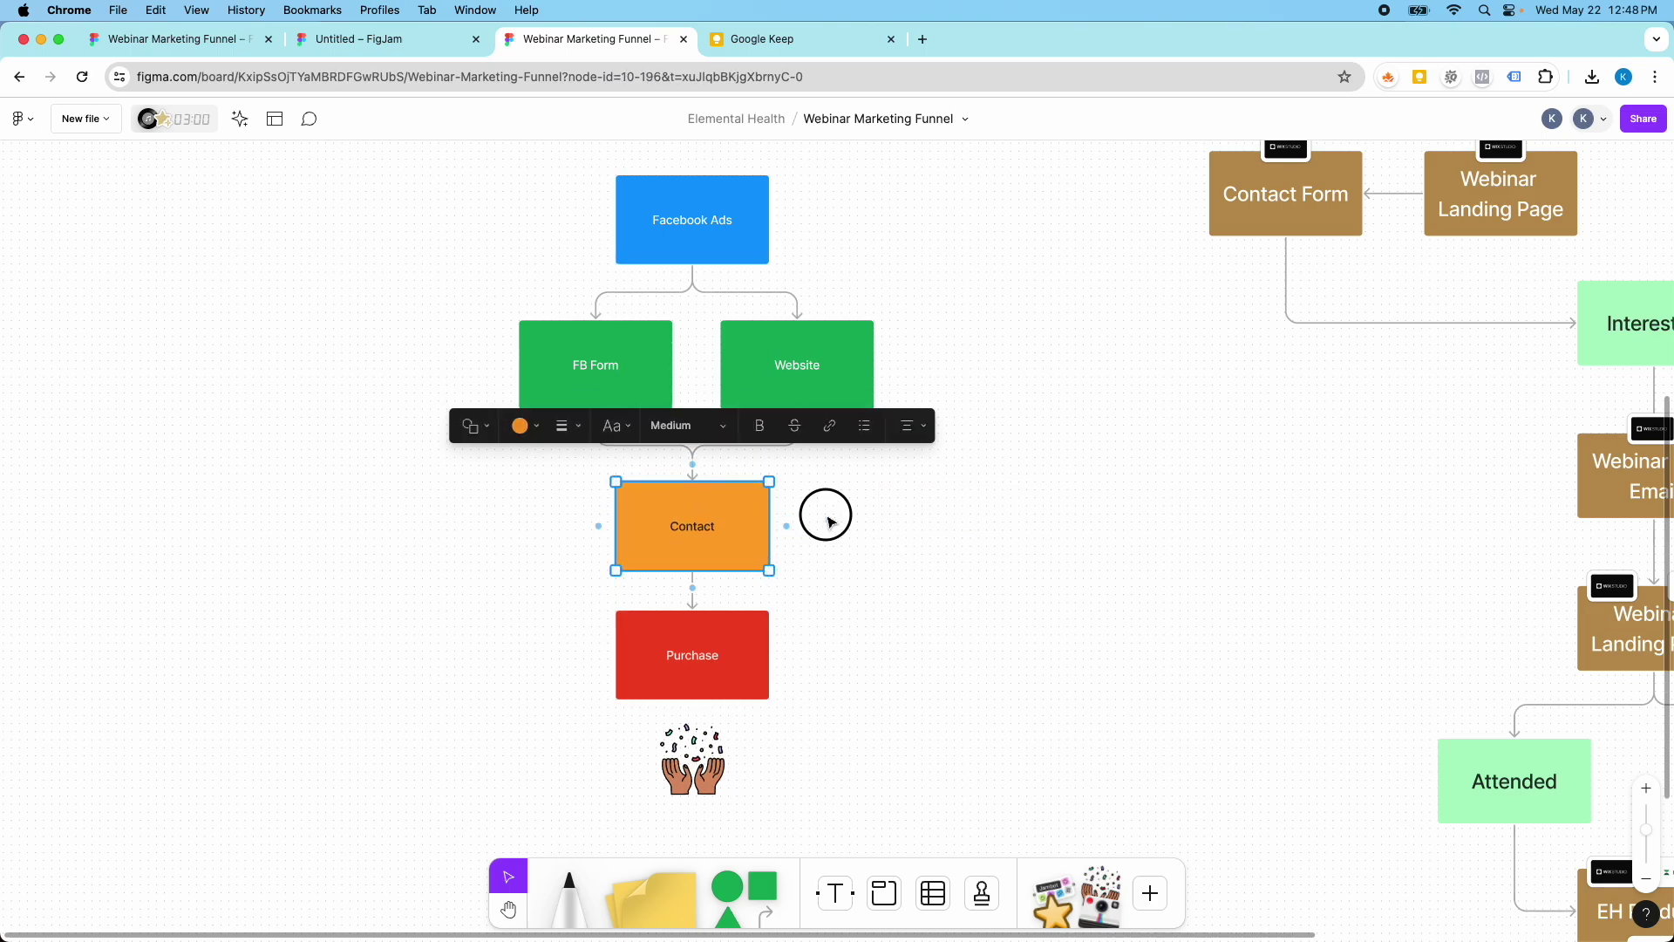
{"action": "left_click", "coordinate": [827, 520]}
{"action": "scroll", "coordinate": [676, 373], "scroll_direction": "up", "scroll_amount": 2}
Step: Add a sticky note beside the funnel, then delete the empty note
{"action": "scroll", "coordinate": [697, 364], "scroll_direction": "down", "scroll_amount": 4}
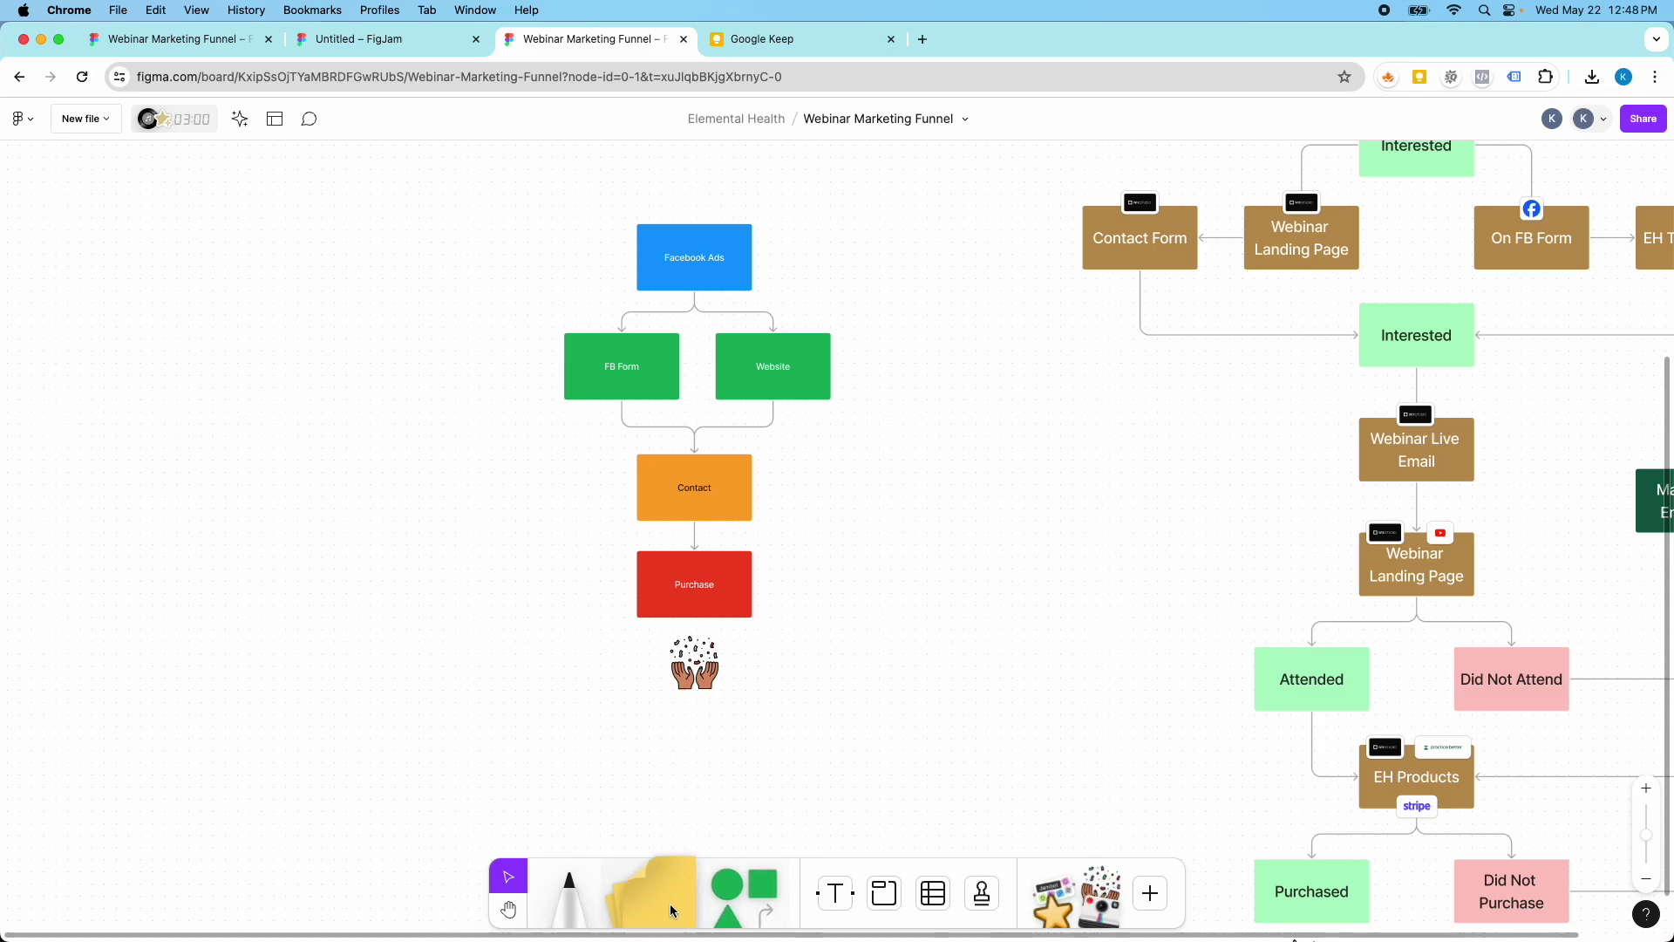
{"action": "left_click_drag", "start_coordinate": [650, 893], "coordinate": [828, 535]}
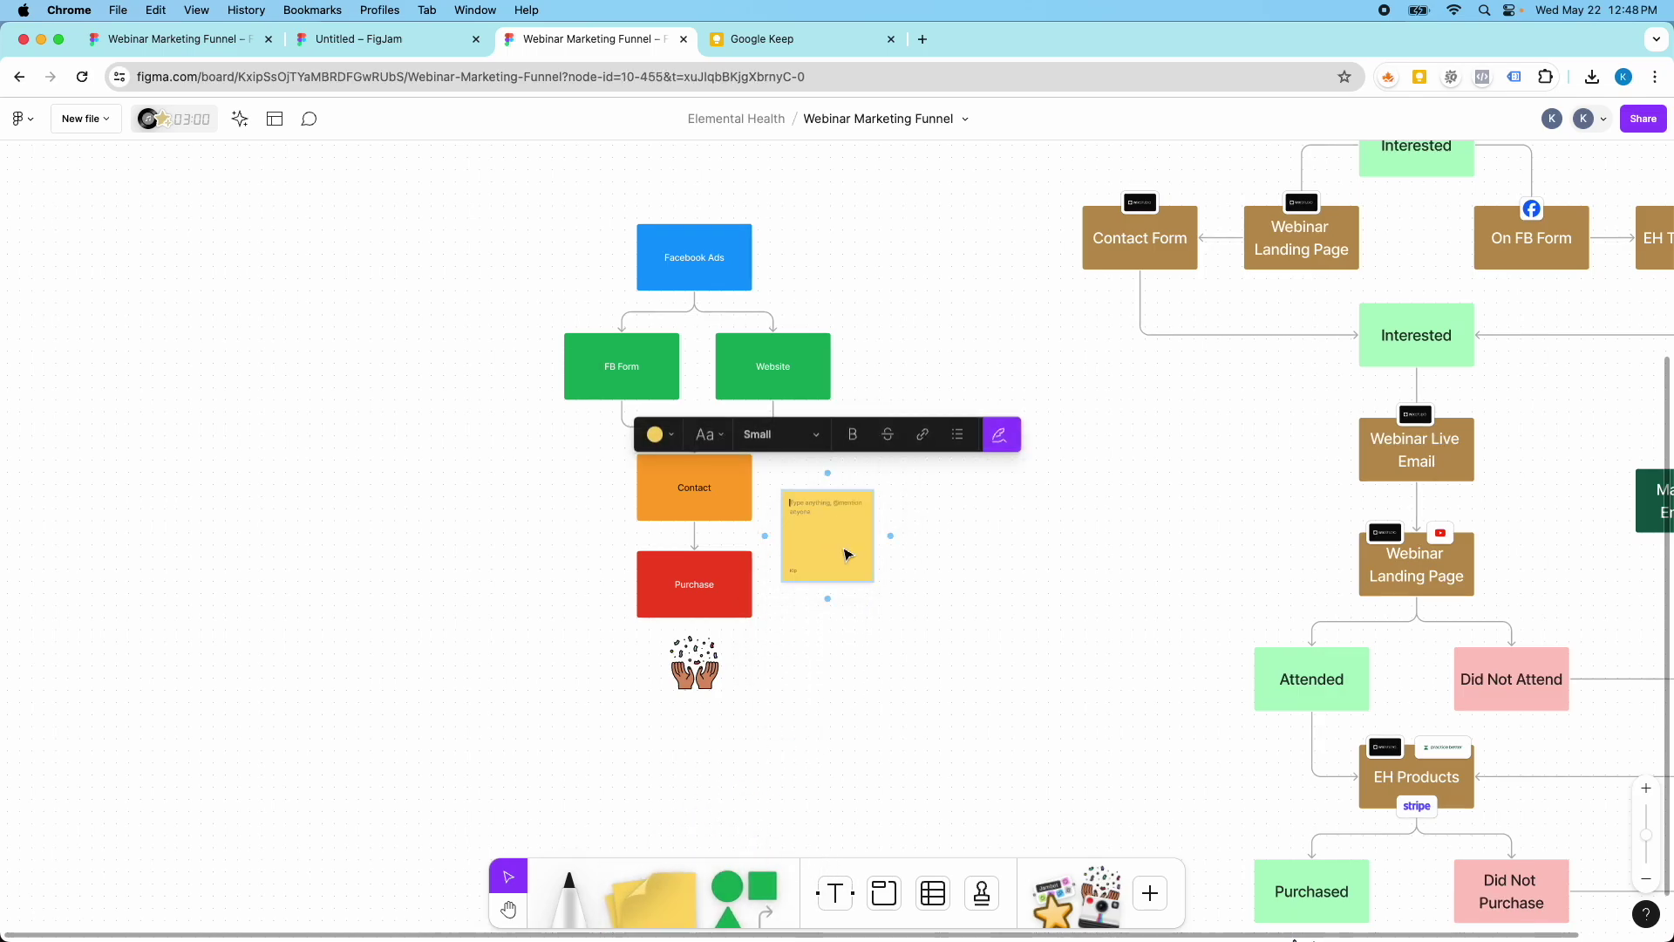
{"action": "left_click", "coordinate": [855, 526]}
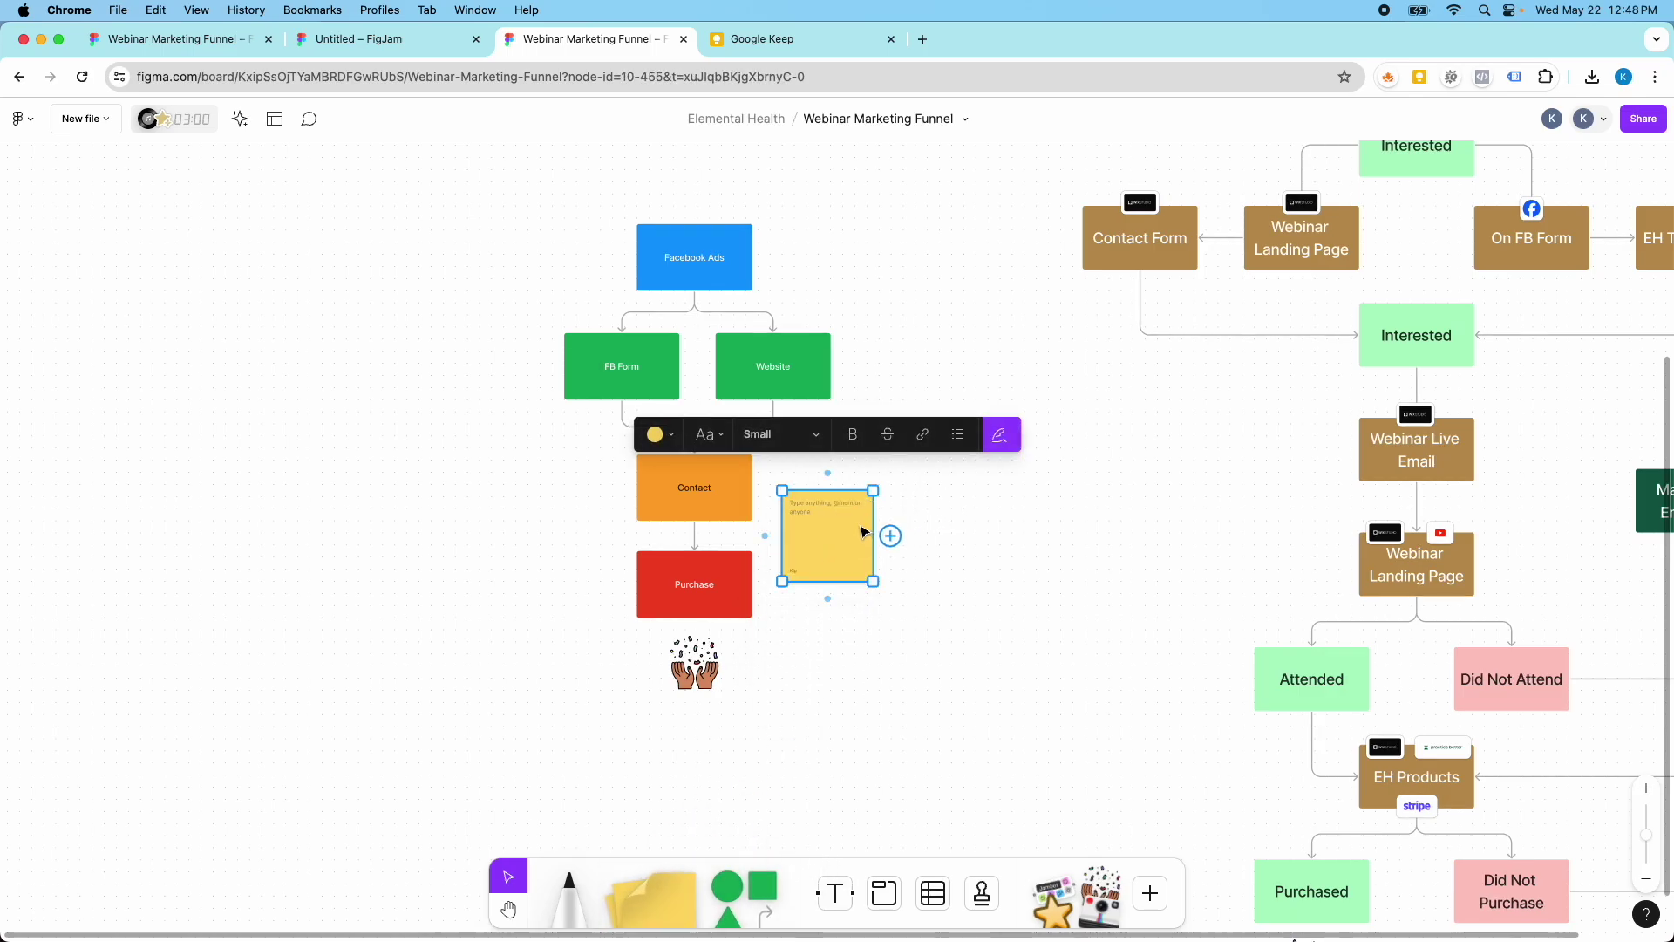
{"action": "key", "text": "BackSpace"}
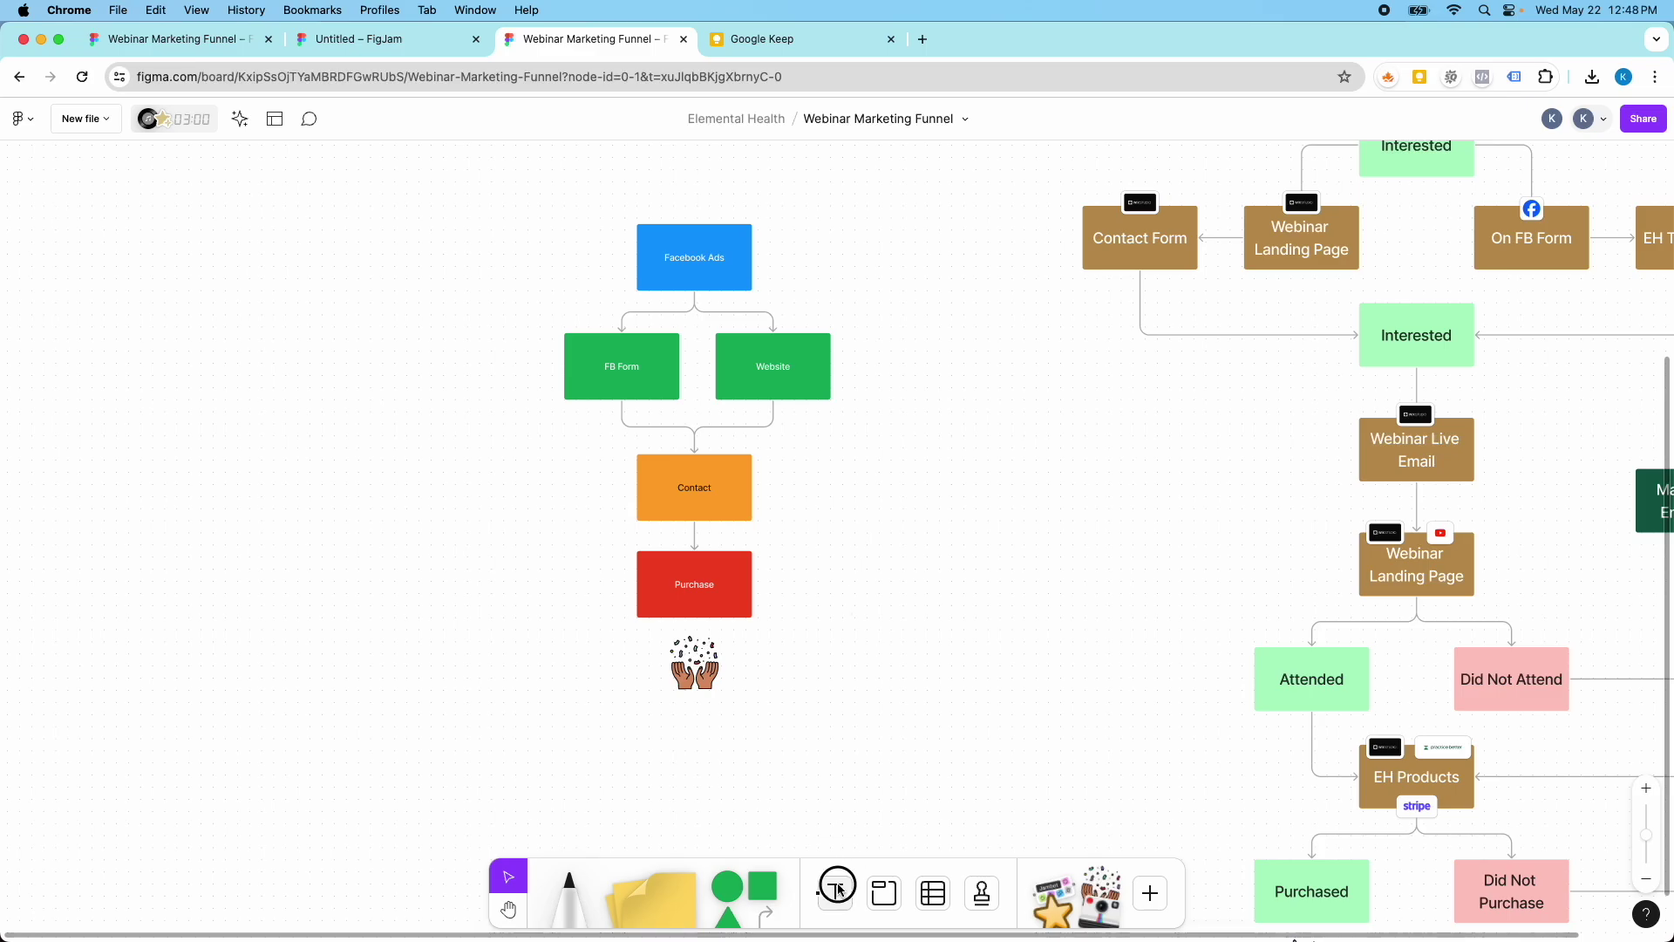
Step: Add a text box right of Contact reading 'Client to contact this lead directly!'
{"action": "left_click", "coordinate": [835, 890]}
{"action": "left_click", "coordinate": [789, 489]}
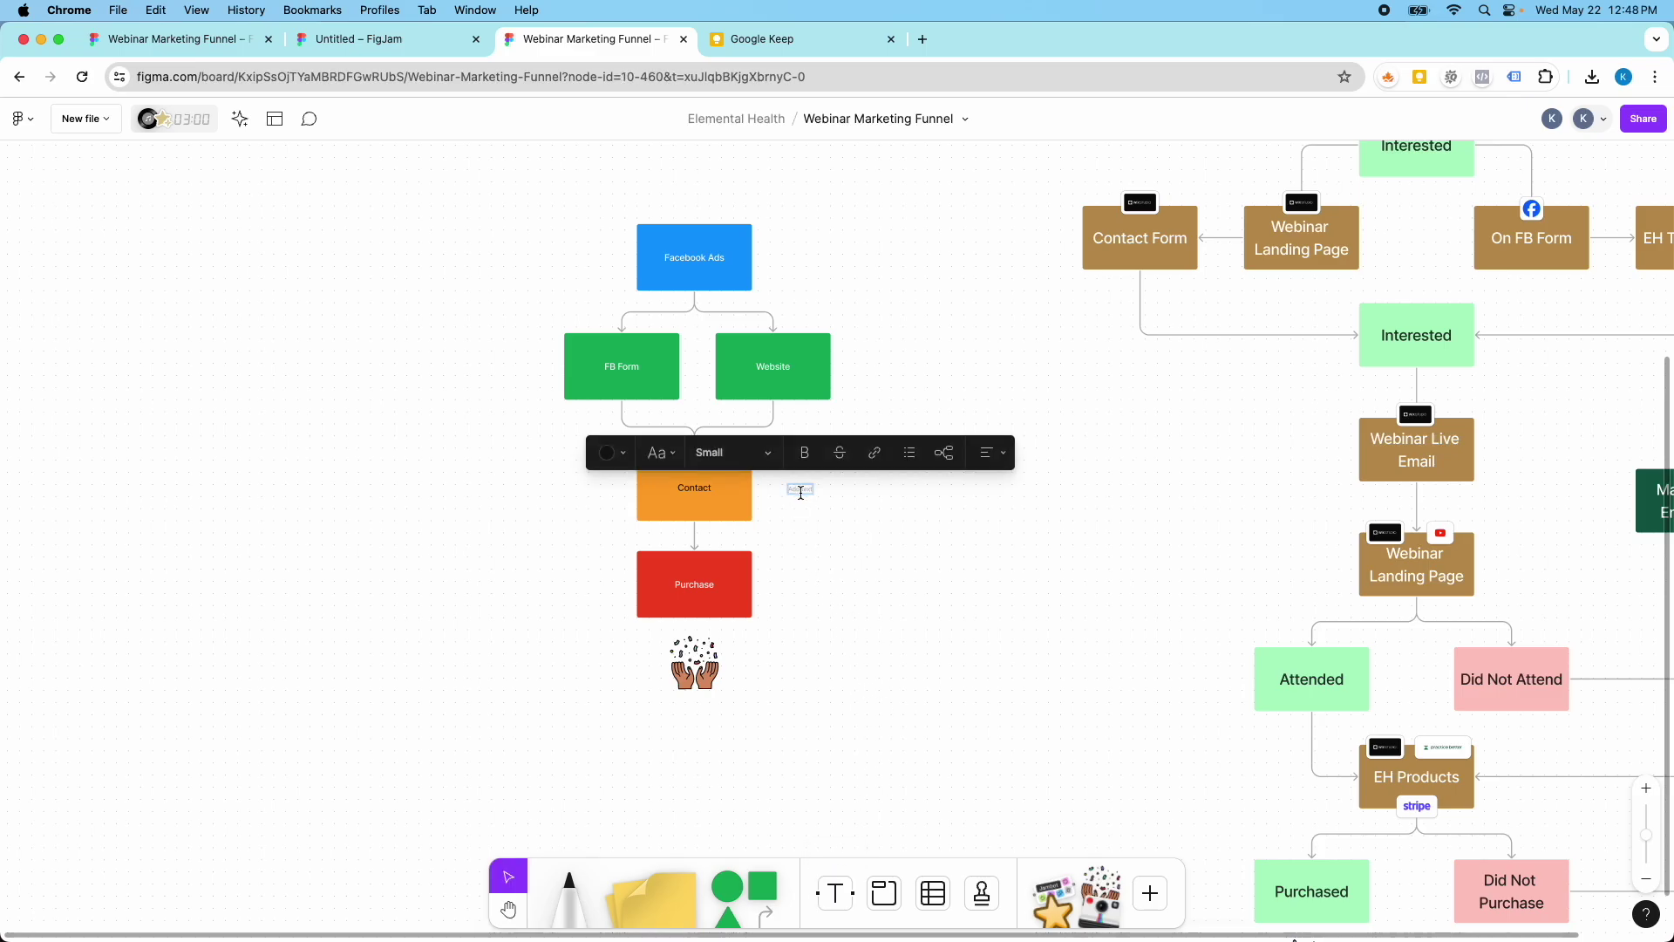
{"action": "scroll", "coordinate": [800, 493], "scroll_direction": "up", "scroll_amount": 8}
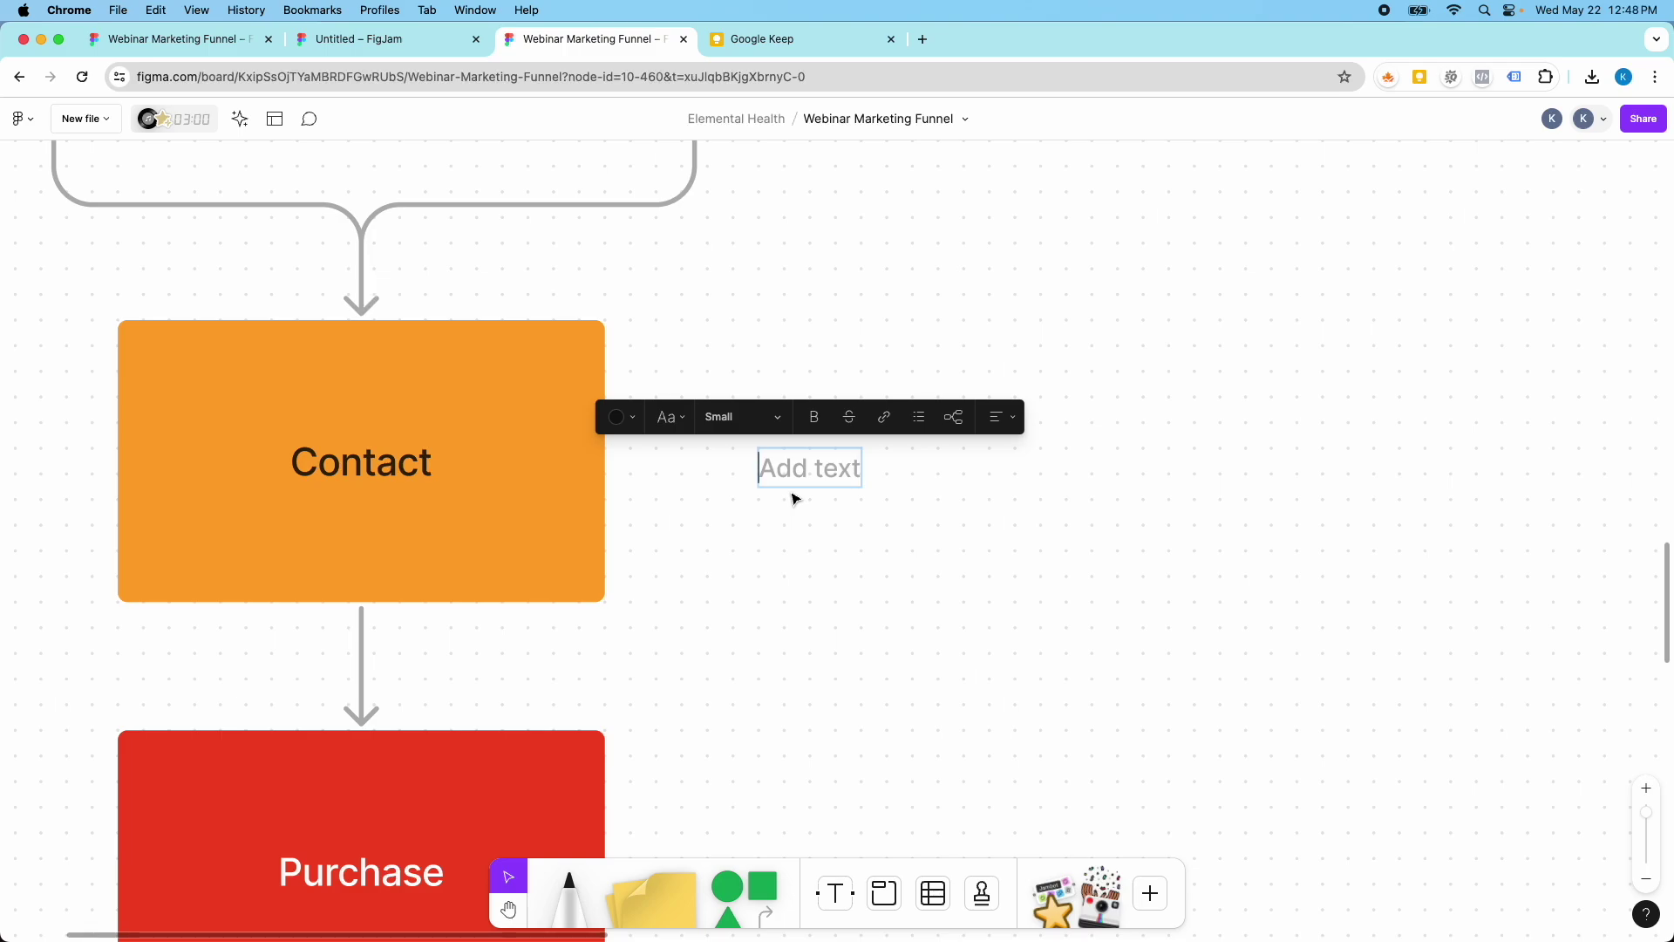
{"action": "type", "text": "Client to "}
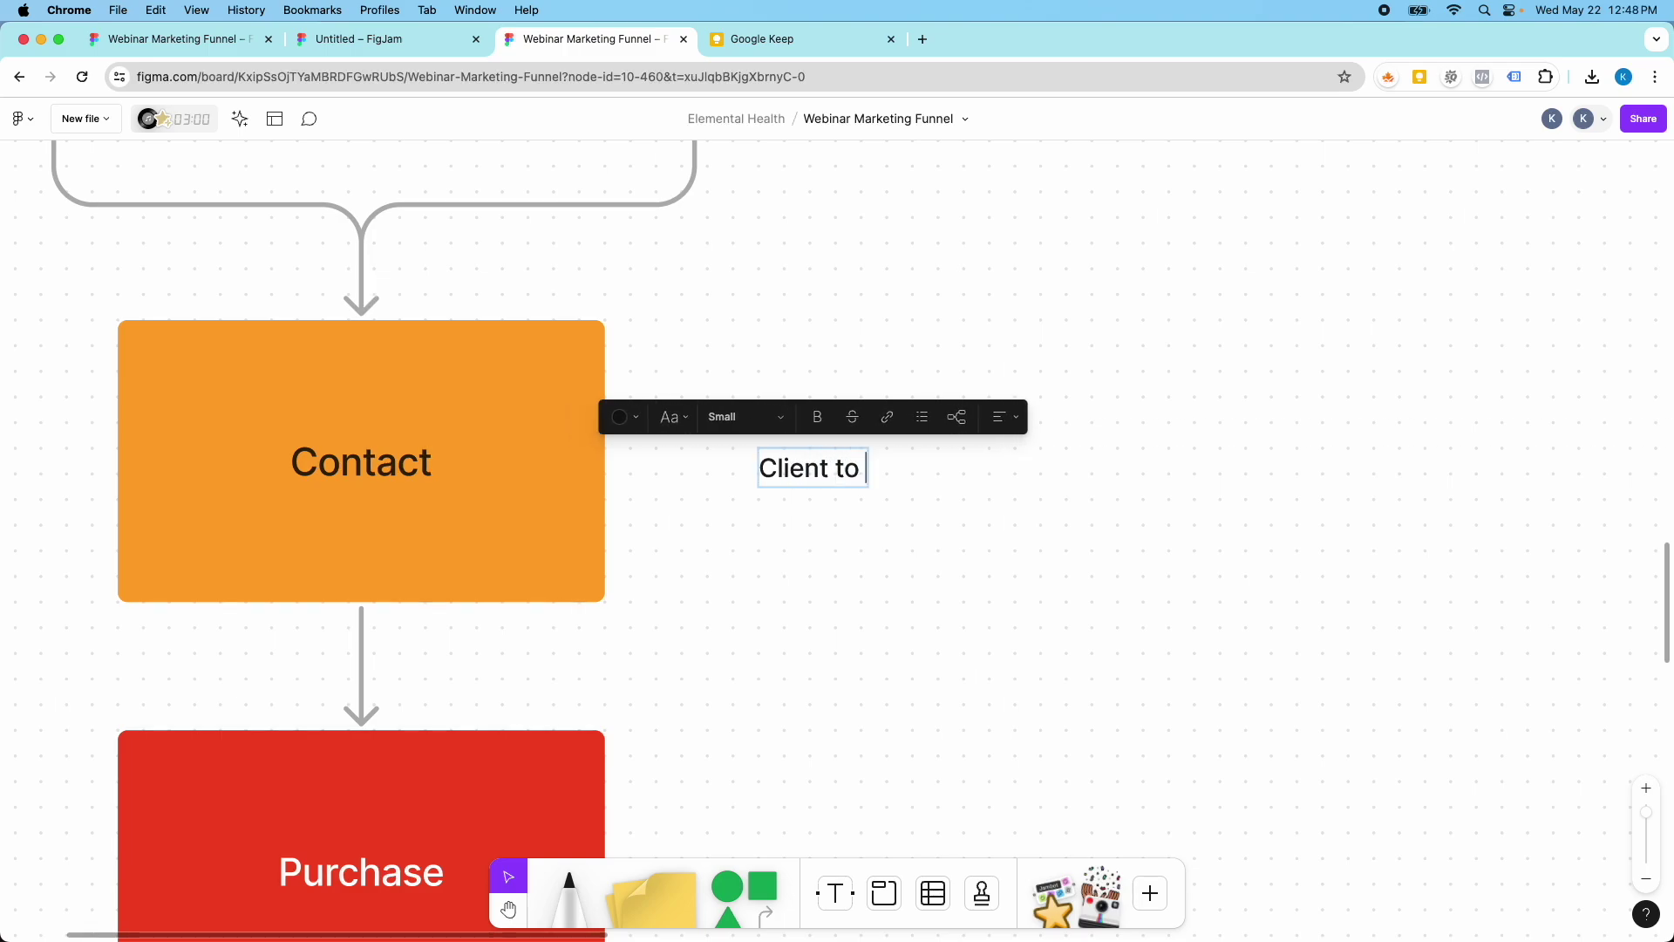
{"action": "type", "text": "contact his l"}
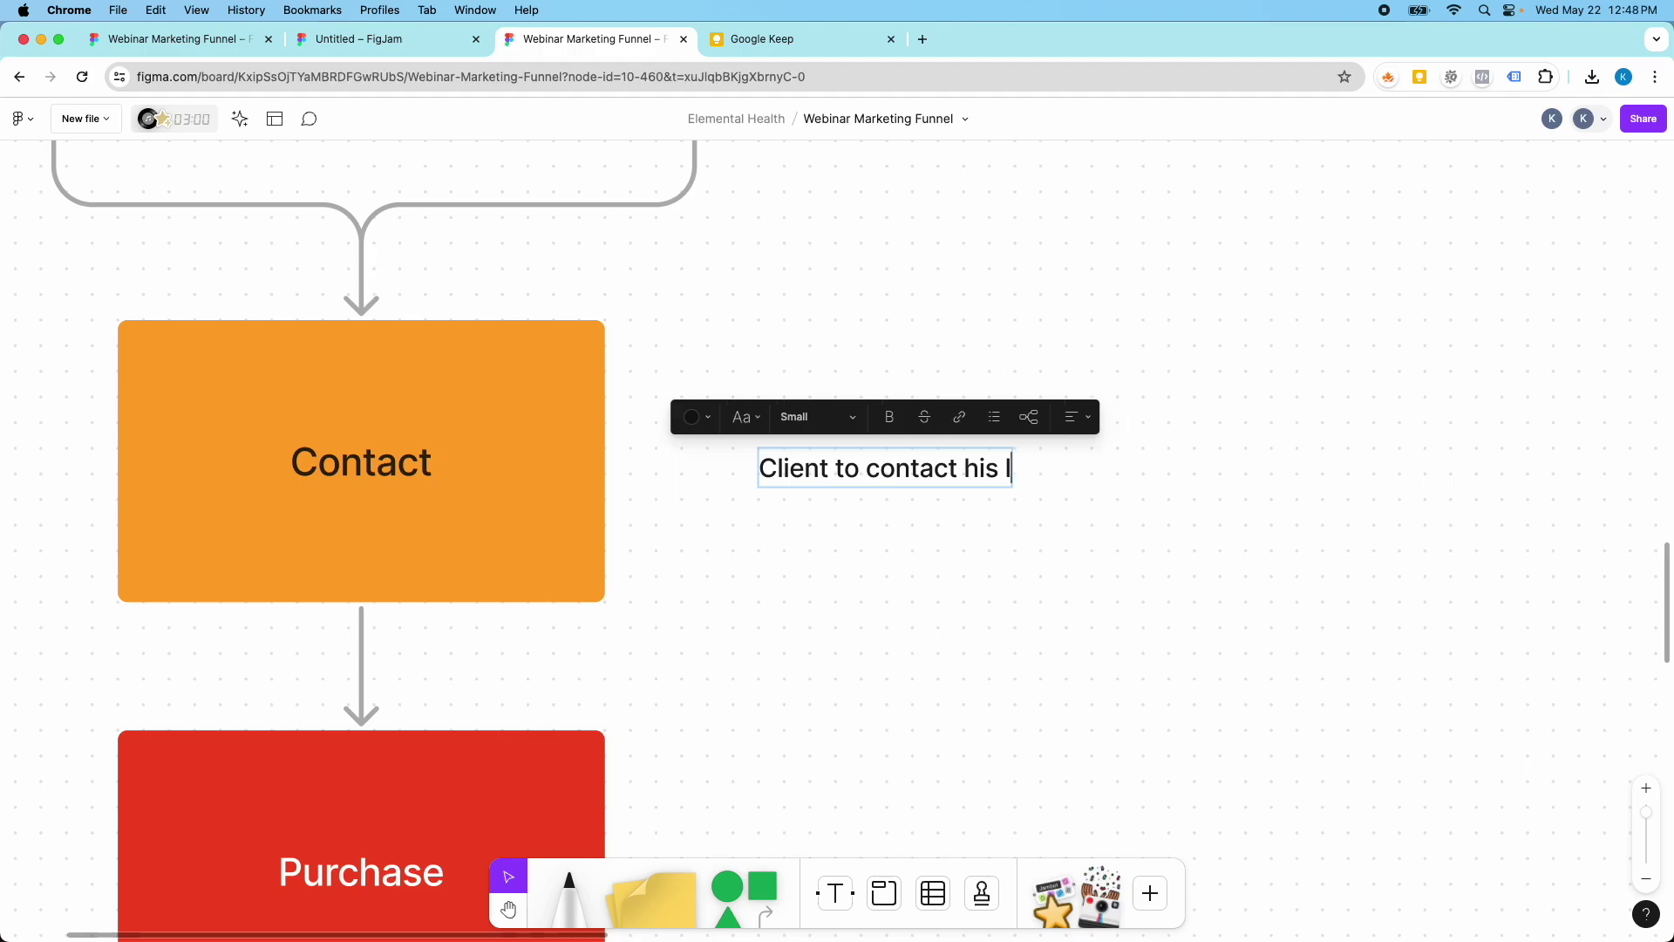
{"action": "key", "text": "BackSpace"}
{"action": "key", "text": "BackSpace"}
{"action": "key", "text": "BackSpace"}
{"action": "key", "text": "BackSpace"}
{"action": "key", "text": "BackSpace"}
{"action": "type", "text": "this lead dire"}
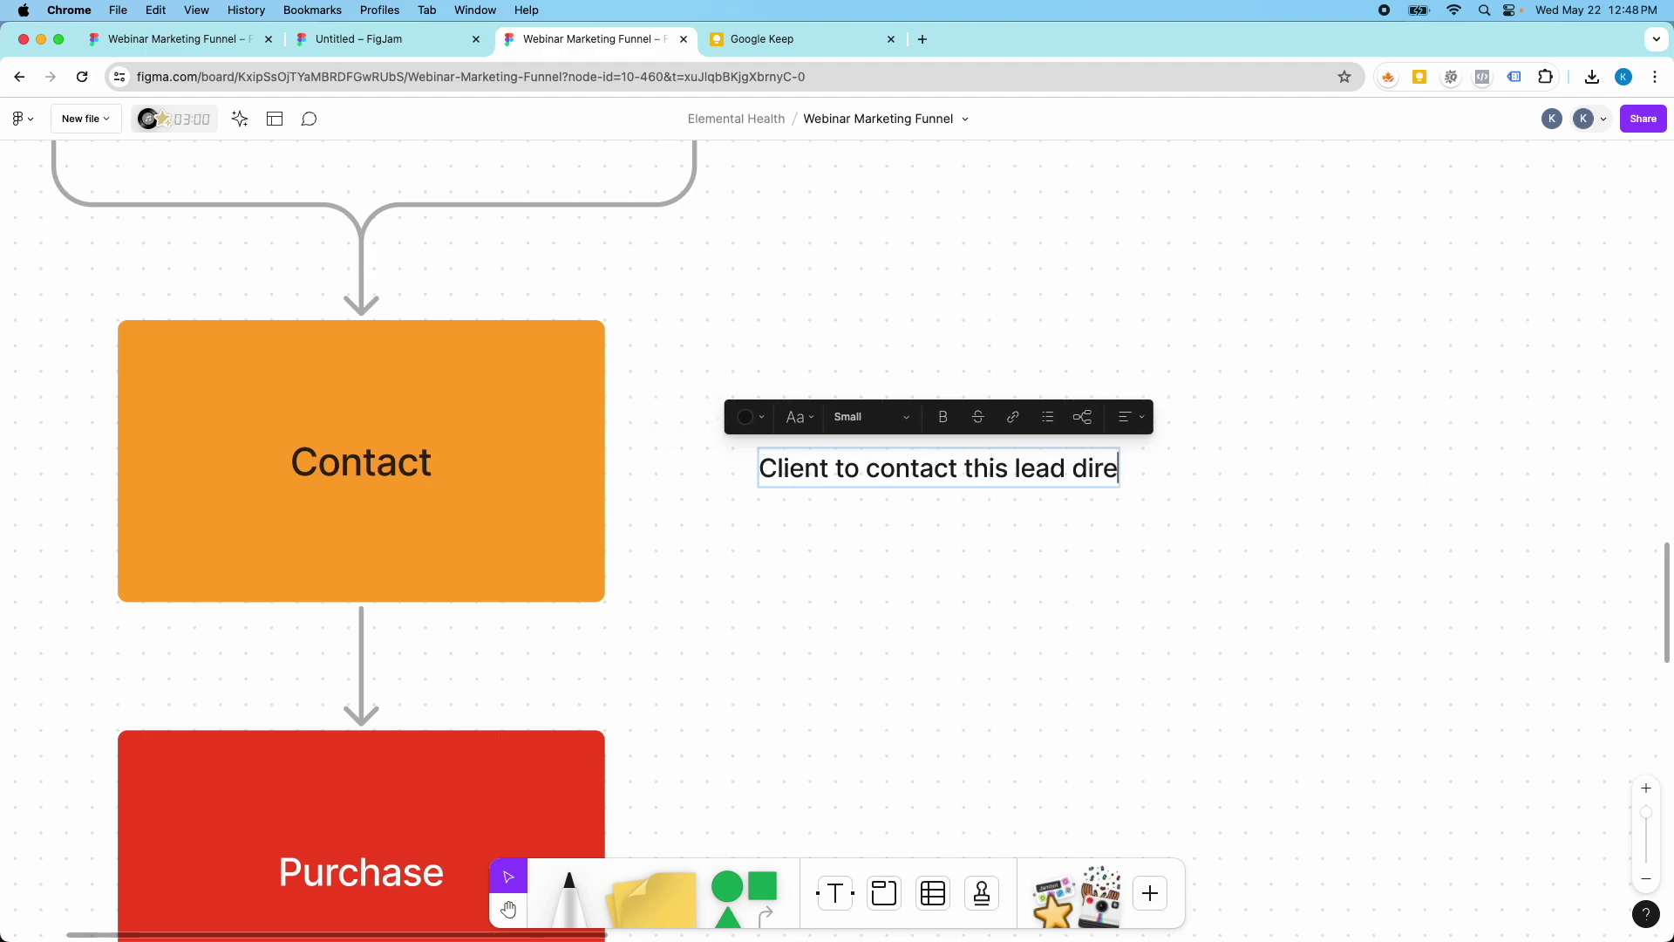
{"action": "type", "text": "ctly!"}
{"action": "key", "text": "Escape"}
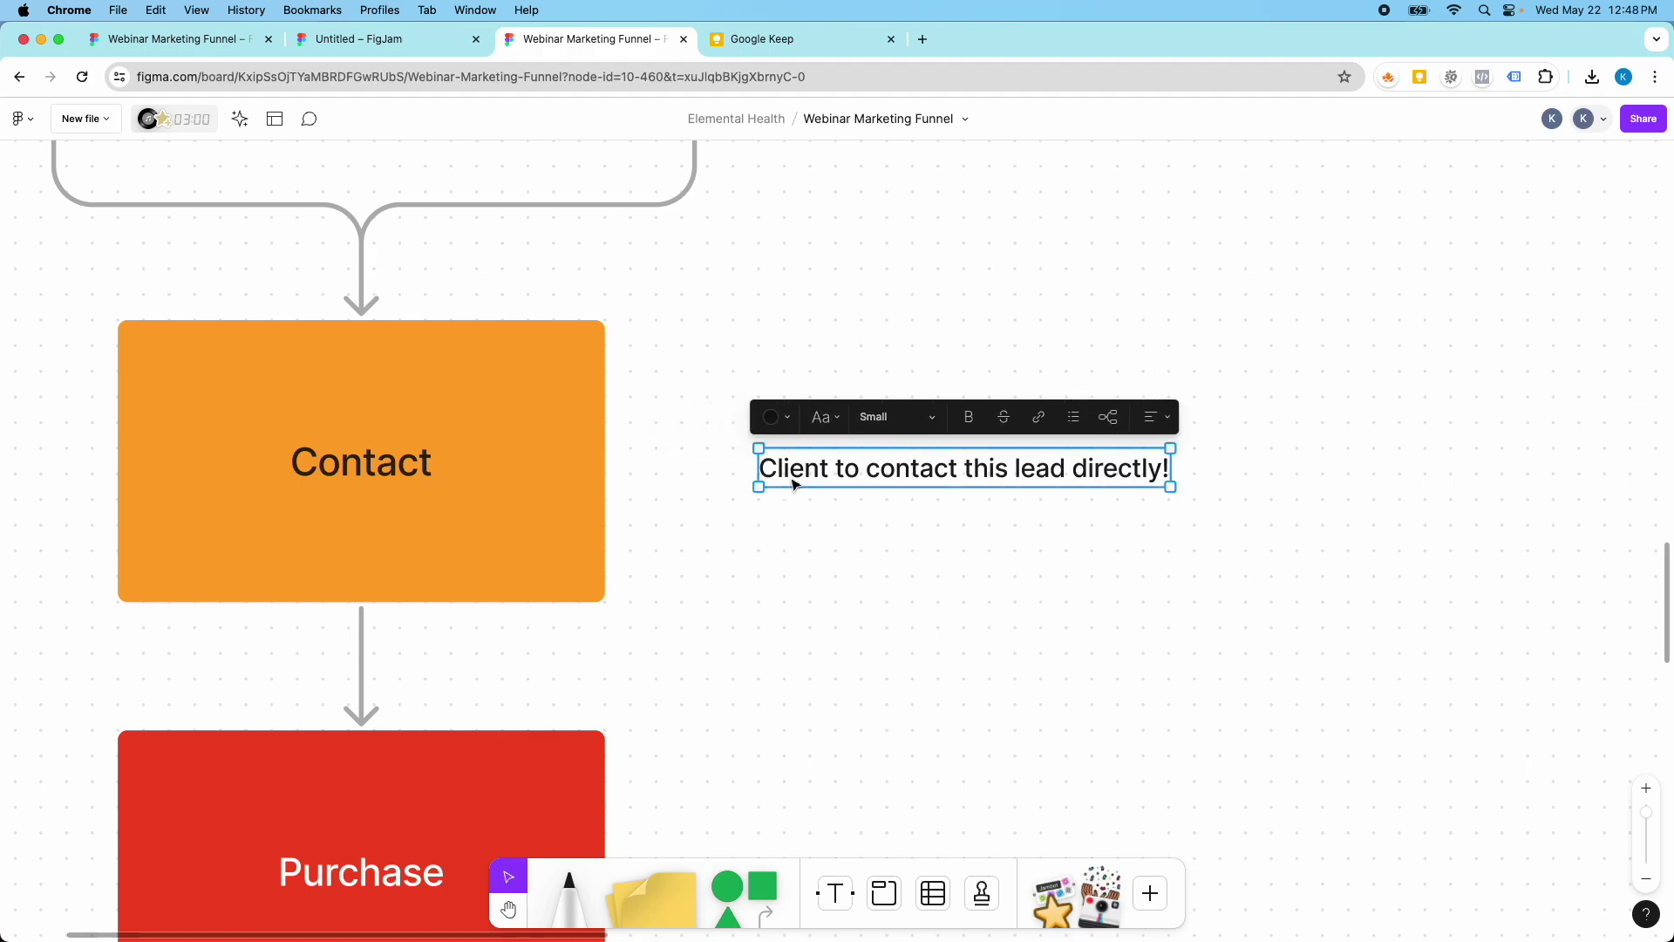
Step: Make the note text Large and move it level with the Contact box
{"action": "left_click", "coordinate": [872, 417]}
{"action": "left_click", "coordinate": [876, 486]}
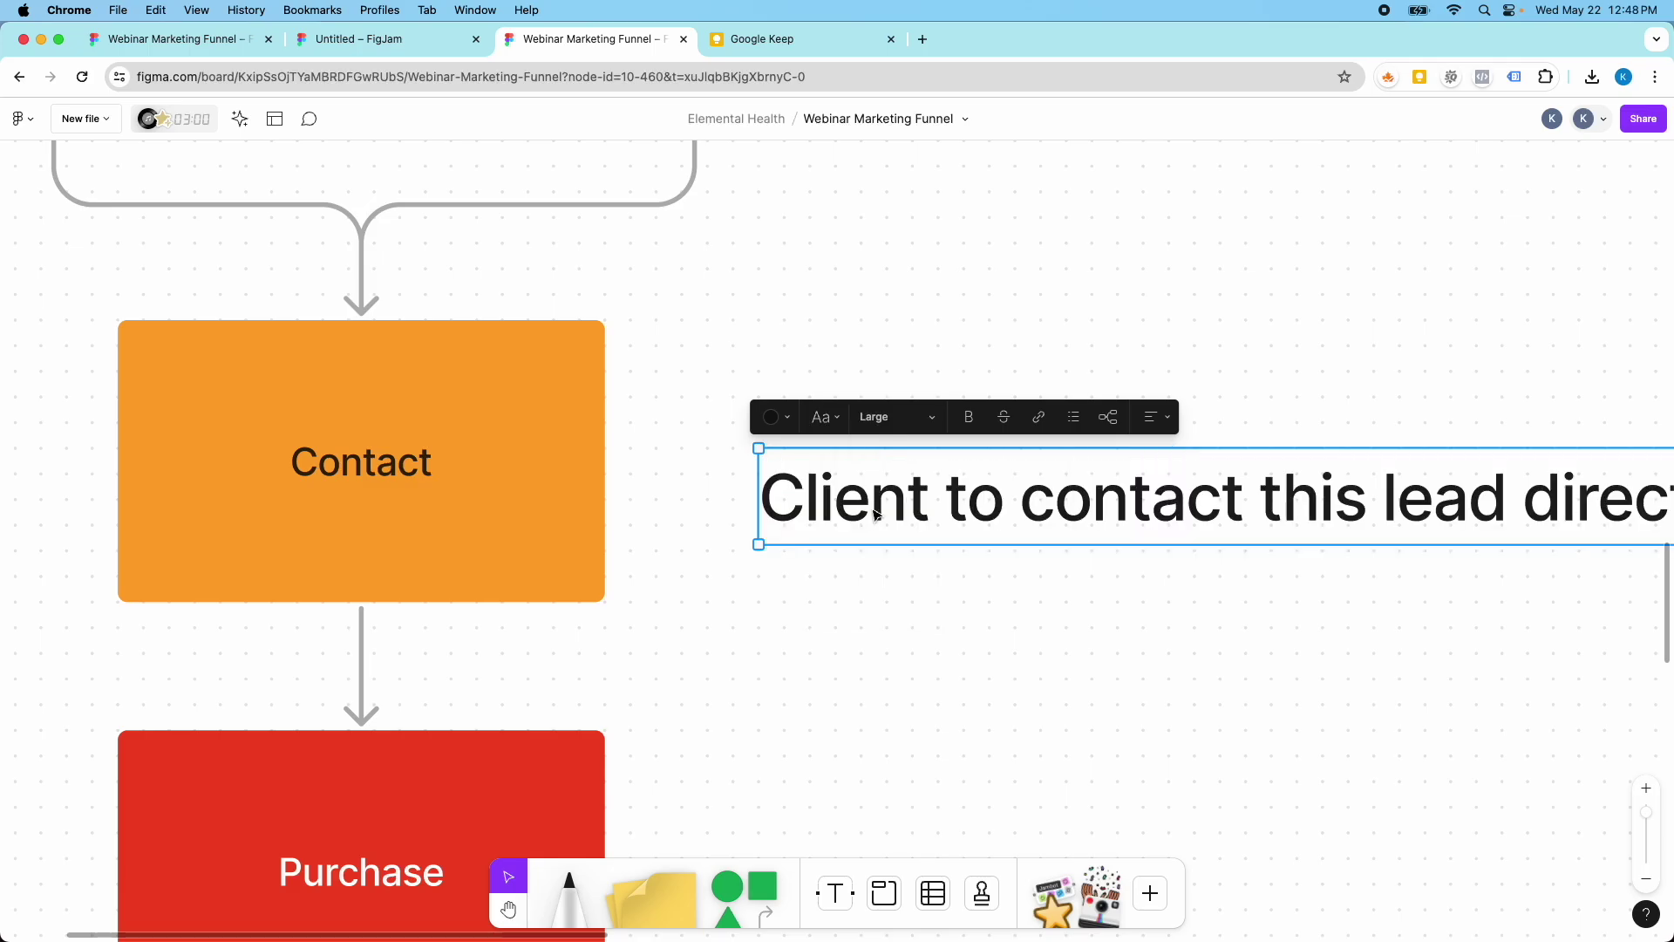
{"action": "scroll", "coordinate": [854, 537], "scroll_direction": "down", "scroll_amount": 5}
{"action": "left_click", "coordinate": [964, 558]}
{"action": "left_click_drag", "start_coordinate": [962, 538], "coordinate": [1003, 521]}
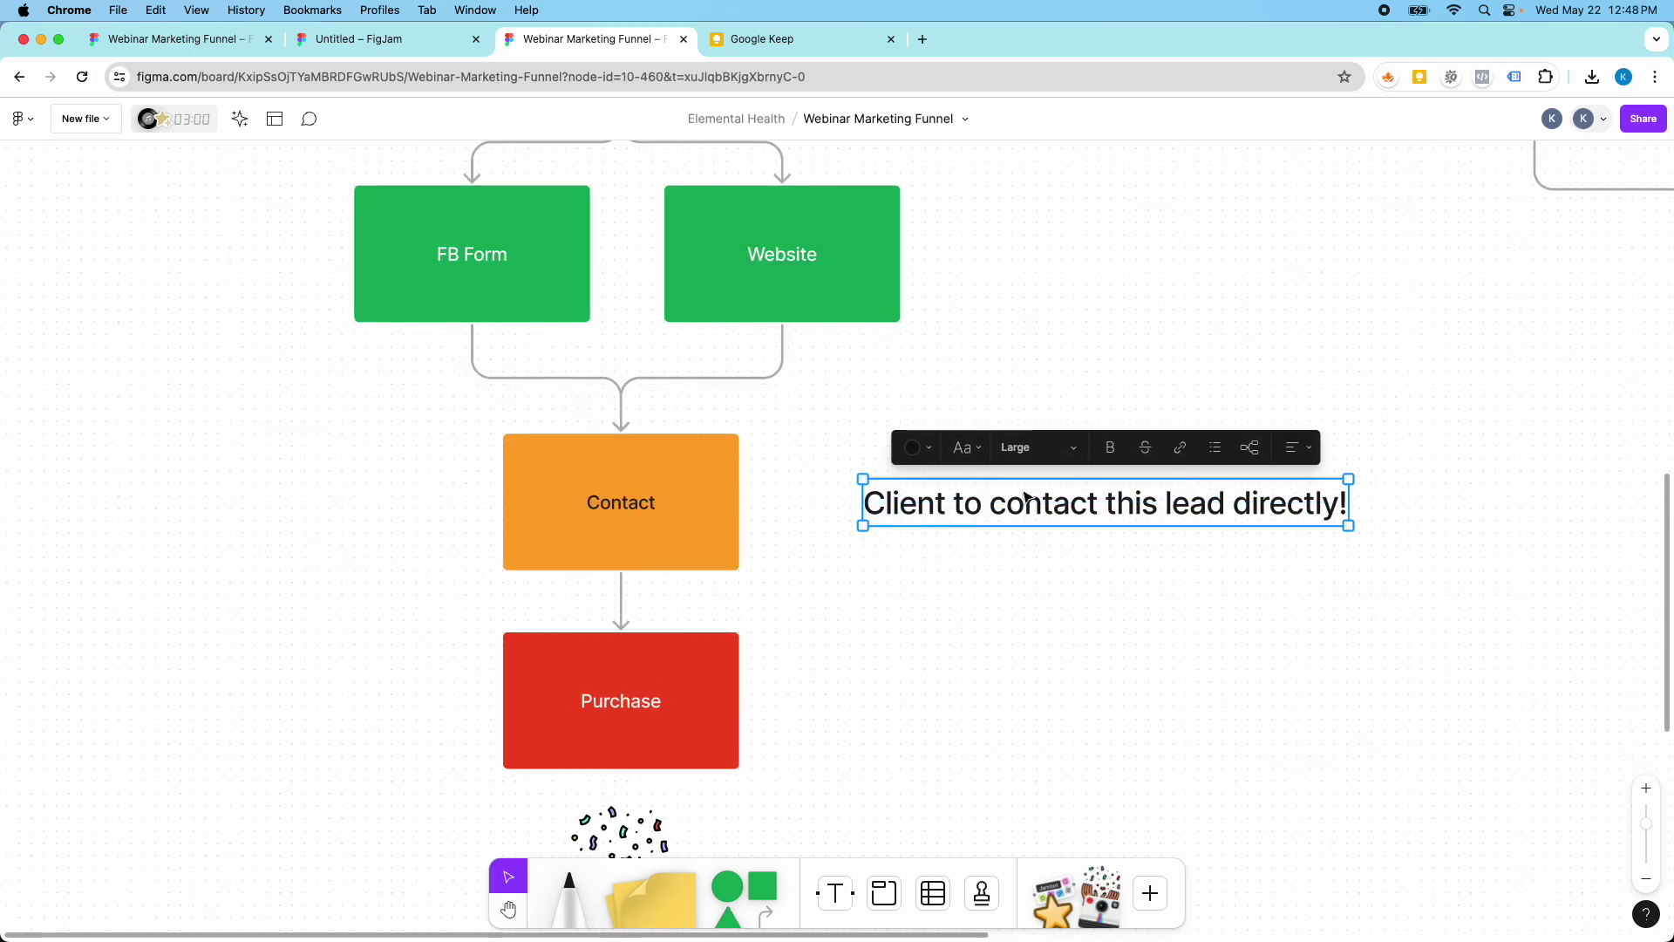
Step: Connect the Contact box's right side to the note with an arrow
{"action": "left_click", "coordinate": [1019, 595]}
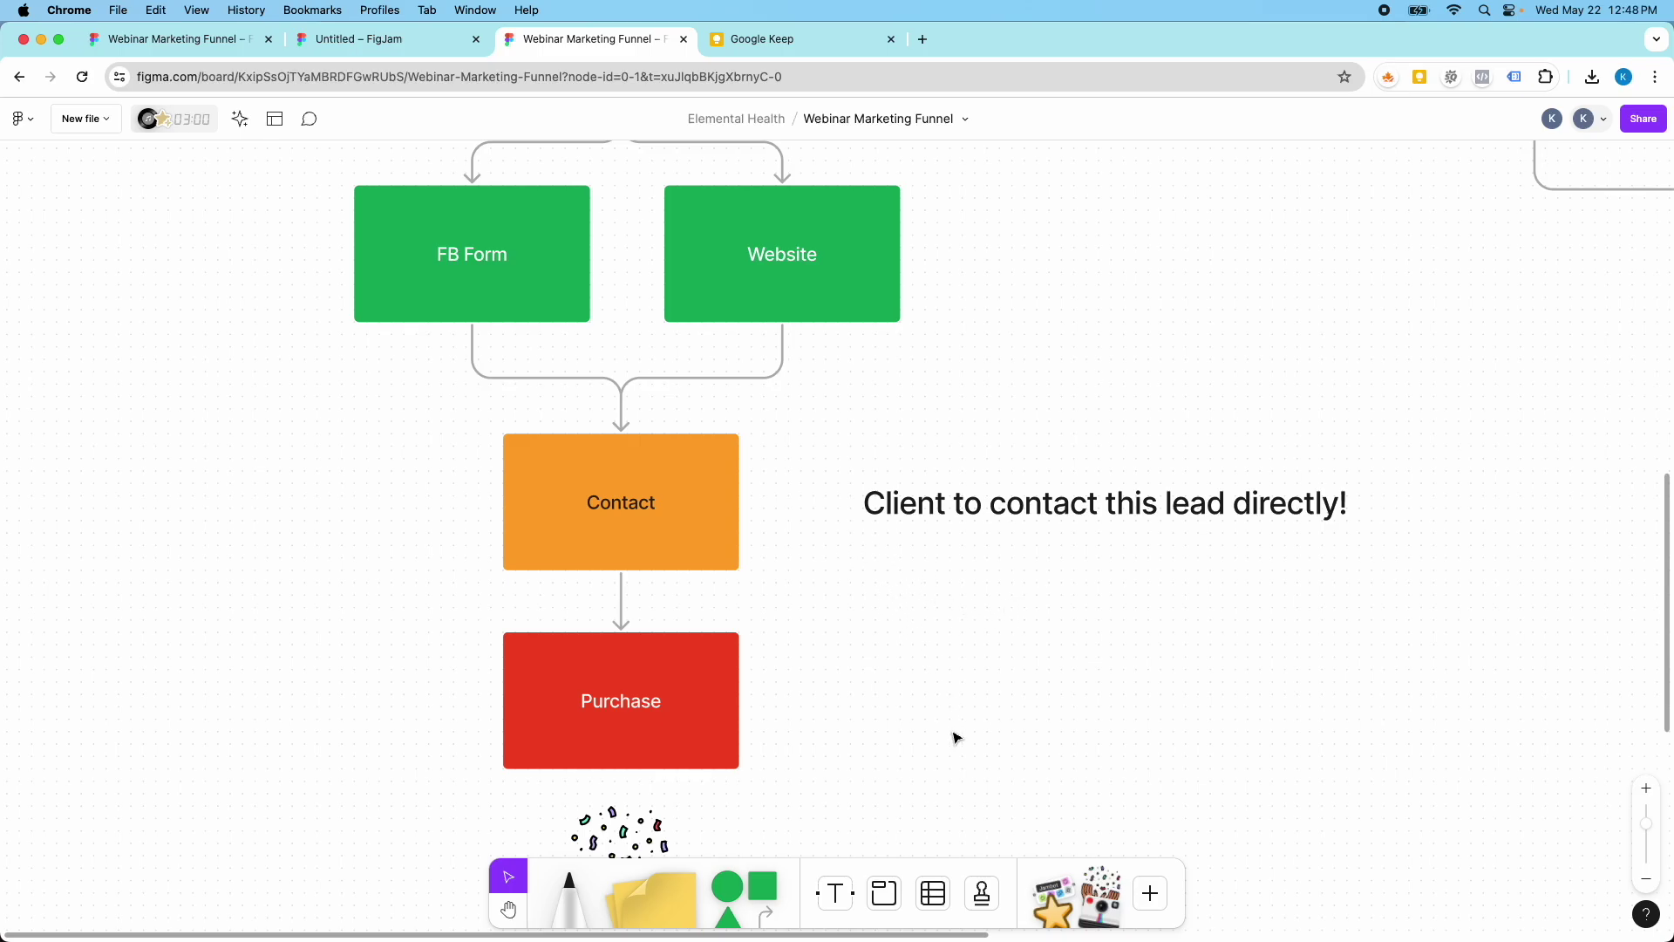
{"action": "left_click_drag", "start_coordinate": [766, 914], "coordinate": [812, 520]}
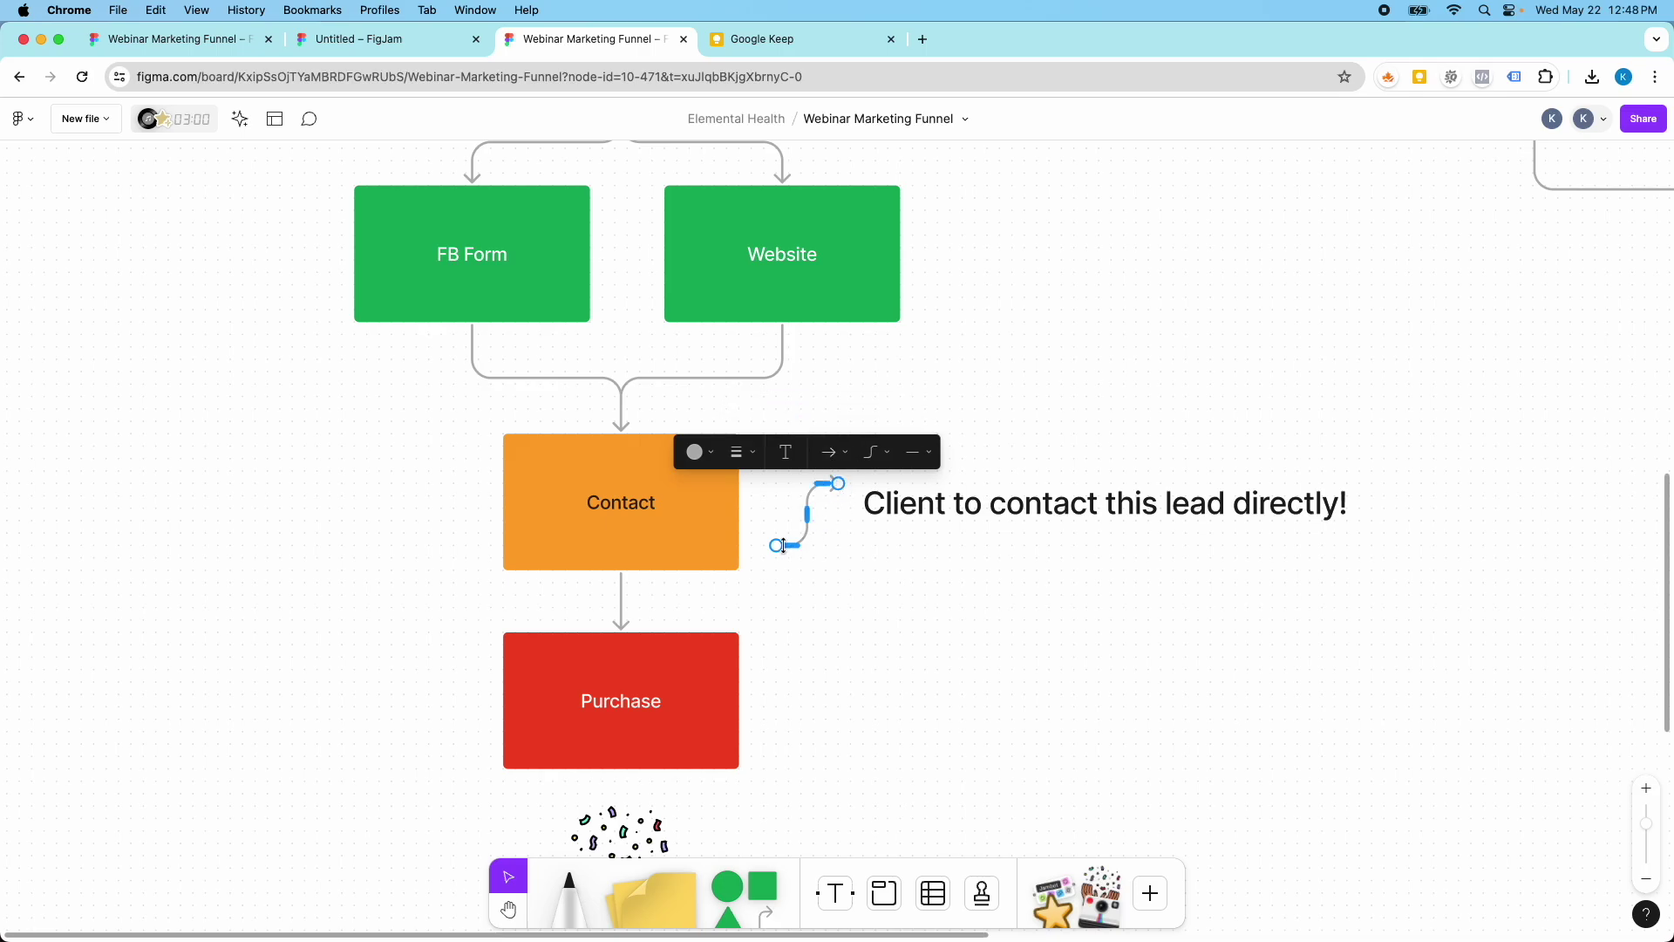
{"action": "left_click_drag", "start_coordinate": [783, 546], "coordinate": [746, 518]}
{"action": "left_click_drag", "start_coordinate": [837, 483], "coordinate": [863, 502]}
{"action": "left_click", "coordinate": [895, 562]}
{"action": "scroll", "coordinate": [885, 579], "scroll_direction": "down", "scroll_amount": 5}
{"action": "scroll", "coordinate": [884, 583], "scroll_direction": "up", "scroll_amount": 2}
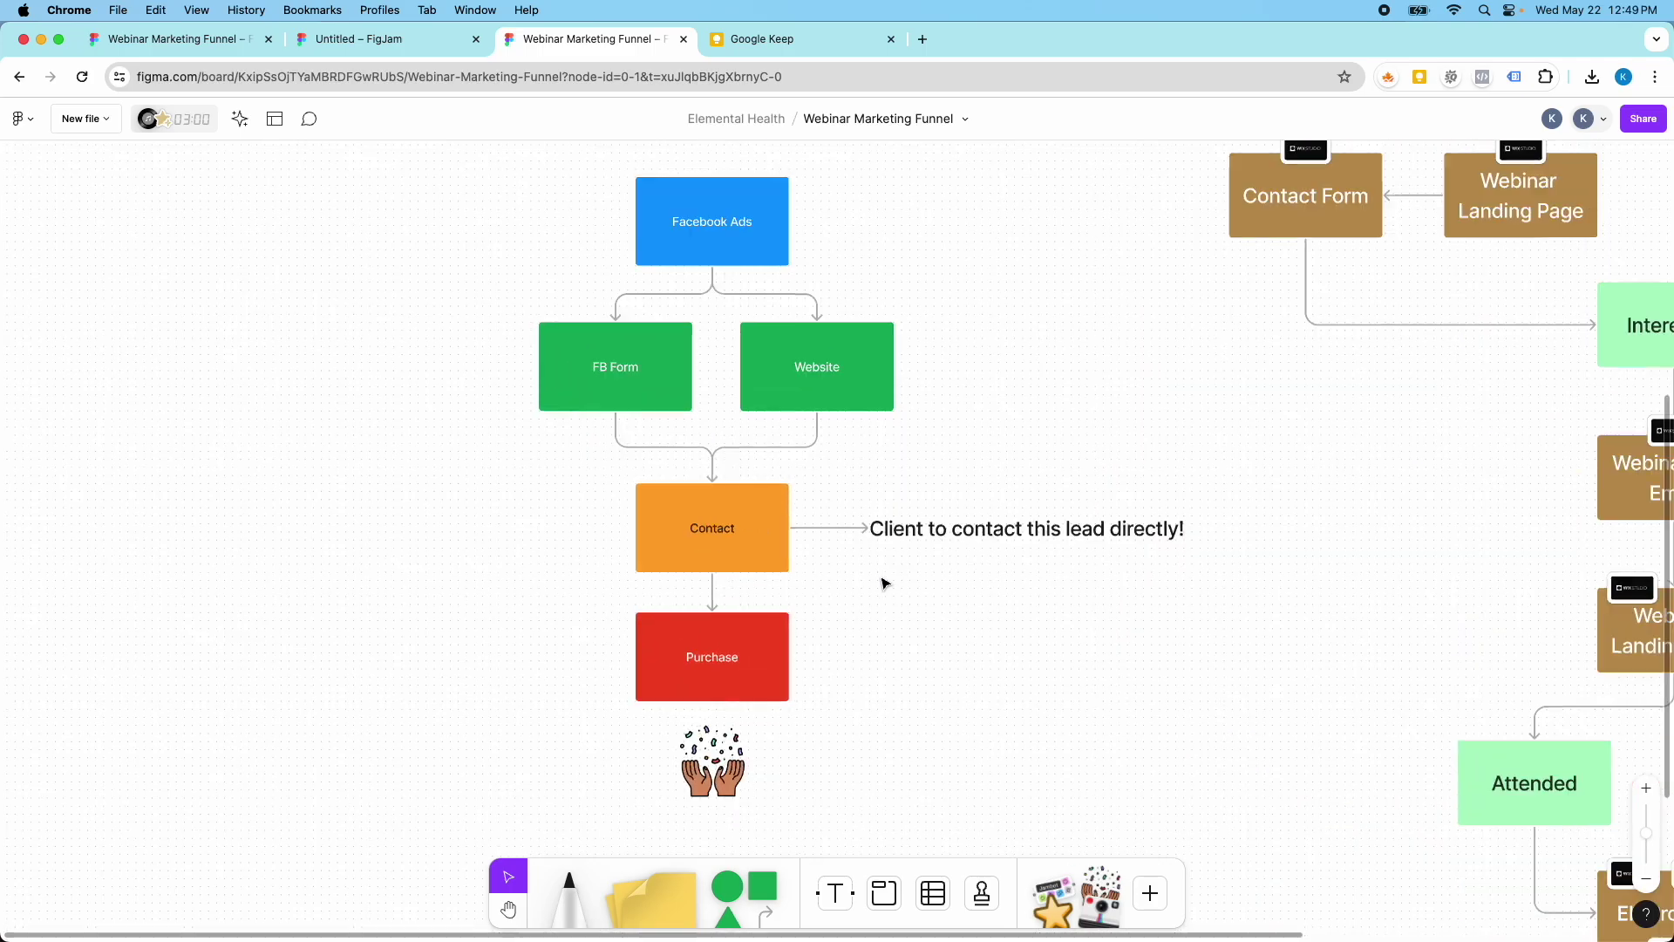
{"action": "scroll", "coordinate": [884, 583], "scroll_direction": "up", "scroll_amount": 2}
{"action": "scroll", "coordinate": [881, 579], "scroll_direction": "up", "scroll_amount": 4}
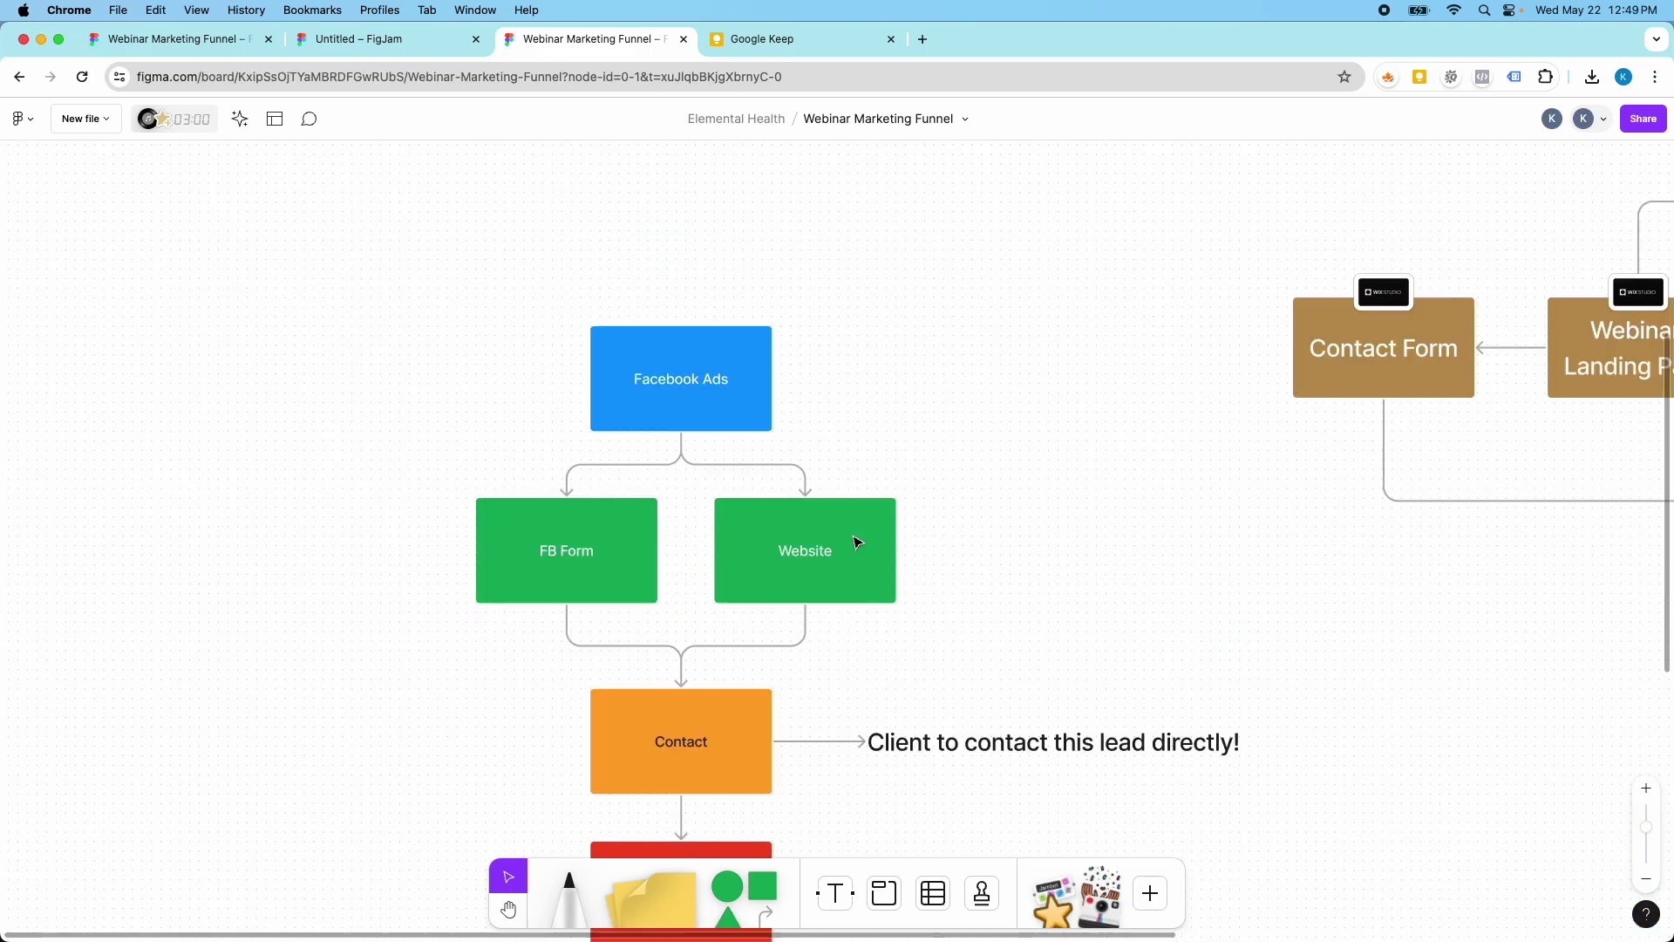
{"action": "scroll", "coordinate": [857, 542], "scroll_direction": "down", "scroll_amount": 5}
{"action": "scroll", "coordinate": [852, 542], "scroll_direction": "up", "scroll_amount": 2}
{"action": "scroll", "coordinate": [1056, 408], "scroll_direction": "down", "scroll_amount": 3}
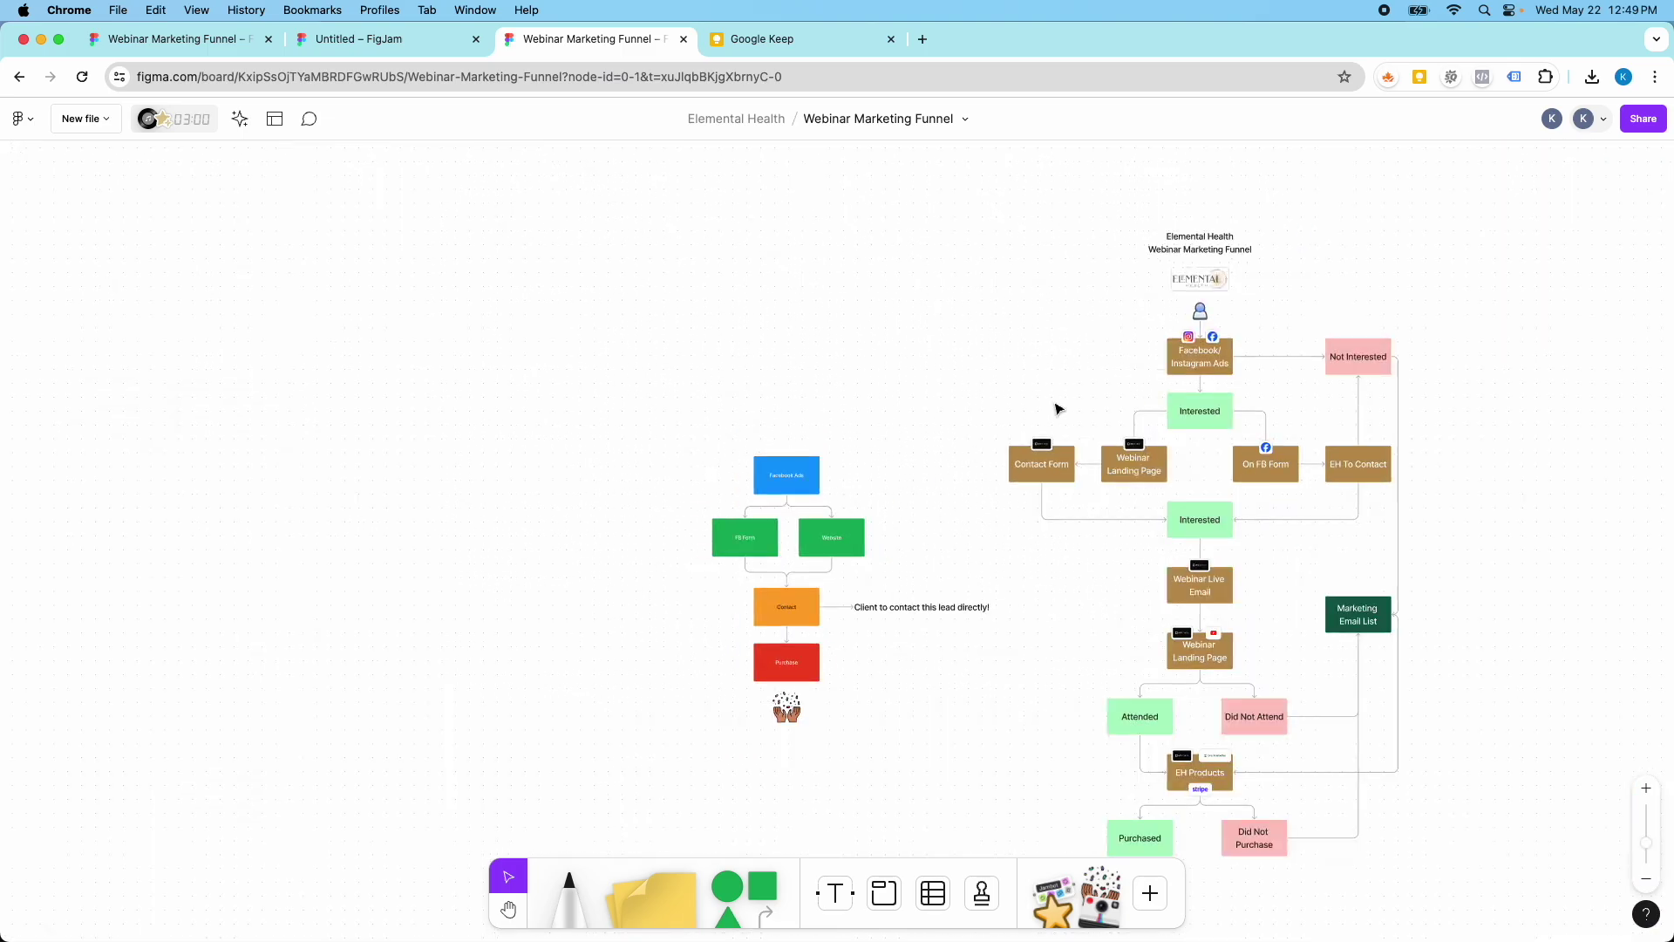
Step: Copy the right-hand funnel's person icon to above the Facebook Ads box
{"action": "left_click", "coordinate": [1200, 313]}
{"action": "left_click_drag", "start_coordinate": [1202, 319], "coordinate": [793, 434]}
{"action": "scroll", "coordinate": [788, 433], "scroll_direction": "up", "scroll_amount": 5}
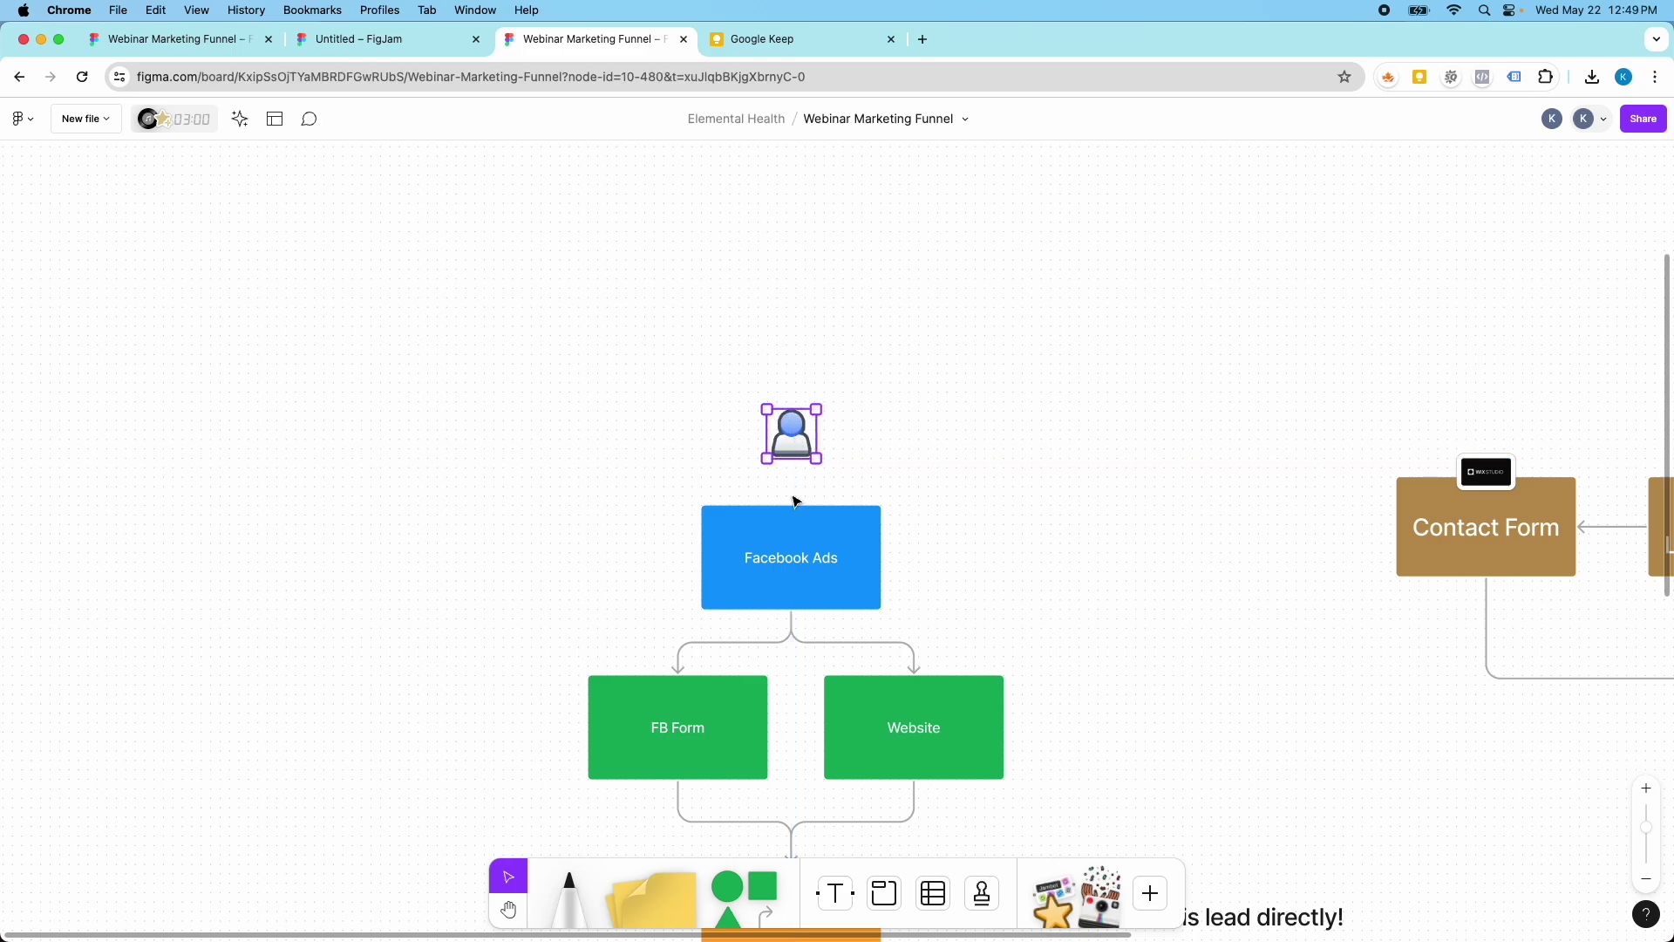
Step: Draw a connector from the person icon down into Facebook Ads
{"action": "left_click", "coordinate": [764, 905]}
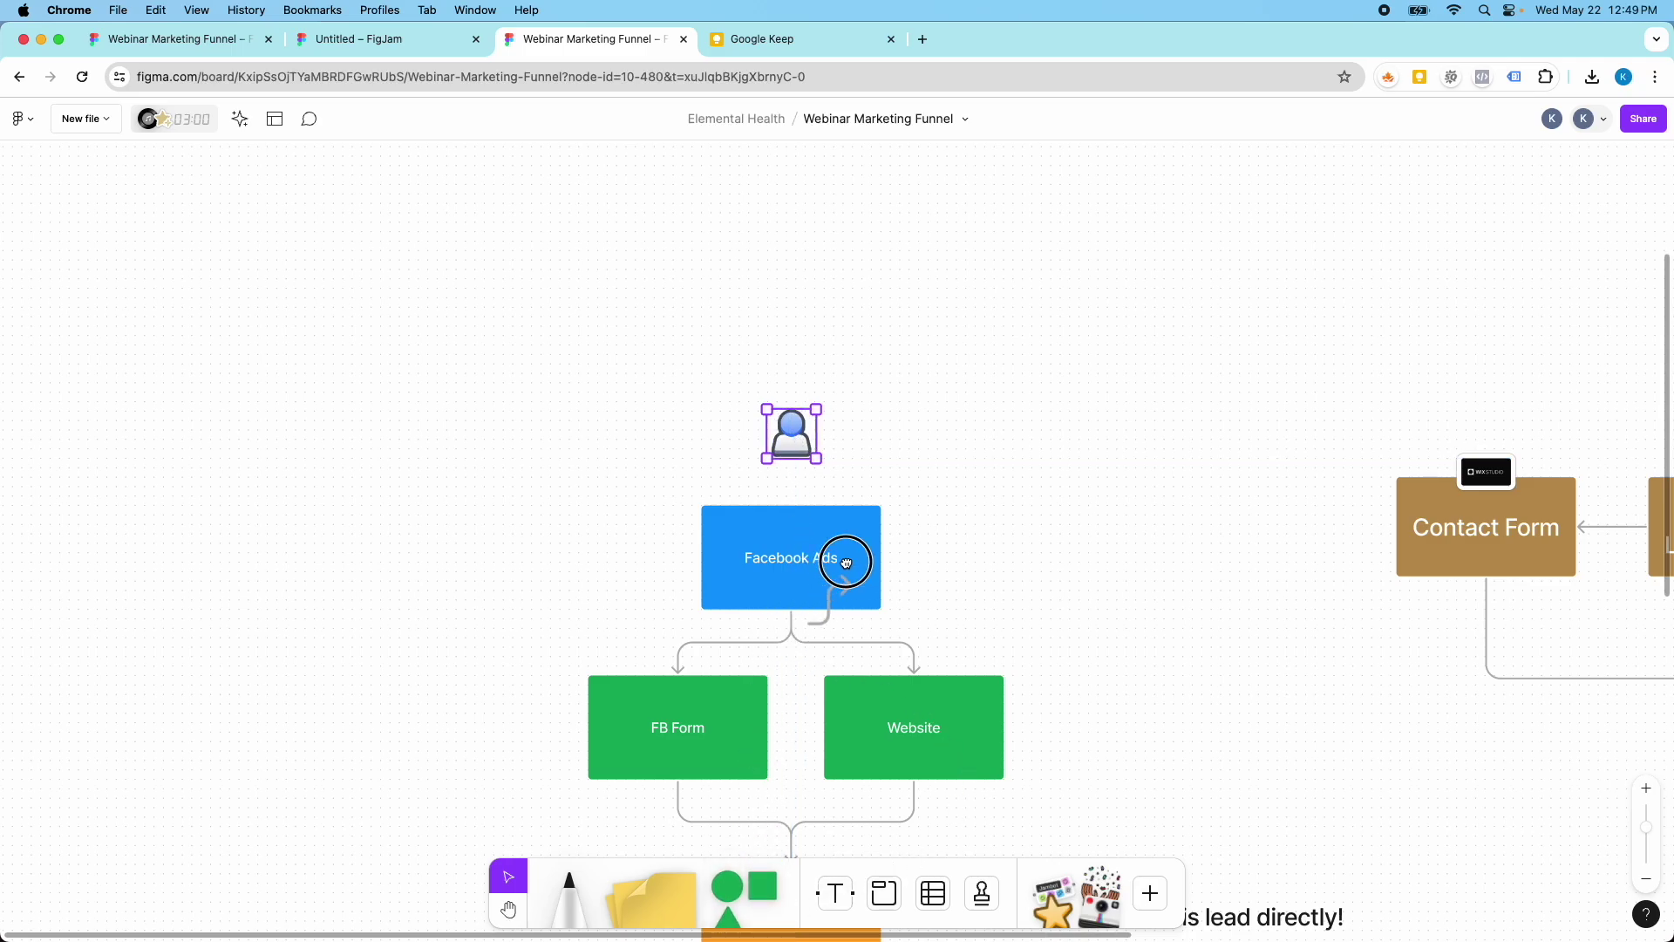
{"action": "mouse_move", "coordinate": [872, 458]}
{"action": "left_mouse_down"}
{"action": "mouse_move", "coordinate": [824, 505]}
{"action": "mouse_move", "coordinate": [792, 458]}
{"action": "left_mouse_up"}
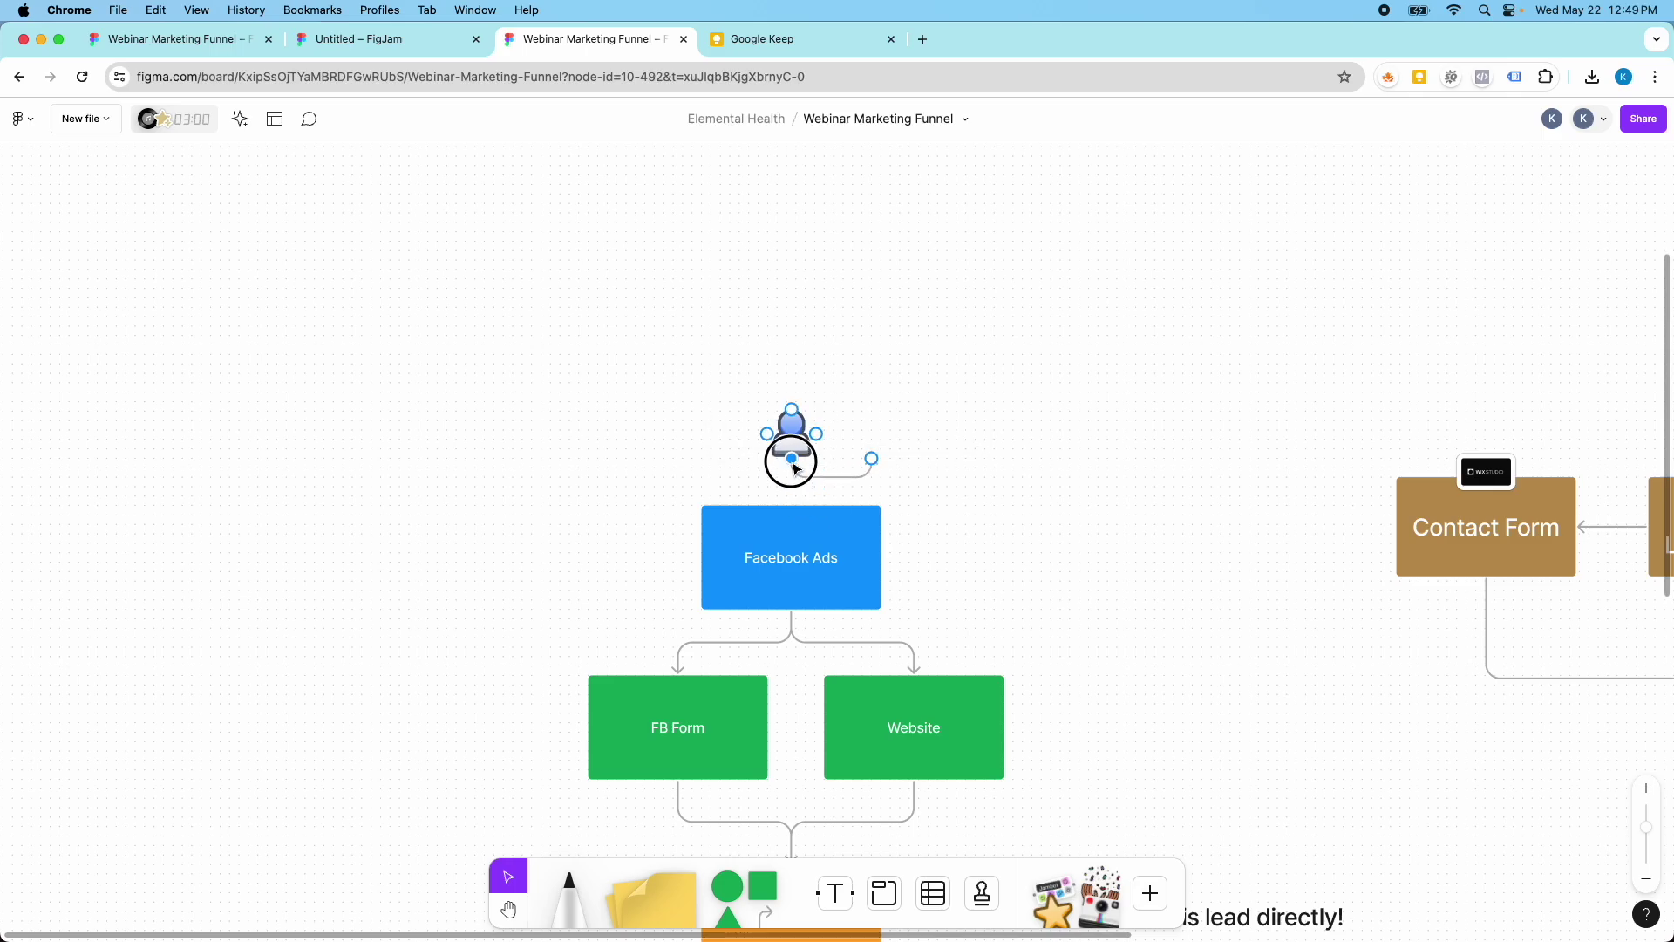
{"action": "left_click", "coordinate": [979, 497]}
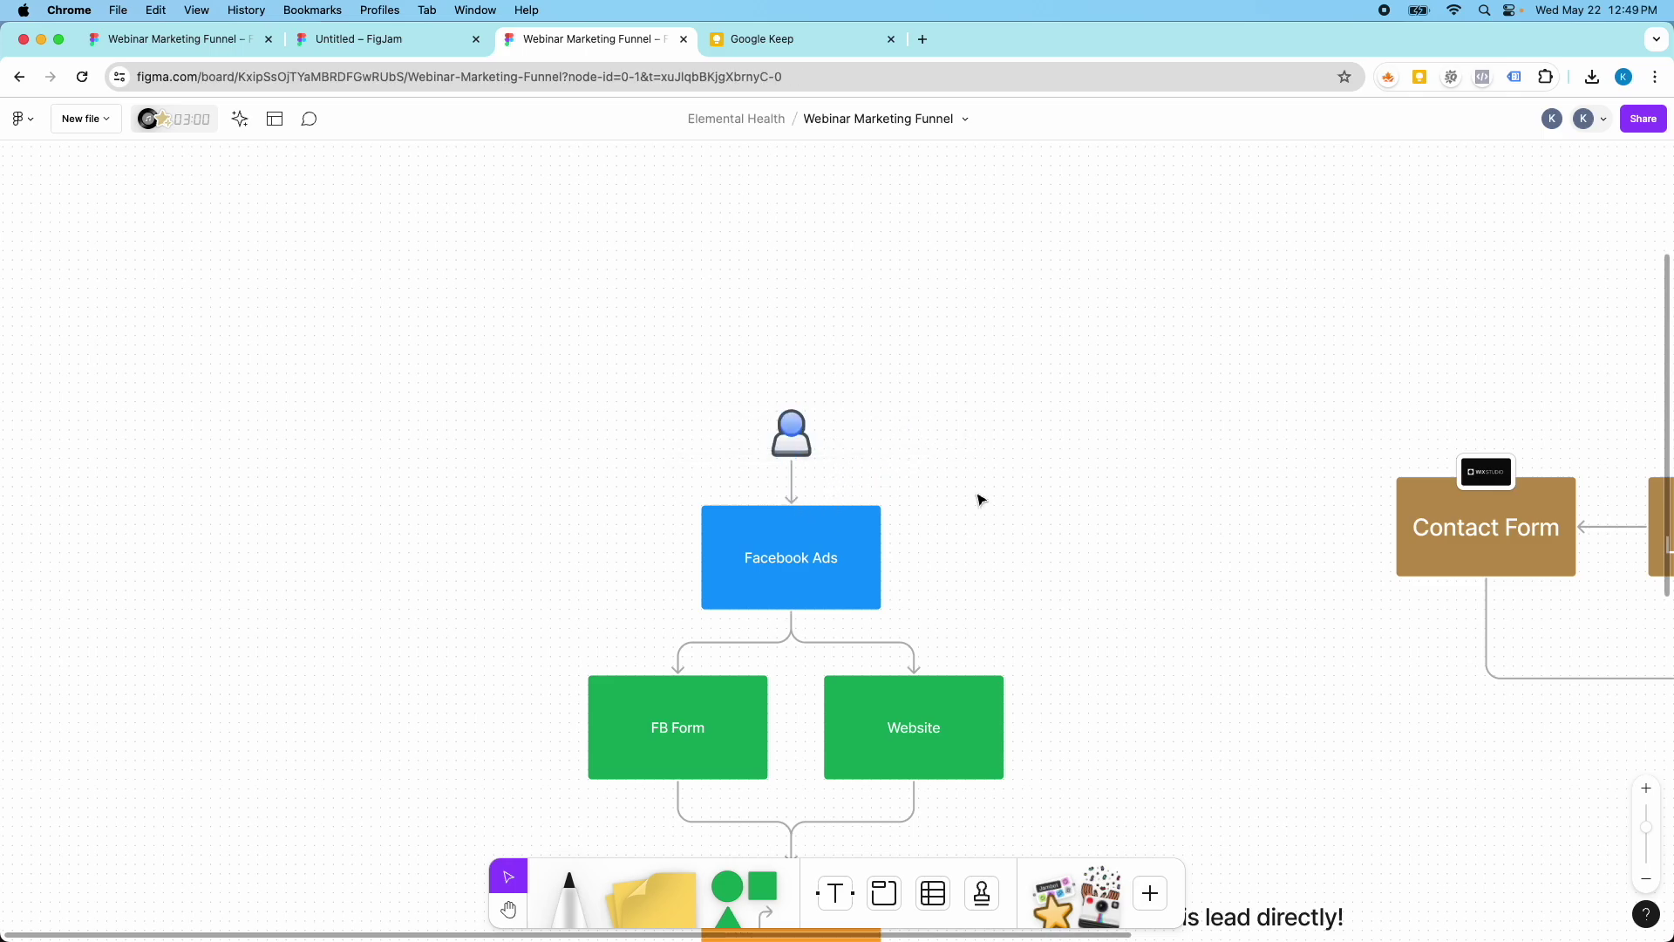
{"action": "scroll", "coordinate": [947, 499], "scroll_direction": "down", "scroll_amount": 5}
{"action": "scroll", "coordinate": [912, 534], "scroll_direction": "up", "scroll_amount": 5}
{"action": "scroll", "coordinate": [909, 532], "scroll_direction": "down", "scroll_amount": 4}
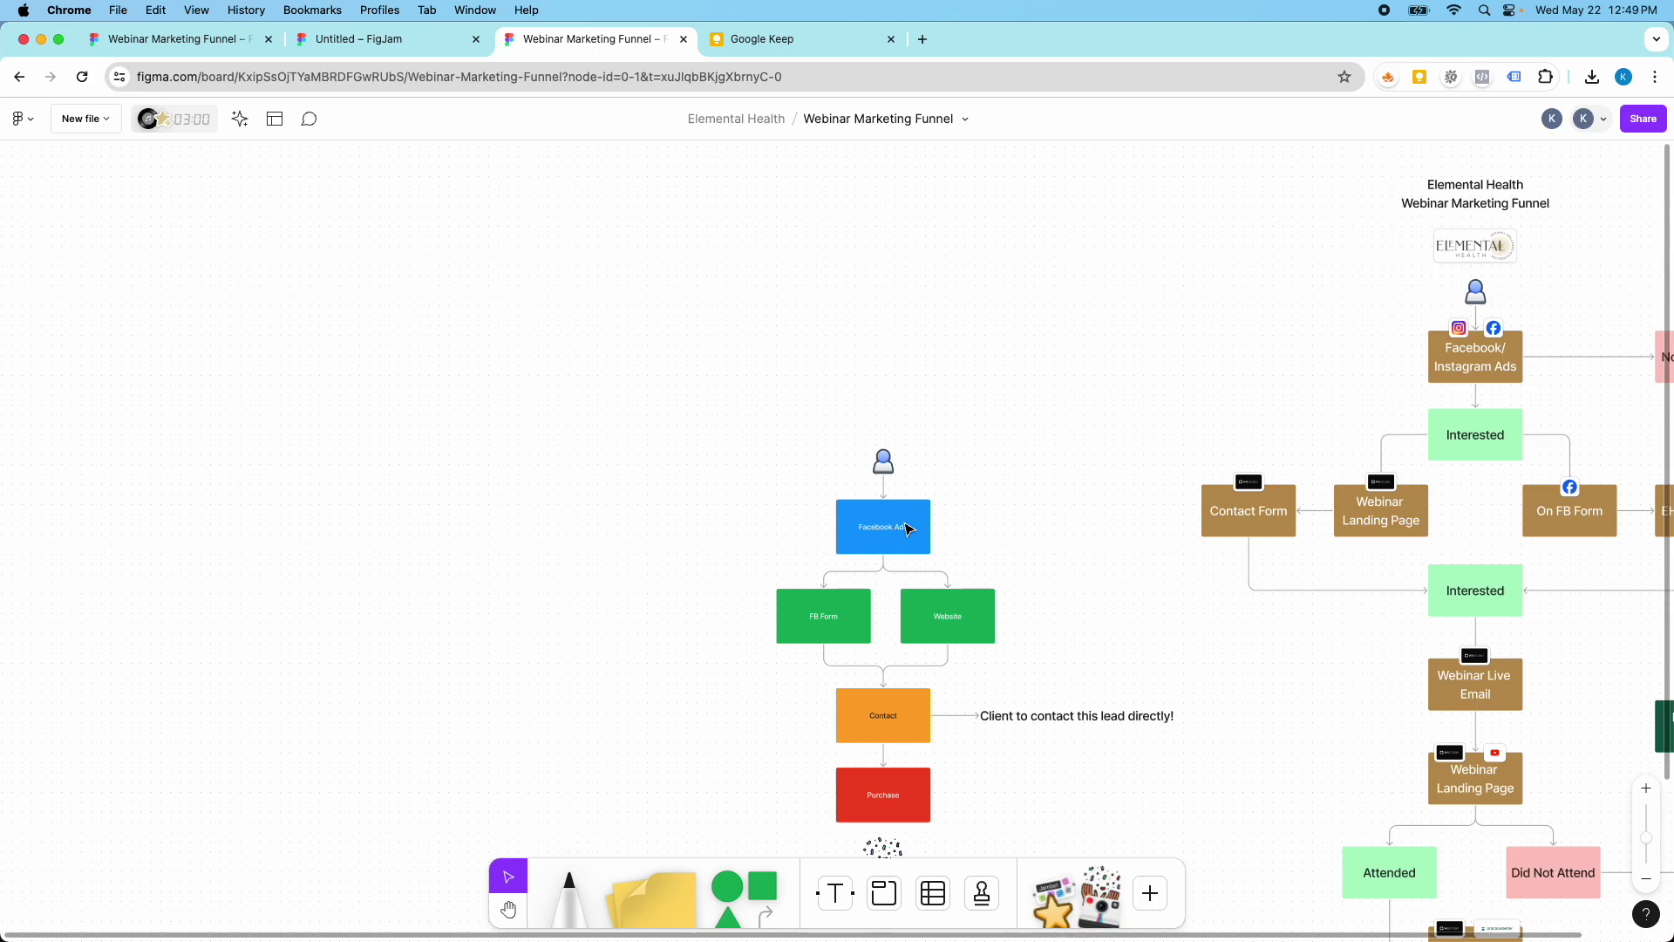
Step: Duplicate the example funnel's title above the icon, retype it as Client Name, and lower it
{"action": "left_click", "coordinate": [1443, 199]}
{"action": "left_click_drag", "start_coordinate": [1443, 199], "coordinate": [842, 401]}
{"action": "double_click", "coordinate": [847, 392]}
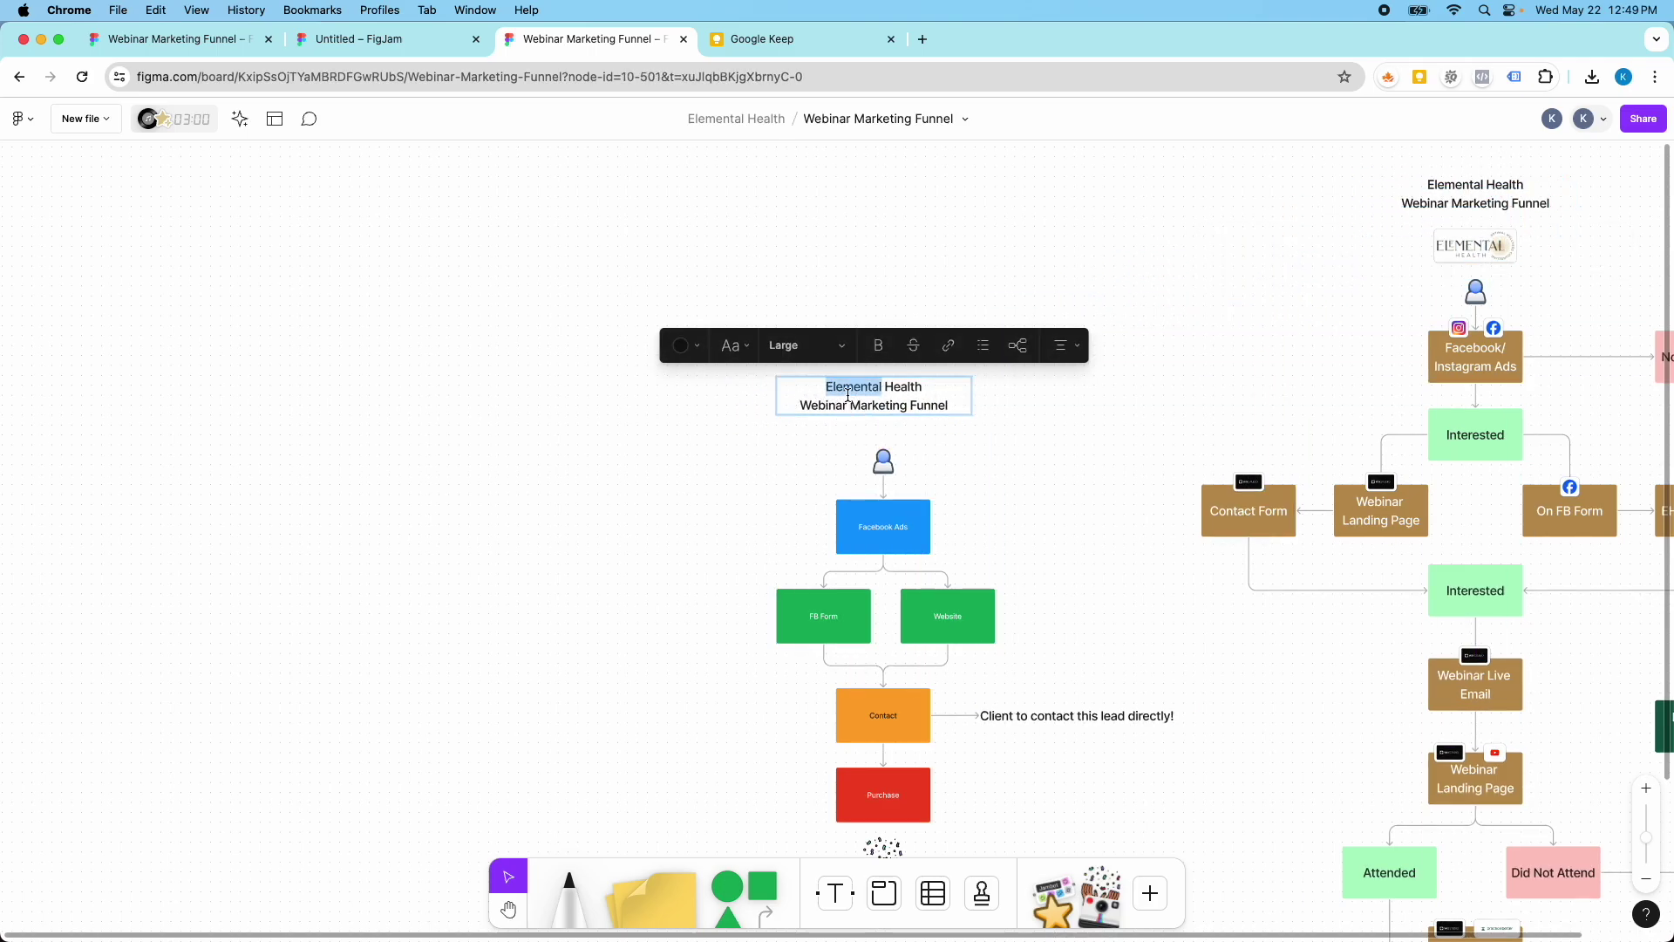
{"action": "key", "text": "super+a"}
{"action": "type", "text": "XC"}
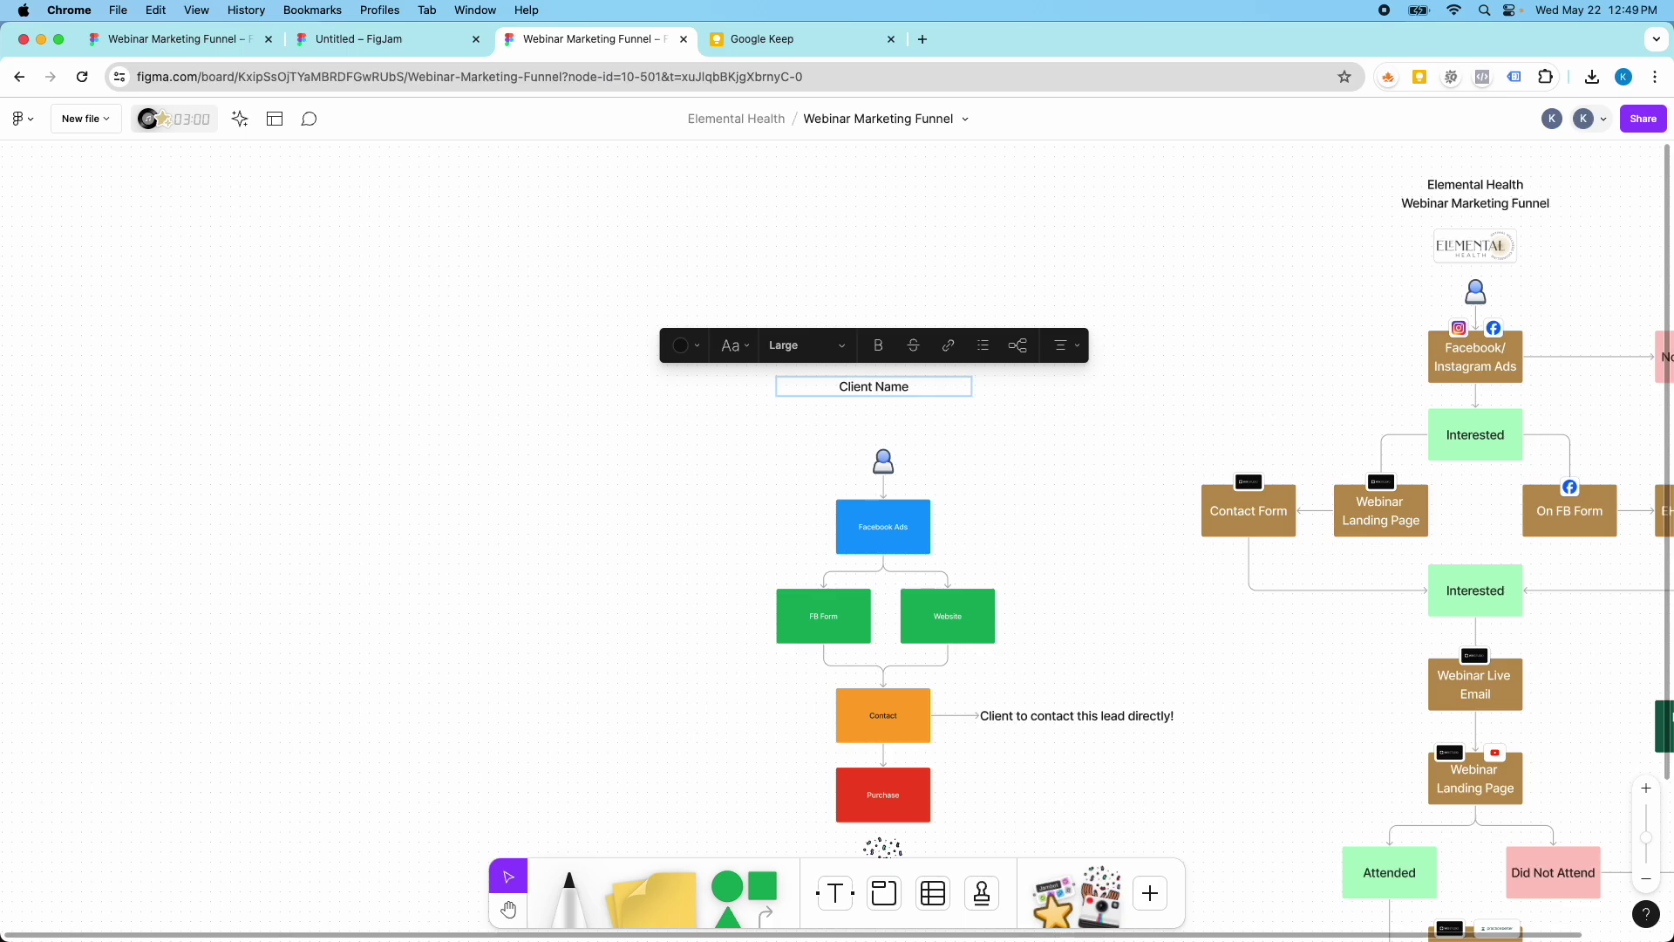
{"action": "left_click_drag", "start_coordinate": [891, 385], "coordinate": [904, 419]}
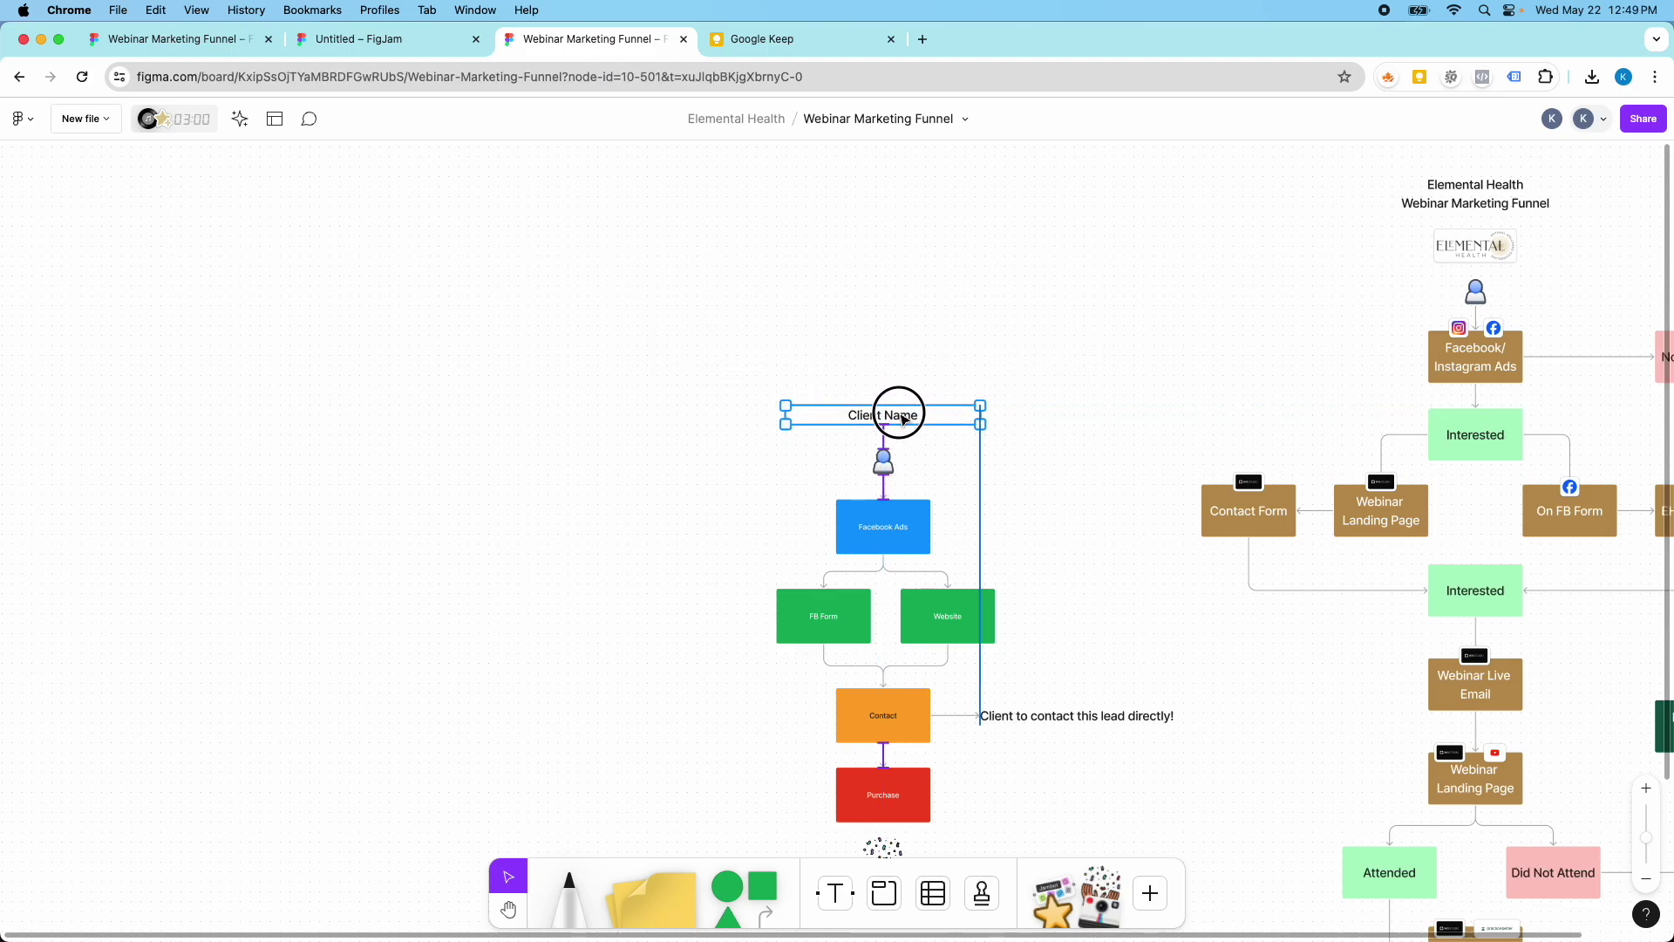
{"action": "scroll", "coordinate": [904, 422], "scroll_direction": "up", "scroll_amount": 5}
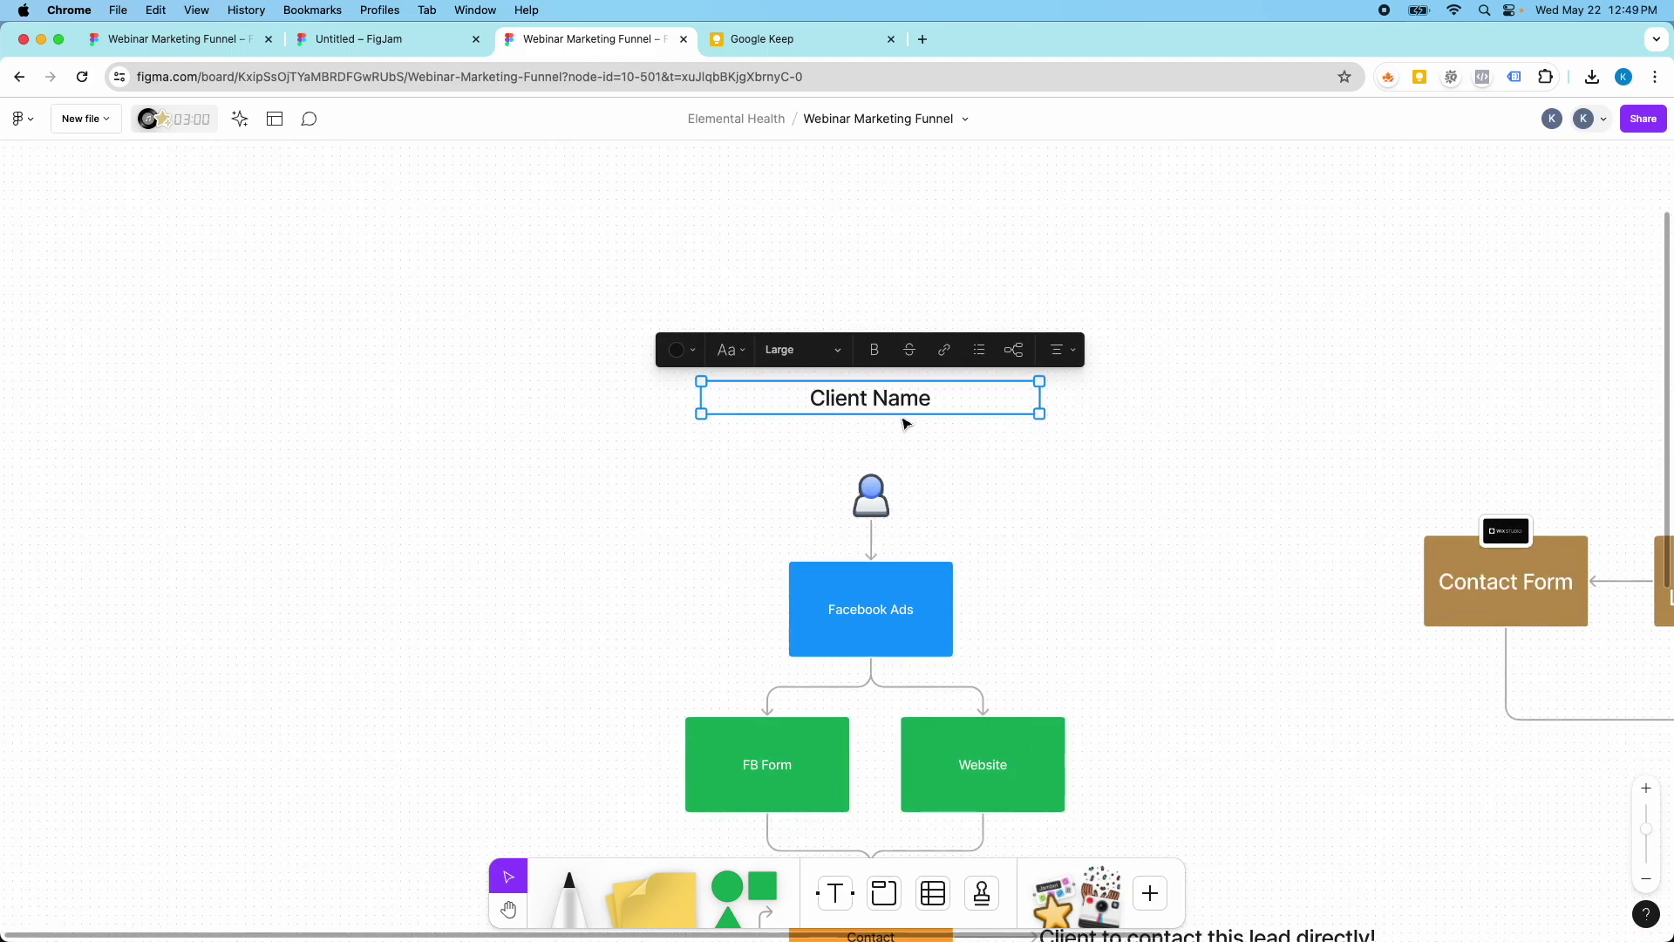
{"action": "left_click", "coordinate": [1150, 892]}
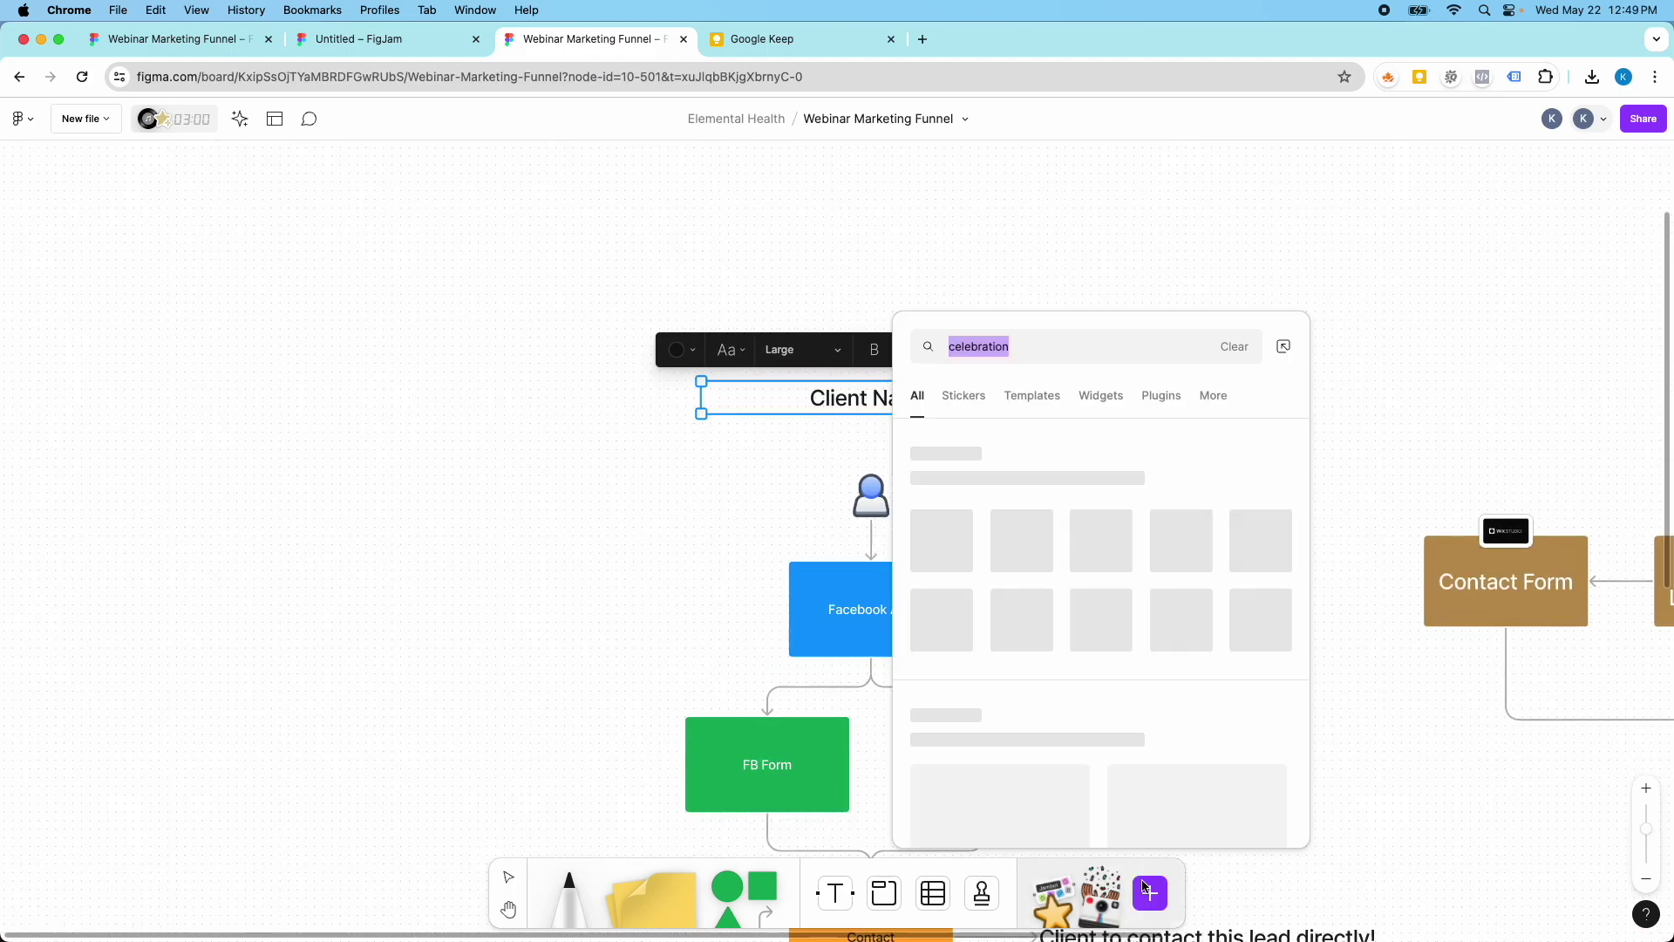
{"action": "left_click", "coordinate": [741, 598]}
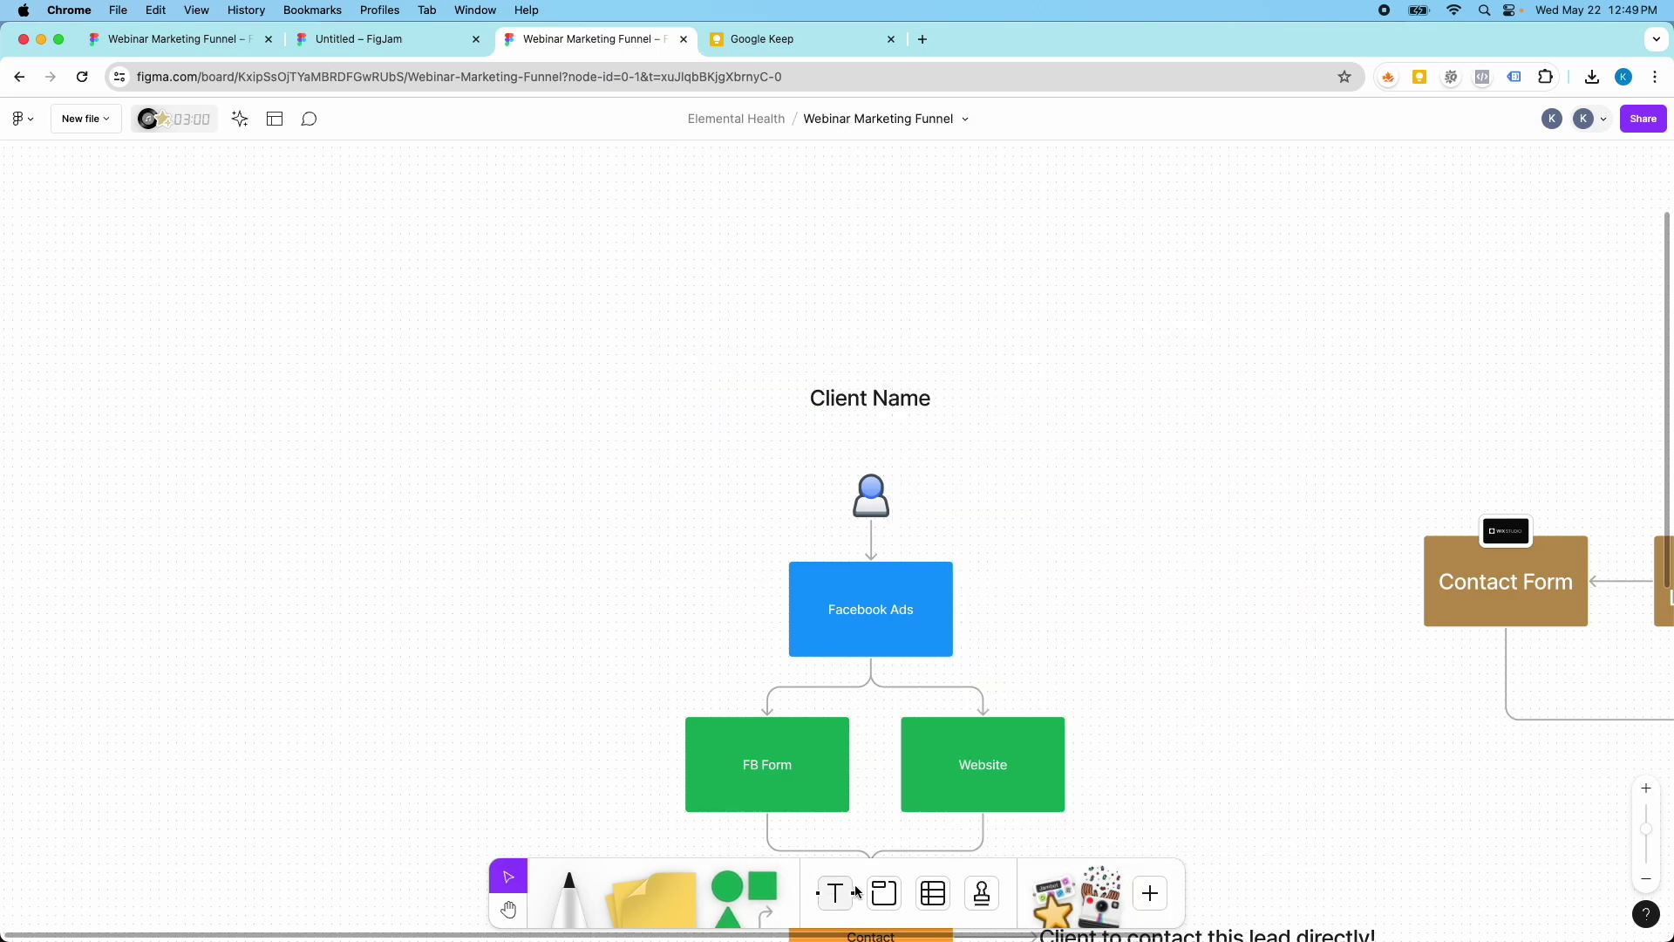
{"action": "left_click", "coordinate": [1148, 897]}
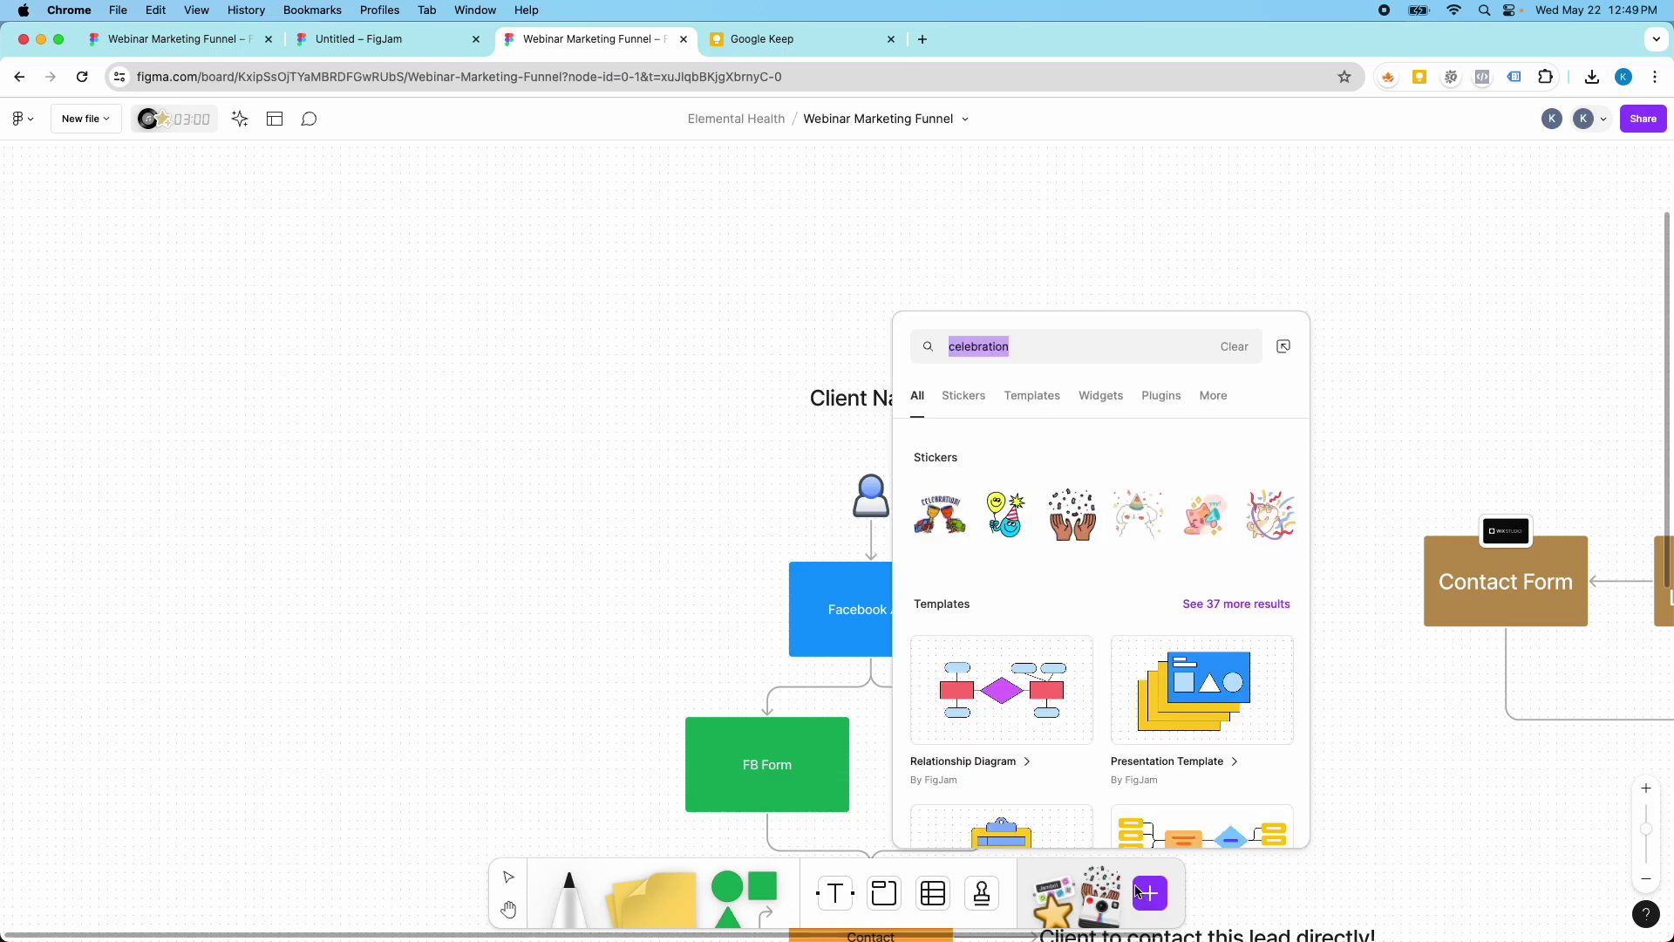
{"action": "scroll", "coordinate": [1095, 829], "scroll_direction": "down", "scroll_amount": 1}
{"action": "left_click", "coordinate": [560, 620]}
{"action": "left_click", "coordinate": [35, 127]}
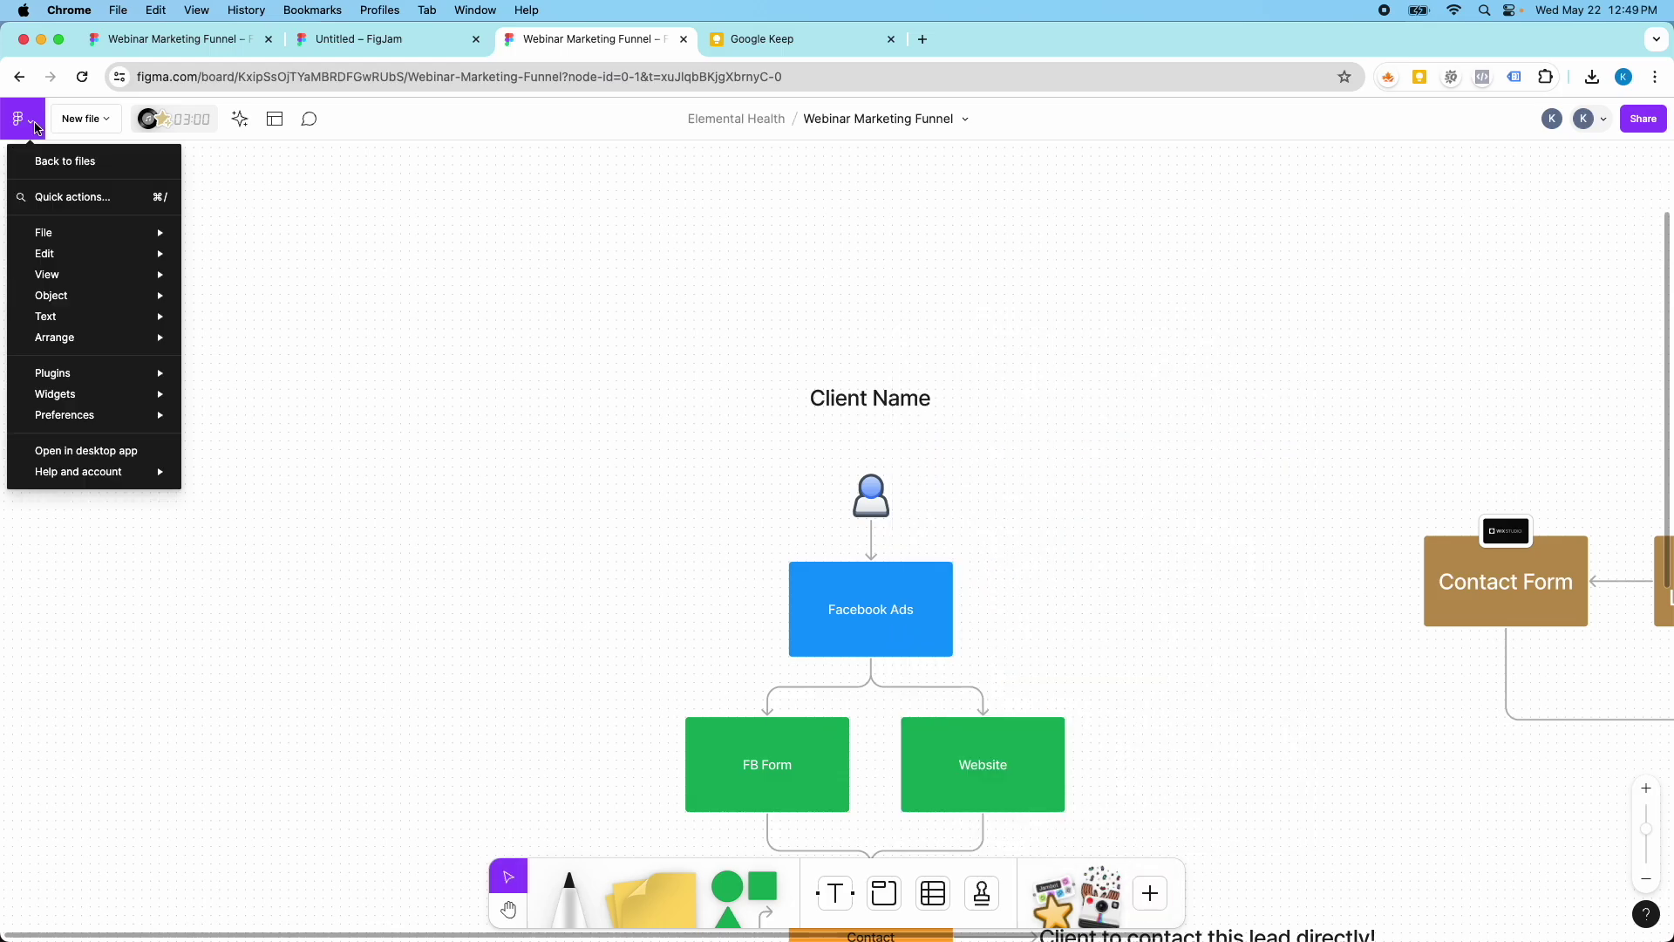
{"action": "mouse_move", "coordinate": [76, 237]}
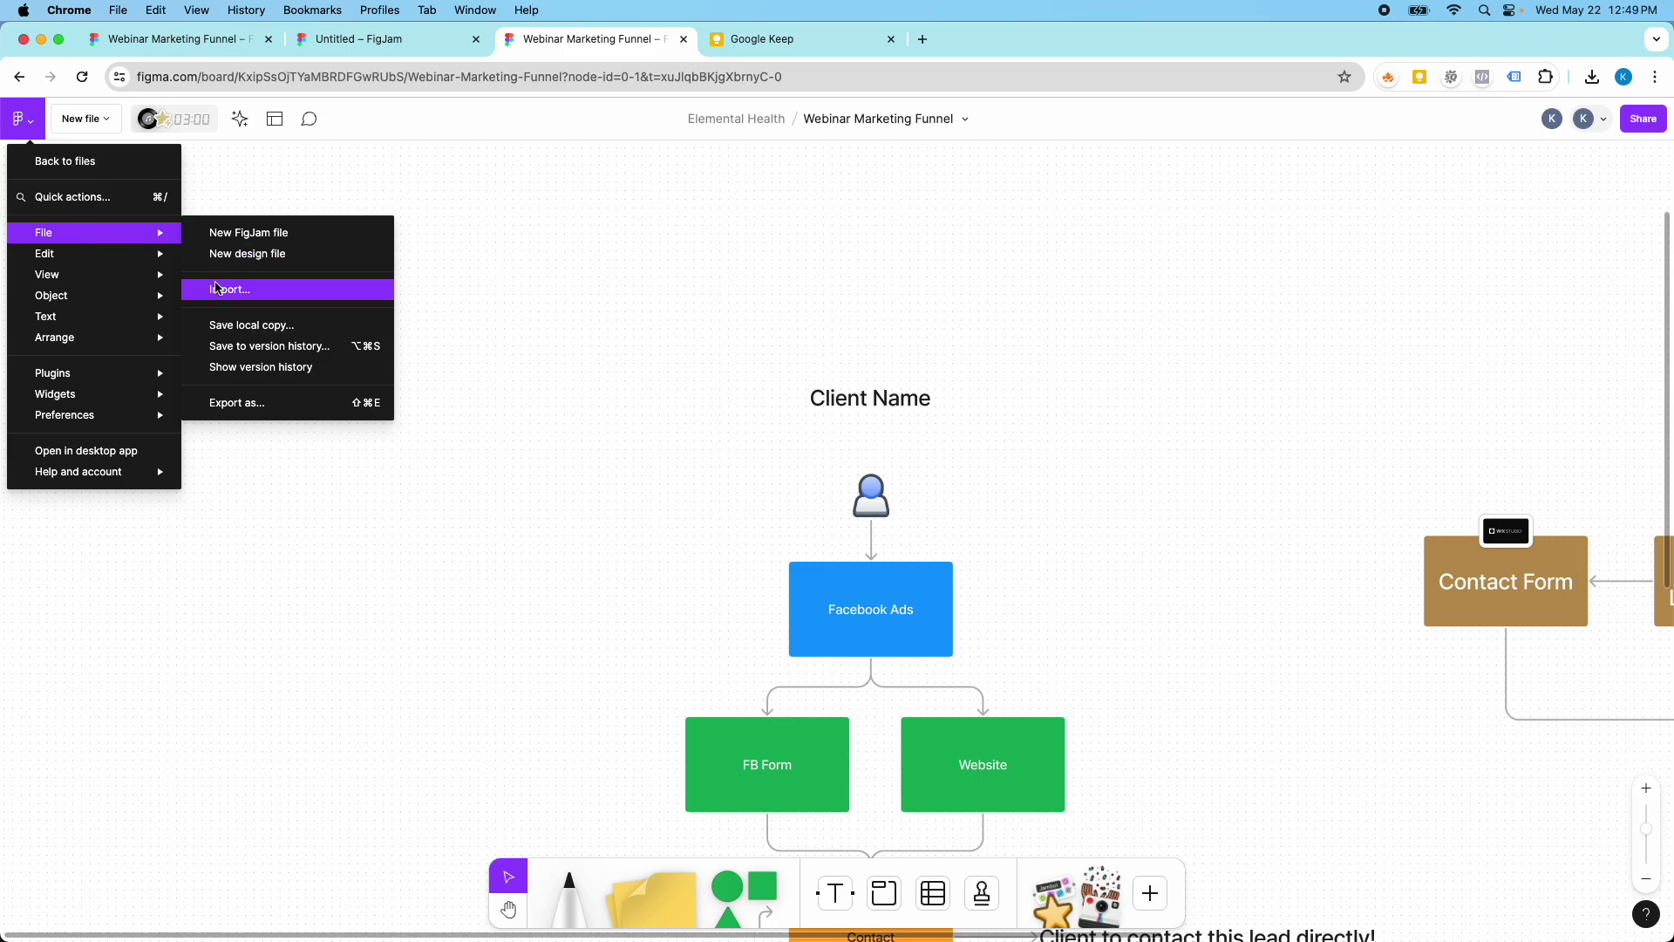
{"action": "left_click", "coordinate": [669, 359]}
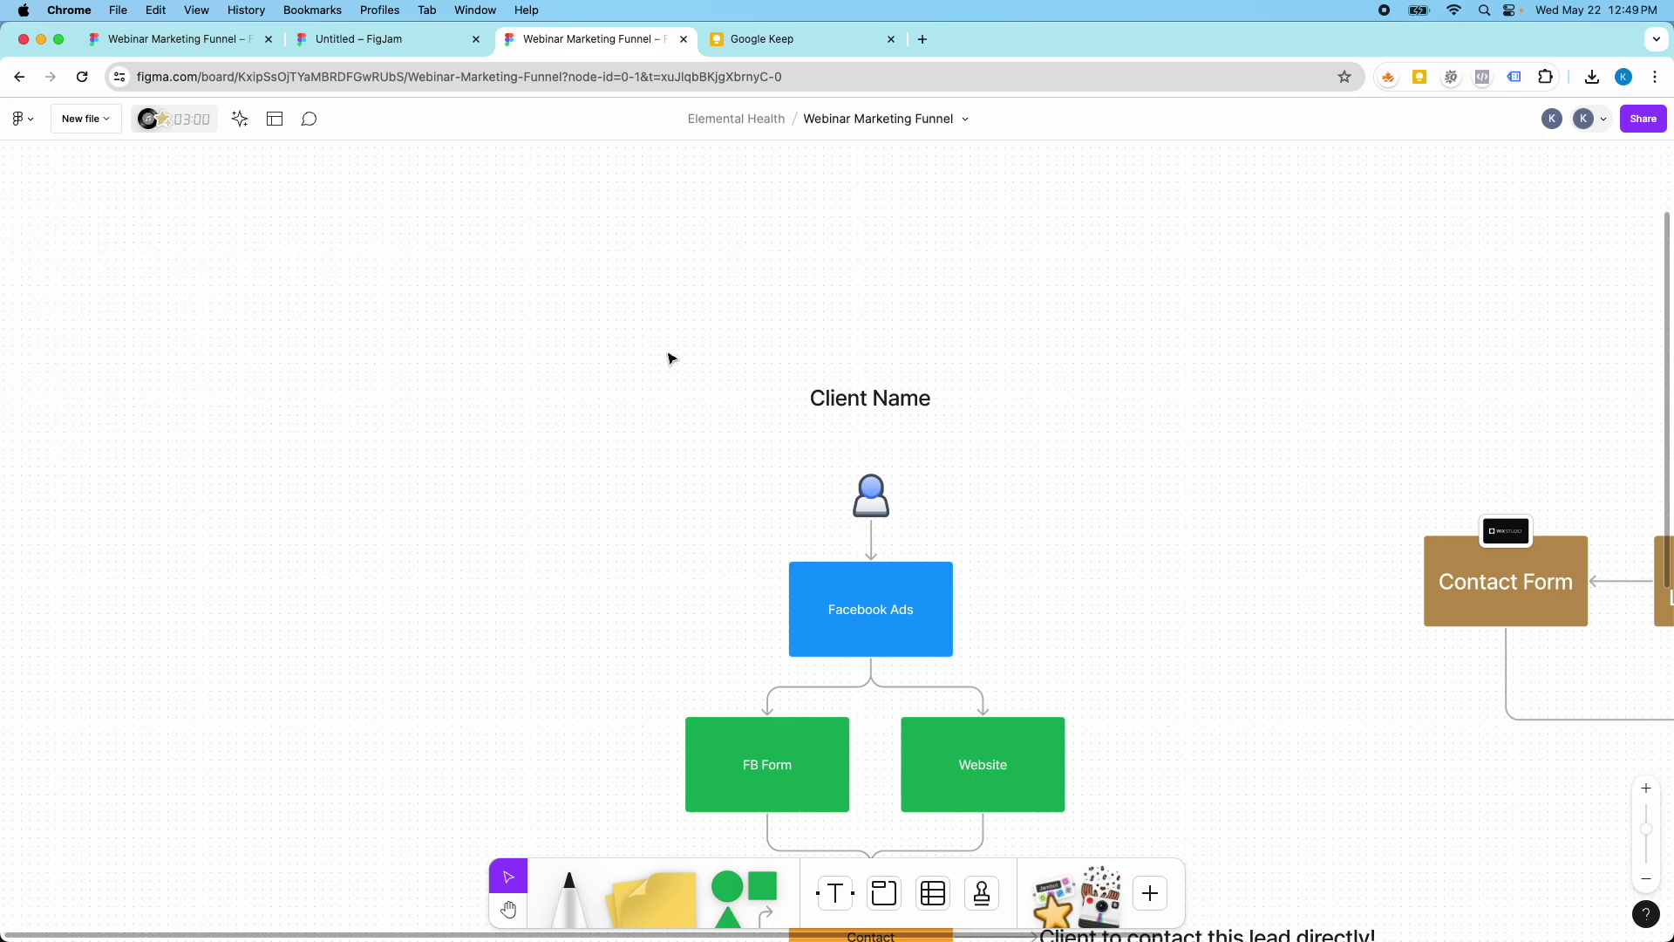
{"action": "key", "text": "super+Tab"}
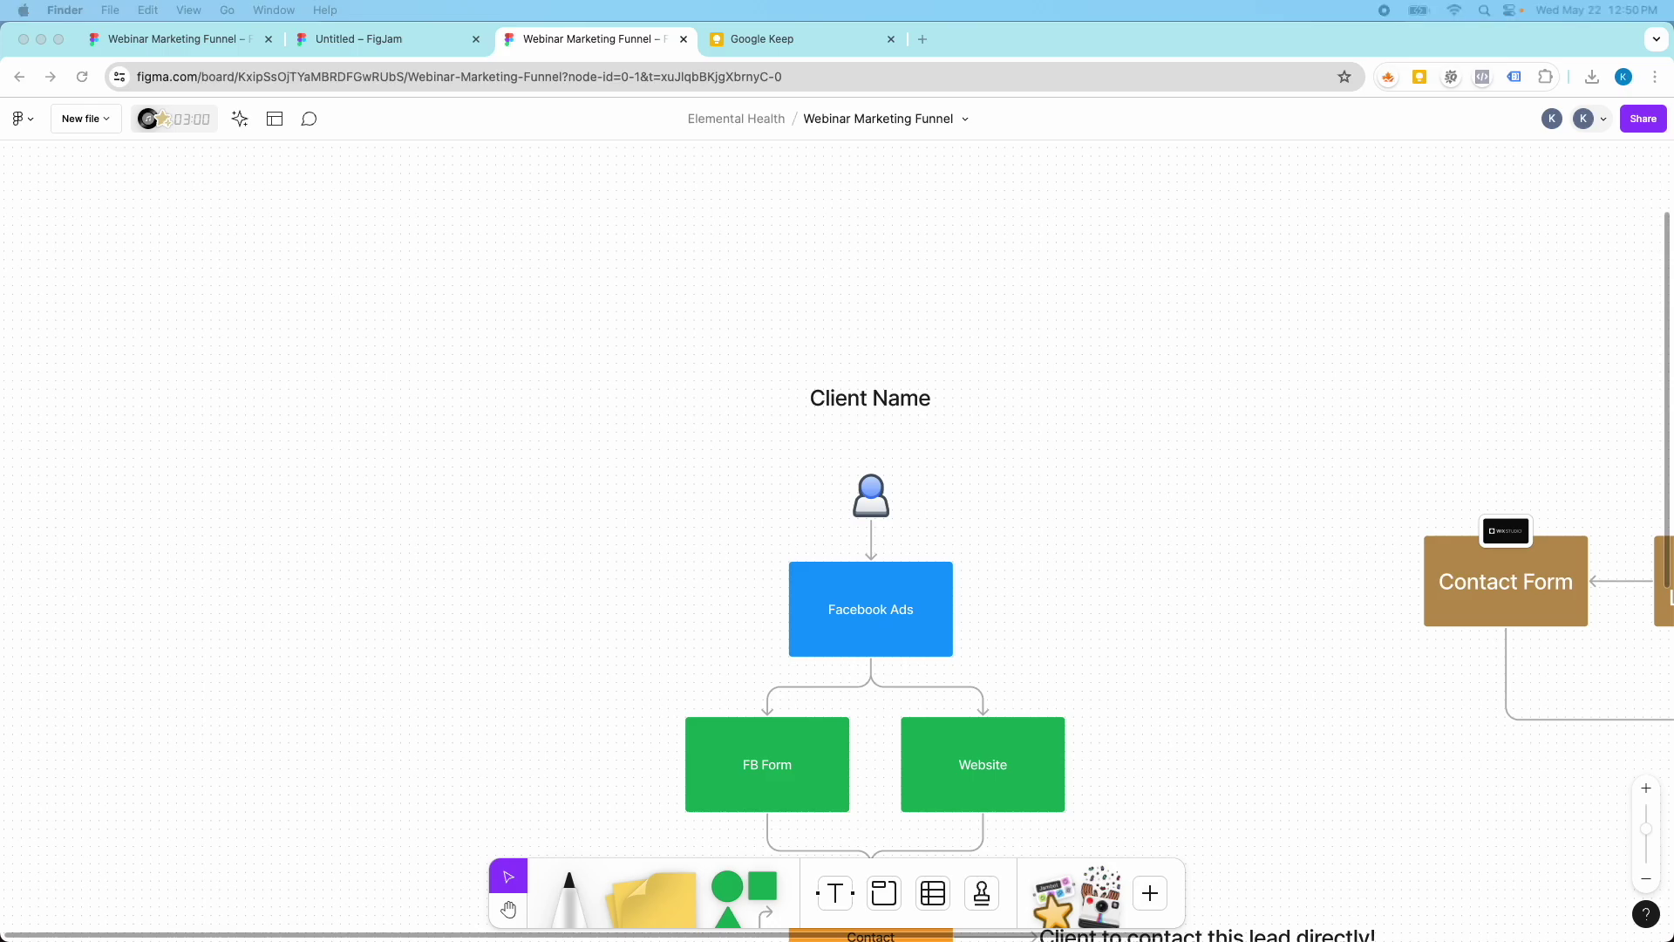
Step: Drop the quotation-mark image onto the board, move it beside Client Name, and shrink it slightly
{"action": "left_click_drag", "start_coordinate": [1233, 382], "coordinate": [1233, 381]}
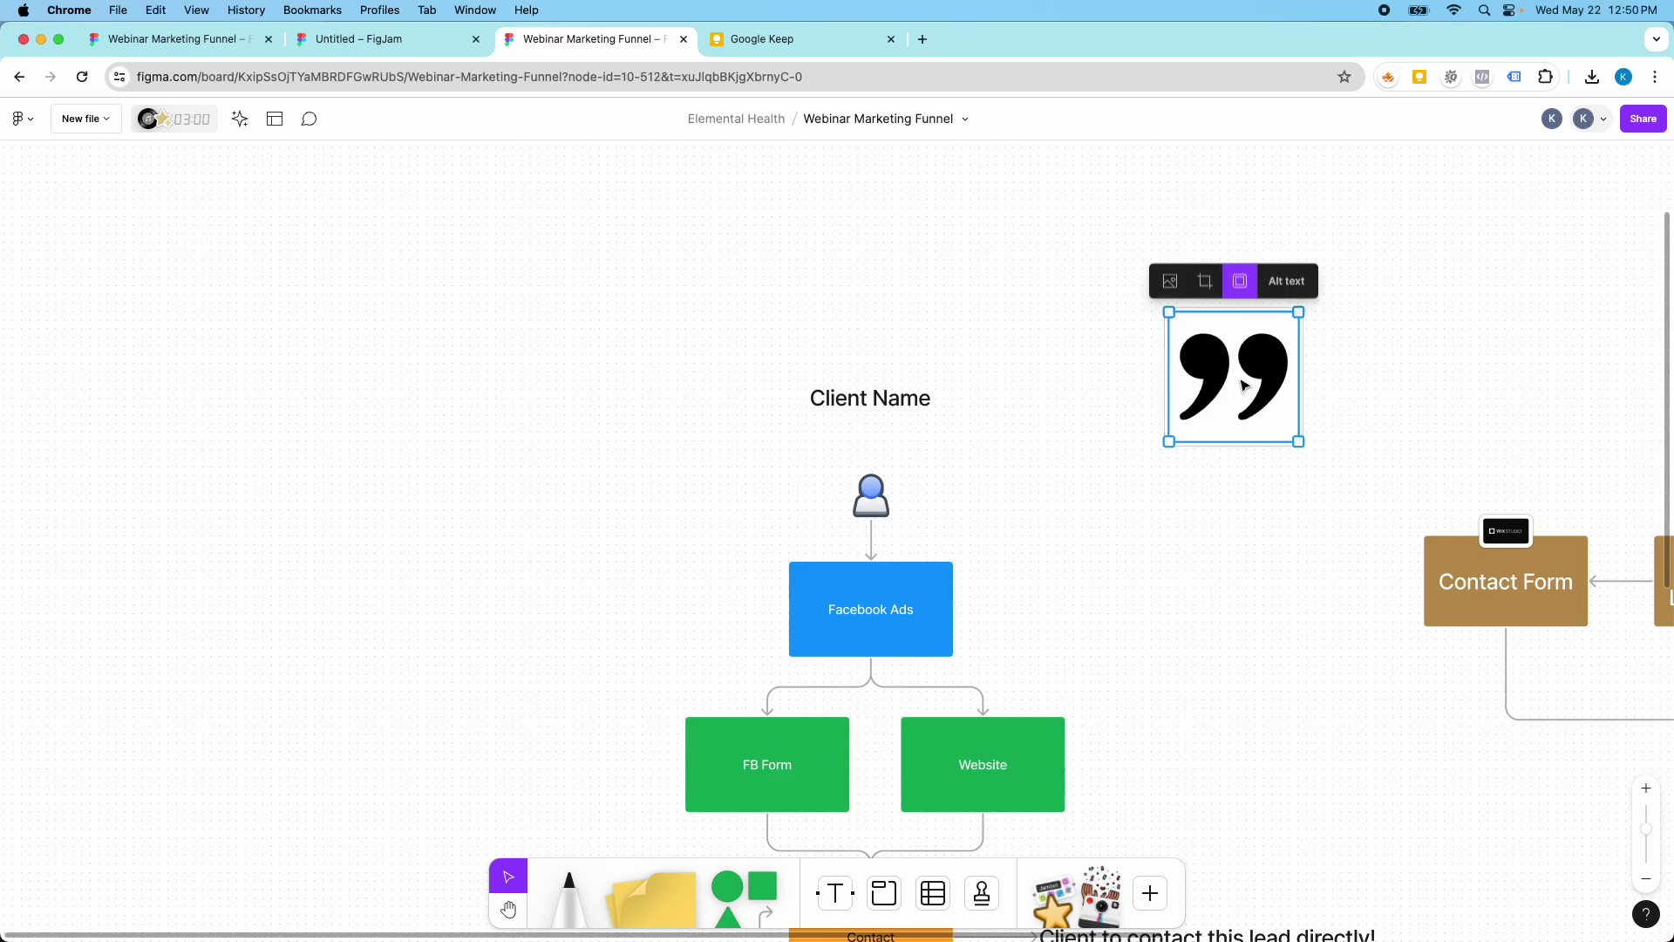
{"action": "left_click", "coordinate": [1337, 343]}
{"action": "left_click", "coordinate": [1286, 360]}
{"action": "left_click_drag", "start_coordinate": [1287, 360], "coordinate": [1149, 408]}
{"action": "left_click_drag", "start_coordinate": [1170, 494], "coordinate": [1149, 474]}
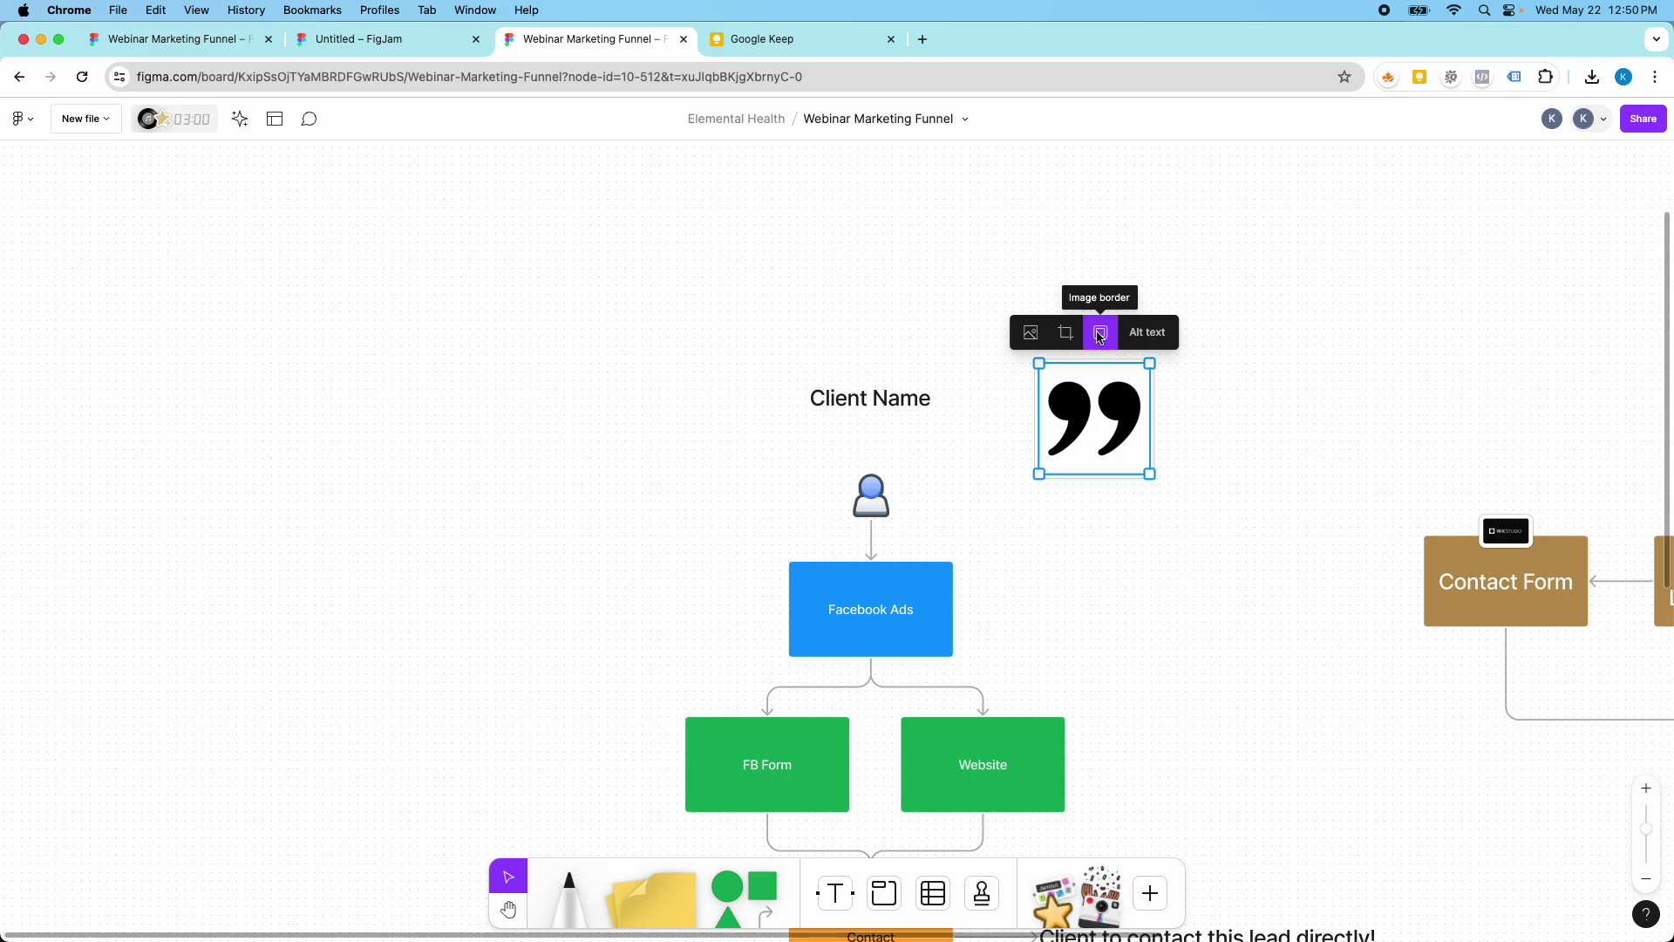
{"action": "left_click", "coordinate": [1067, 334]}
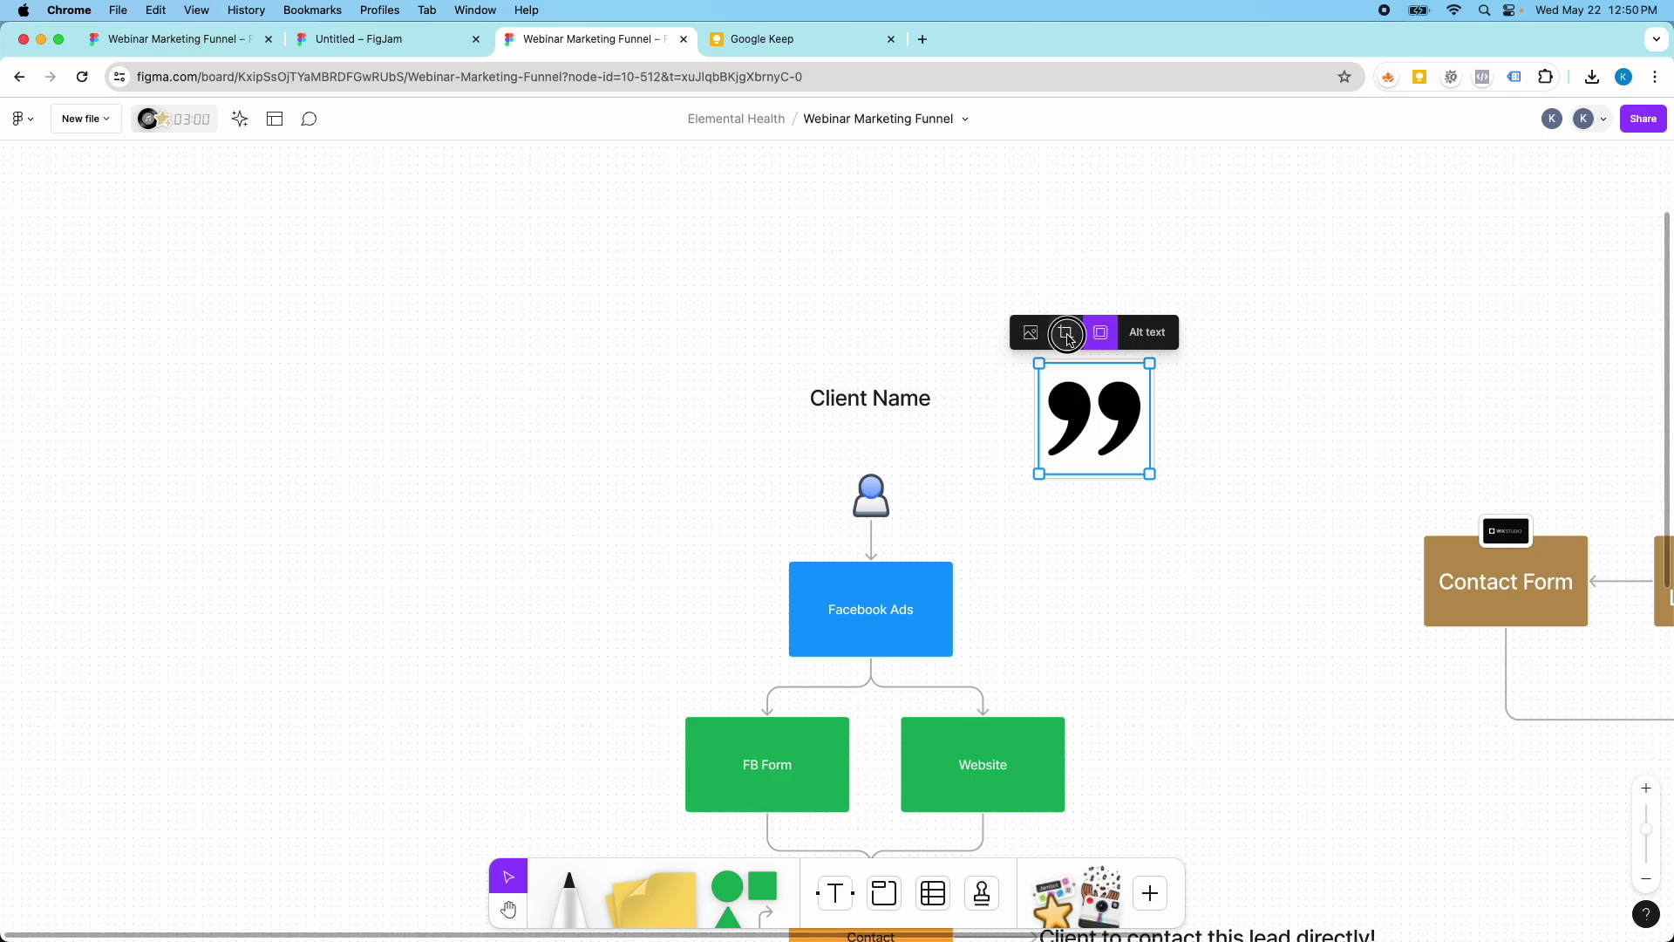
{"action": "key", "text": "Escape"}
{"action": "left_click", "coordinate": [1154, 450]}
Step: Shift the quote-mark image down beside Client Name, then delete it
{"action": "scroll", "coordinate": [1139, 451], "scroll_direction": "down", "scroll_amount": 3}
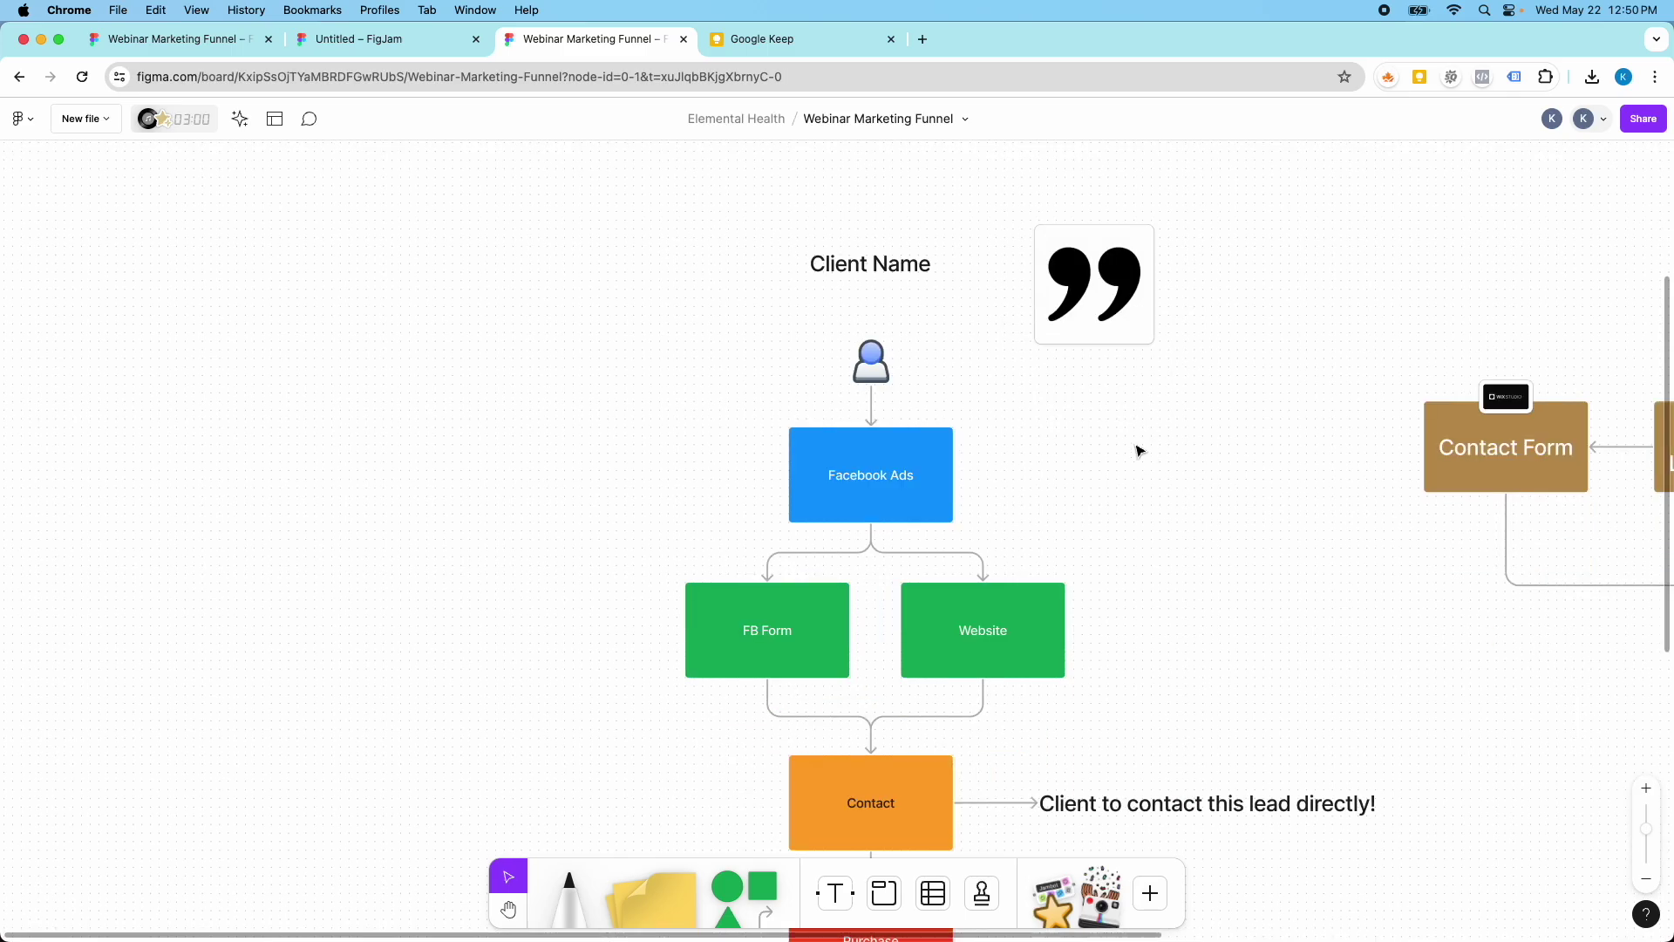
{"action": "scroll", "coordinate": [1129, 442], "scroll_direction": "down", "scroll_amount": 5}
{"action": "scroll", "coordinate": [1068, 459], "scroll_direction": "up", "scroll_amount": 1}
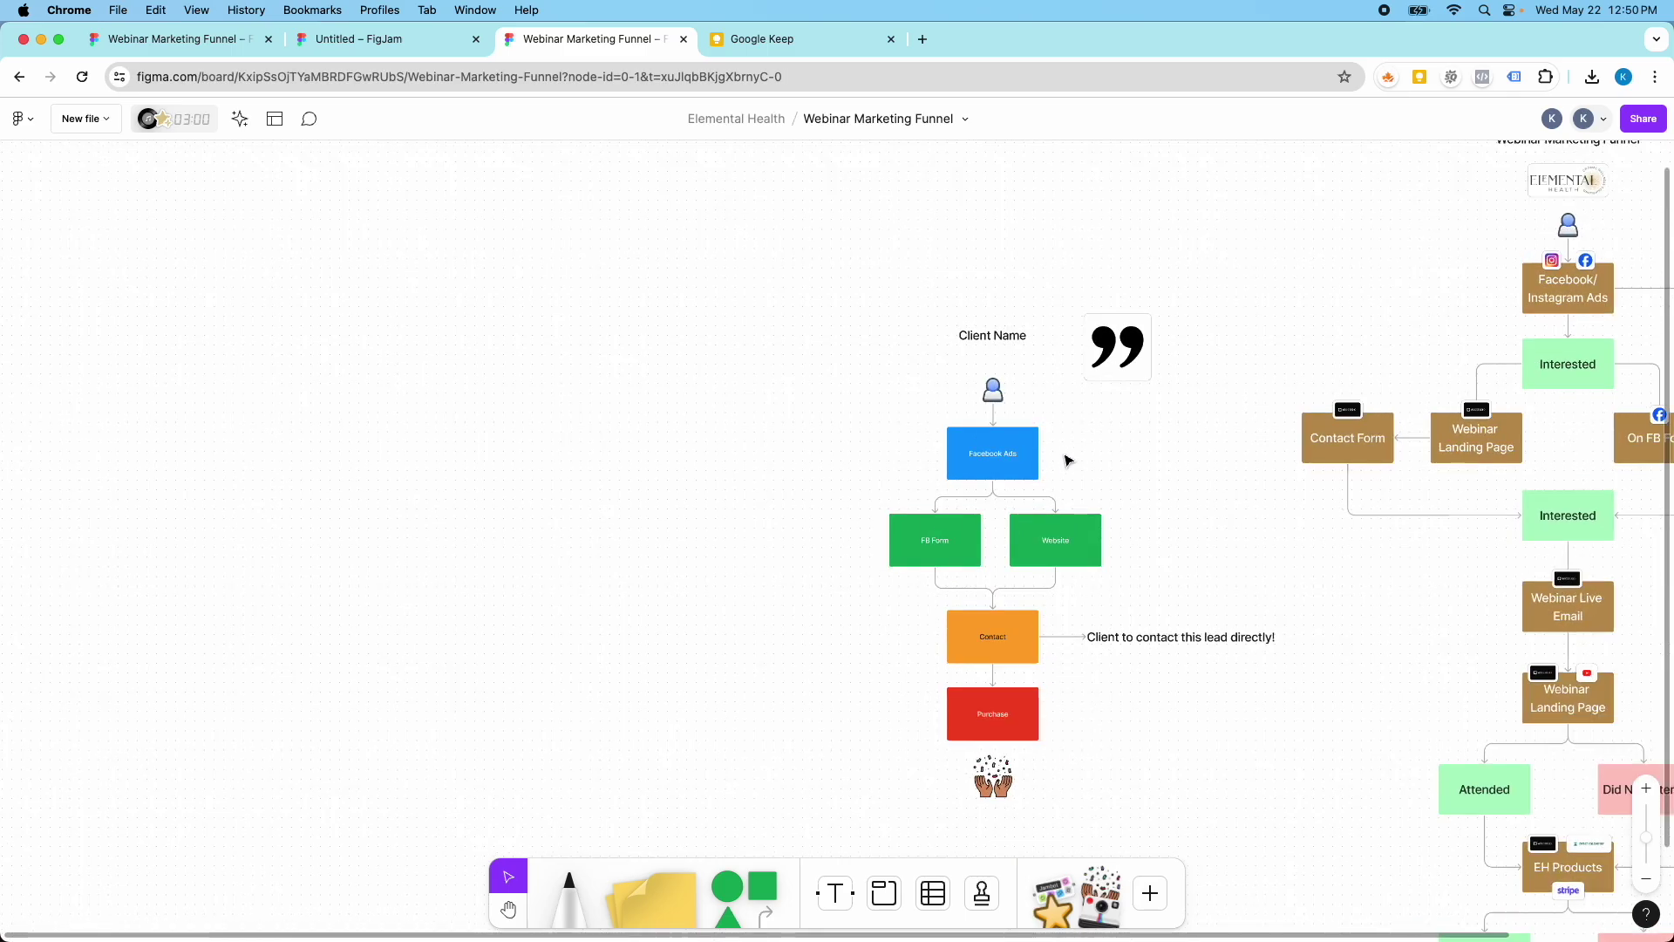
{"action": "scroll", "coordinate": [1124, 461], "scroll_direction": "up", "scroll_amount": 2}
{"action": "scroll", "coordinate": [1089, 453], "scroll_direction": "down", "scroll_amount": 2}
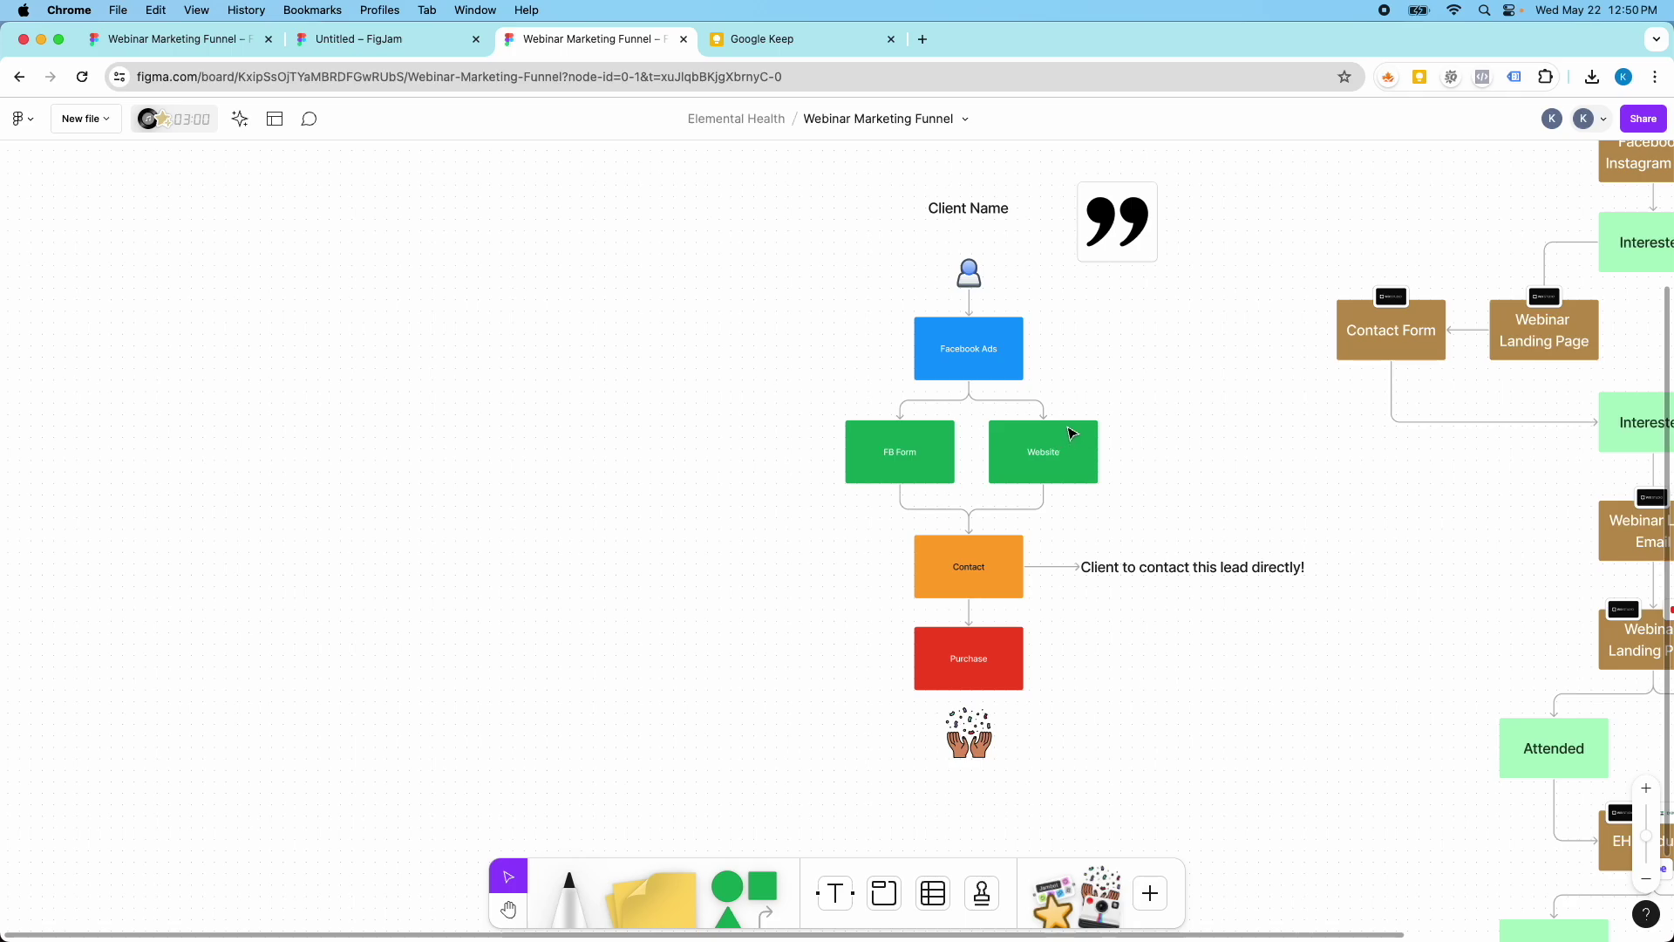
{"action": "scroll", "coordinate": [1069, 433], "scroll_direction": "down", "scroll_amount": 4}
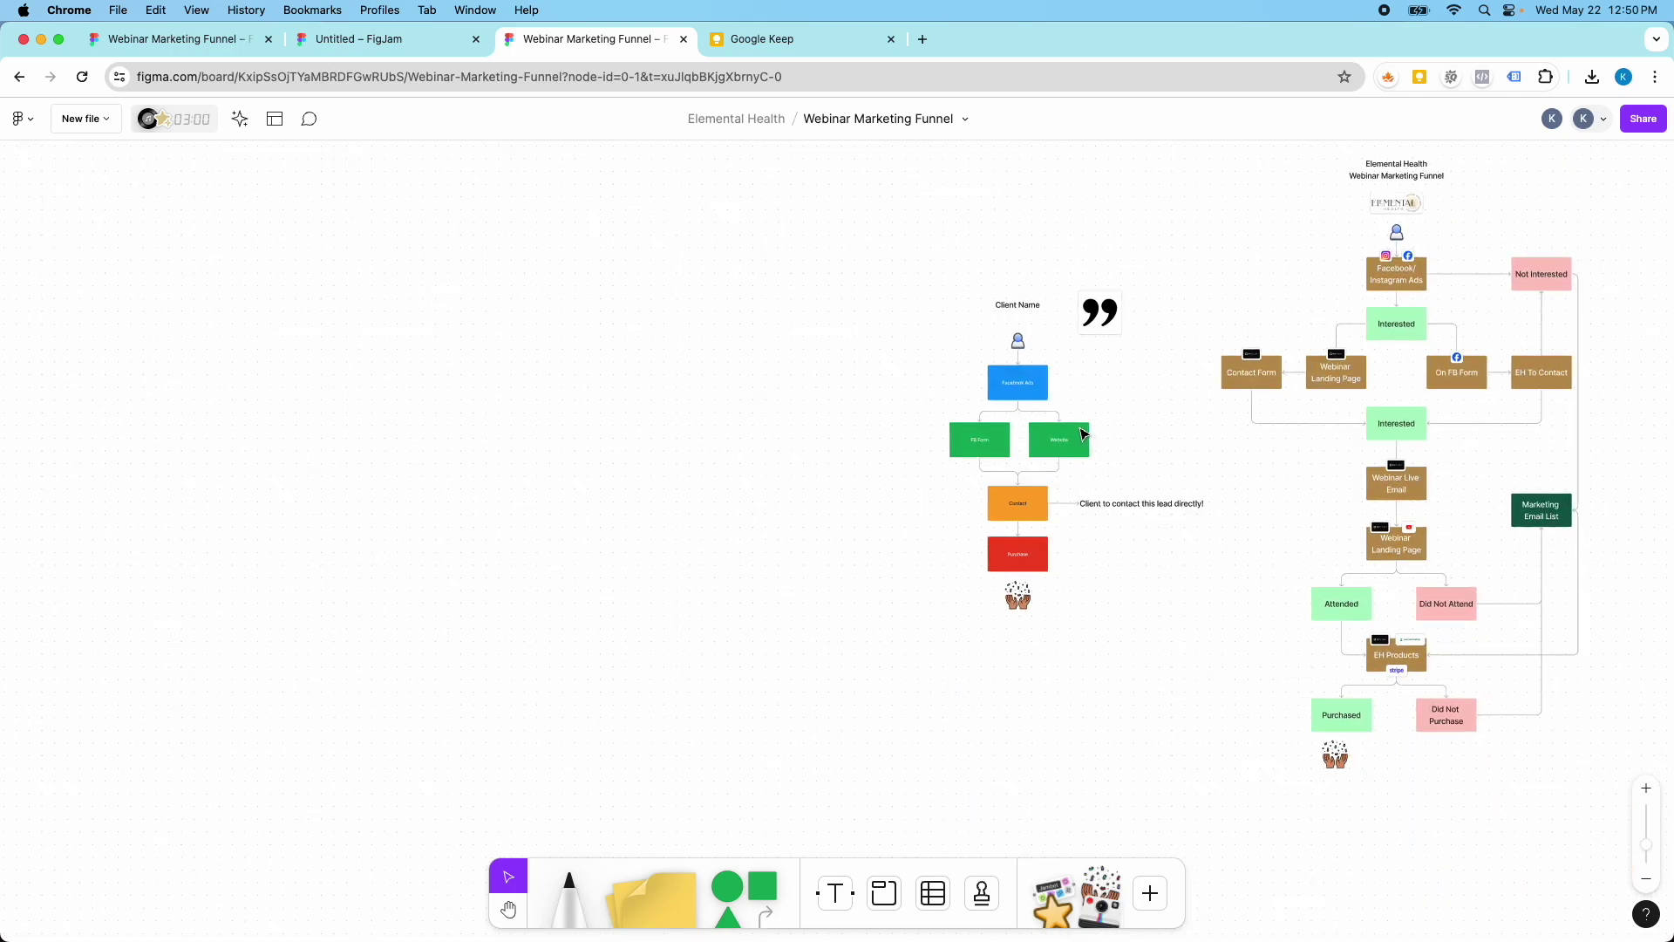
{"action": "scroll", "coordinate": [1081, 430], "scroll_direction": "up", "scroll_amount": 3}
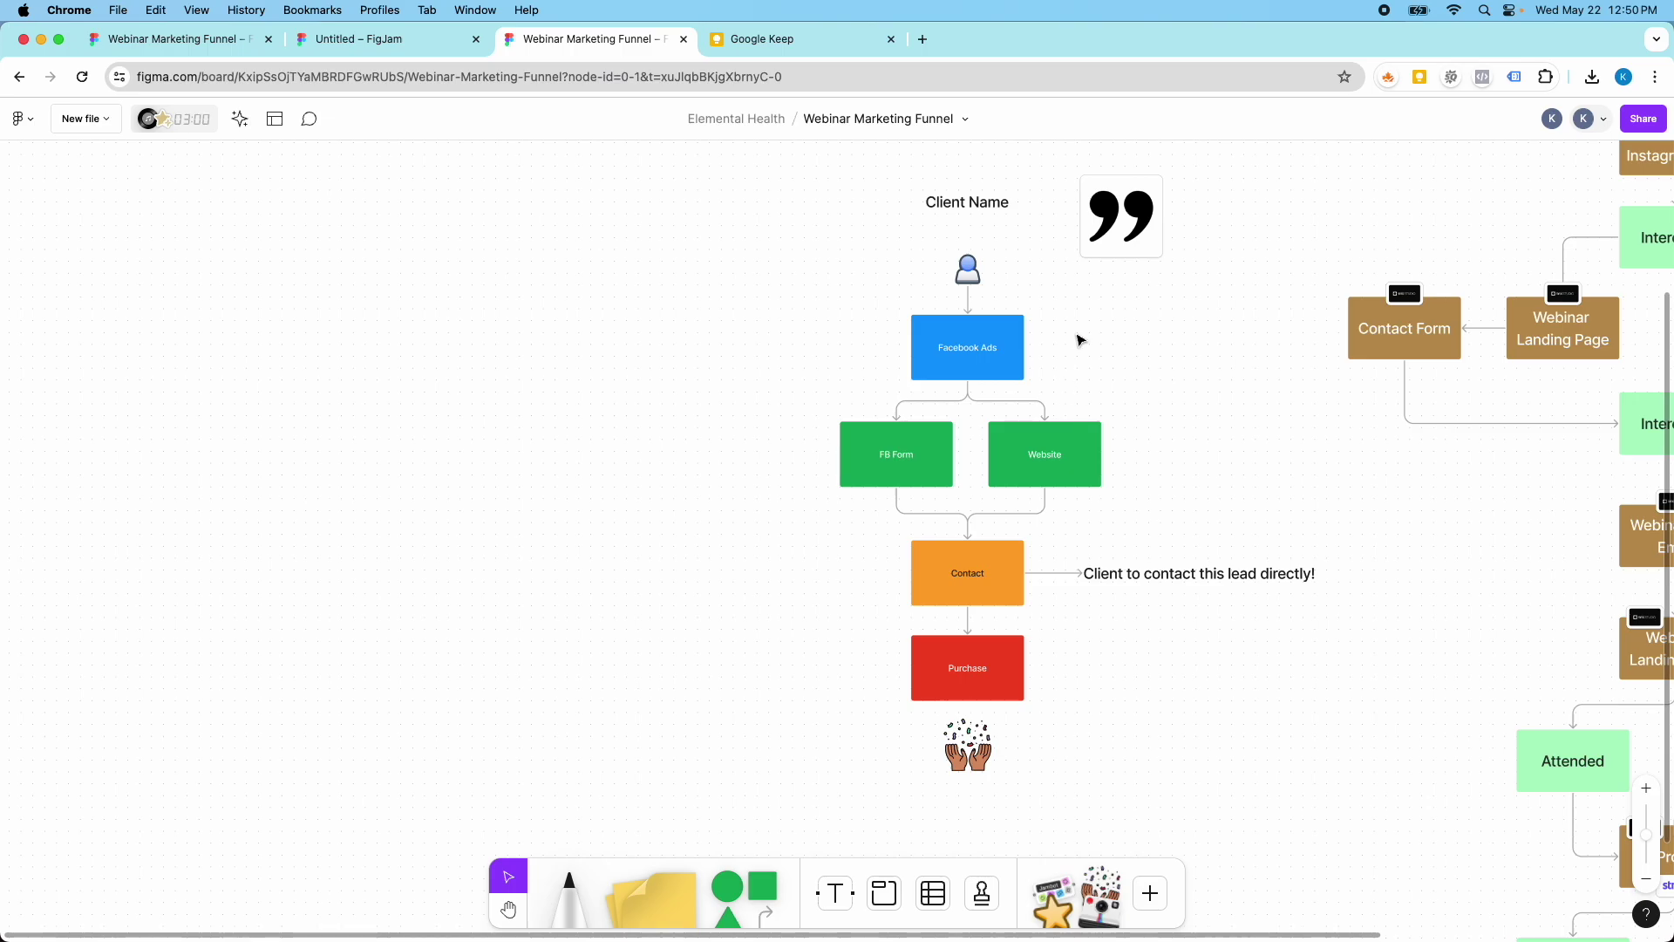
{"action": "left_click_drag", "start_coordinate": [1105, 240], "coordinate": [1104, 276]}
{"action": "key", "text": "BackSpace"}
Step: Export the selected left funnel as a selection-only PDF and open the downloaded file
{"action": "left_click_drag", "start_coordinate": [763, 177], "coordinate": [1297, 741]}
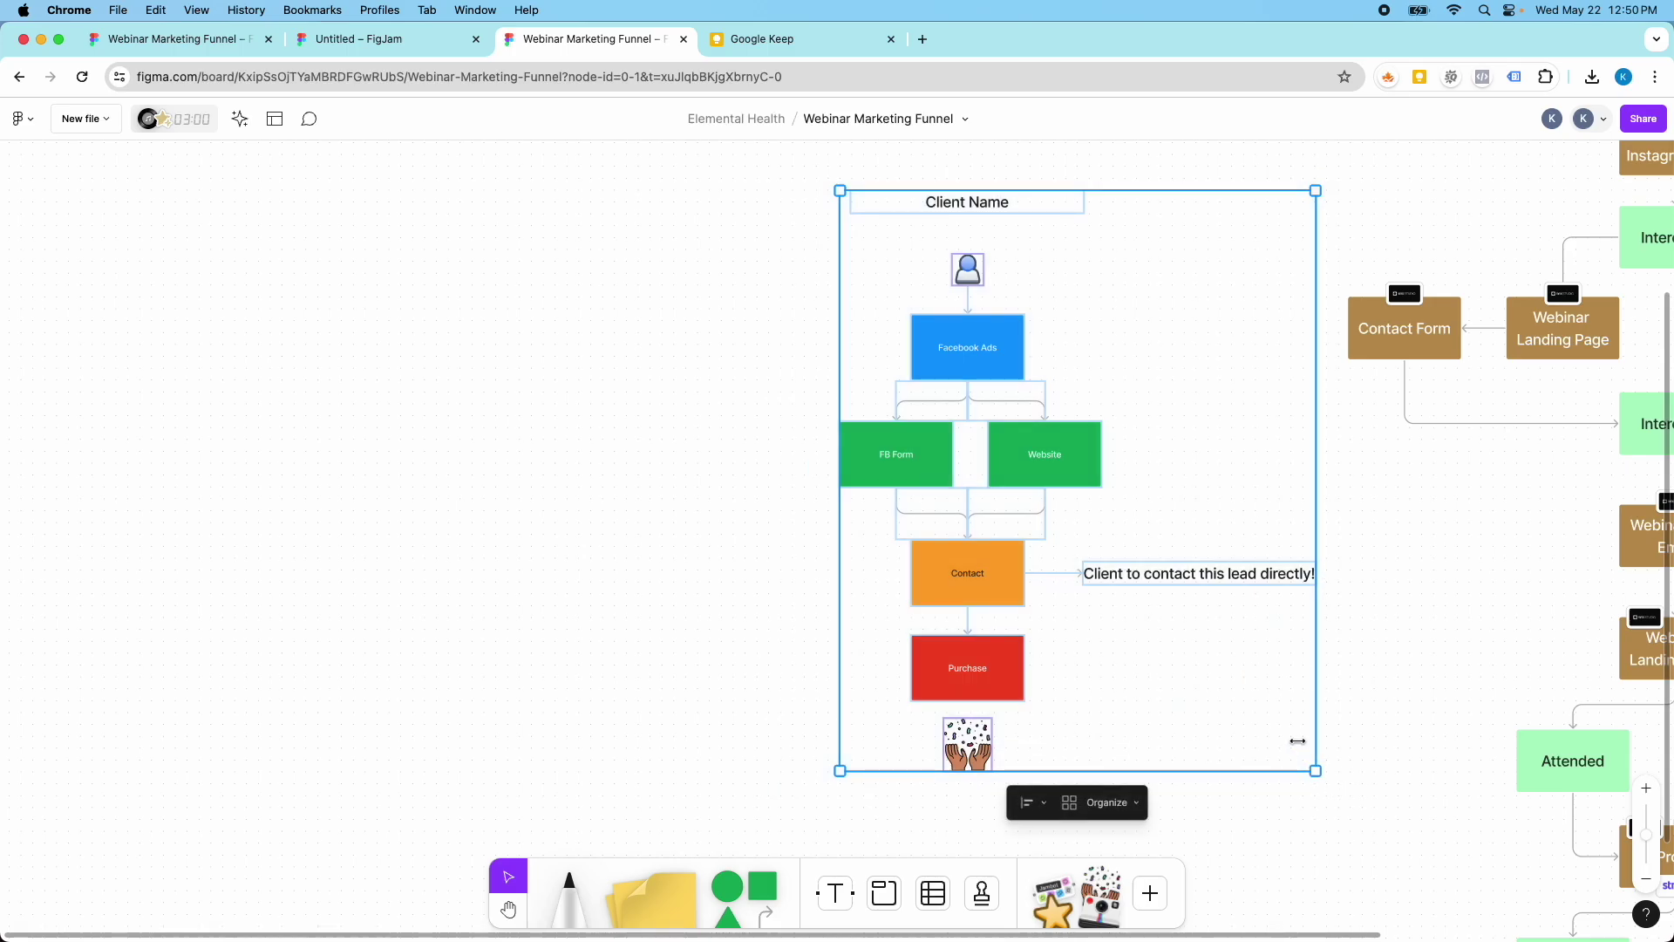
{"action": "left_click", "coordinate": [19, 119]}
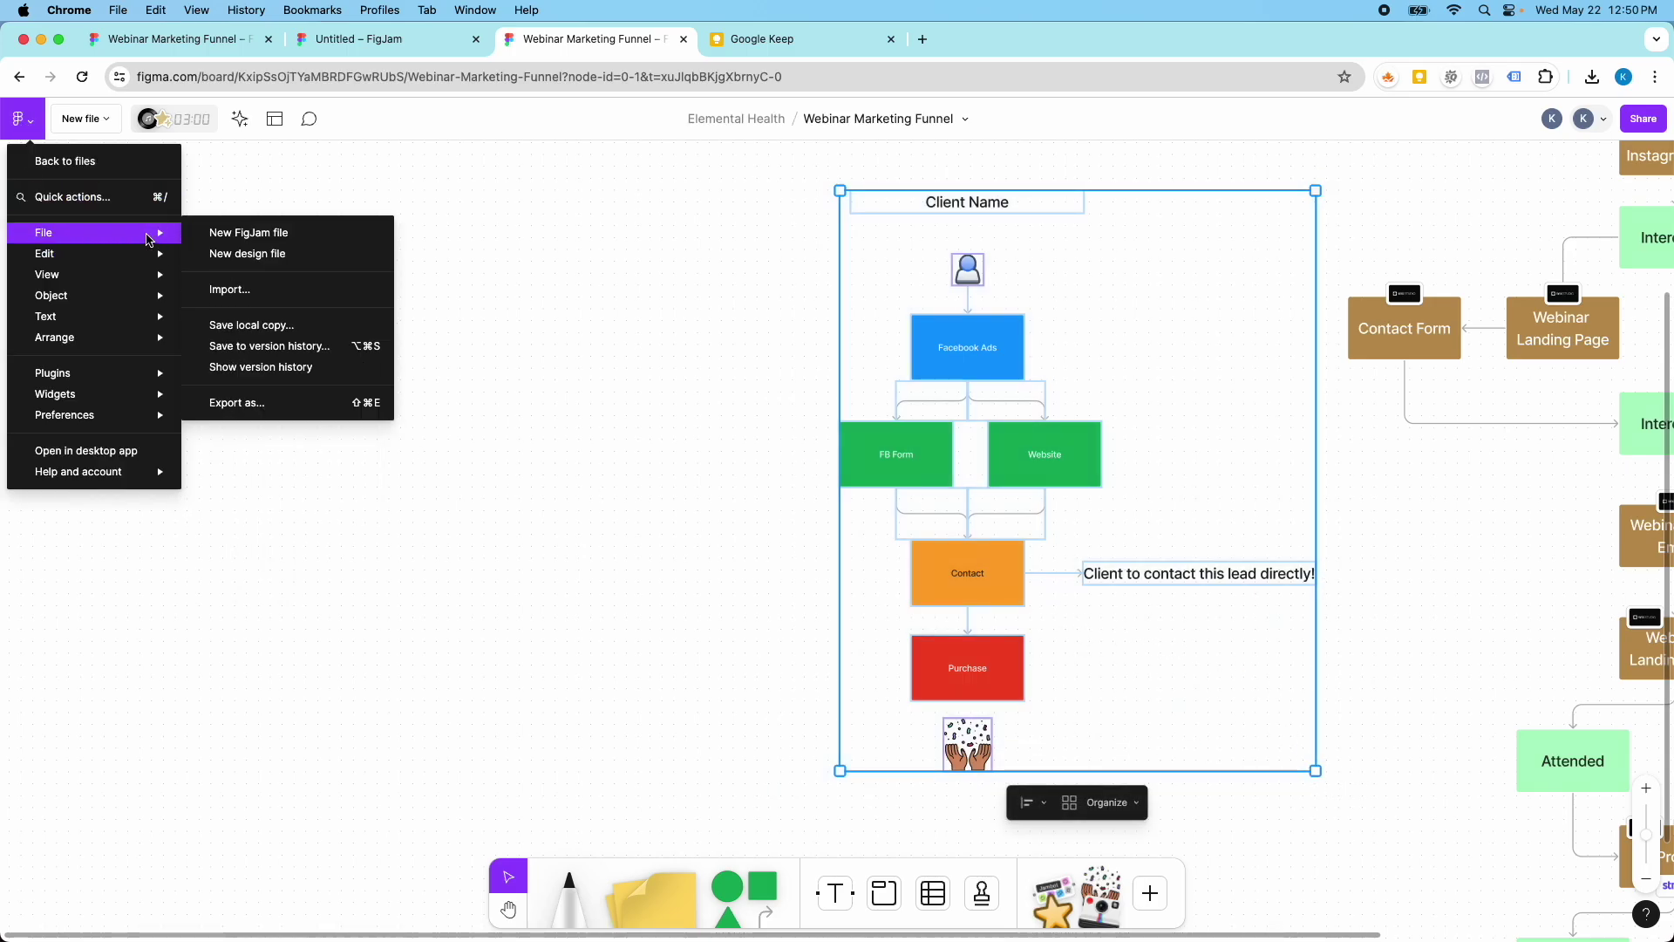
{"action": "left_click", "coordinate": [274, 403]}
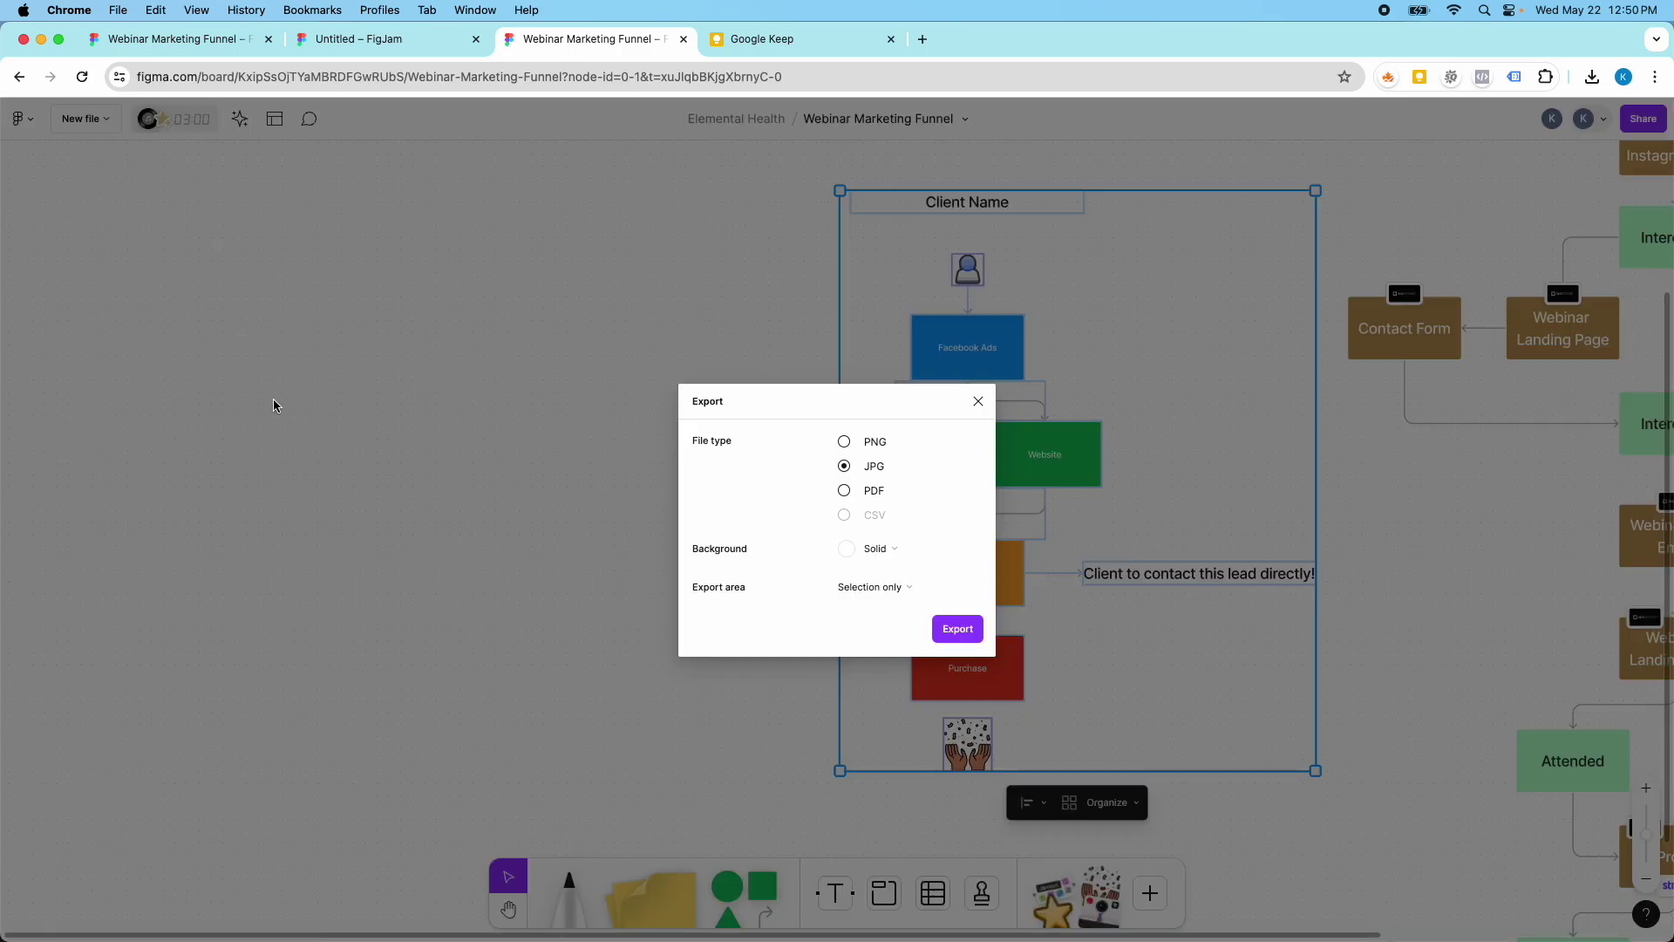
{"action": "left_click", "coordinate": [854, 589]}
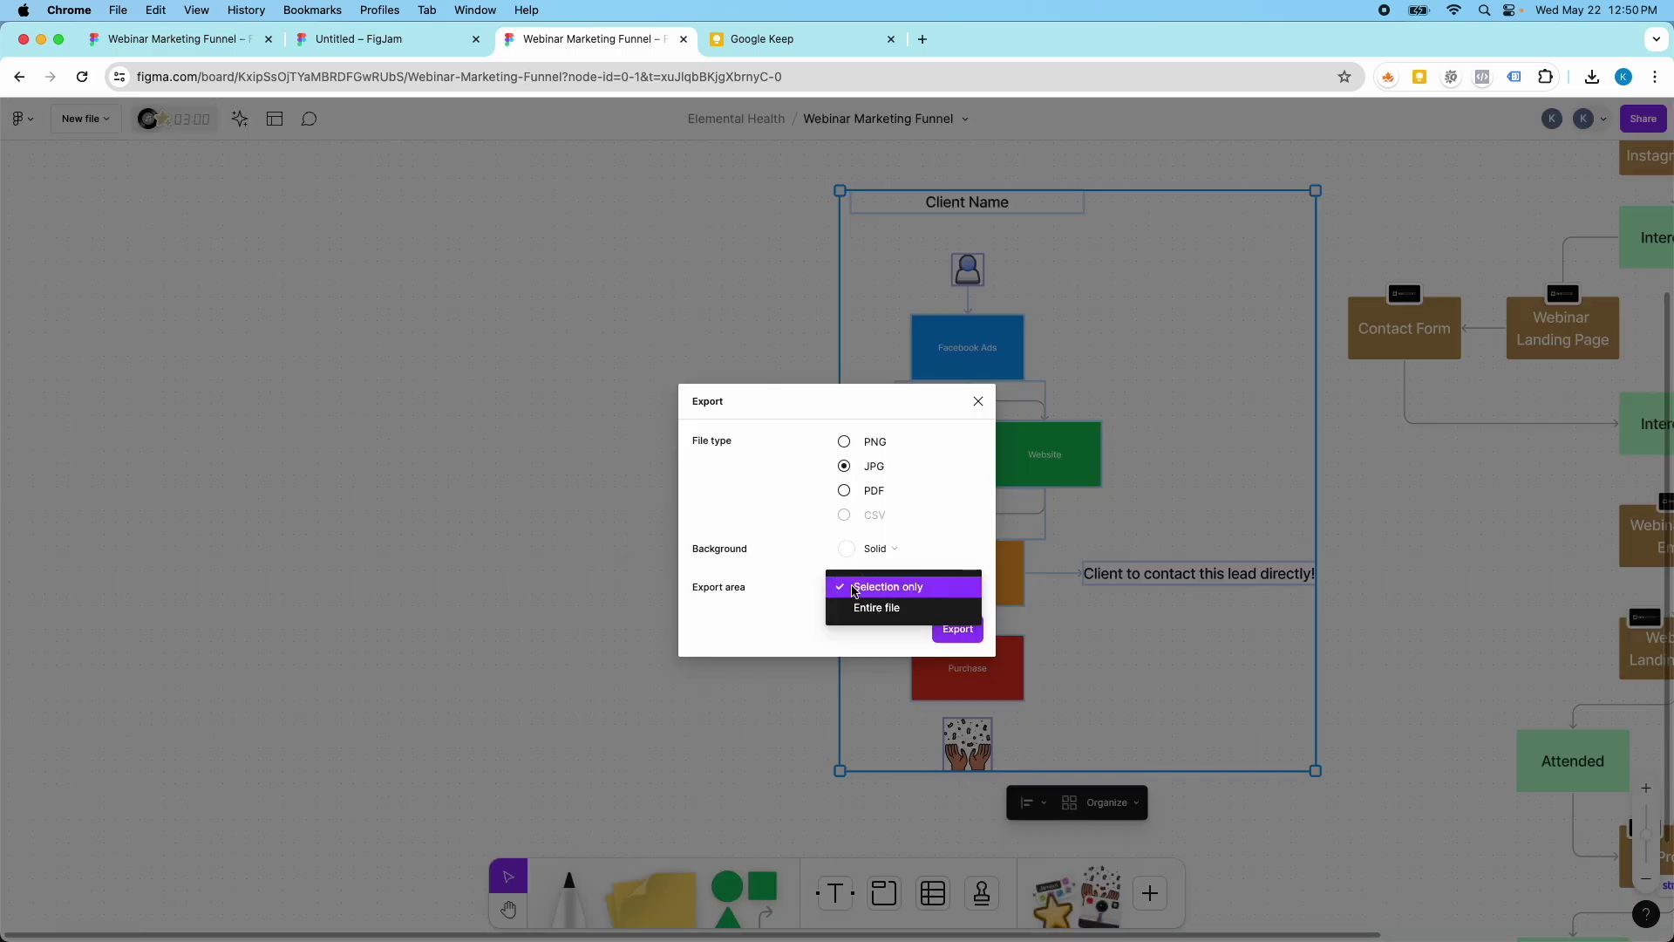
{"action": "left_click", "coordinate": [853, 591]}
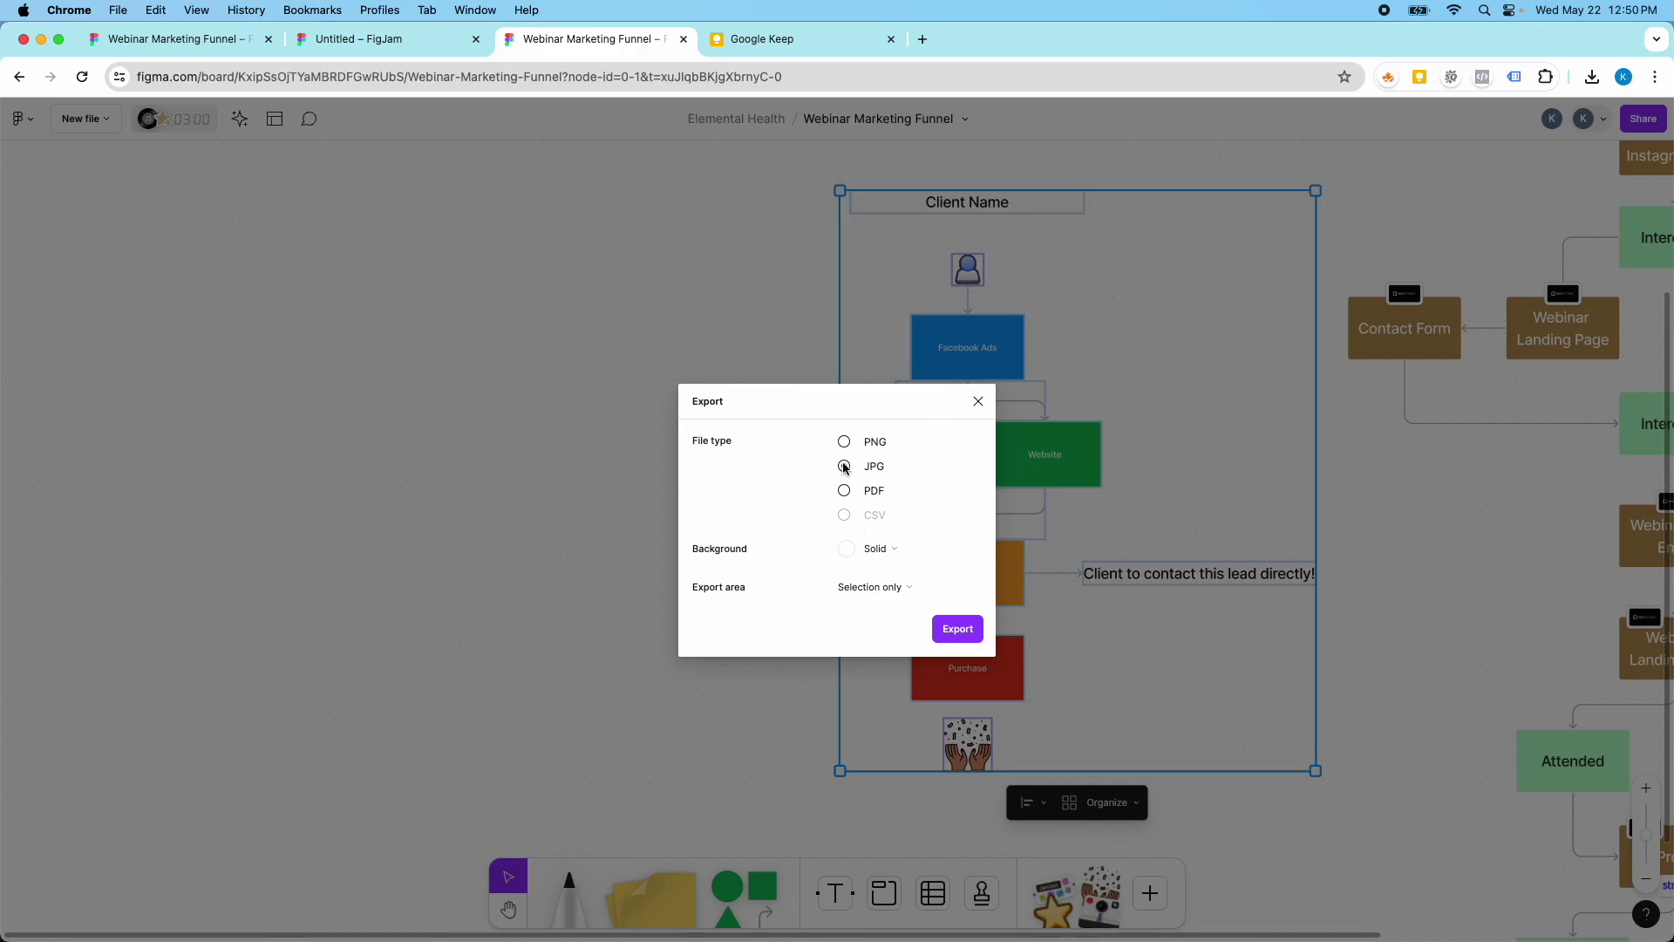
{"action": "left_click", "coordinate": [844, 491]}
{"action": "left_click", "coordinate": [956, 628]}
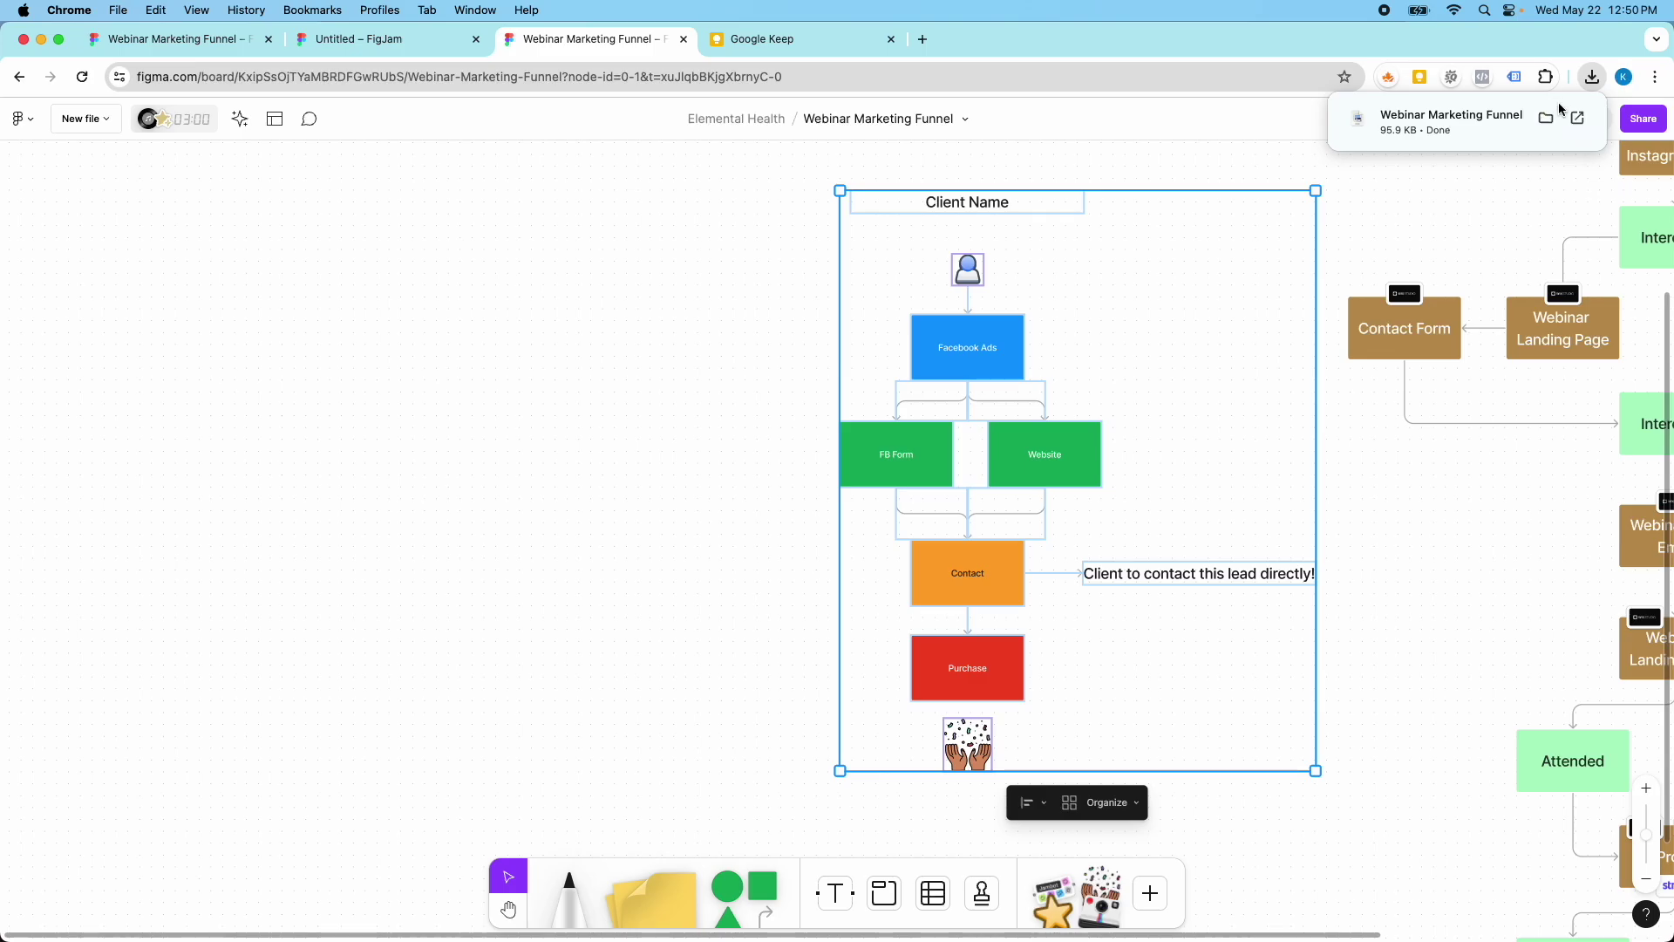
{"action": "left_click", "coordinate": [1464, 107]}
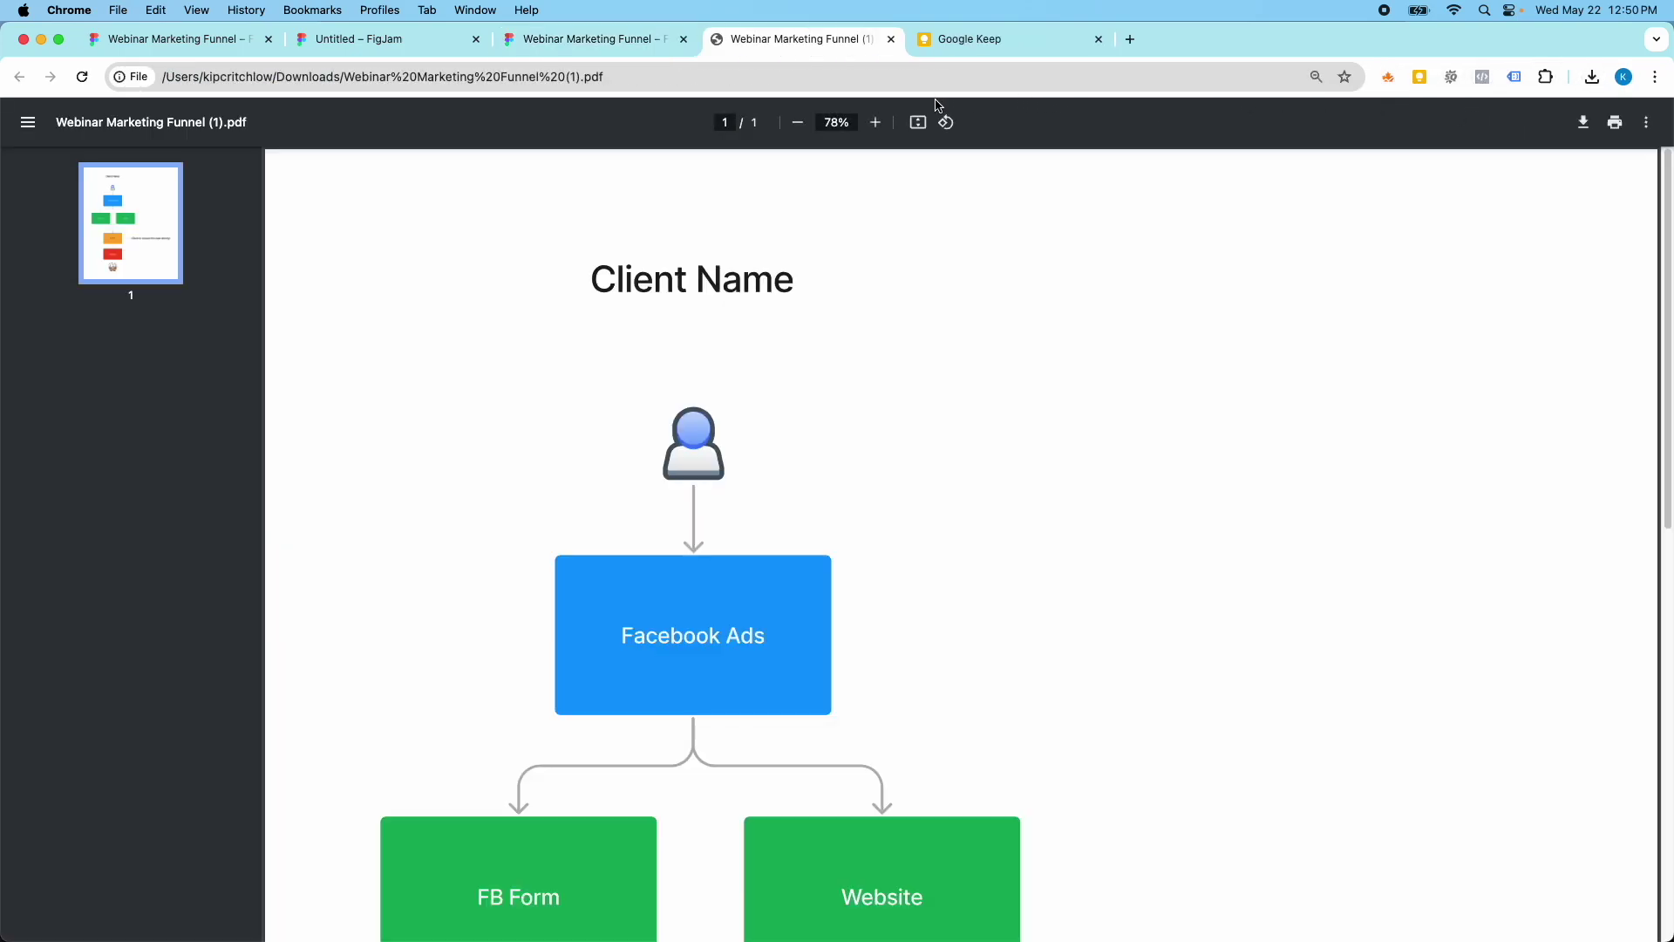
Step: Scroll through the exported funnel PDF, then return to the FigJam board tab
{"action": "scroll", "coordinate": [802, 255], "scroll_direction": "down", "scroll_amount": 10}
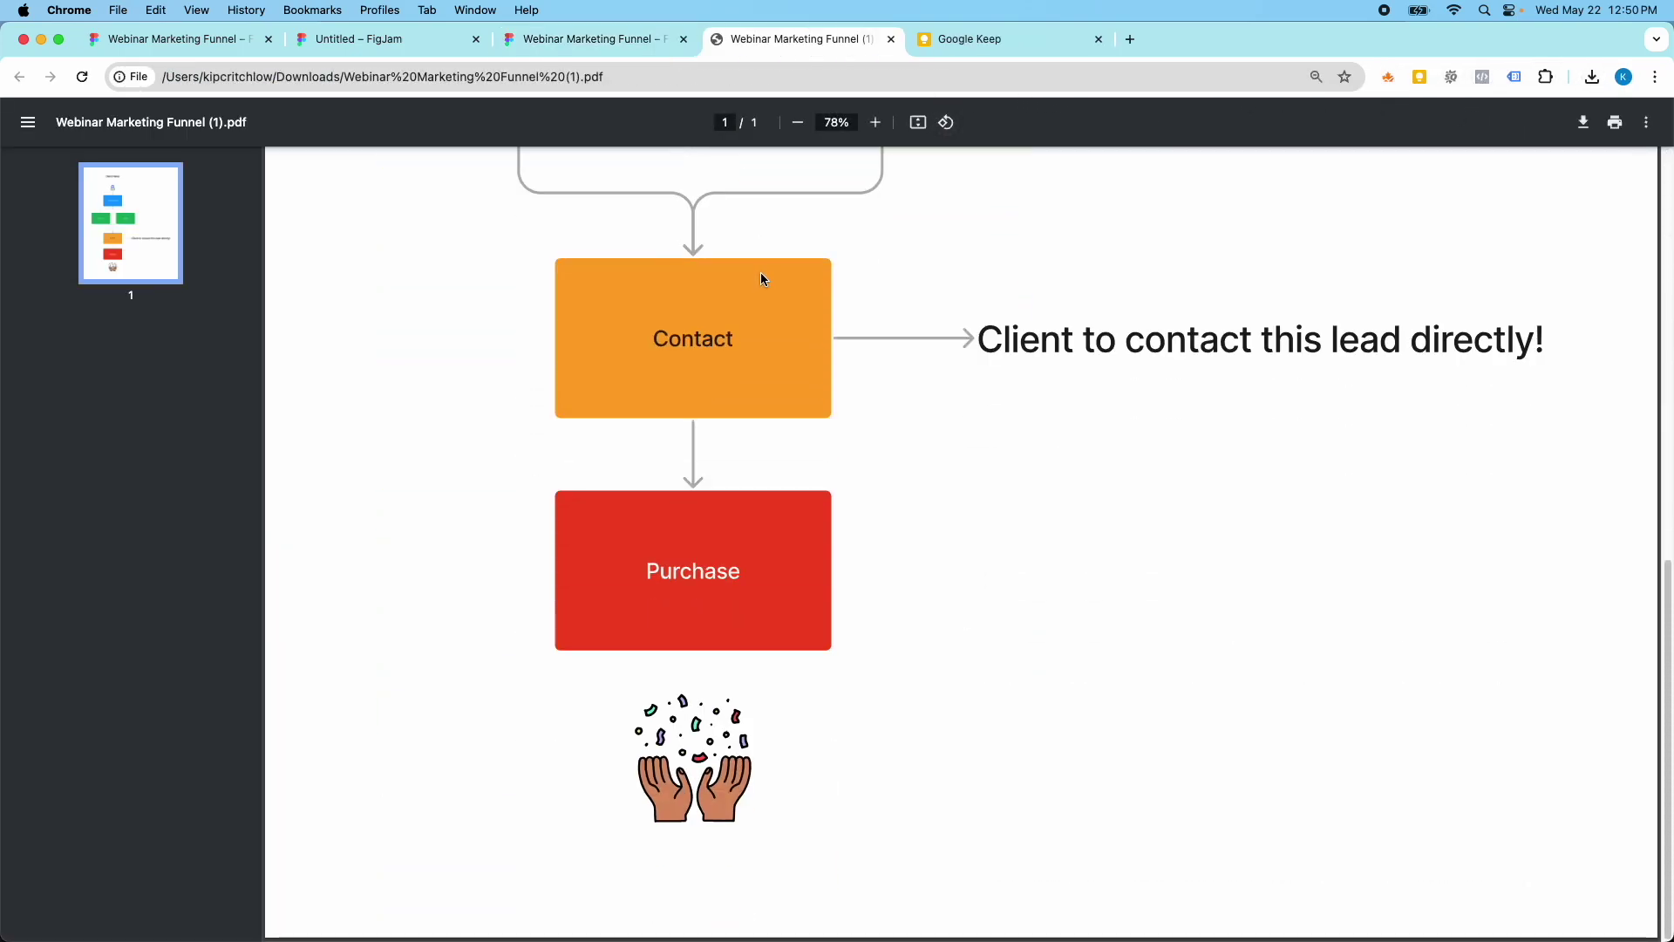
{"action": "scroll", "coordinate": [762, 270], "scroll_direction": "up", "scroll_amount": 10}
{"action": "scroll", "coordinate": [766, 266], "scroll_direction": "down", "scroll_amount": 6}
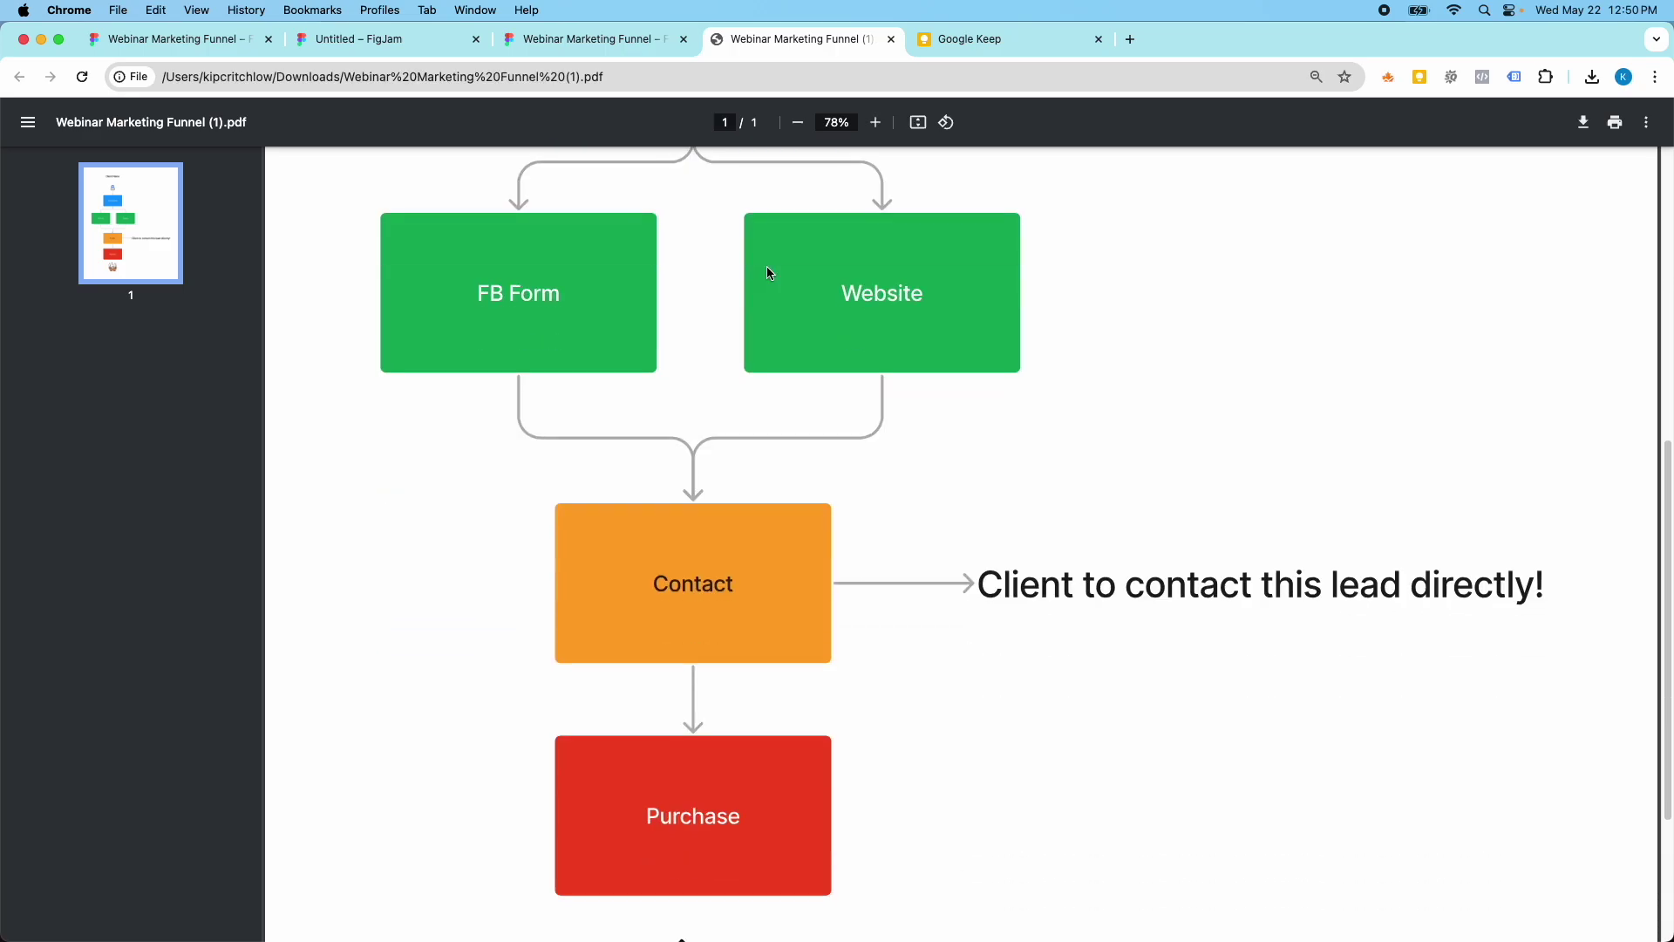
{"action": "scroll", "coordinate": [768, 273], "scroll_direction": "down", "scroll_amount": 3}
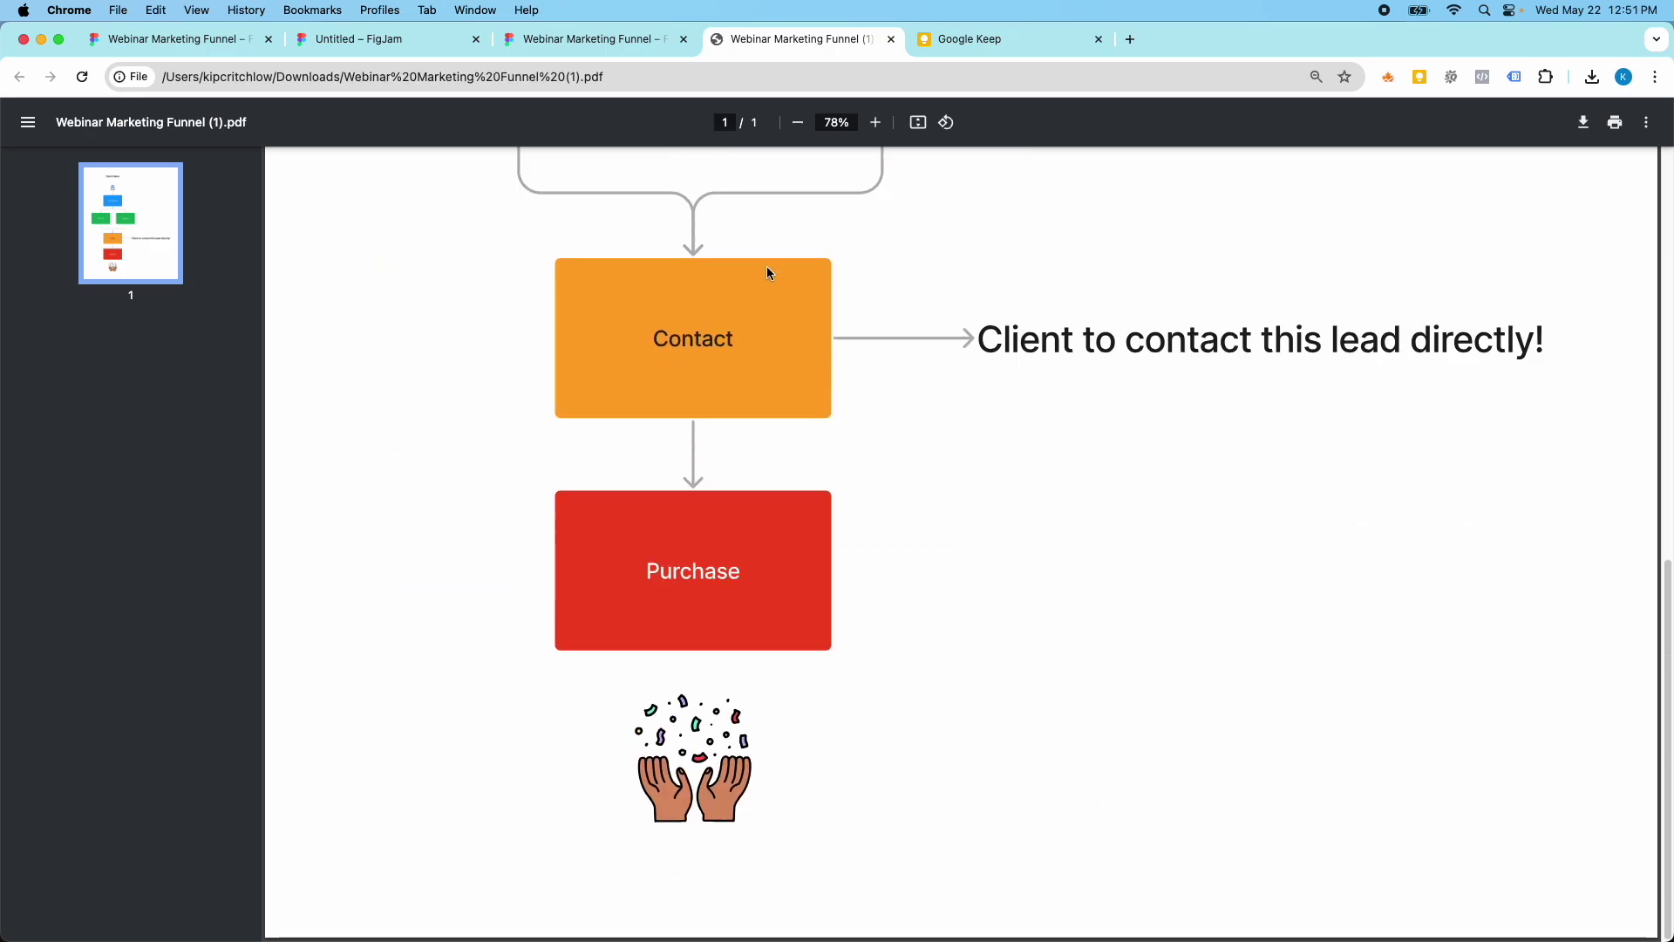
{"action": "scroll", "coordinate": [769, 272], "scroll_direction": "up", "scroll_amount": 5}
{"action": "scroll", "coordinate": [771, 271], "scroll_direction": "up", "scroll_amount": 4}
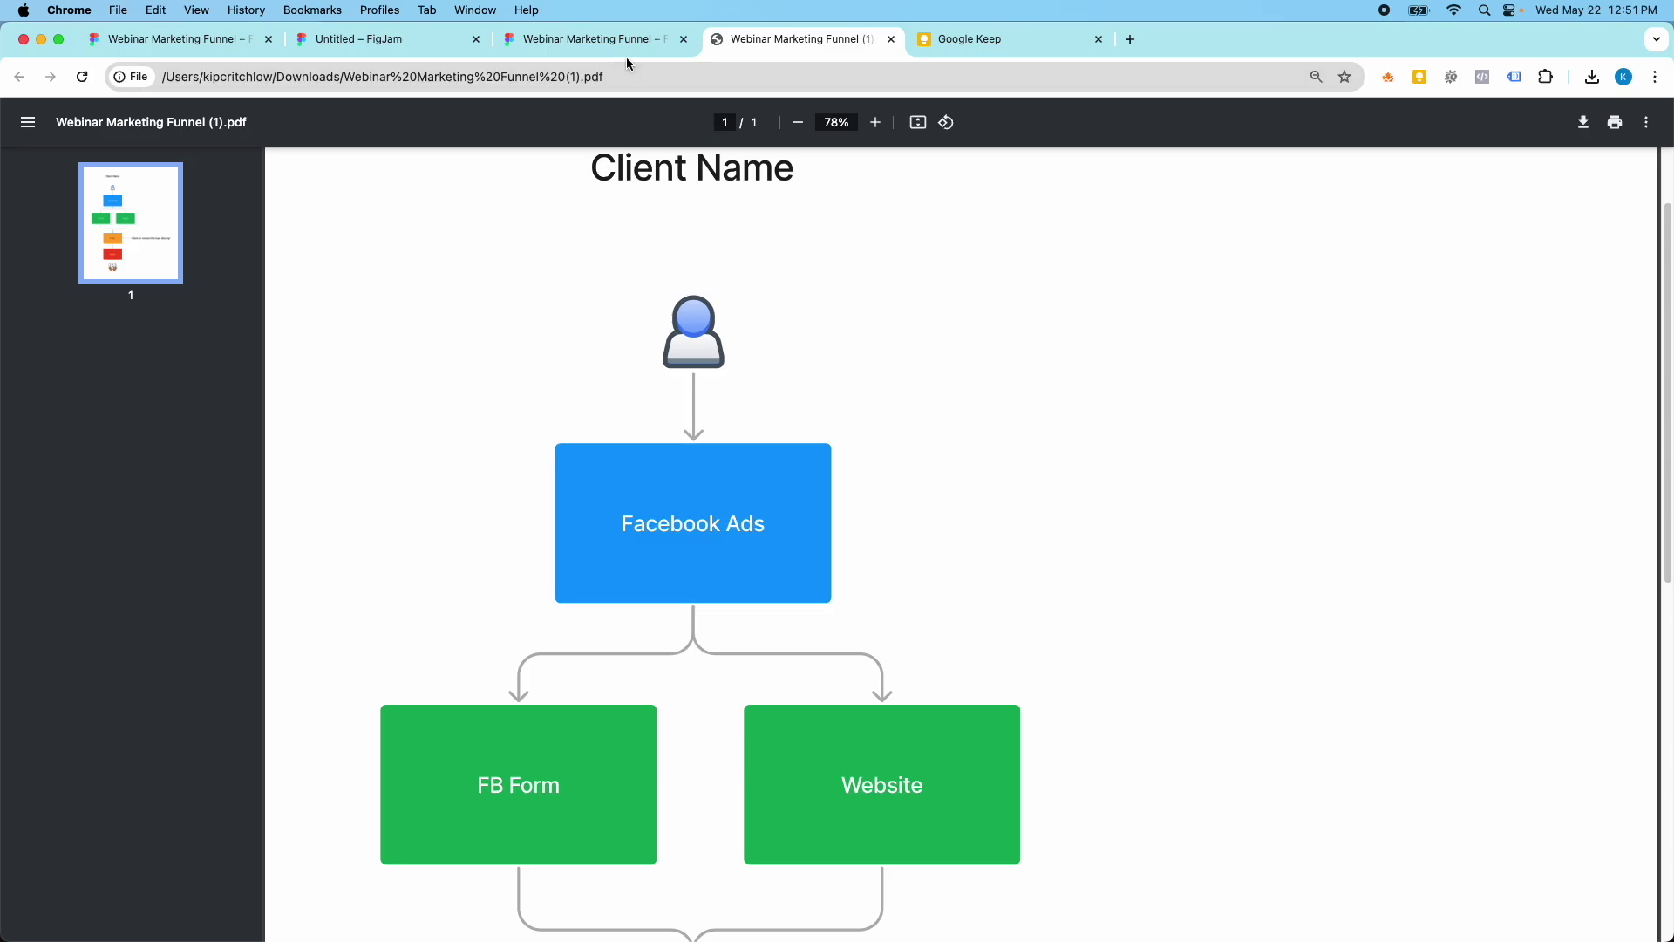
{"action": "scroll", "coordinate": [765, 218], "scroll_direction": "down", "scroll_amount": 5}
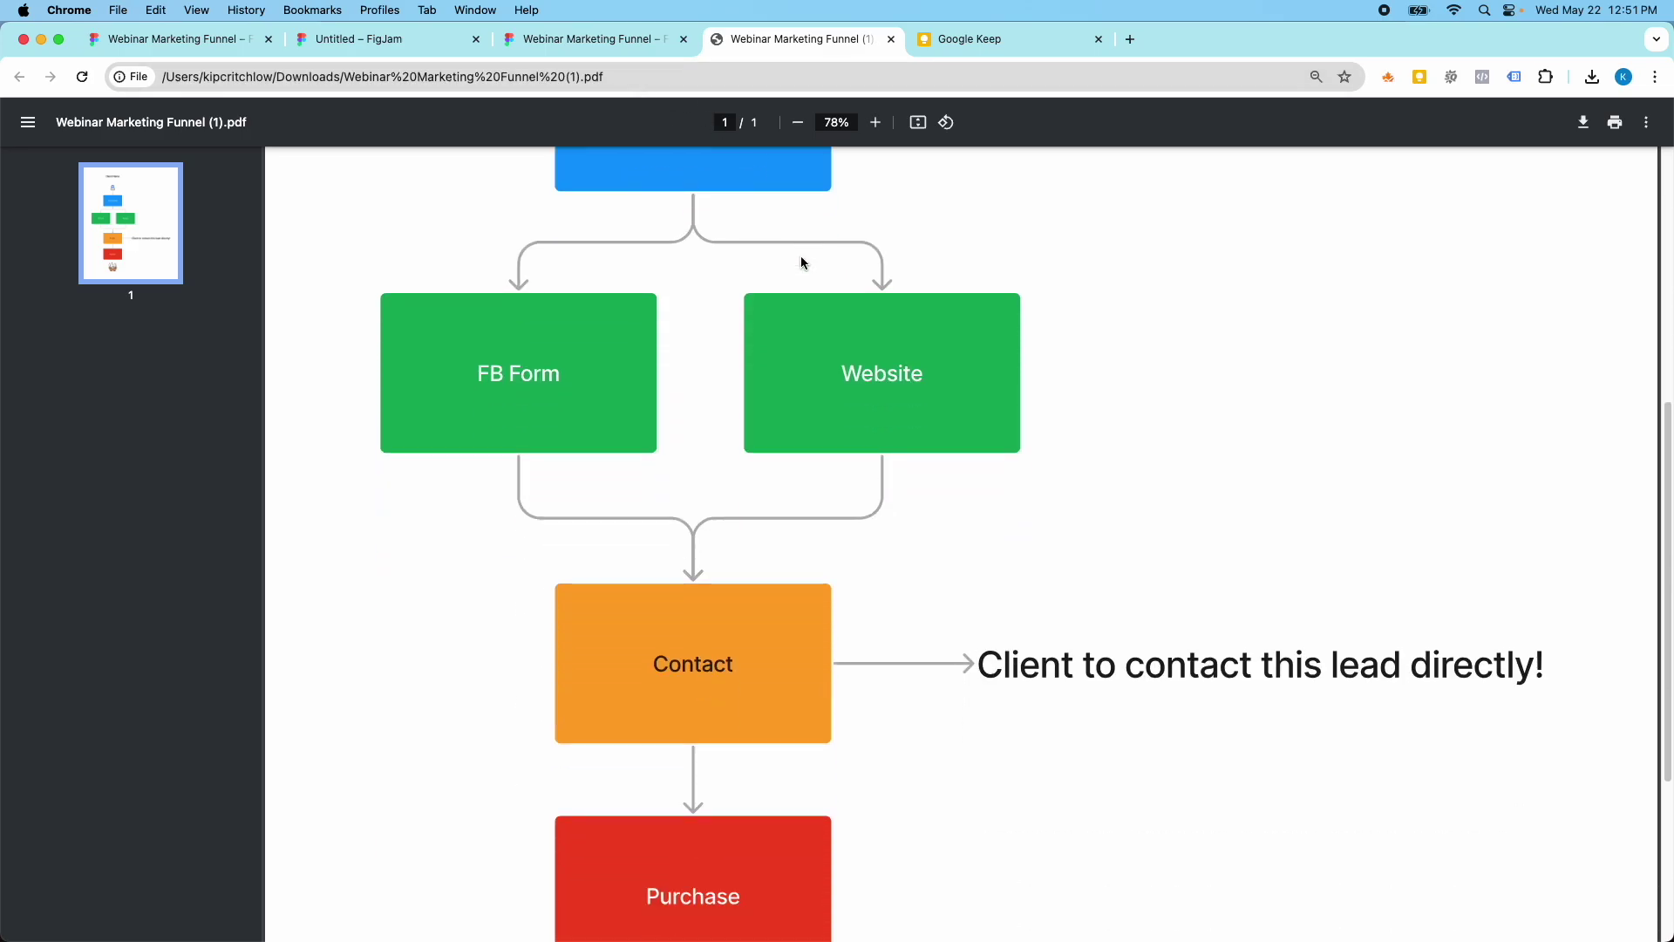
{"action": "left_click", "coordinate": [603, 50]}
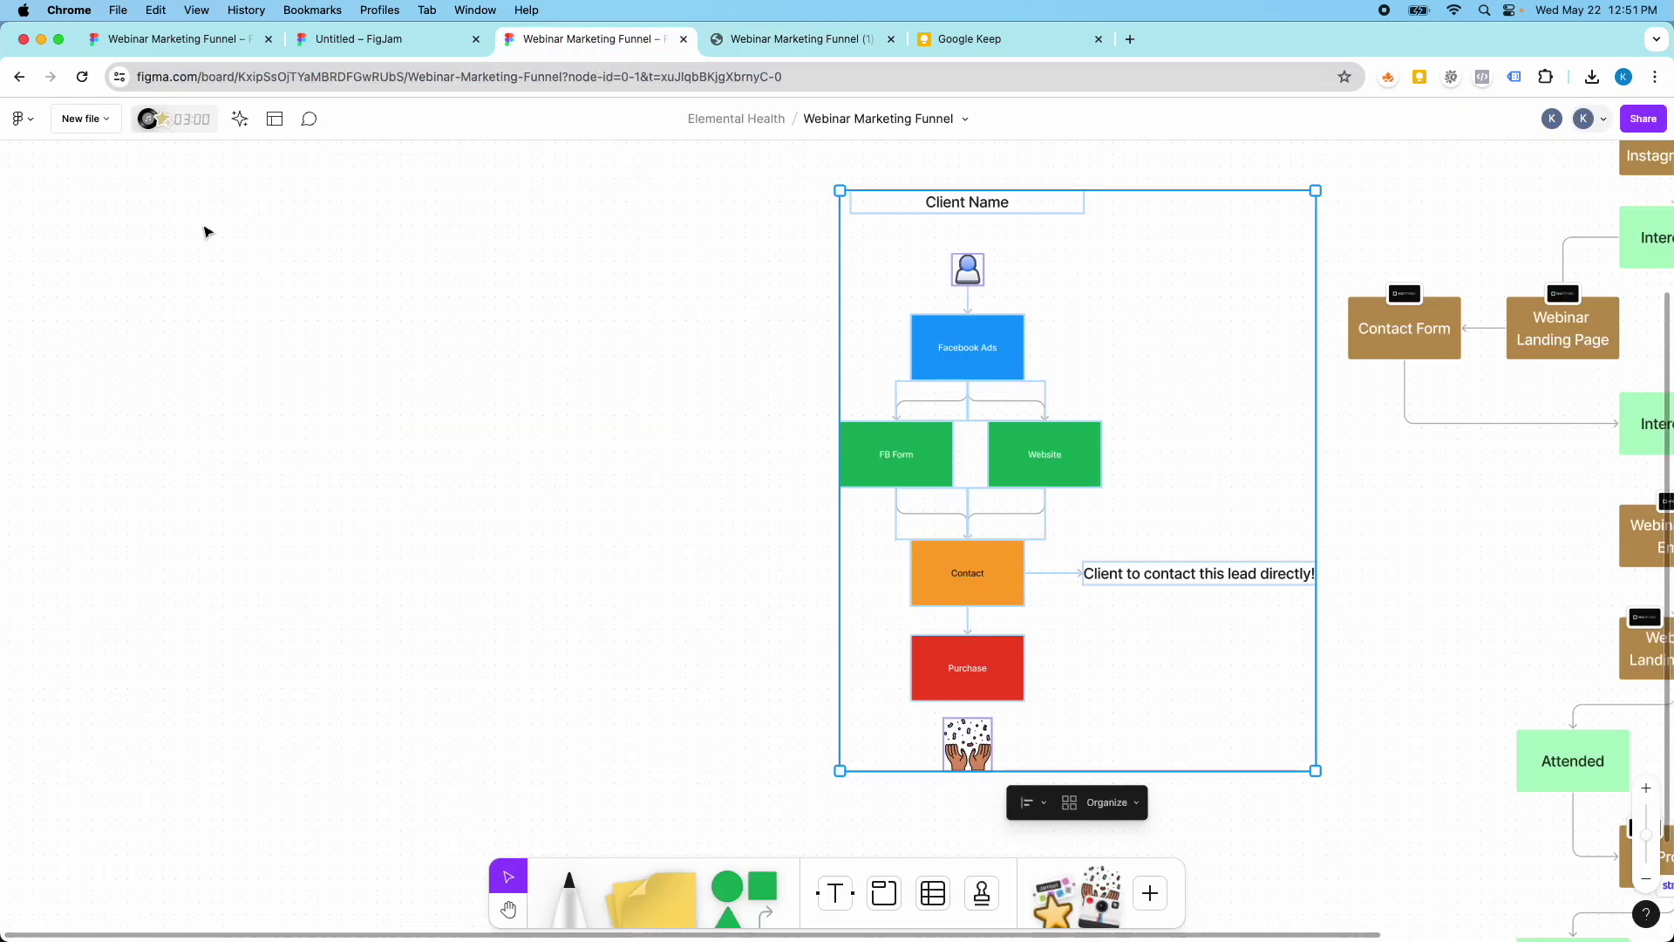
Step: Export the selected funnel as a JPG with a background set
{"action": "left_click", "coordinate": [23, 121]}
{"action": "mouse_move", "coordinate": [105, 235]}
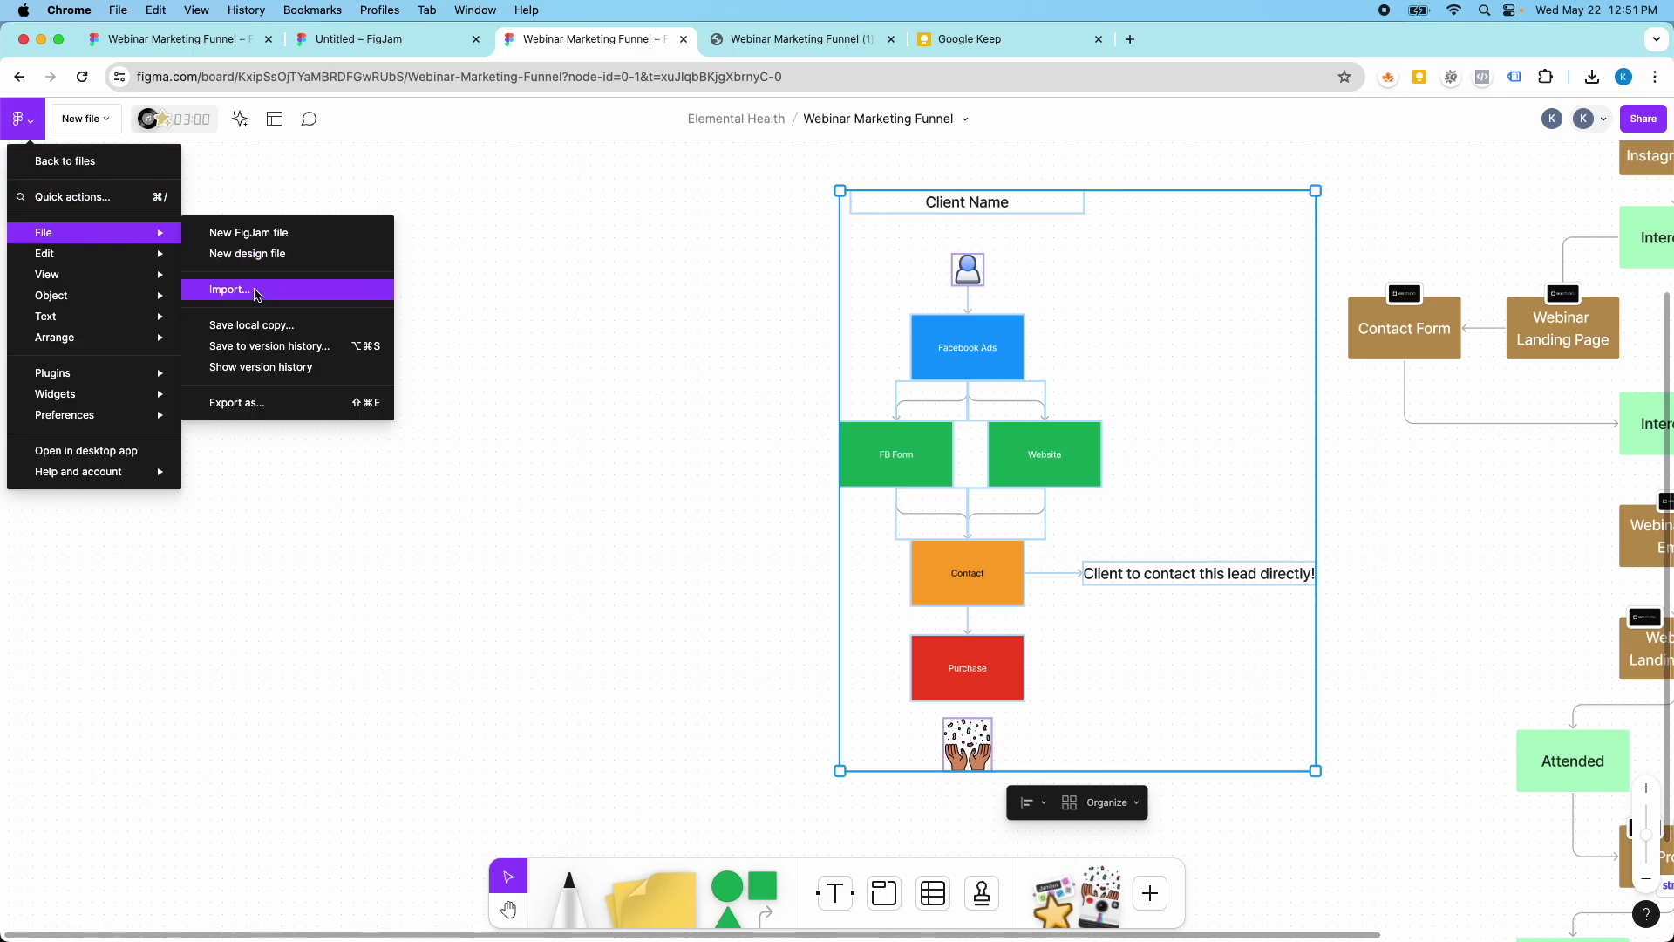
{"action": "left_click", "coordinate": [296, 403]}
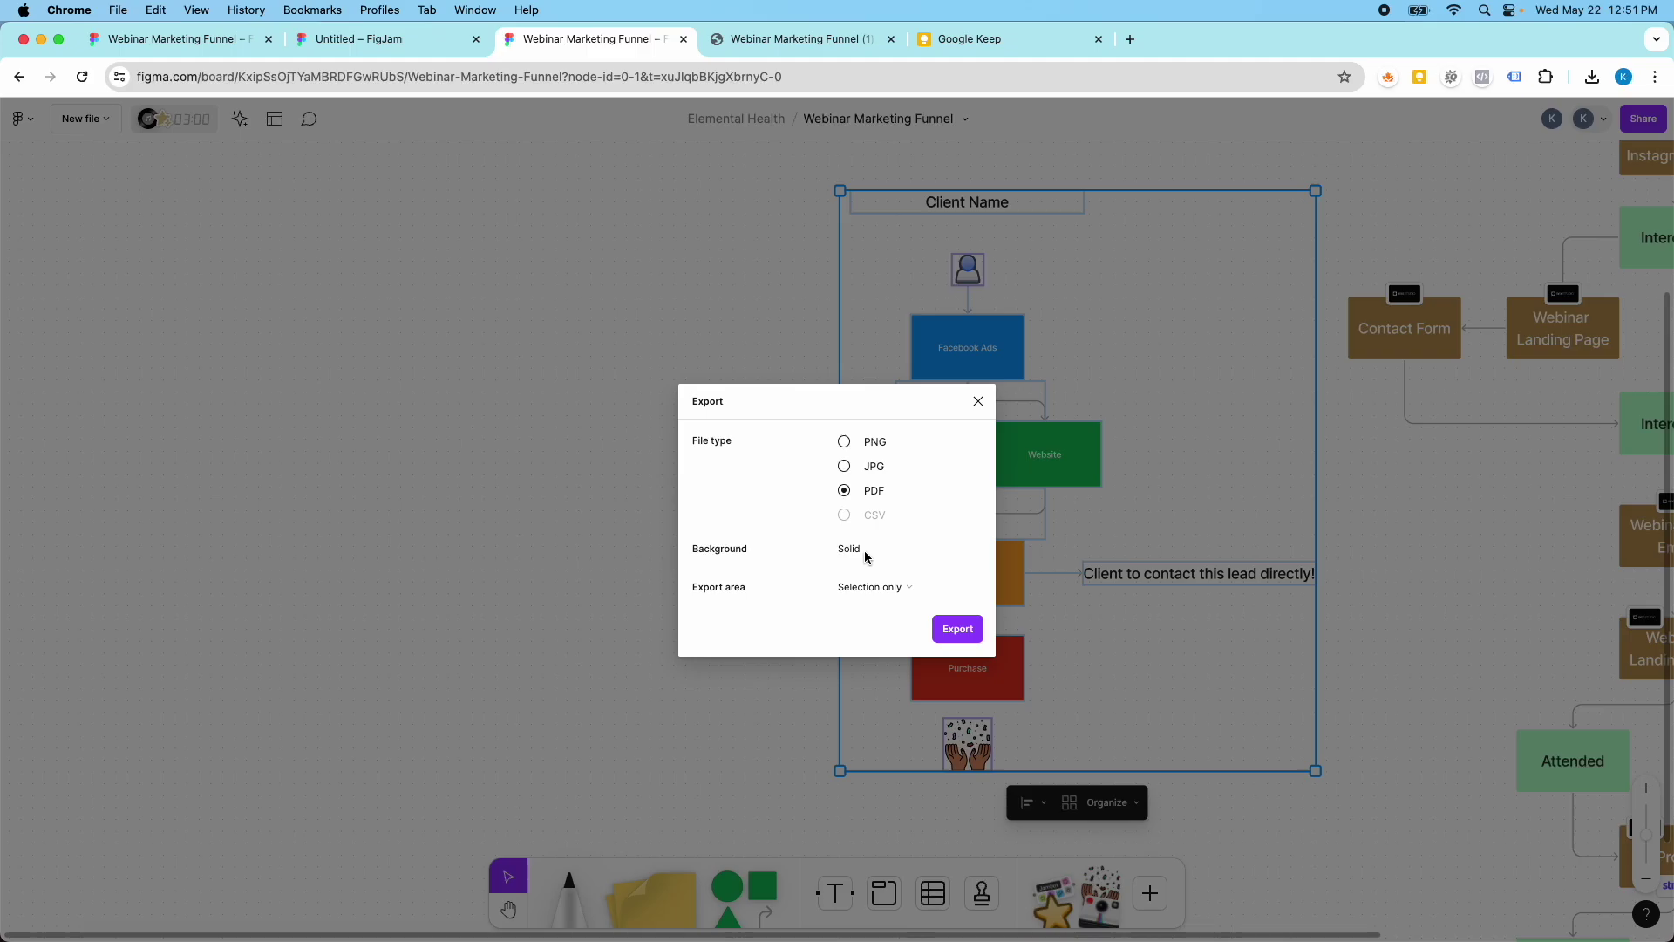
{"action": "left_click", "coordinate": [845, 467]}
{"action": "left_click", "coordinate": [894, 549]}
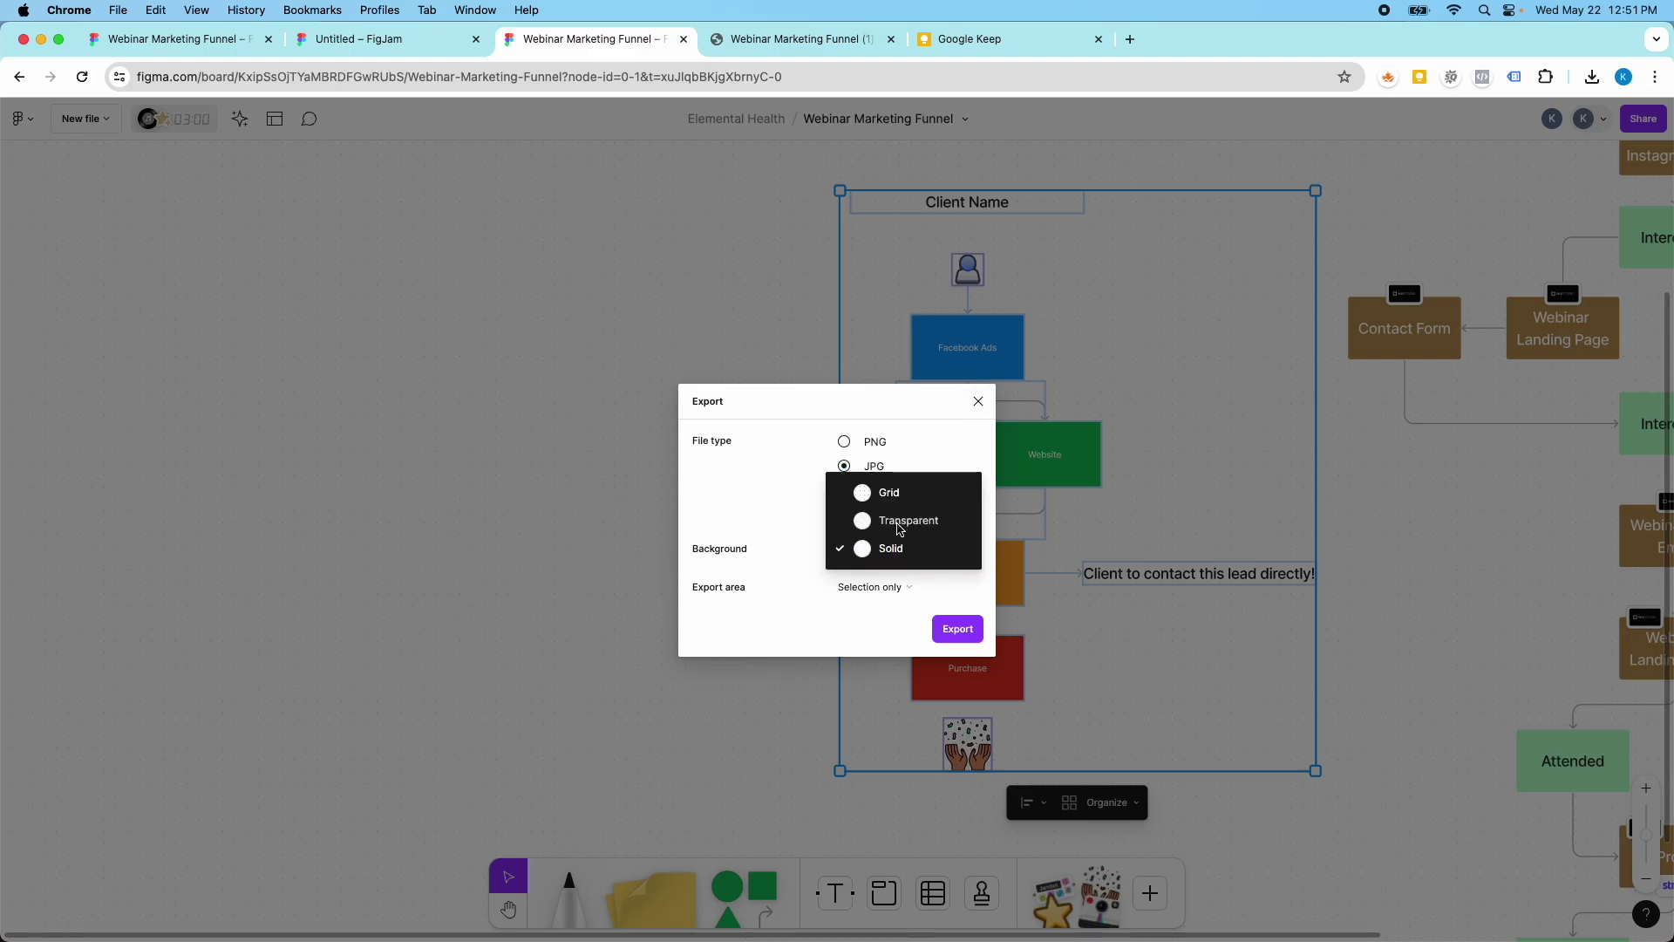
{"action": "left_click", "coordinate": [894, 494]}
{"action": "left_click", "coordinate": [956, 629]}
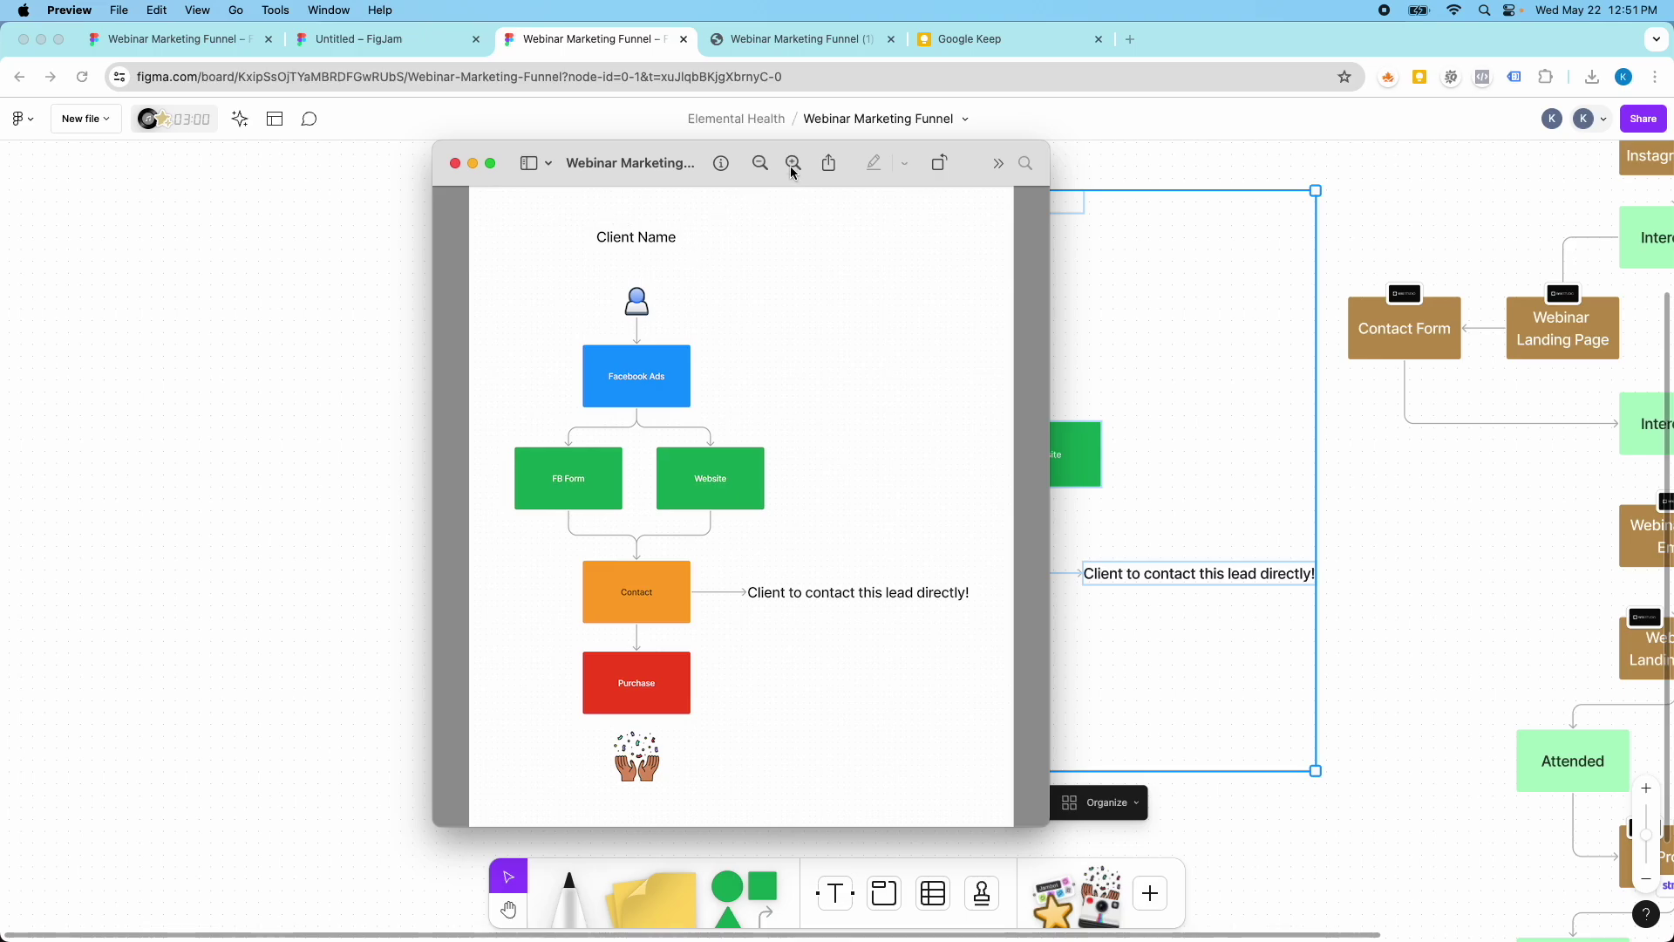
Step: Zoom in and out on Webinar Marketing Funnel.jpg in Preview, then close it
{"action": "left_click", "coordinate": [794, 165]}
{"action": "left_click", "coordinate": [793, 165]}
{"action": "left_click", "coordinate": [762, 163]}
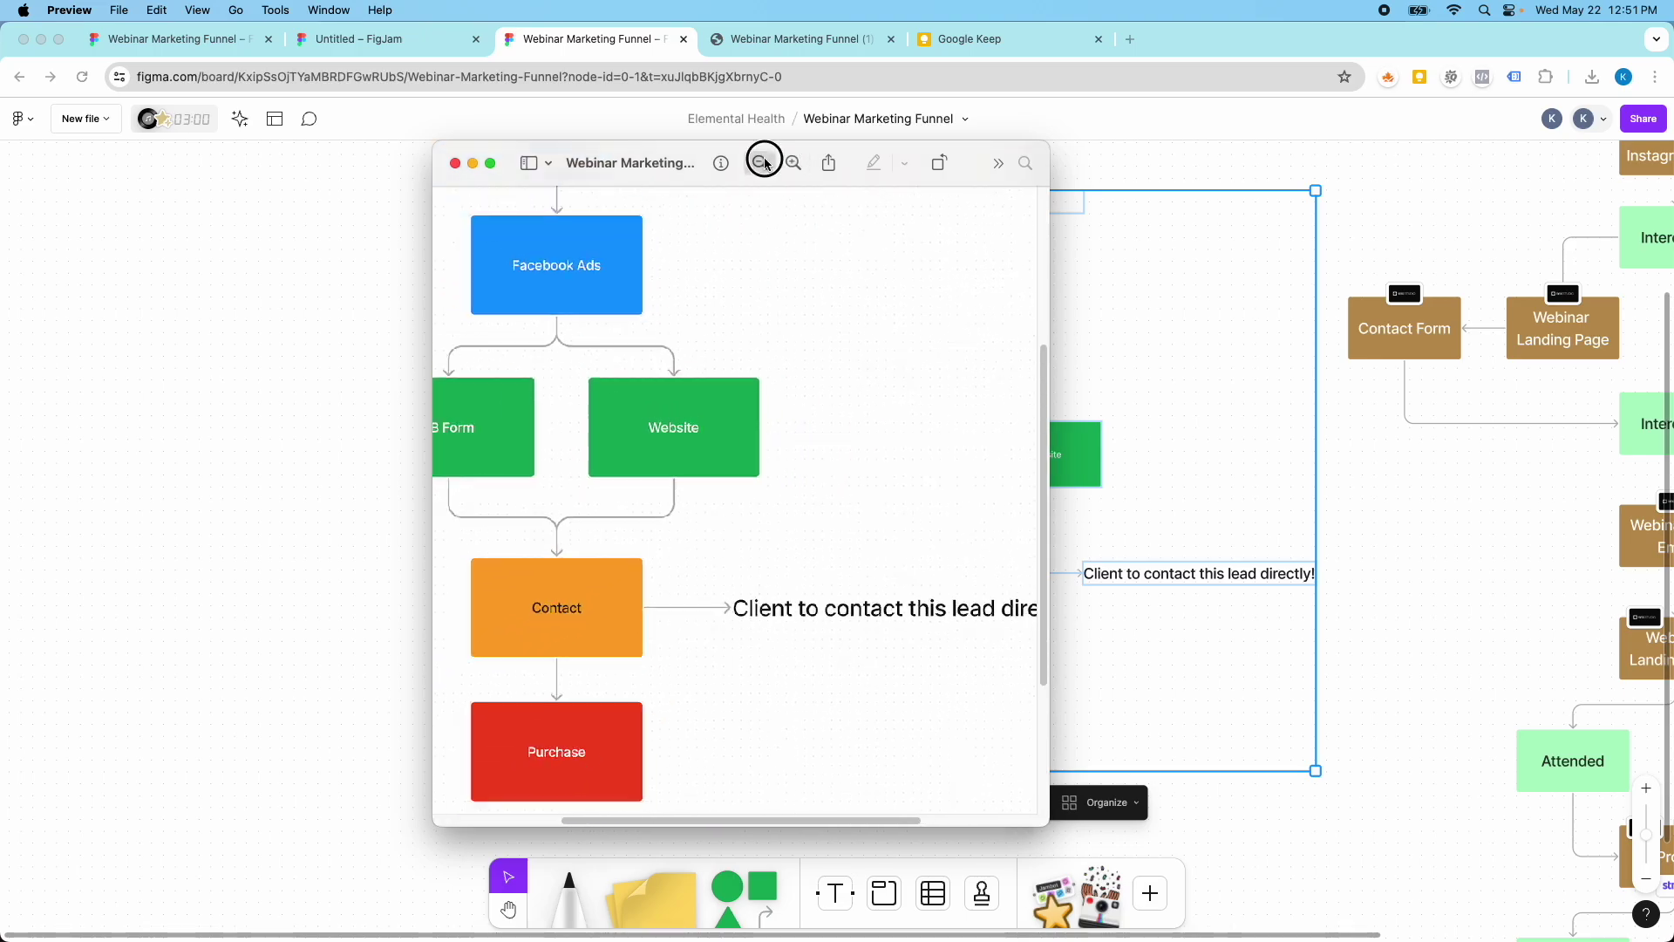
{"action": "left_click", "coordinate": [764, 163]}
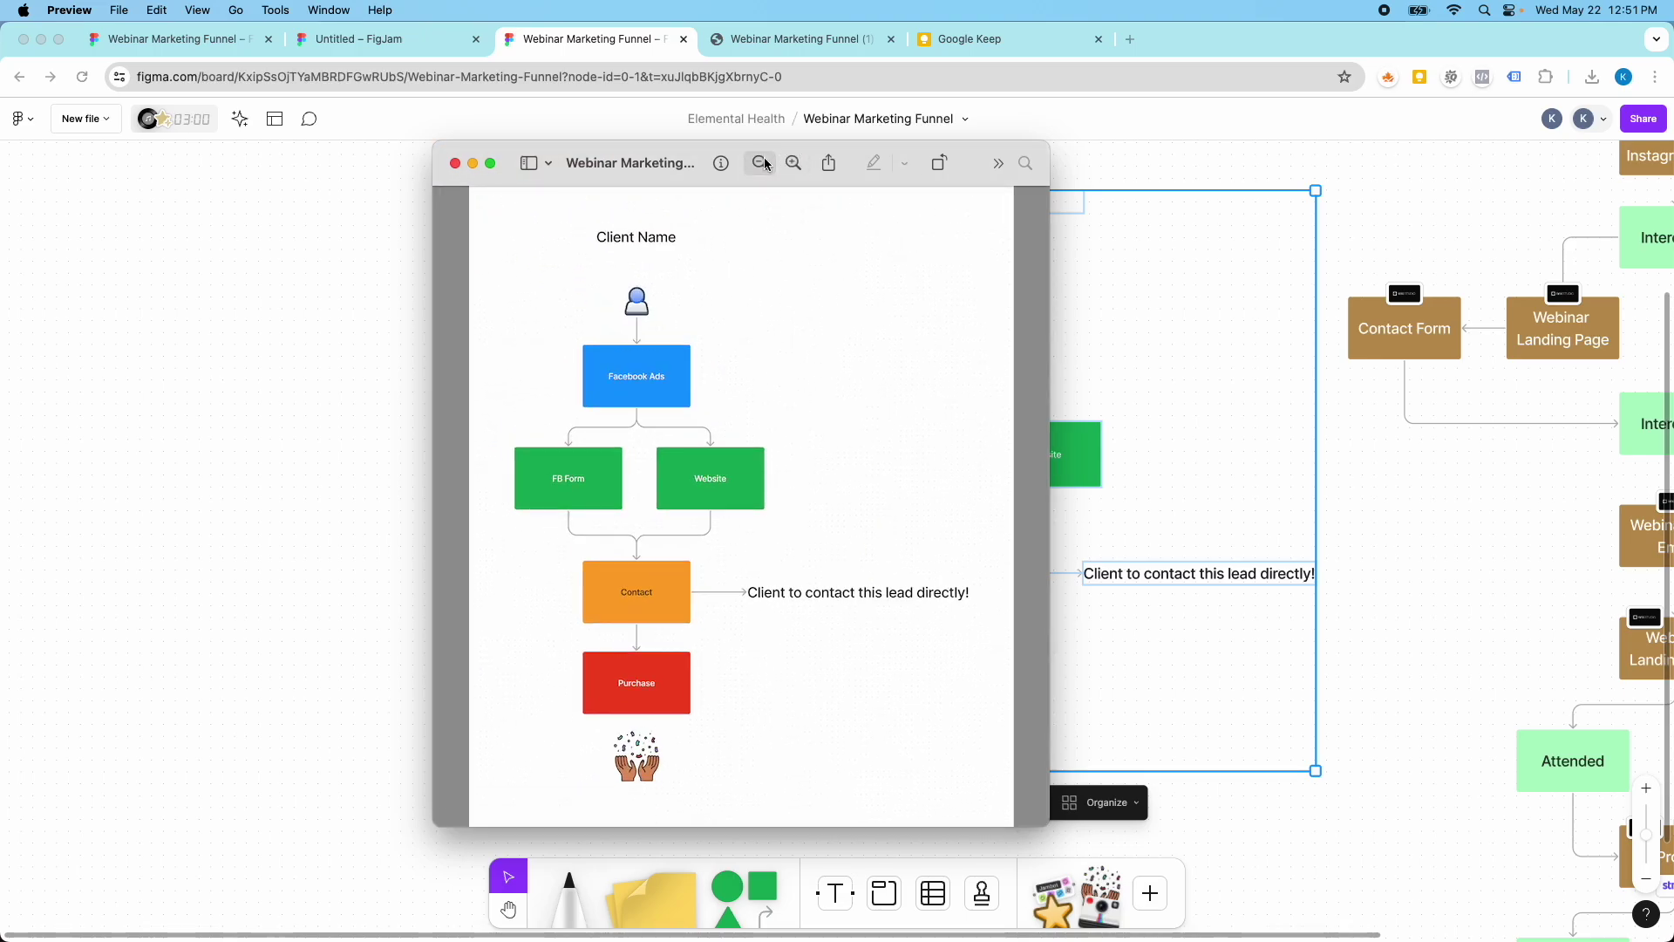
{"action": "left_click", "coordinate": [454, 167]}
{"action": "left_click", "coordinate": [598, 250]}
Step: Shift the Client Name title about 9 pixels lower, just above the funnel's person icon
{"action": "scroll", "coordinate": [600, 250], "scroll_direction": "down", "scroll_amount": 3}
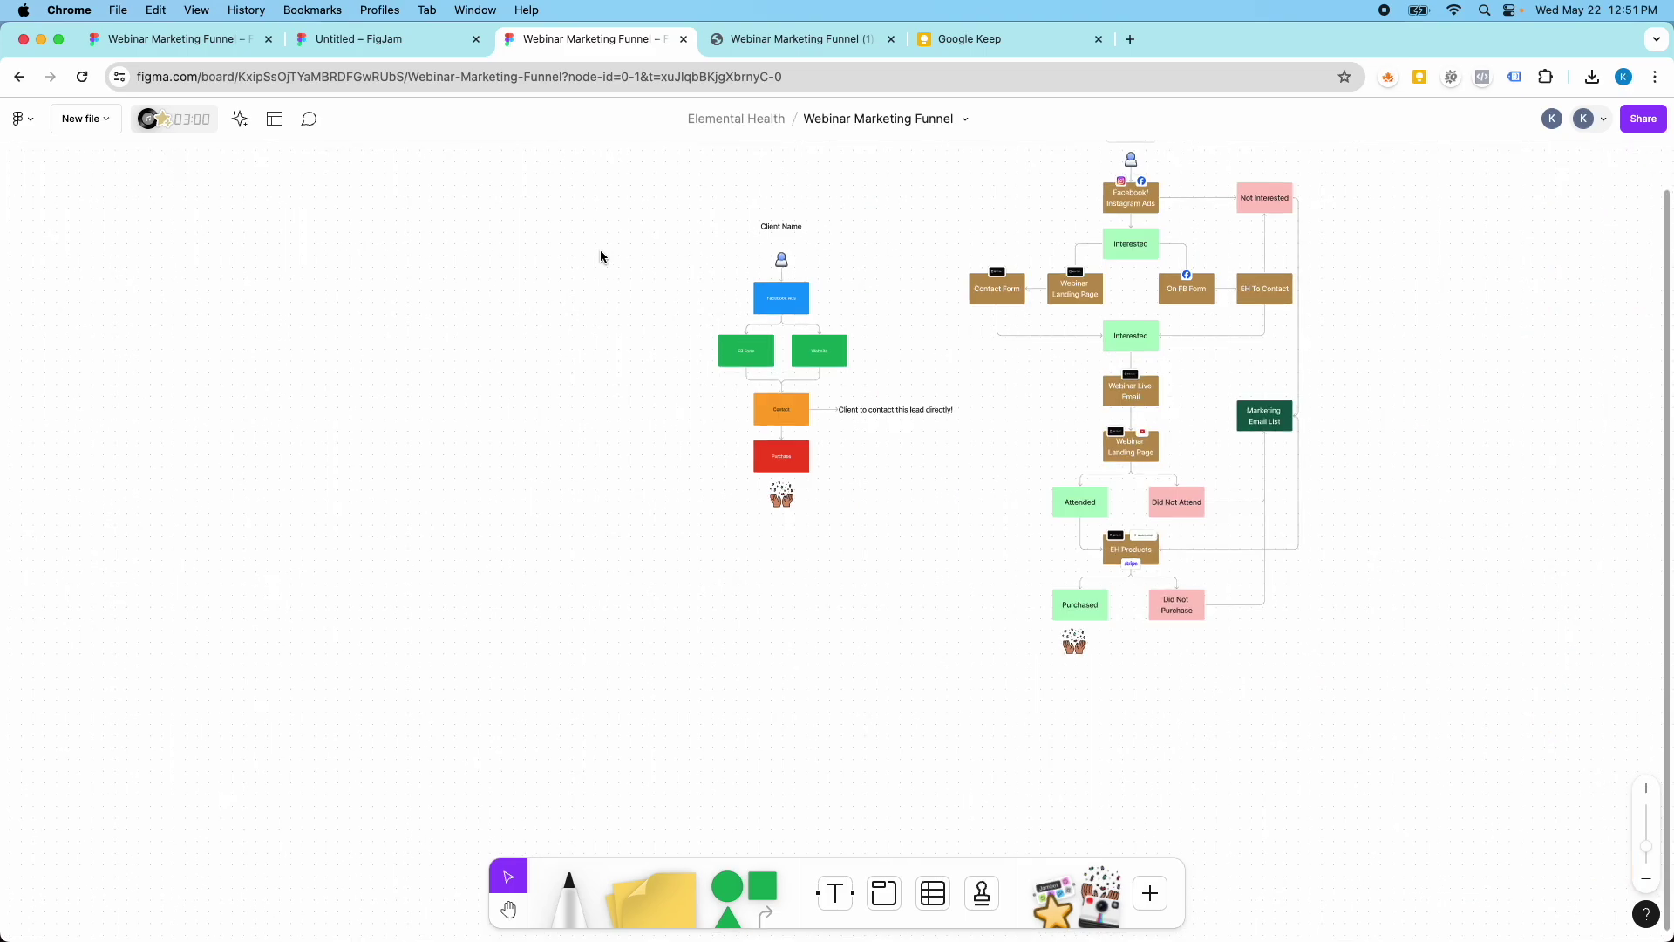
{"action": "scroll", "coordinate": [729, 260], "scroll_direction": "up", "scroll_amount": 3}
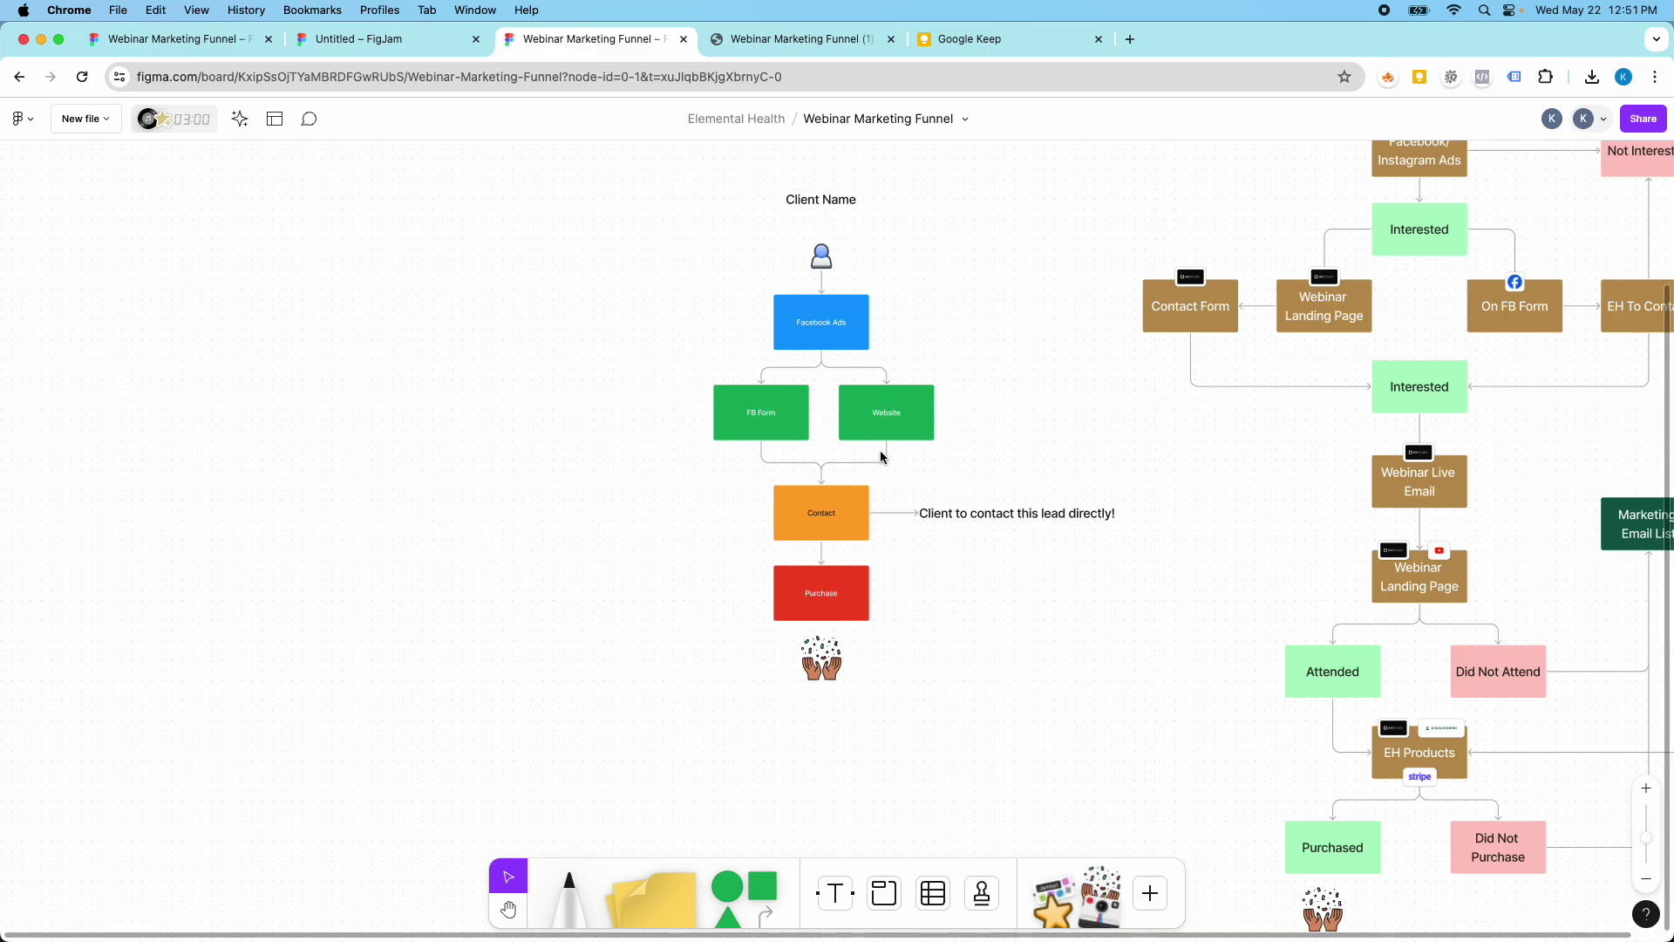
{"action": "scroll", "coordinate": [856, 450], "scroll_direction": "up", "scroll_amount": 1}
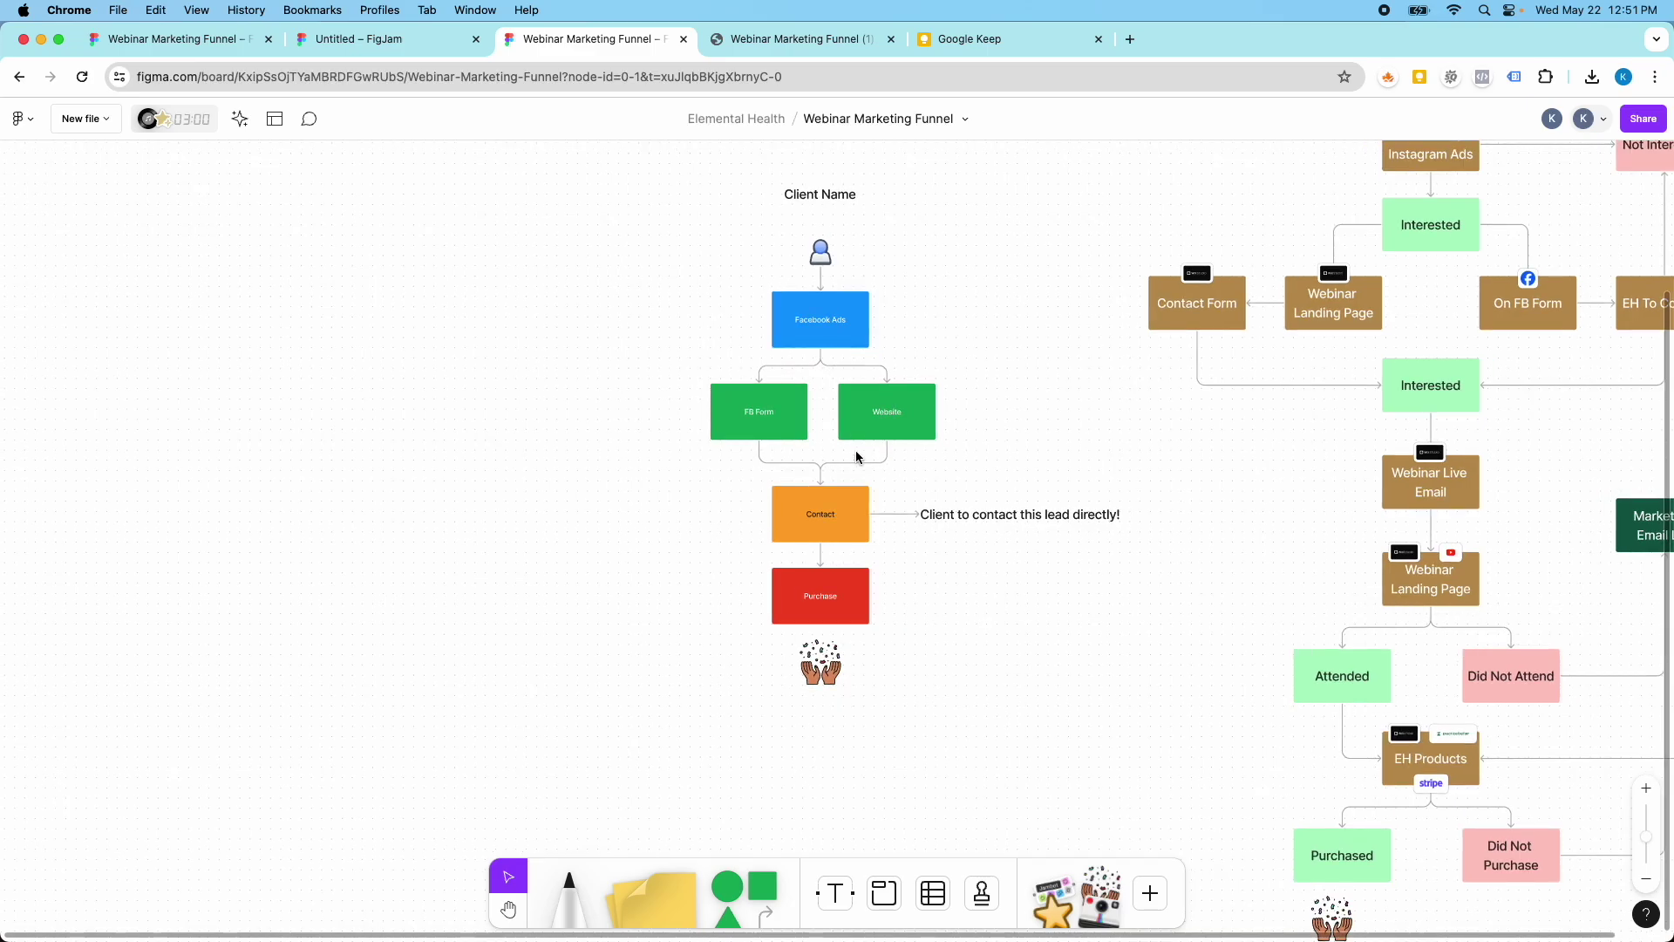
{"action": "scroll", "coordinate": [855, 450], "scroll_direction": "down", "scroll_amount": 3}
{"action": "scroll", "coordinate": [1563, 443], "scroll_direction": "up", "scroll_amount": 3}
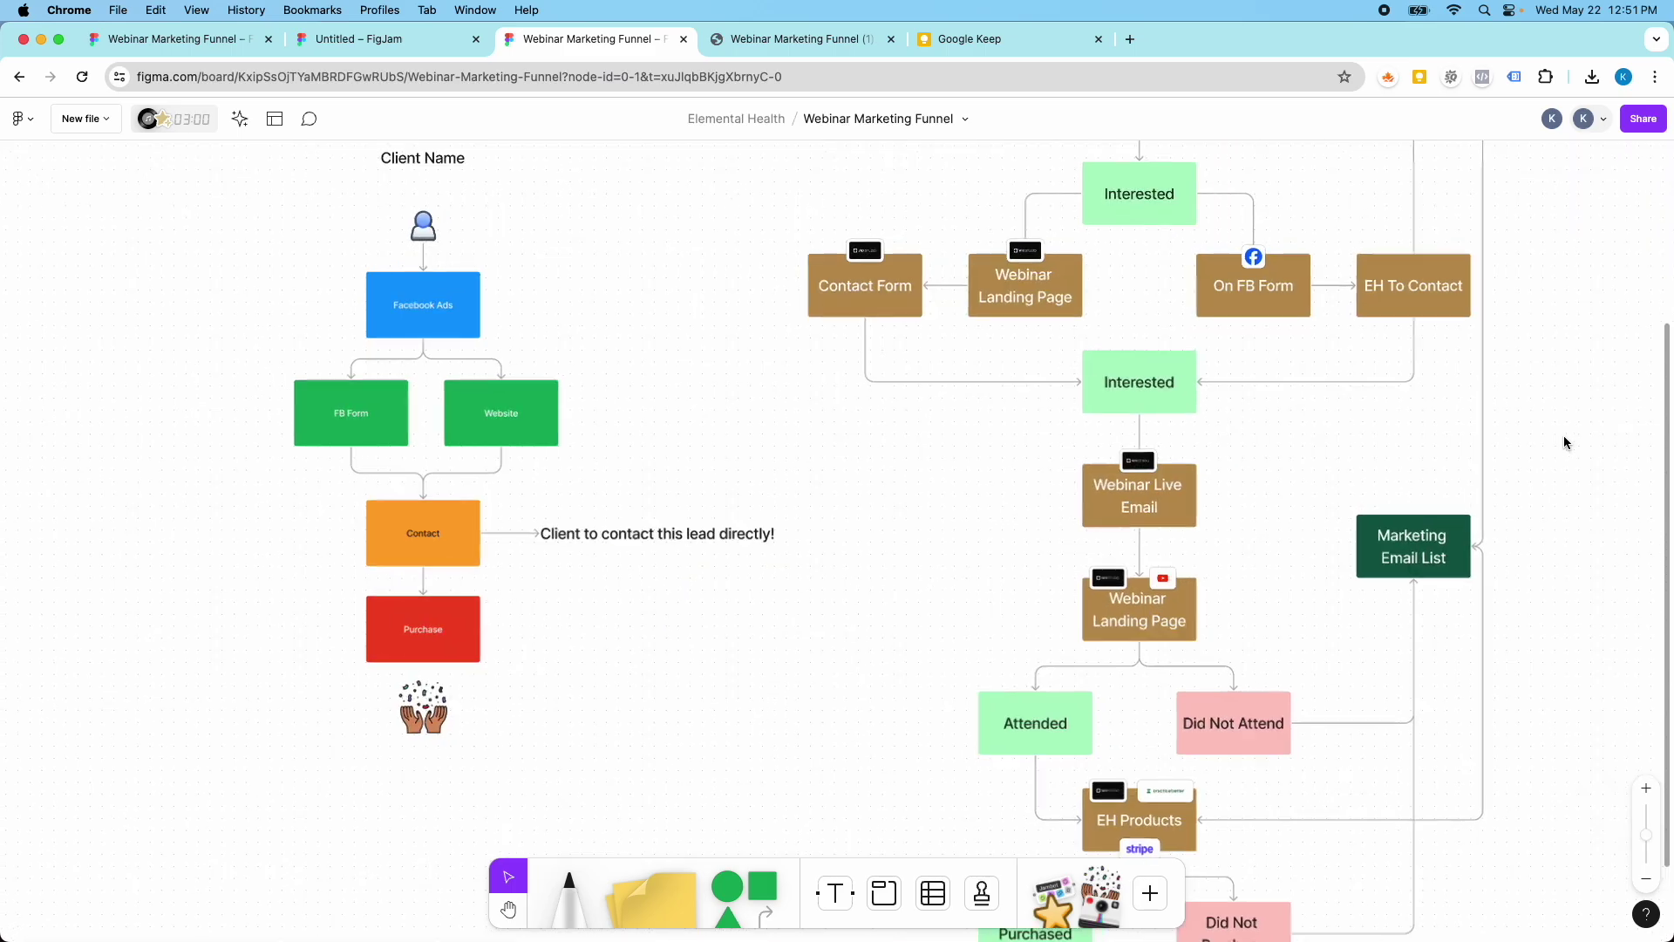
{"action": "scroll", "coordinate": [1562, 443], "scroll_direction": "down", "scroll_amount": 2}
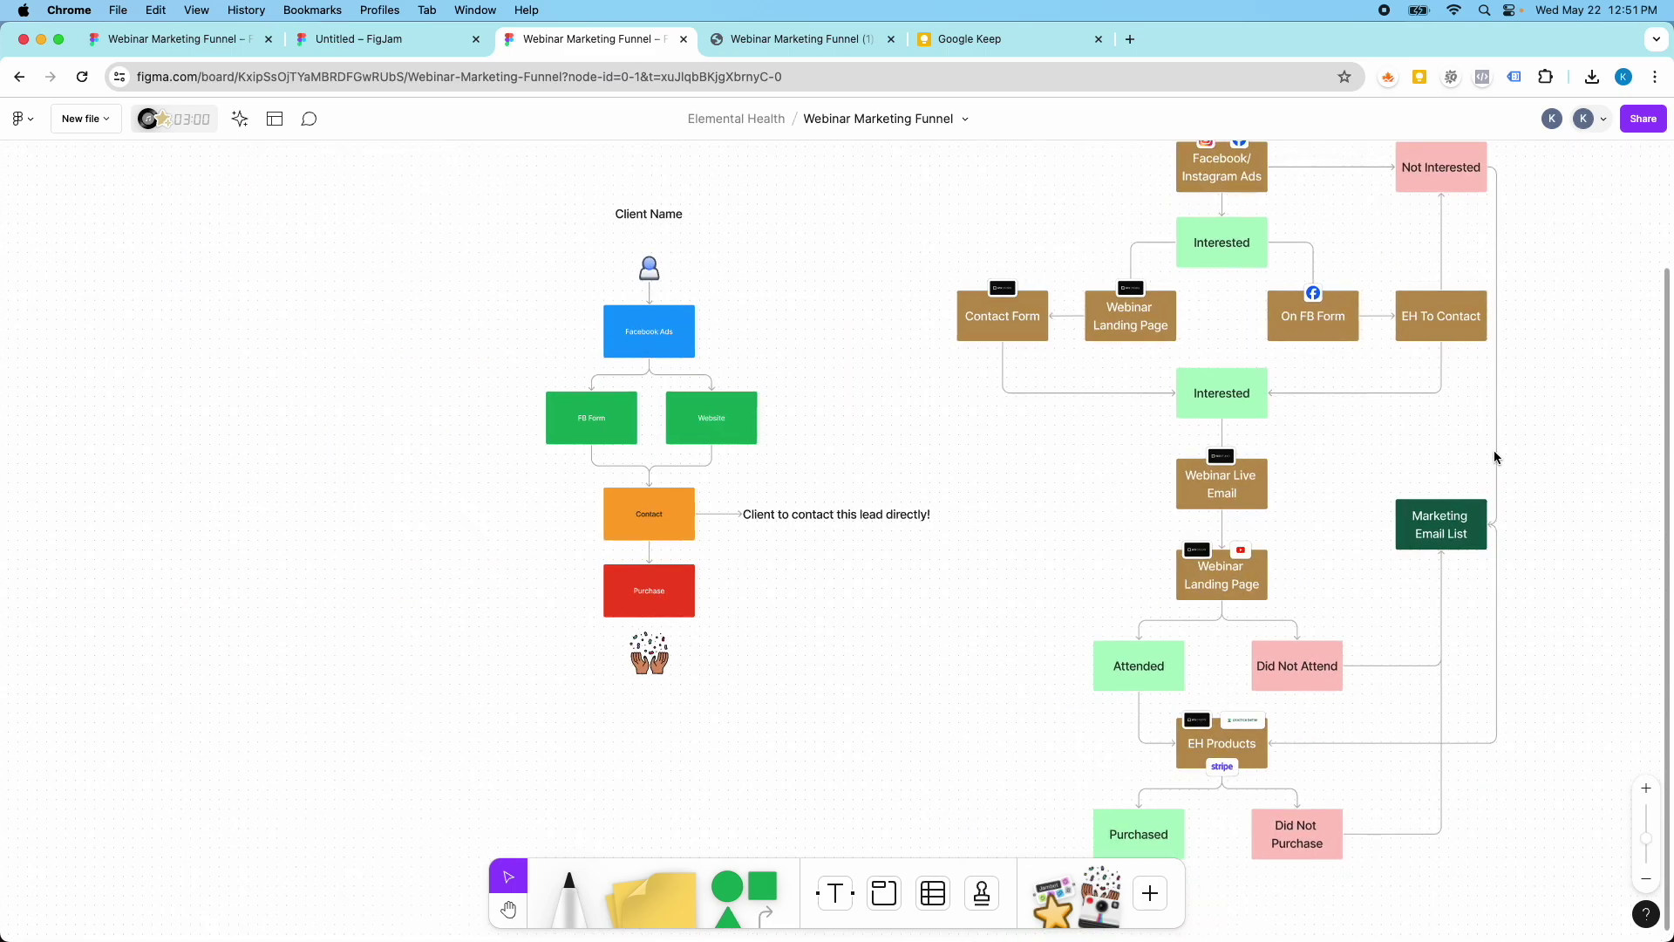
{"action": "scroll", "coordinate": [1484, 546], "scroll_direction": "up", "scroll_amount": 1}
{"action": "scroll", "coordinate": [1484, 546], "scroll_direction": "down", "scroll_amount": 3}
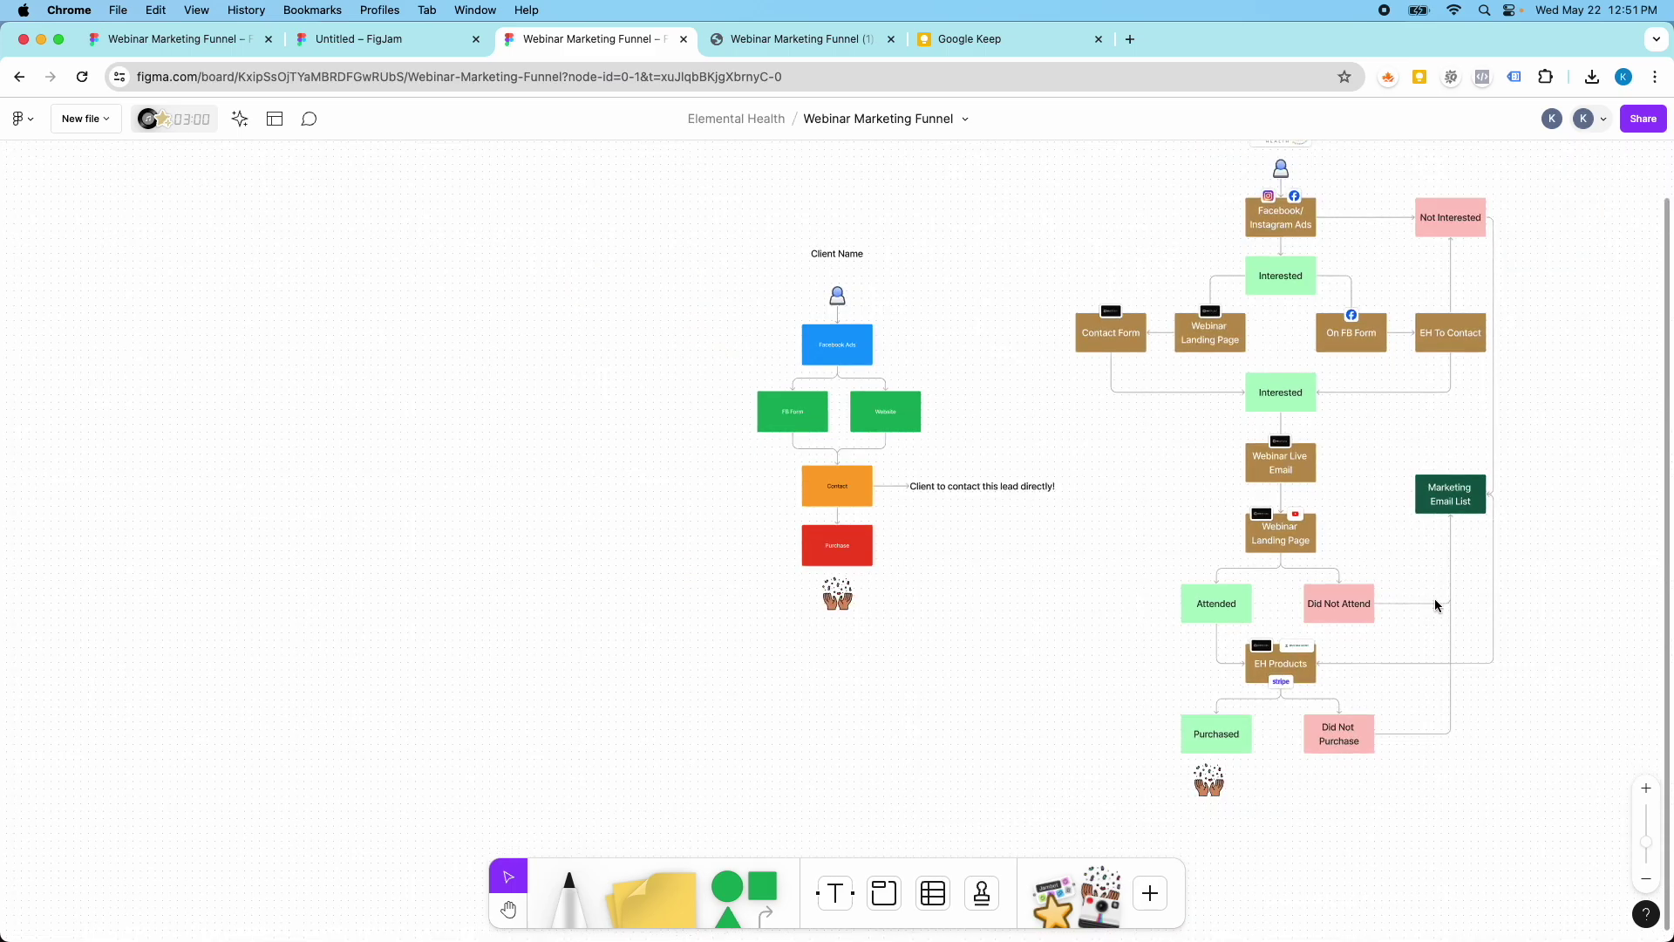
{"action": "scroll", "coordinate": [1435, 598], "scroll_direction": "up", "scroll_amount": 4}
{"action": "scroll", "coordinate": [1355, 565], "scroll_direction": "down", "scroll_amount": 4}
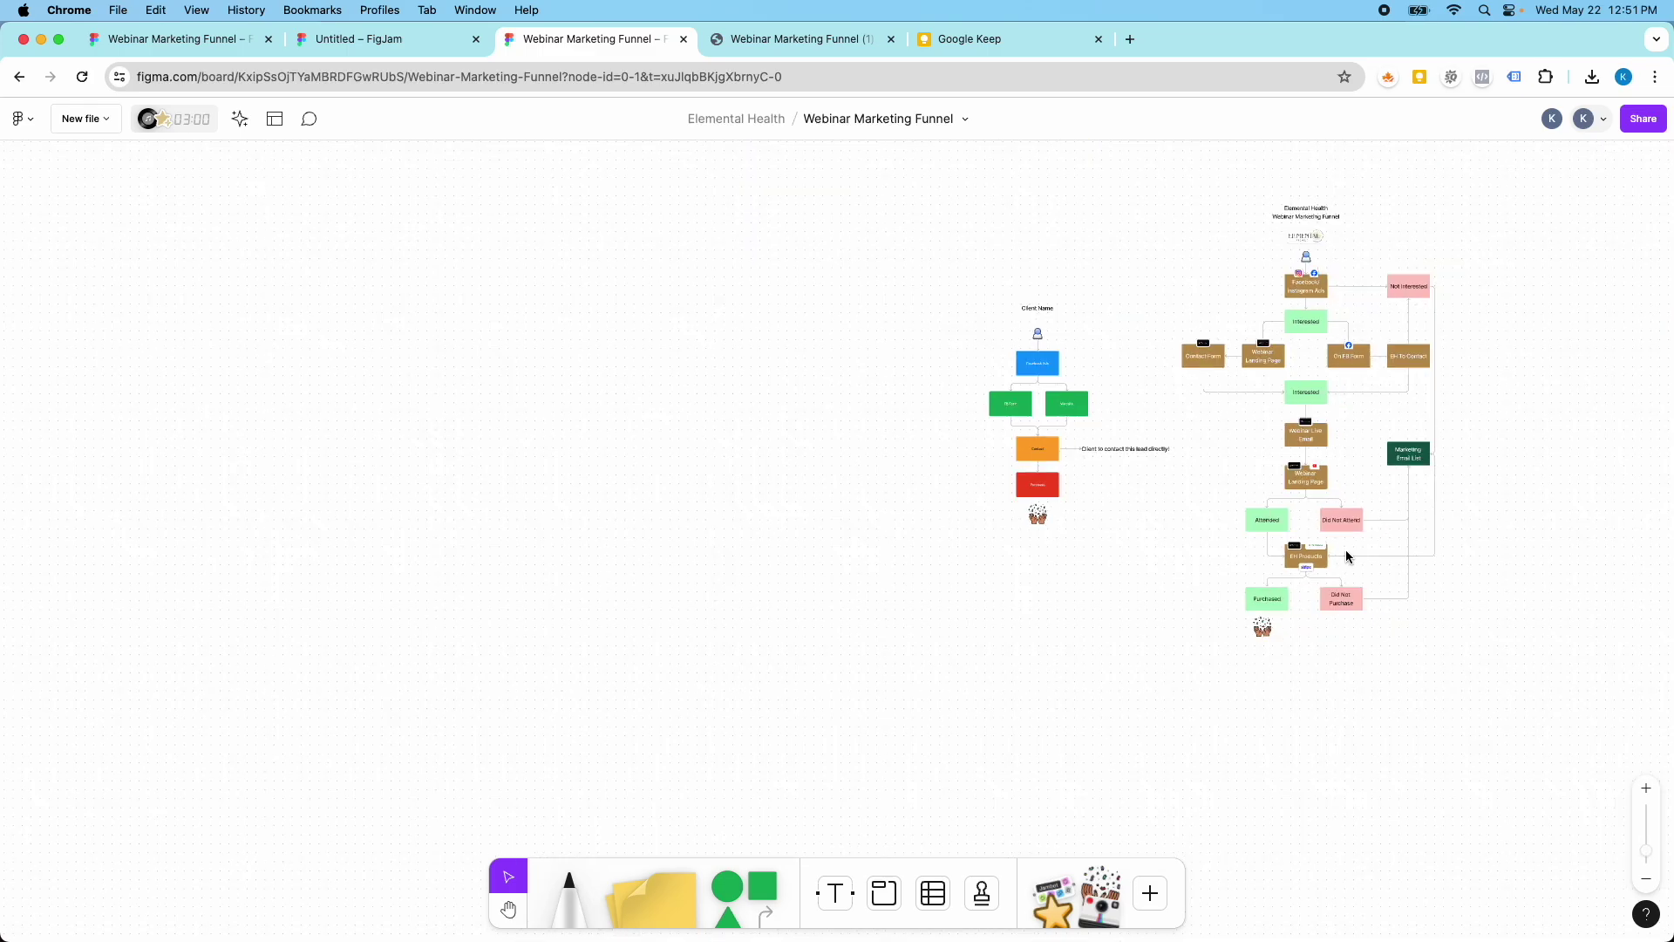
{"action": "scroll", "coordinate": [1106, 457], "scroll_direction": "up", "scroll_amount": 1}
{"action": "left_click", "coordinate": [1032, 260]}
{"action": "left_click_drag", "start_coordinate": [1033, 260], "coordinate": [1029, 267]}
{"action": "scroll", "coordinate": [1029, 292], "scroll_direction": "up", "scroll_amount": 4}
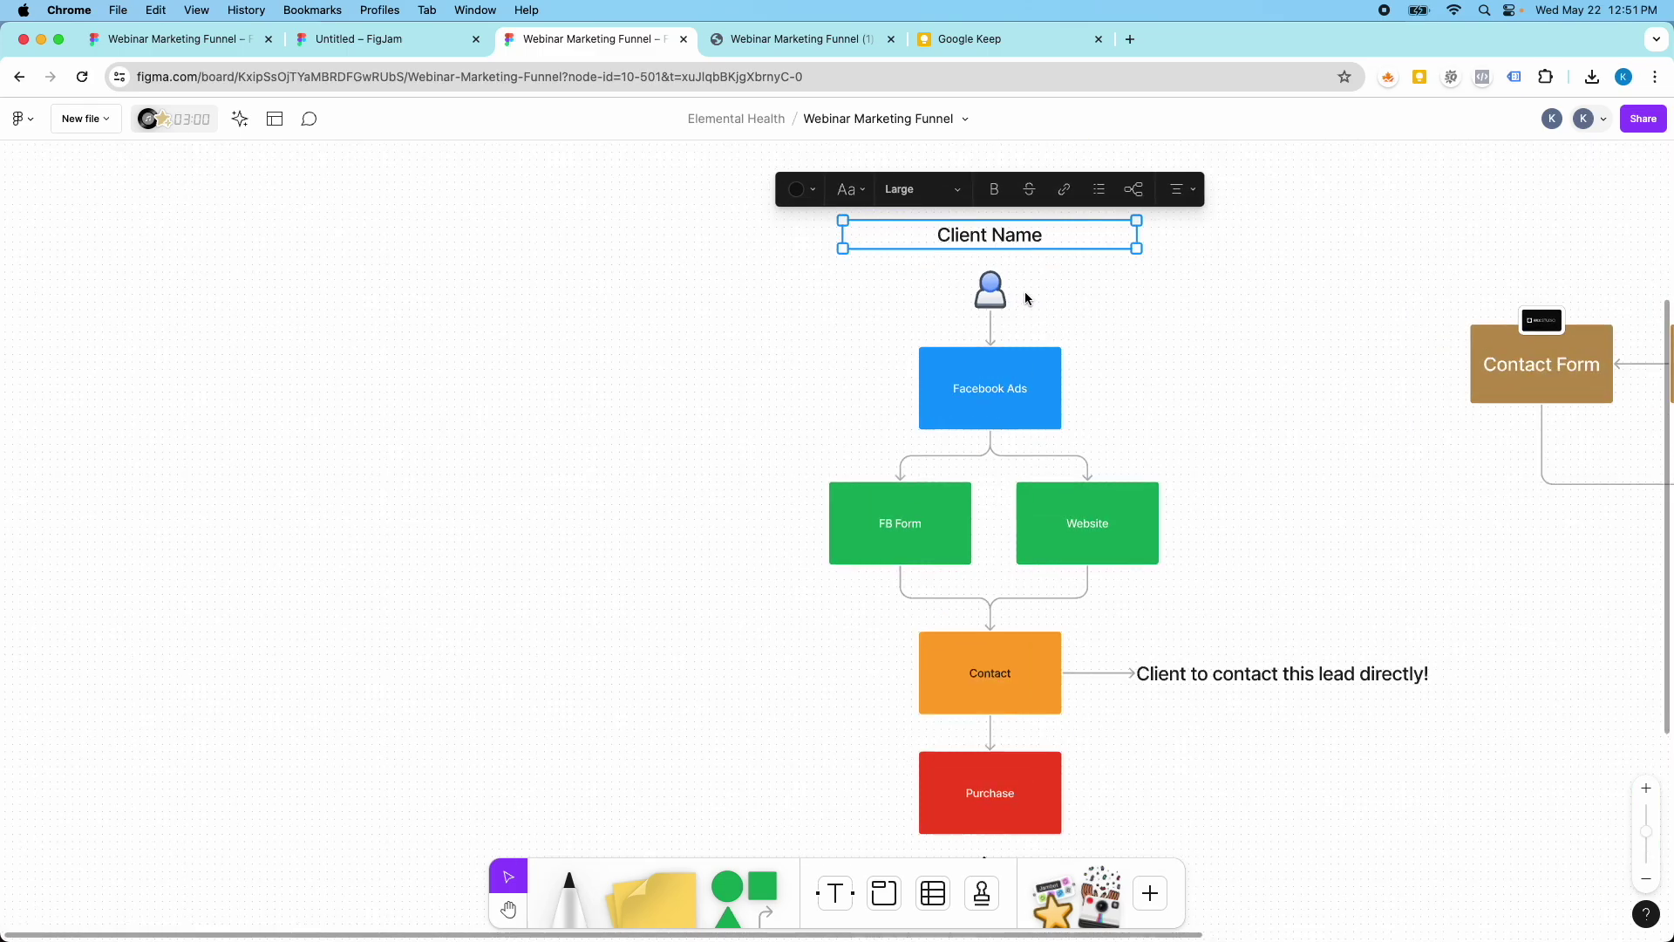
{"action": "scroll", "coordinate": [1025, 293], "scroll_direction": "down", "scroll_amount": 3}
{"action": "scroll", "coordinate": [1025, 295], "scroll_direction": "up", "scroll_amount": 2}
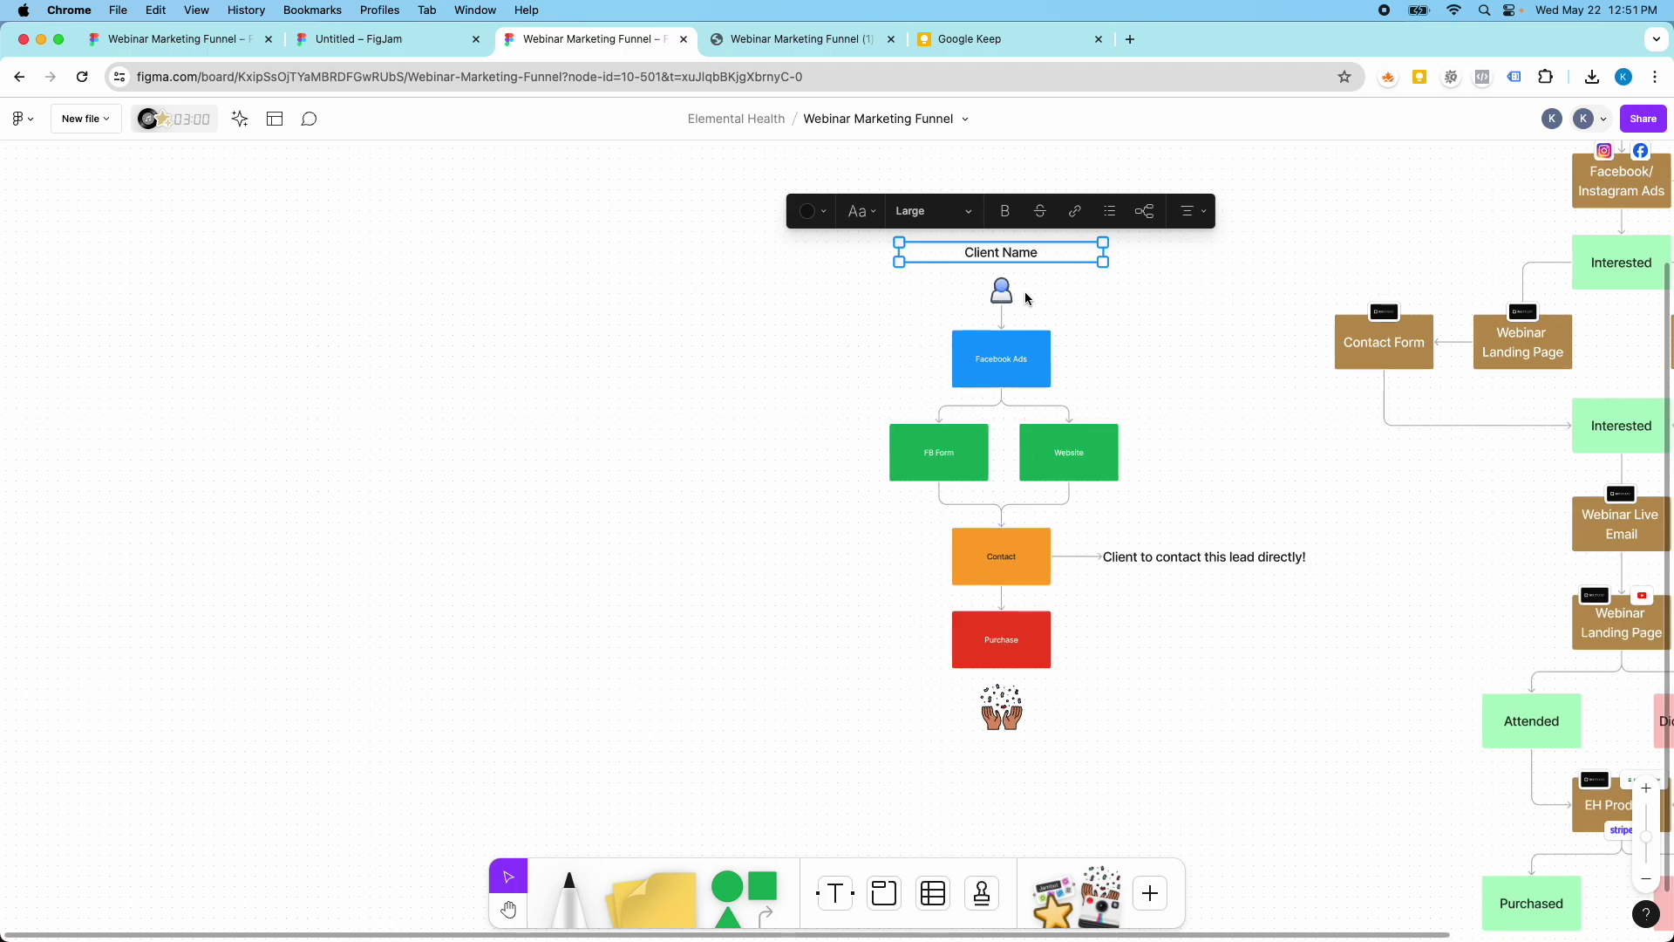